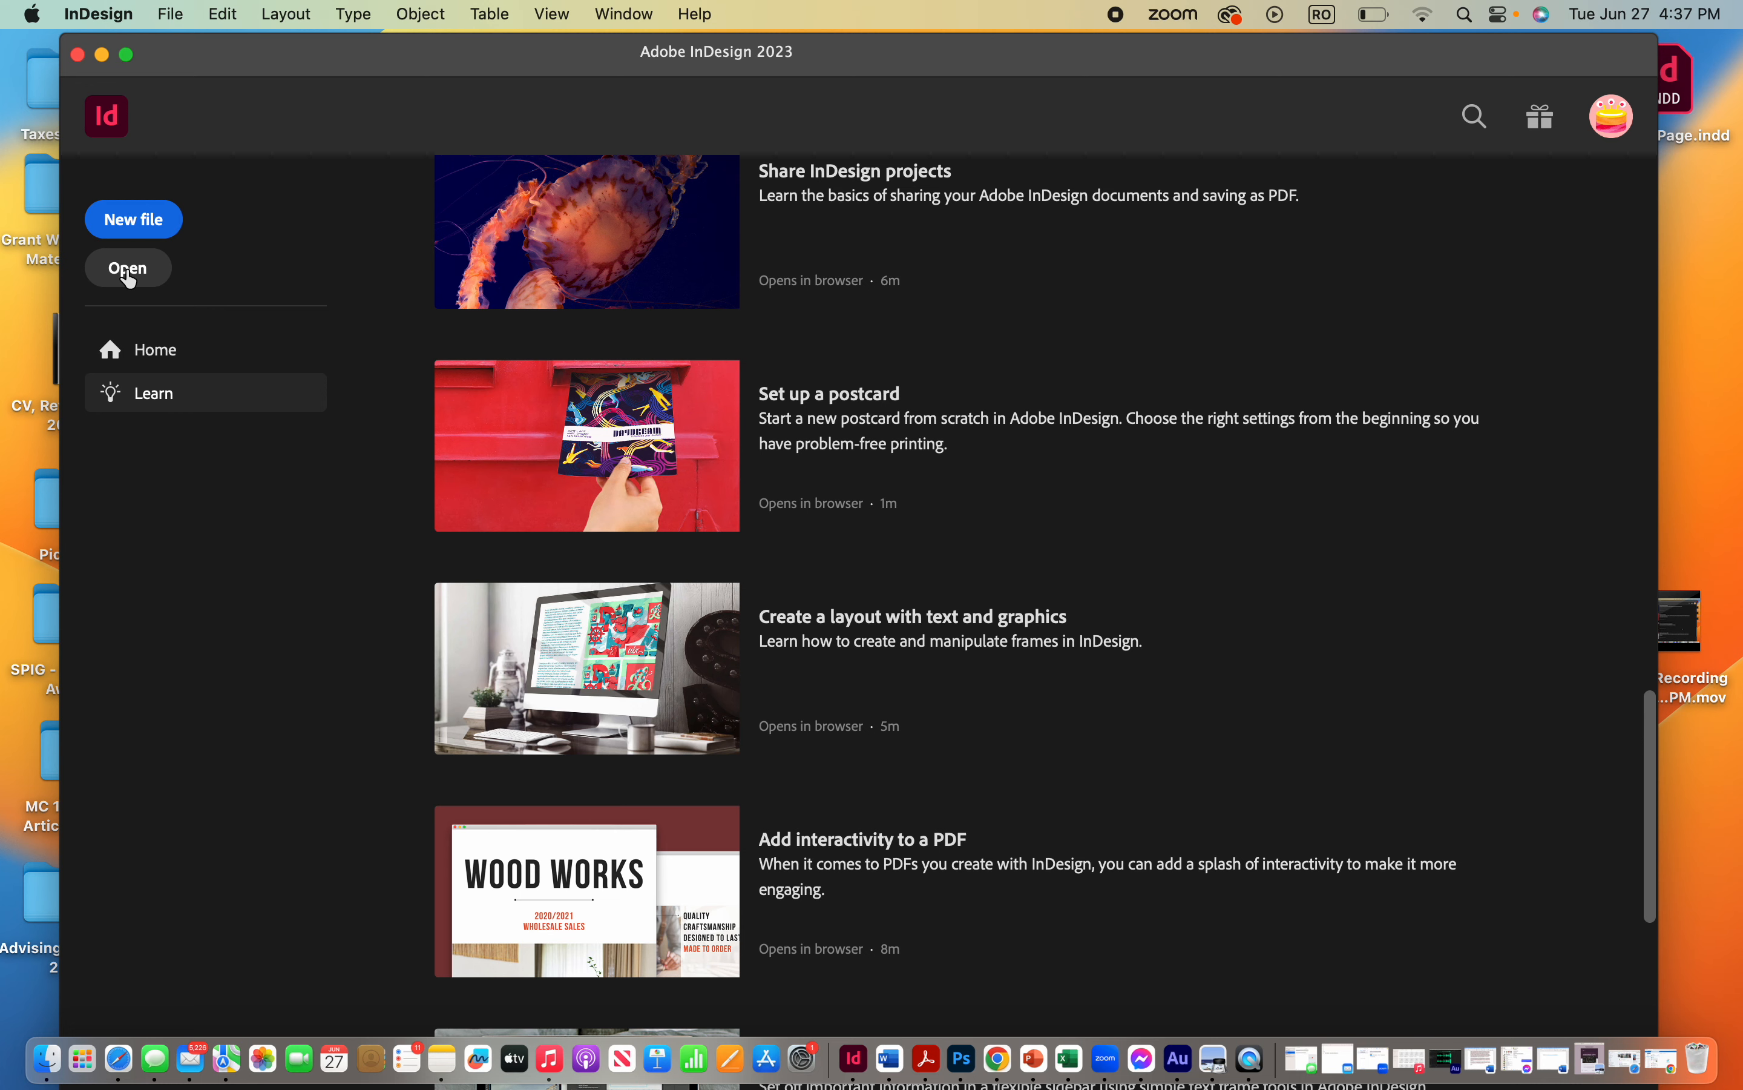
Start a new document named Poster Project with its units set to inches
click(142, 230)
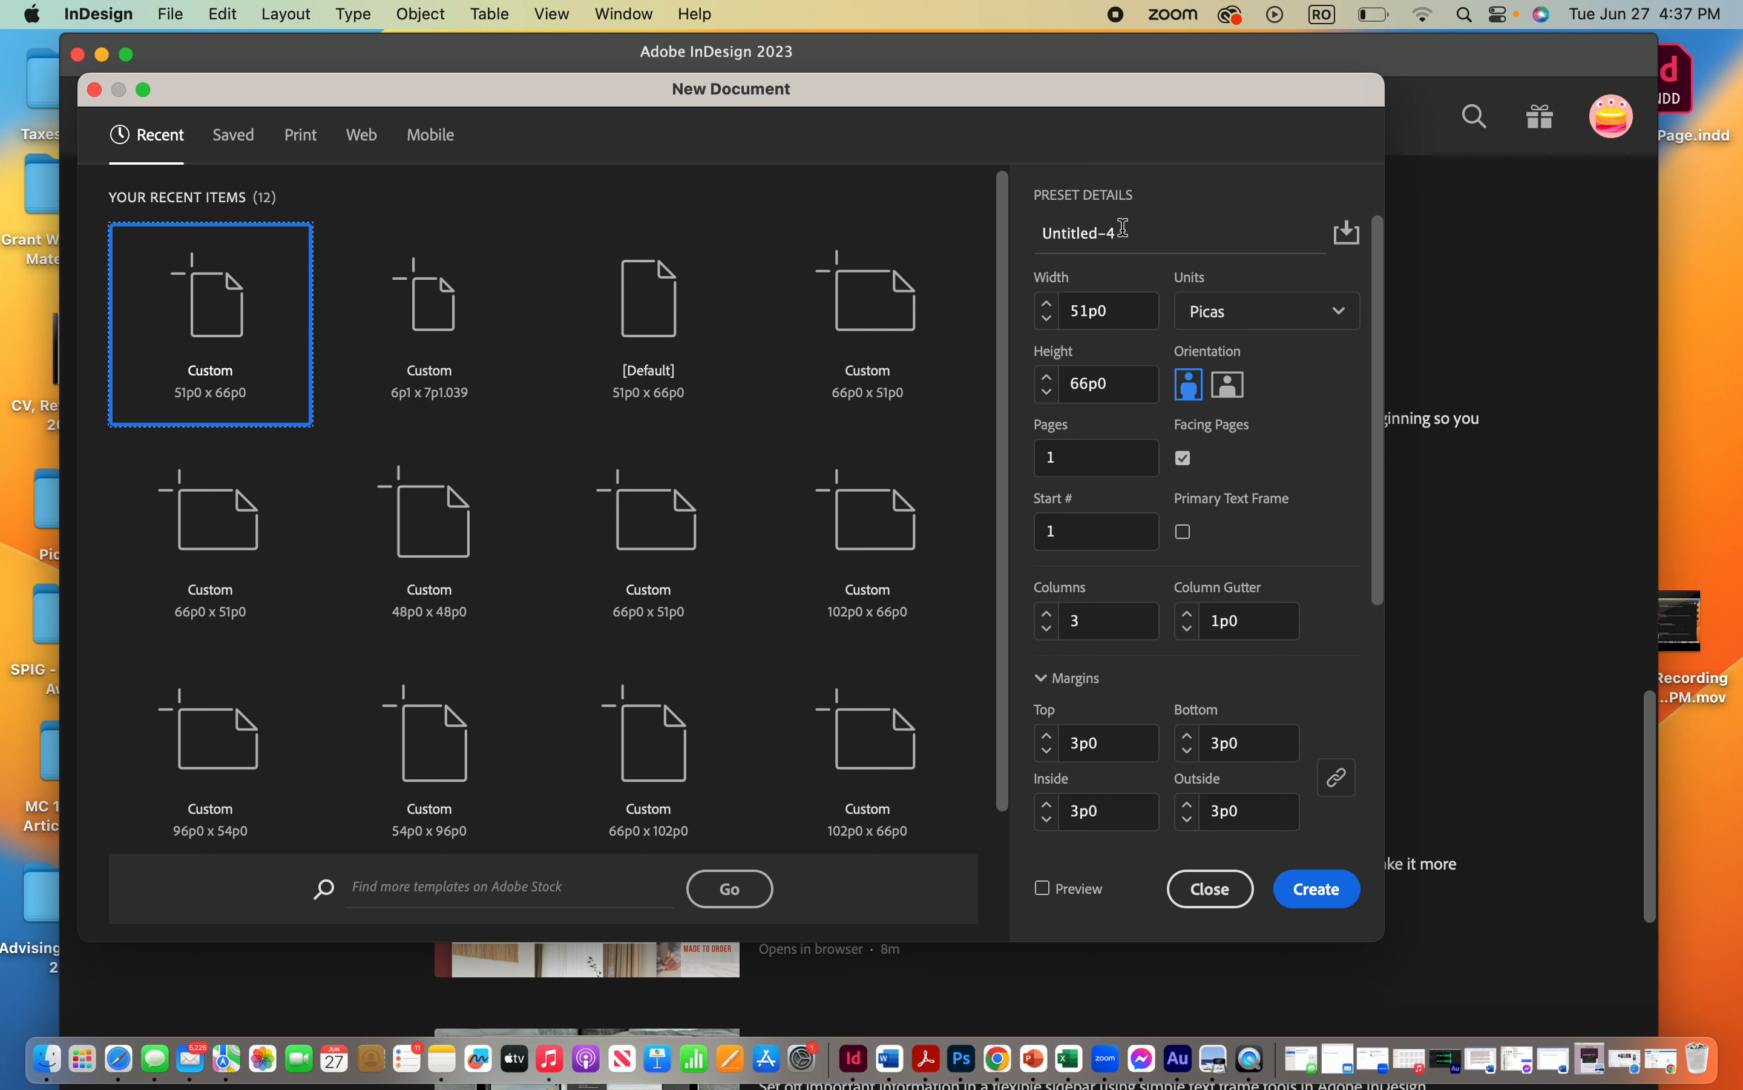
drag(1122, 230, 984, 221)
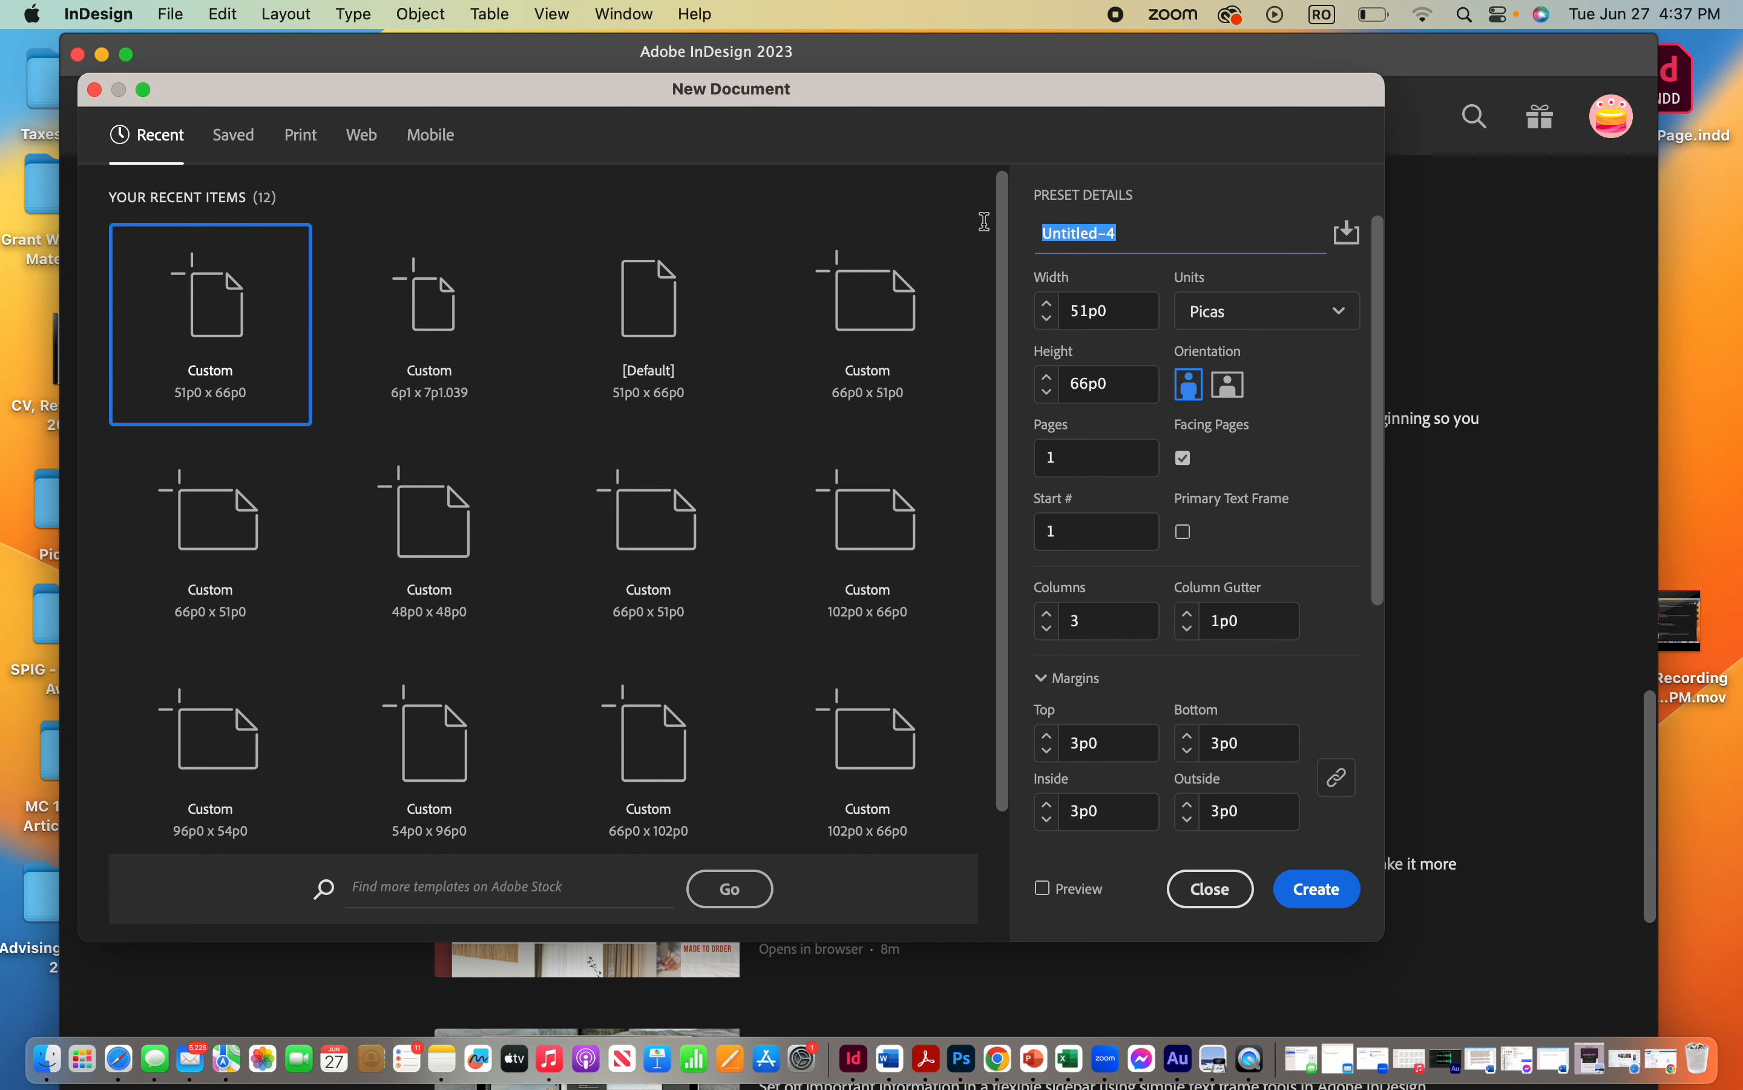
text(Poster Project)
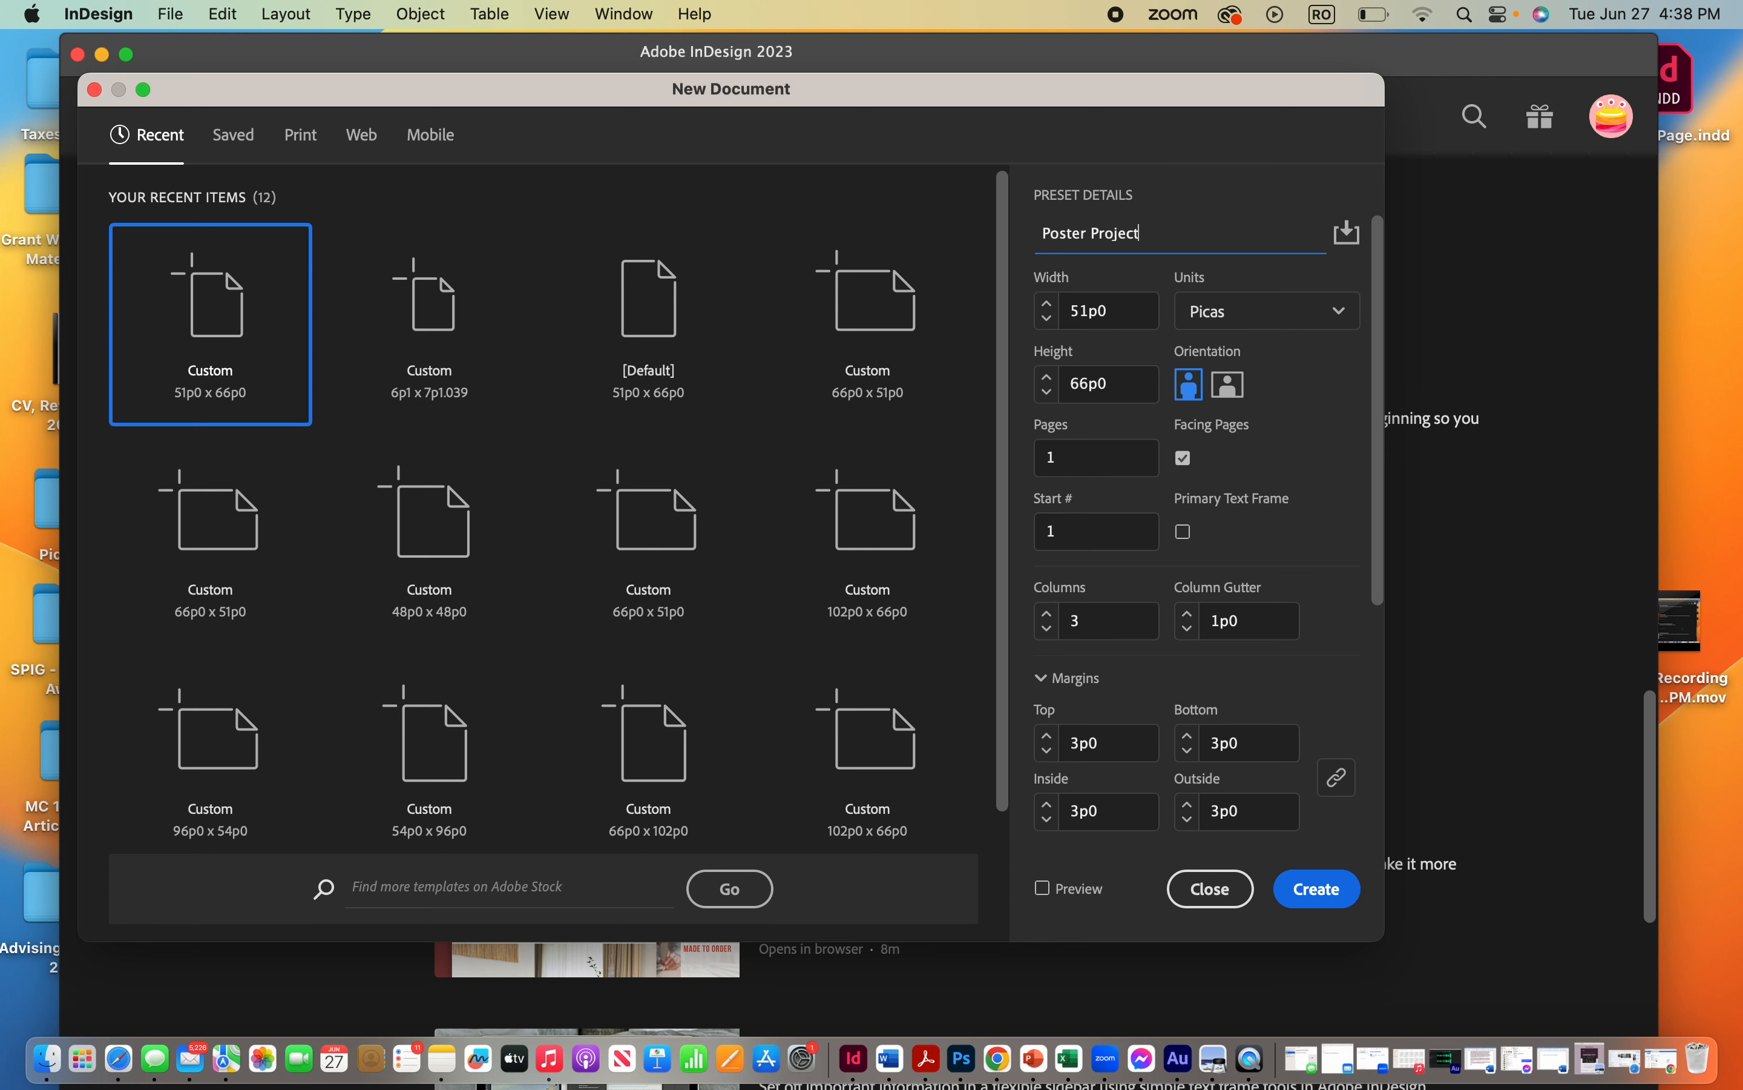
click(1340, 321)
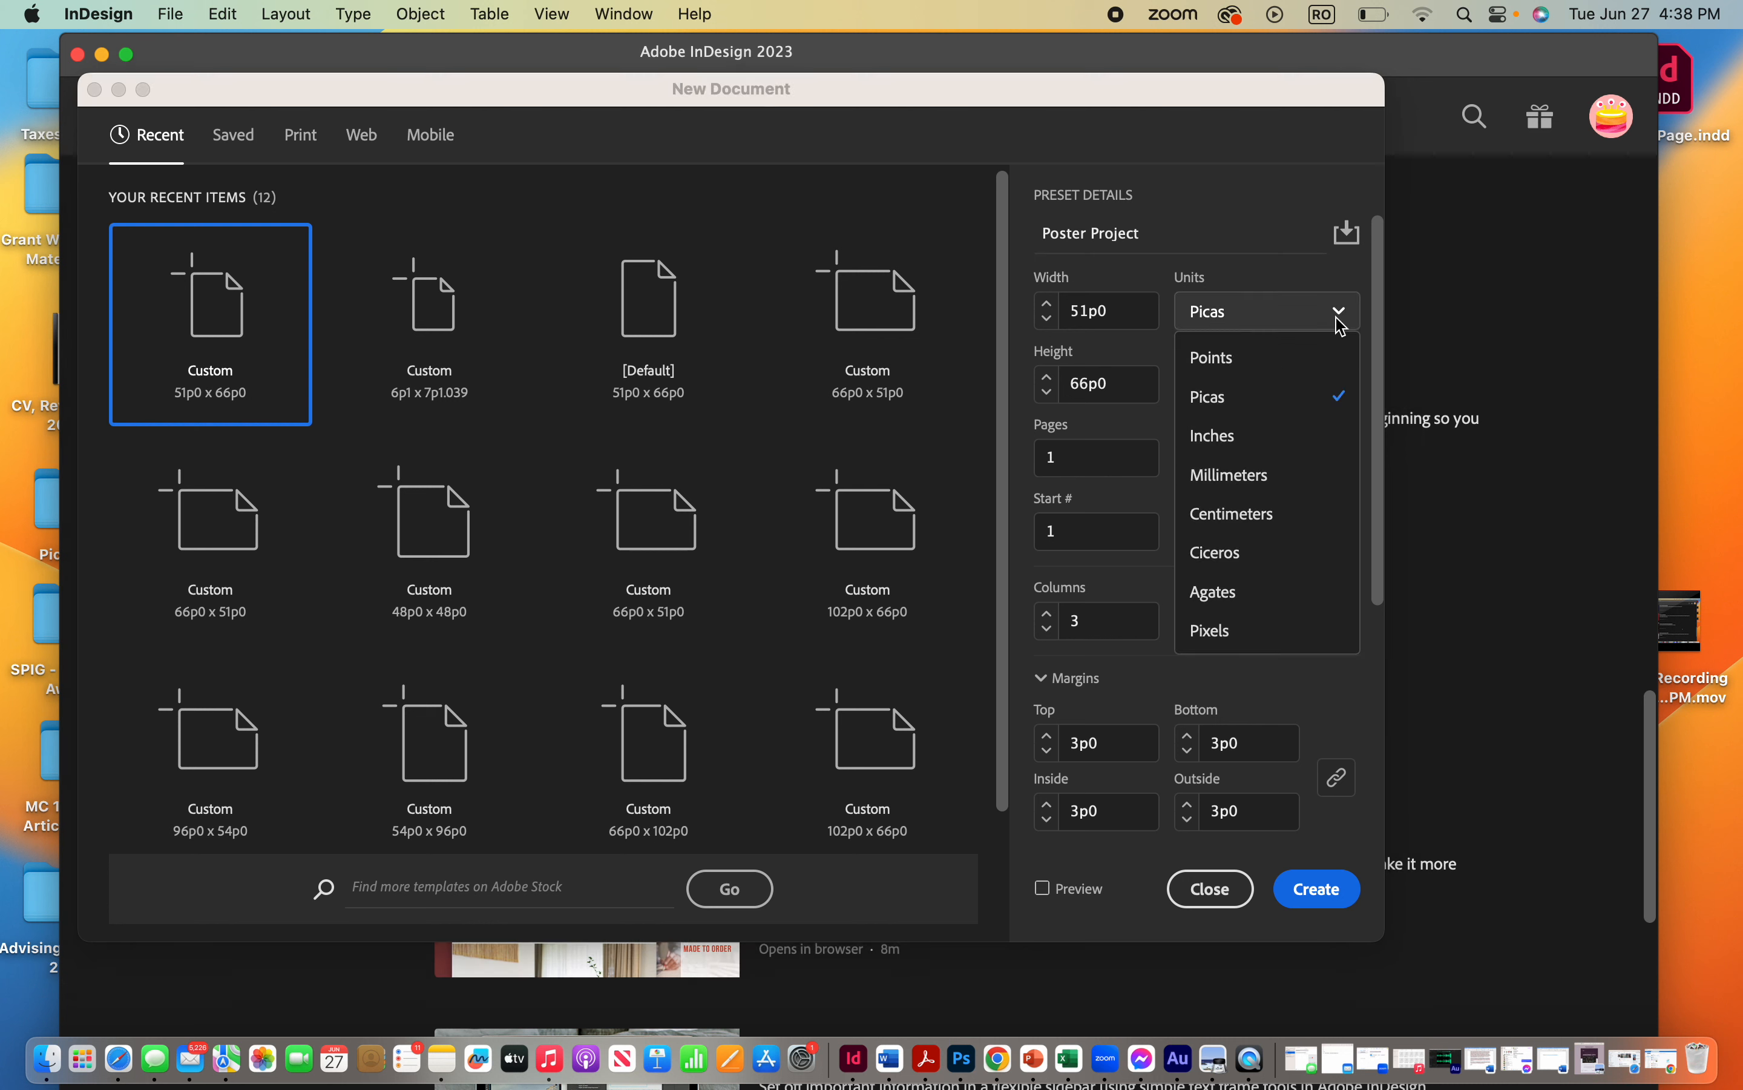
click(1271, 436)
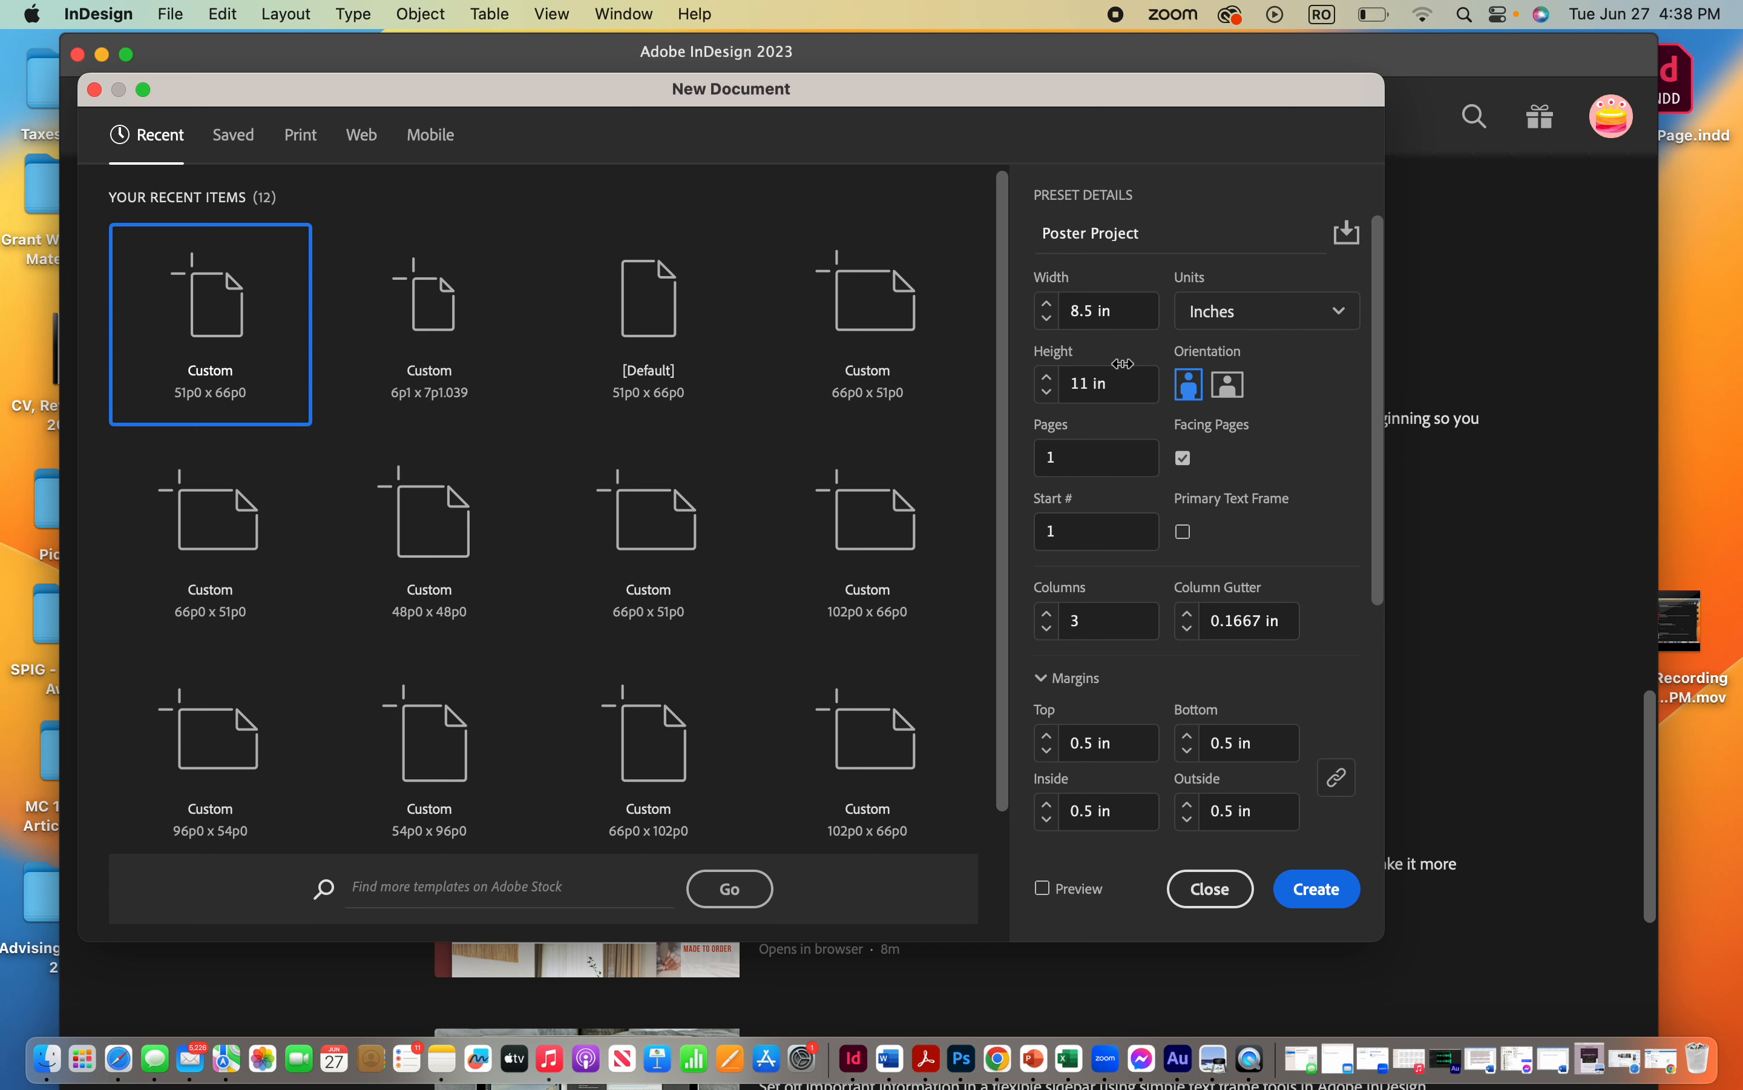
Set the new document's column count to 2 and create the document
click(1064, 458)
click(1065, 618)
text(2)
scroll(1381, 571, down, 5)
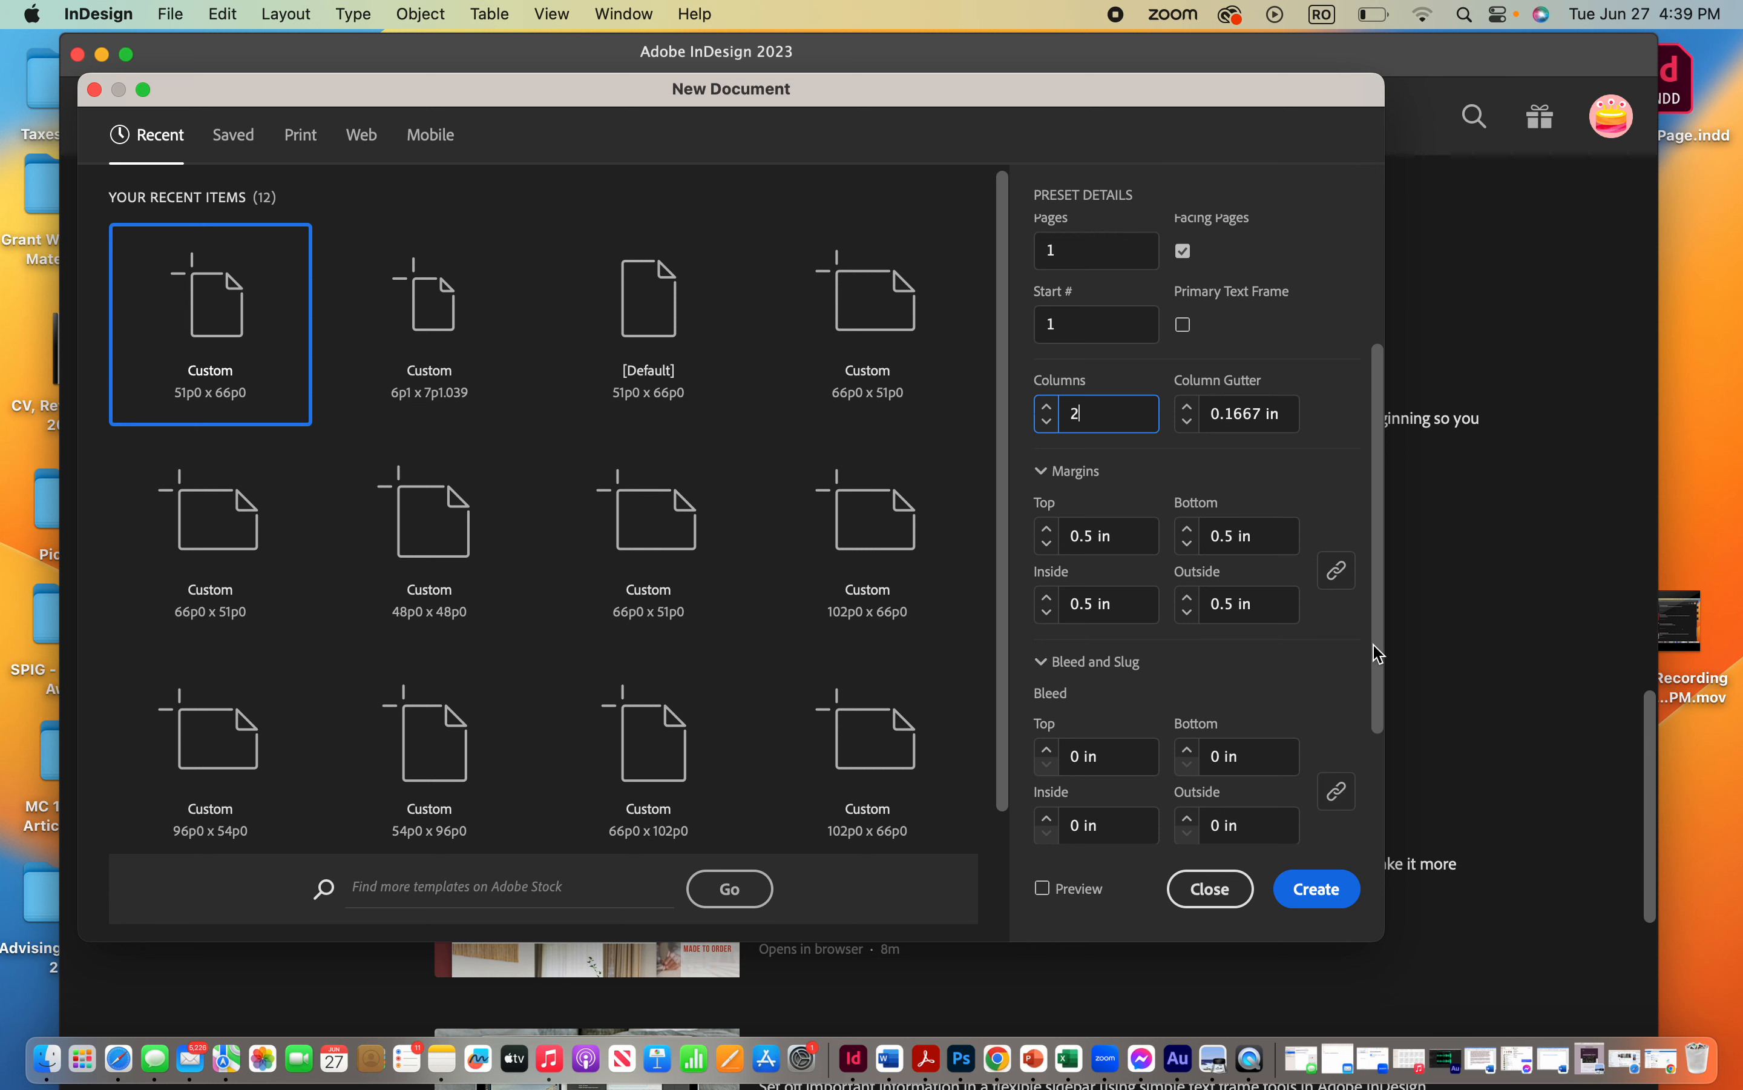
drag(1373, 654, 1397, 760)
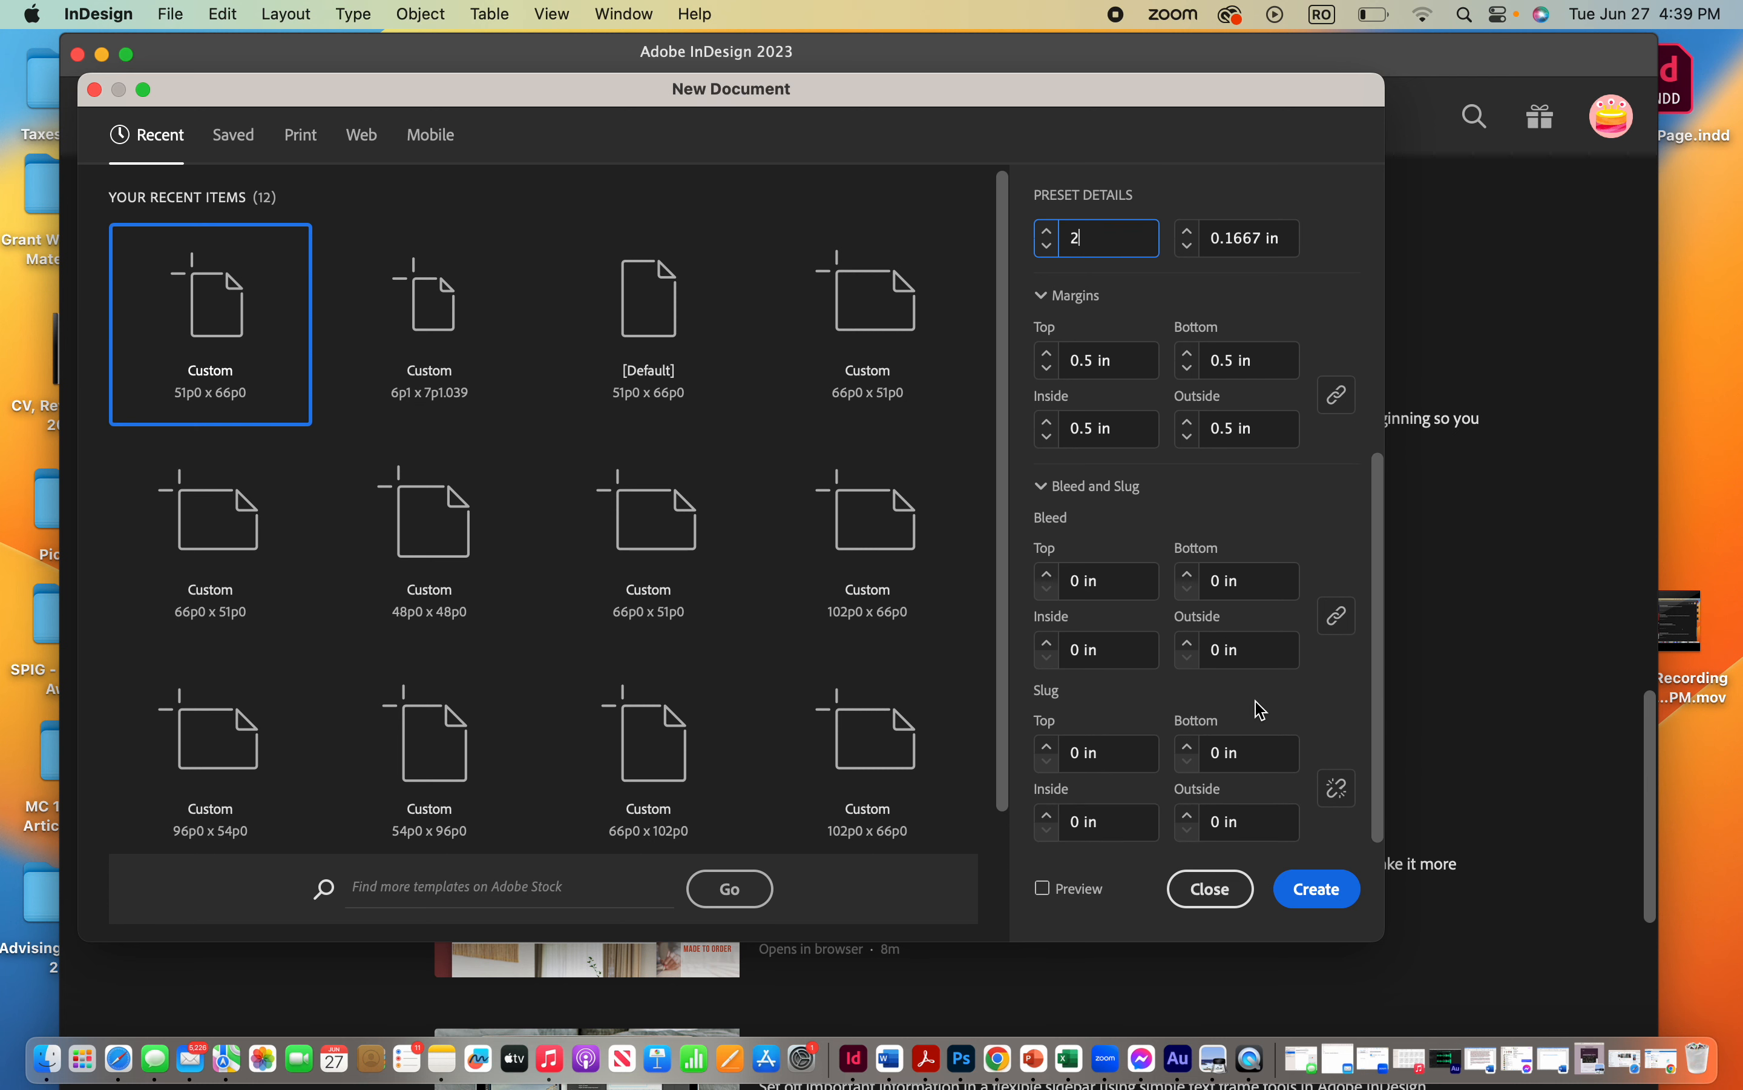
click(1314, 894)
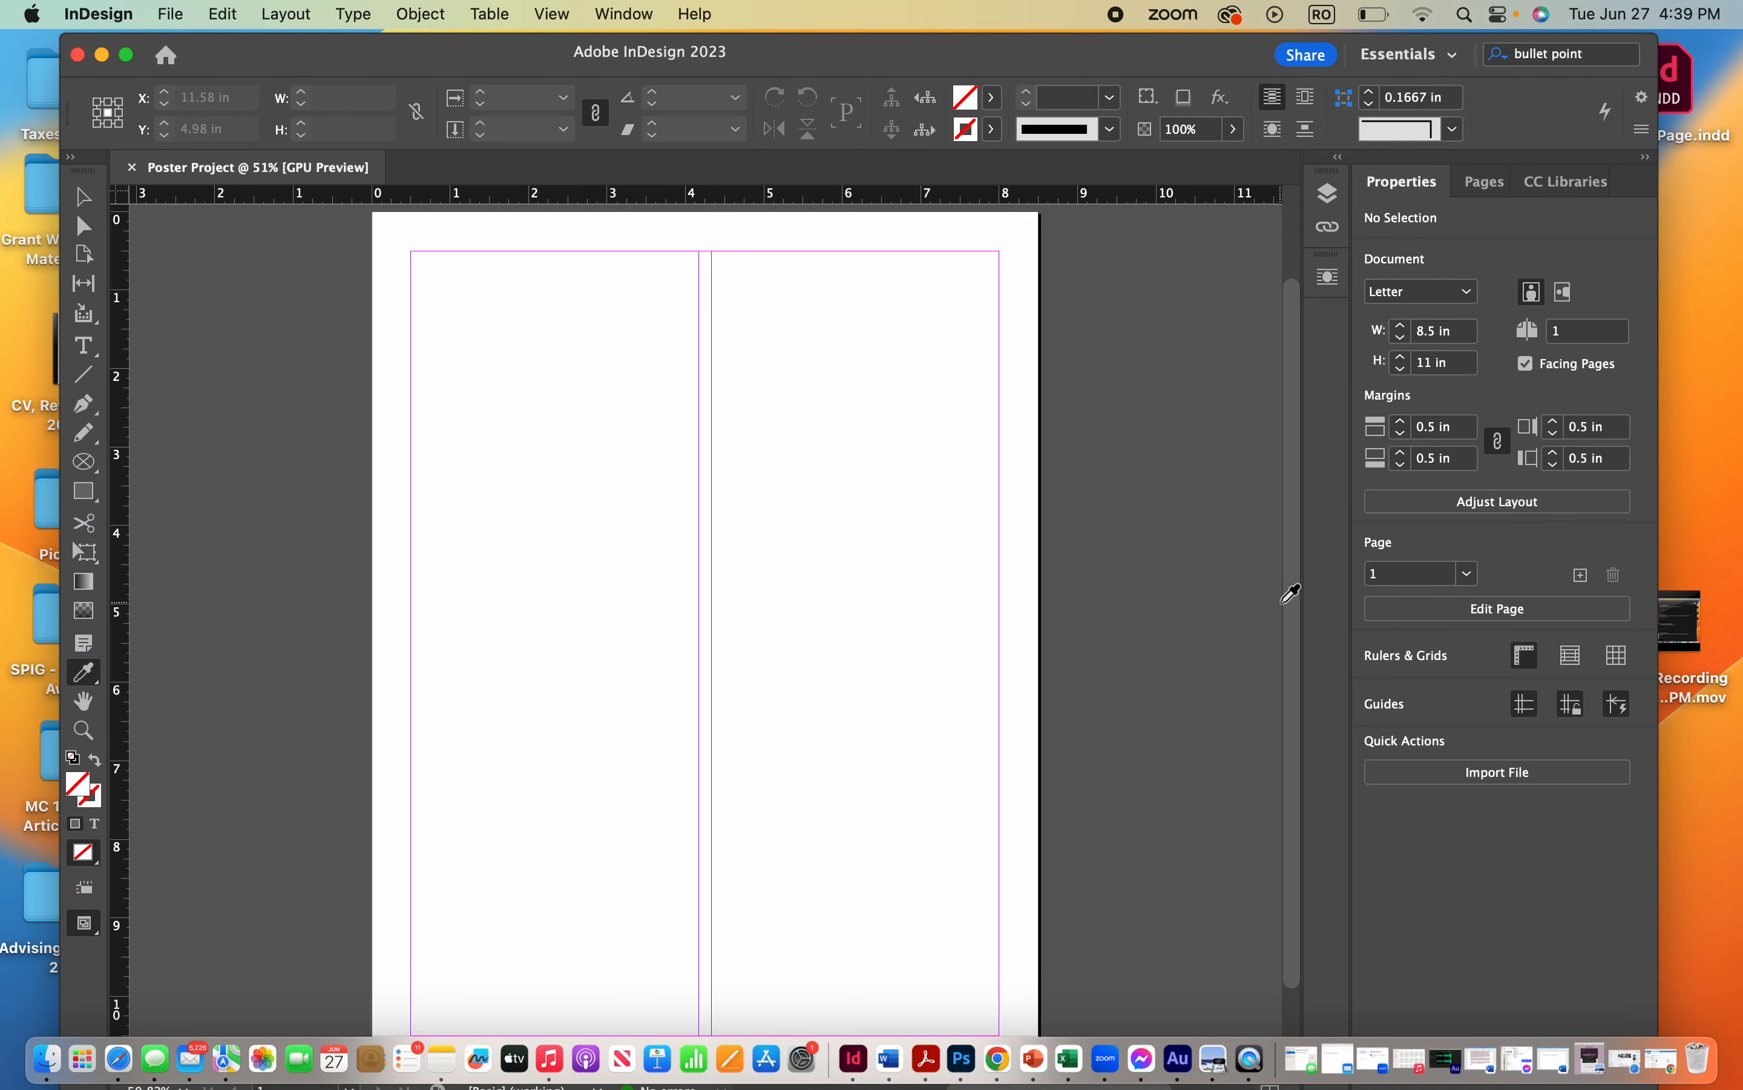
drag(1295, 576, 1288, 490)
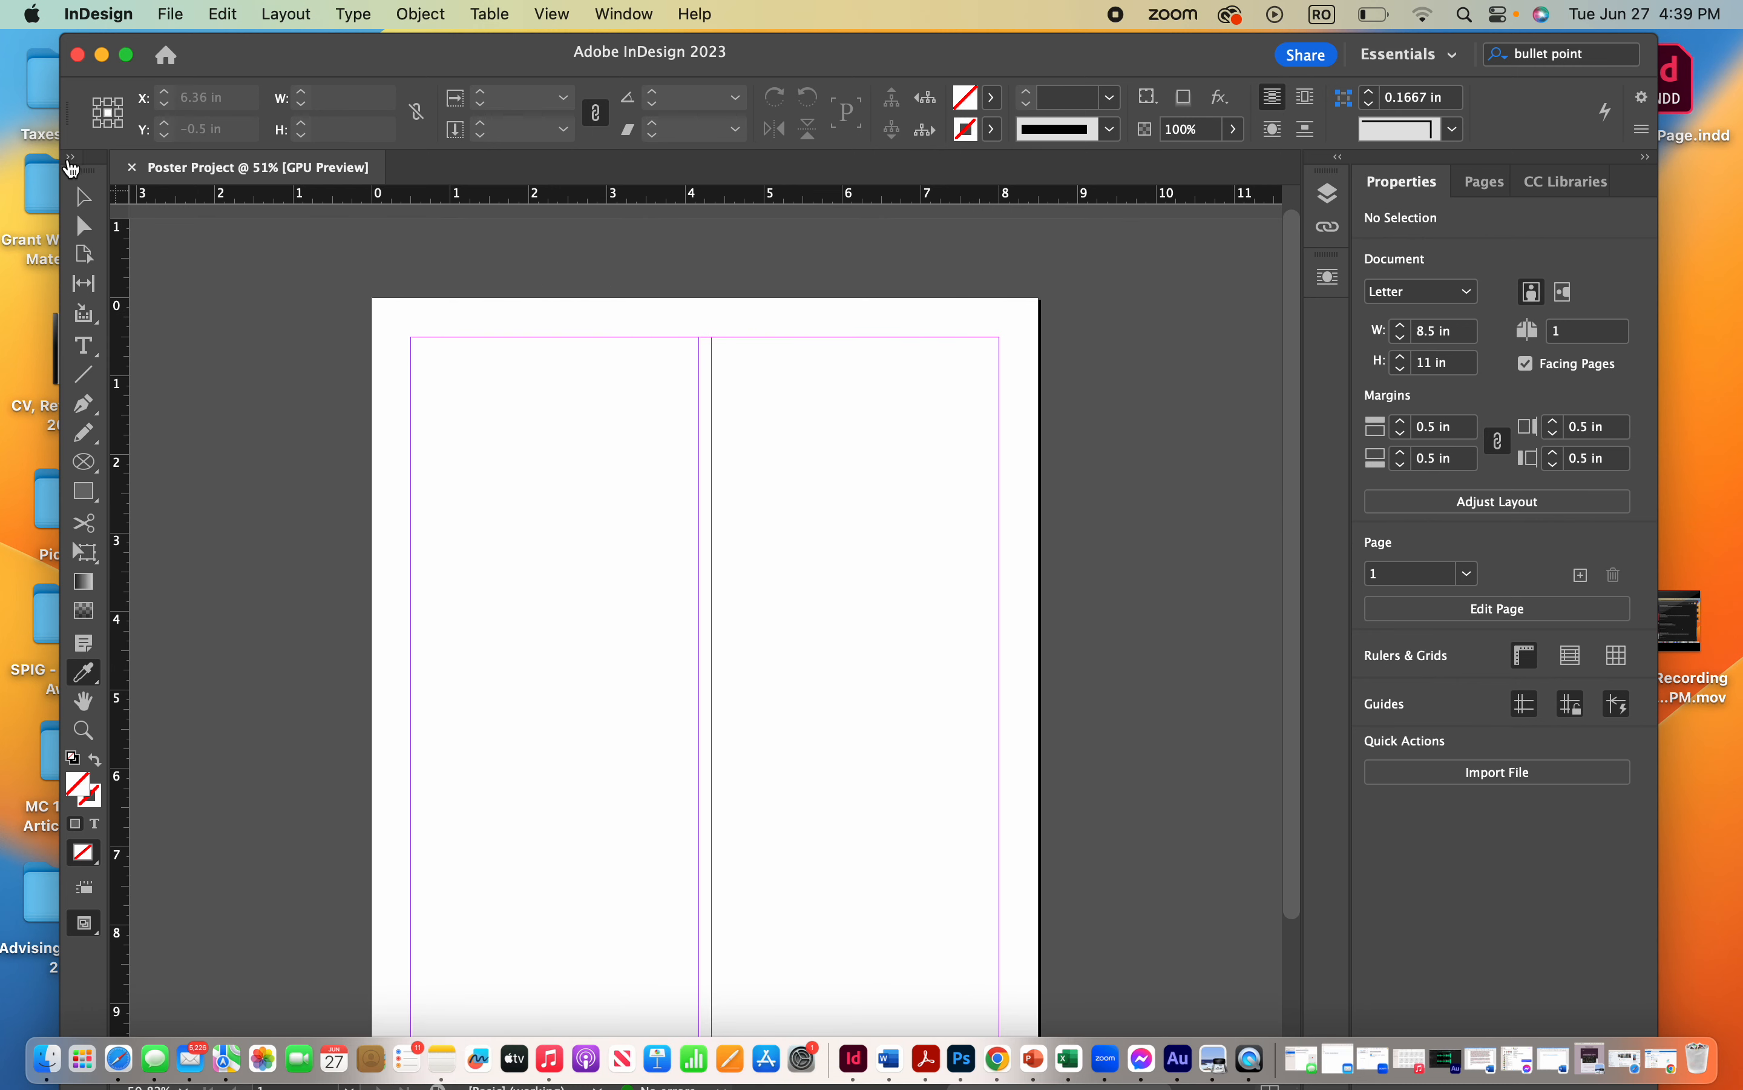
click(83, 196)
scroll(1286, 371, right, 10)
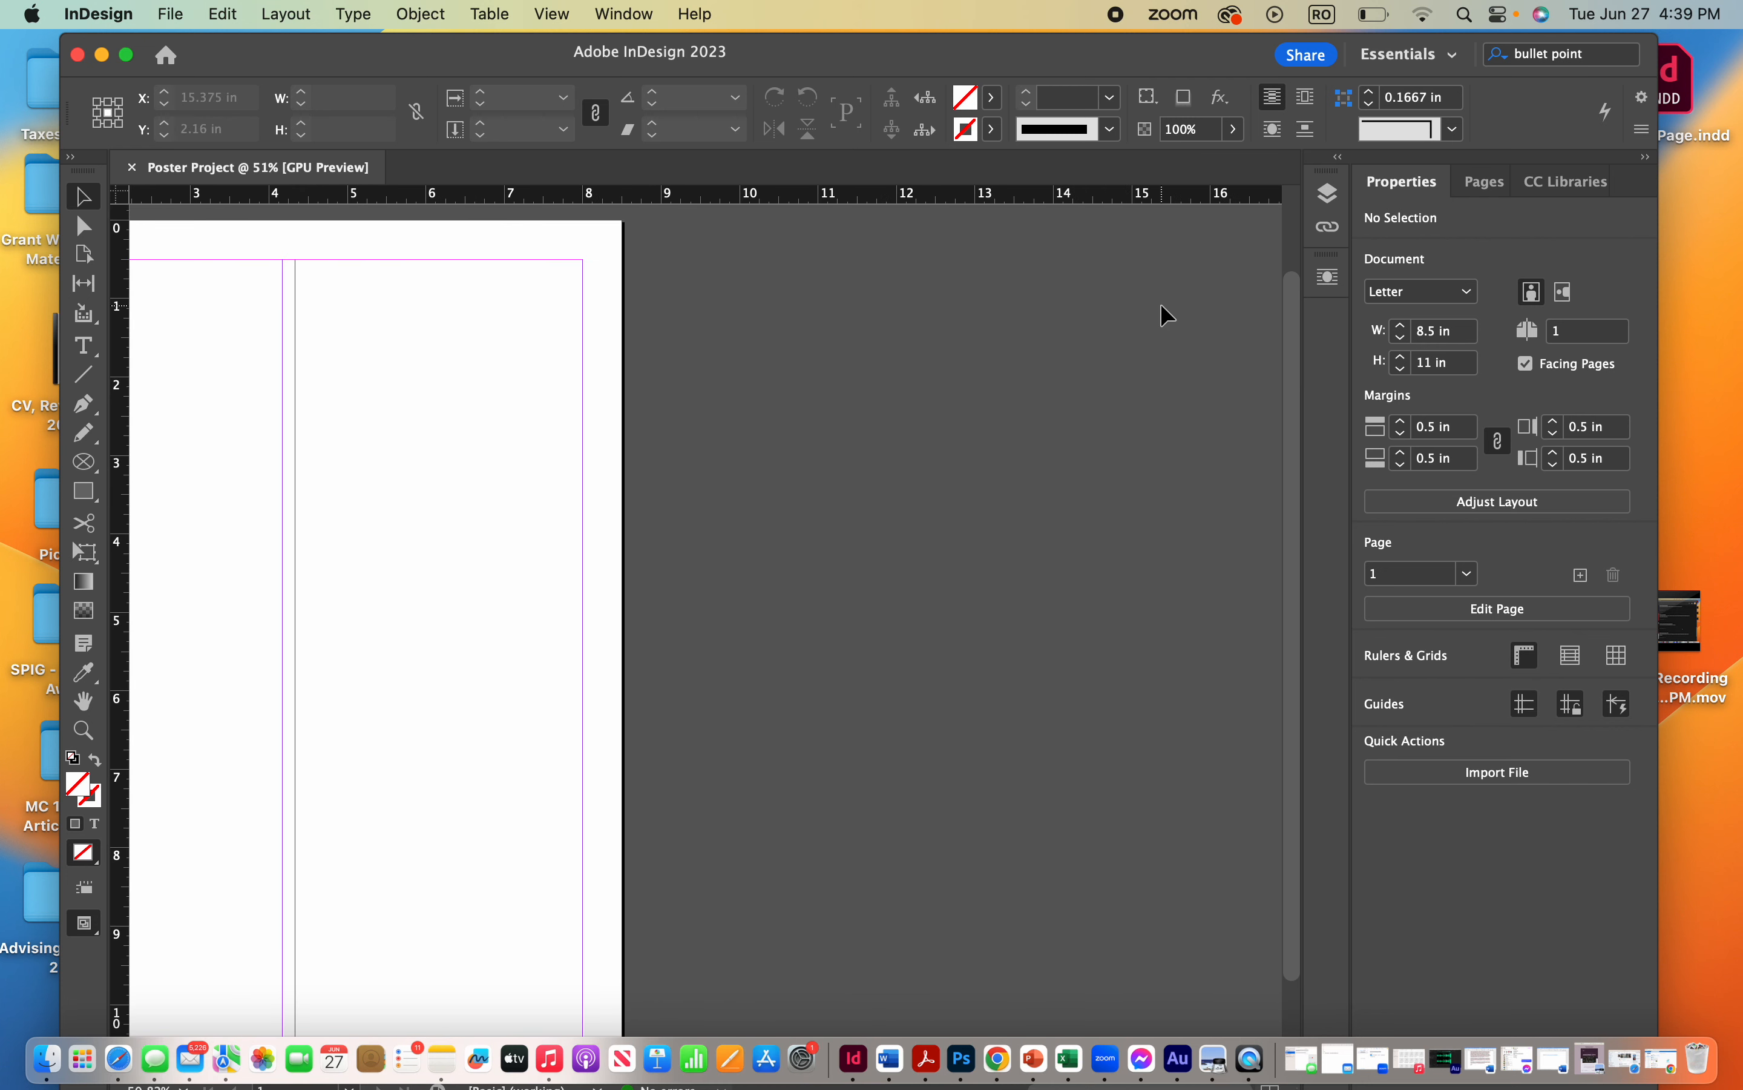
scroll(475, 624, left, 10)
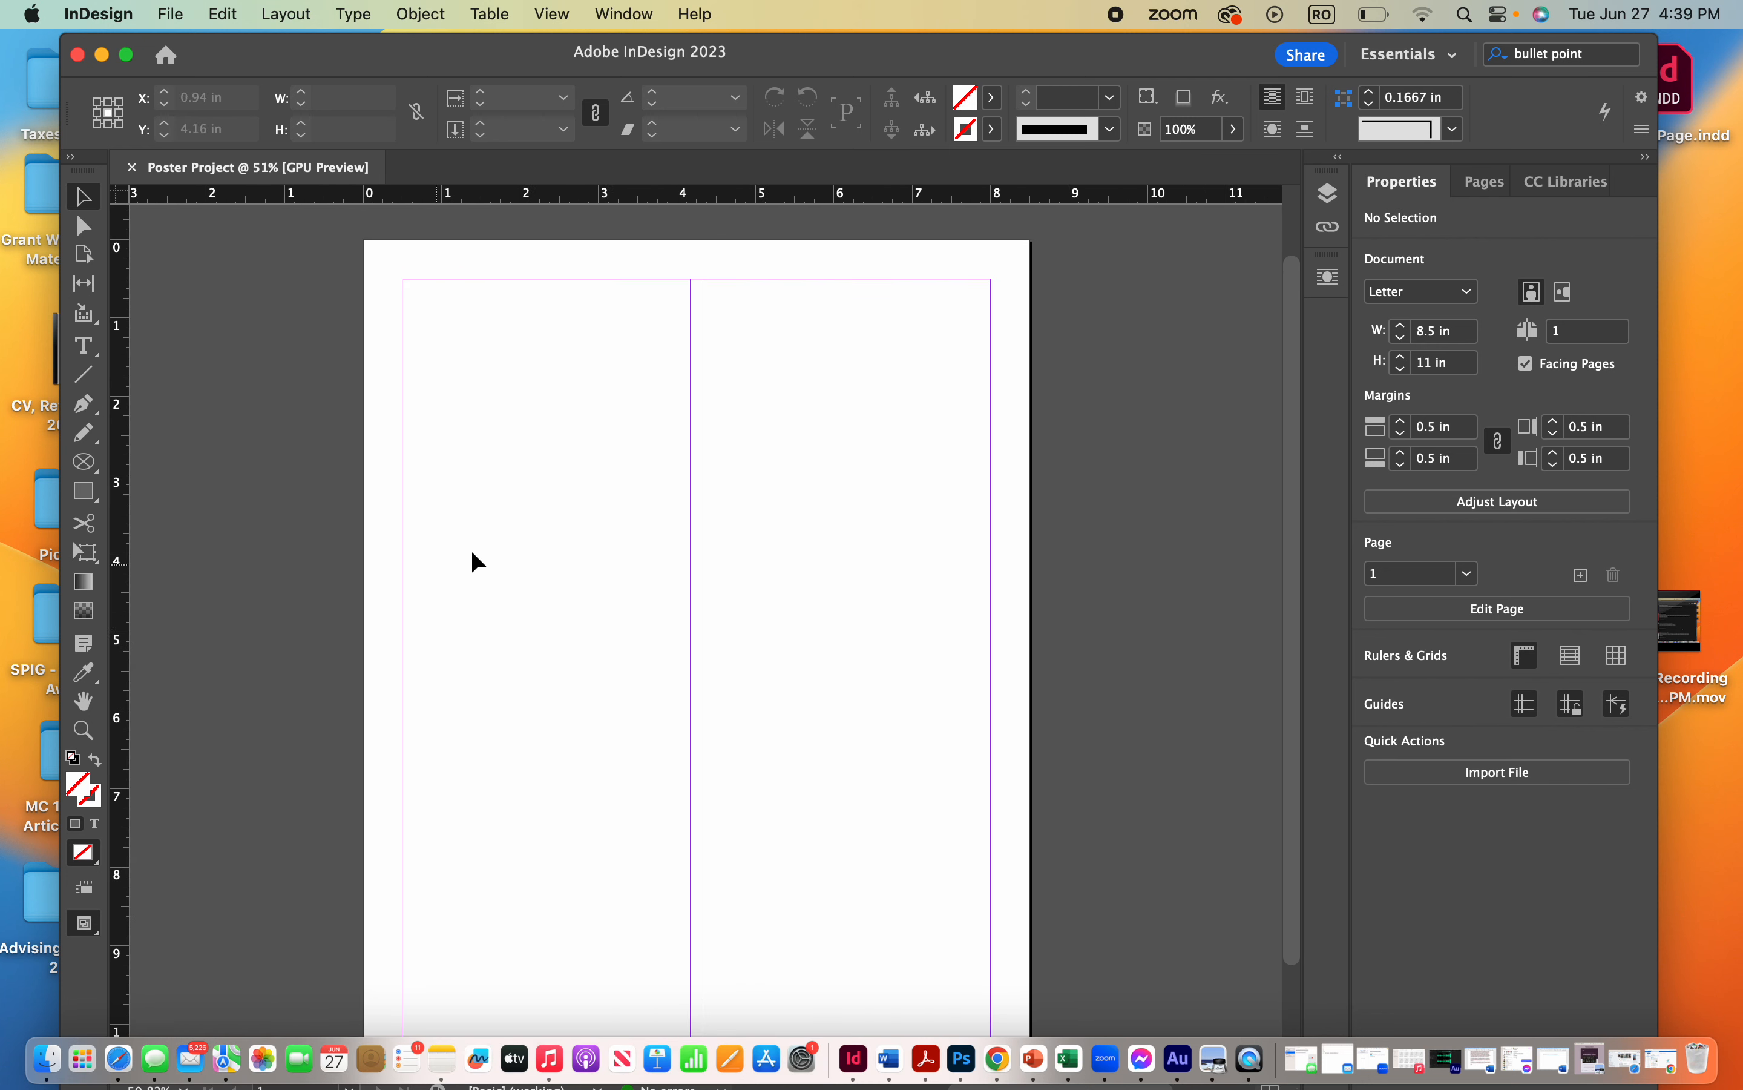
scroll(861, 628, down, 5)
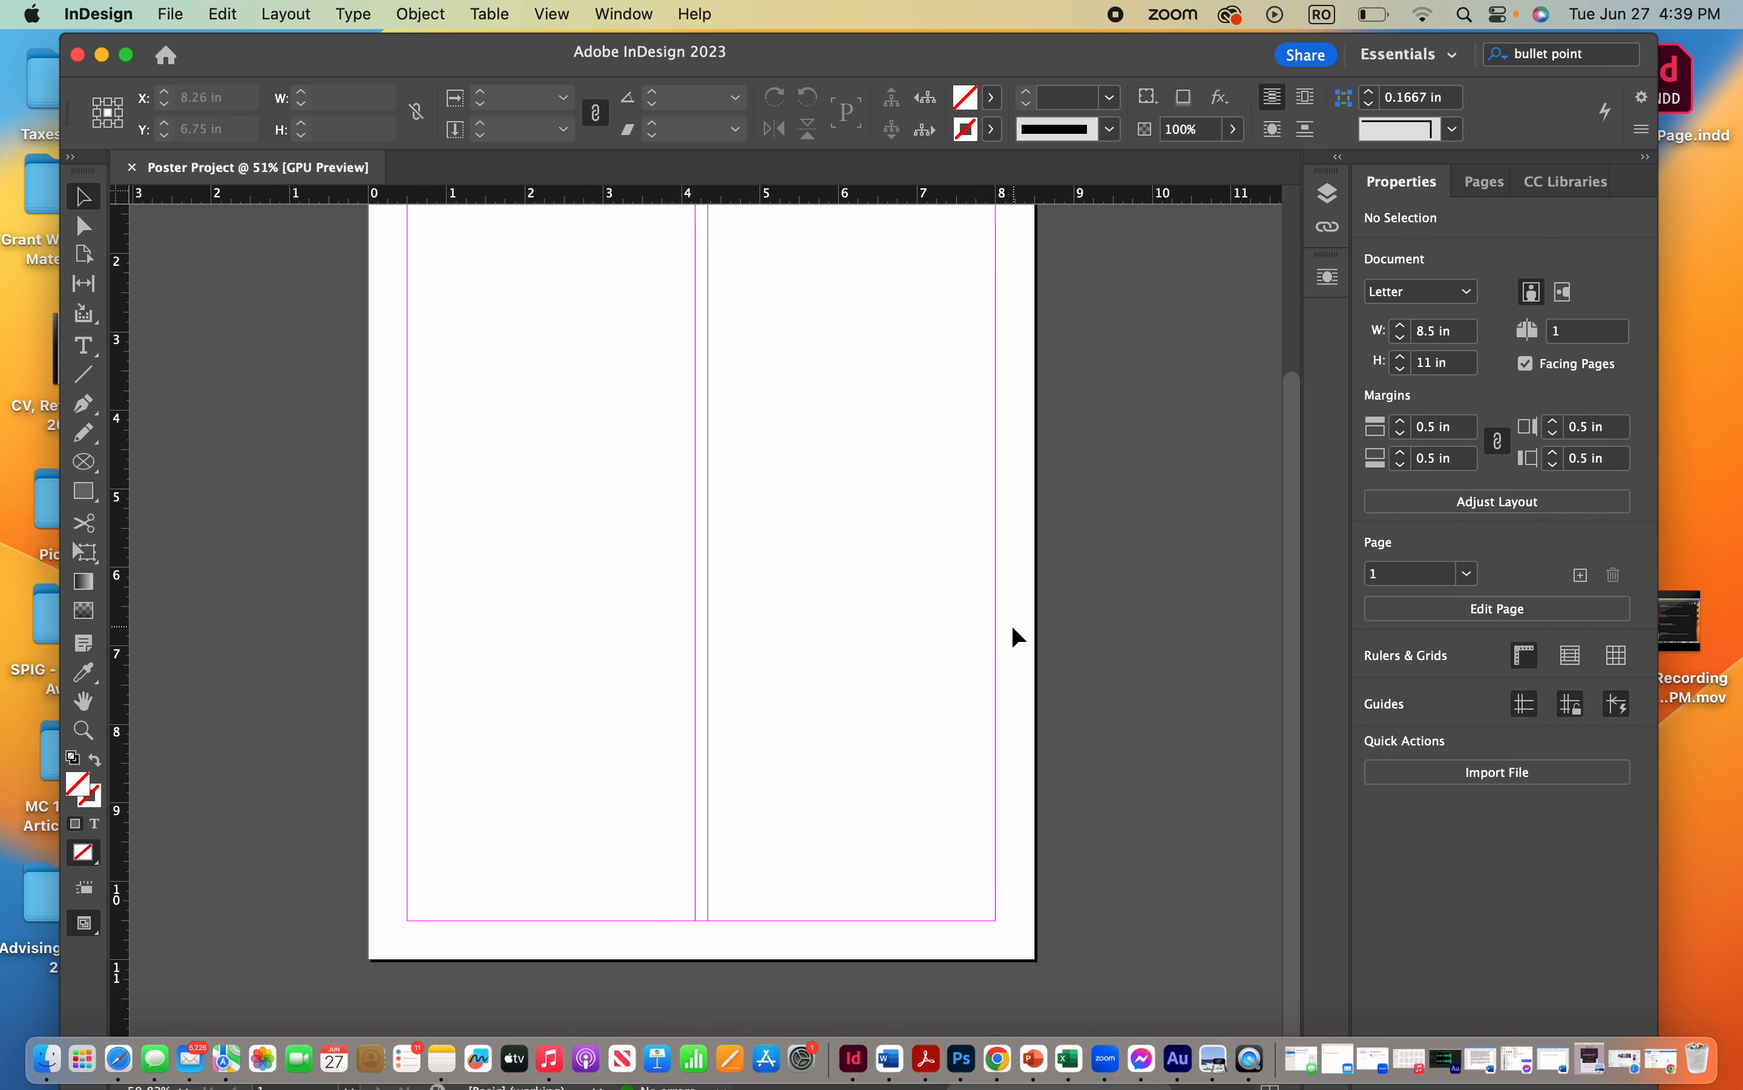
scroll(994, 642, up, 5)
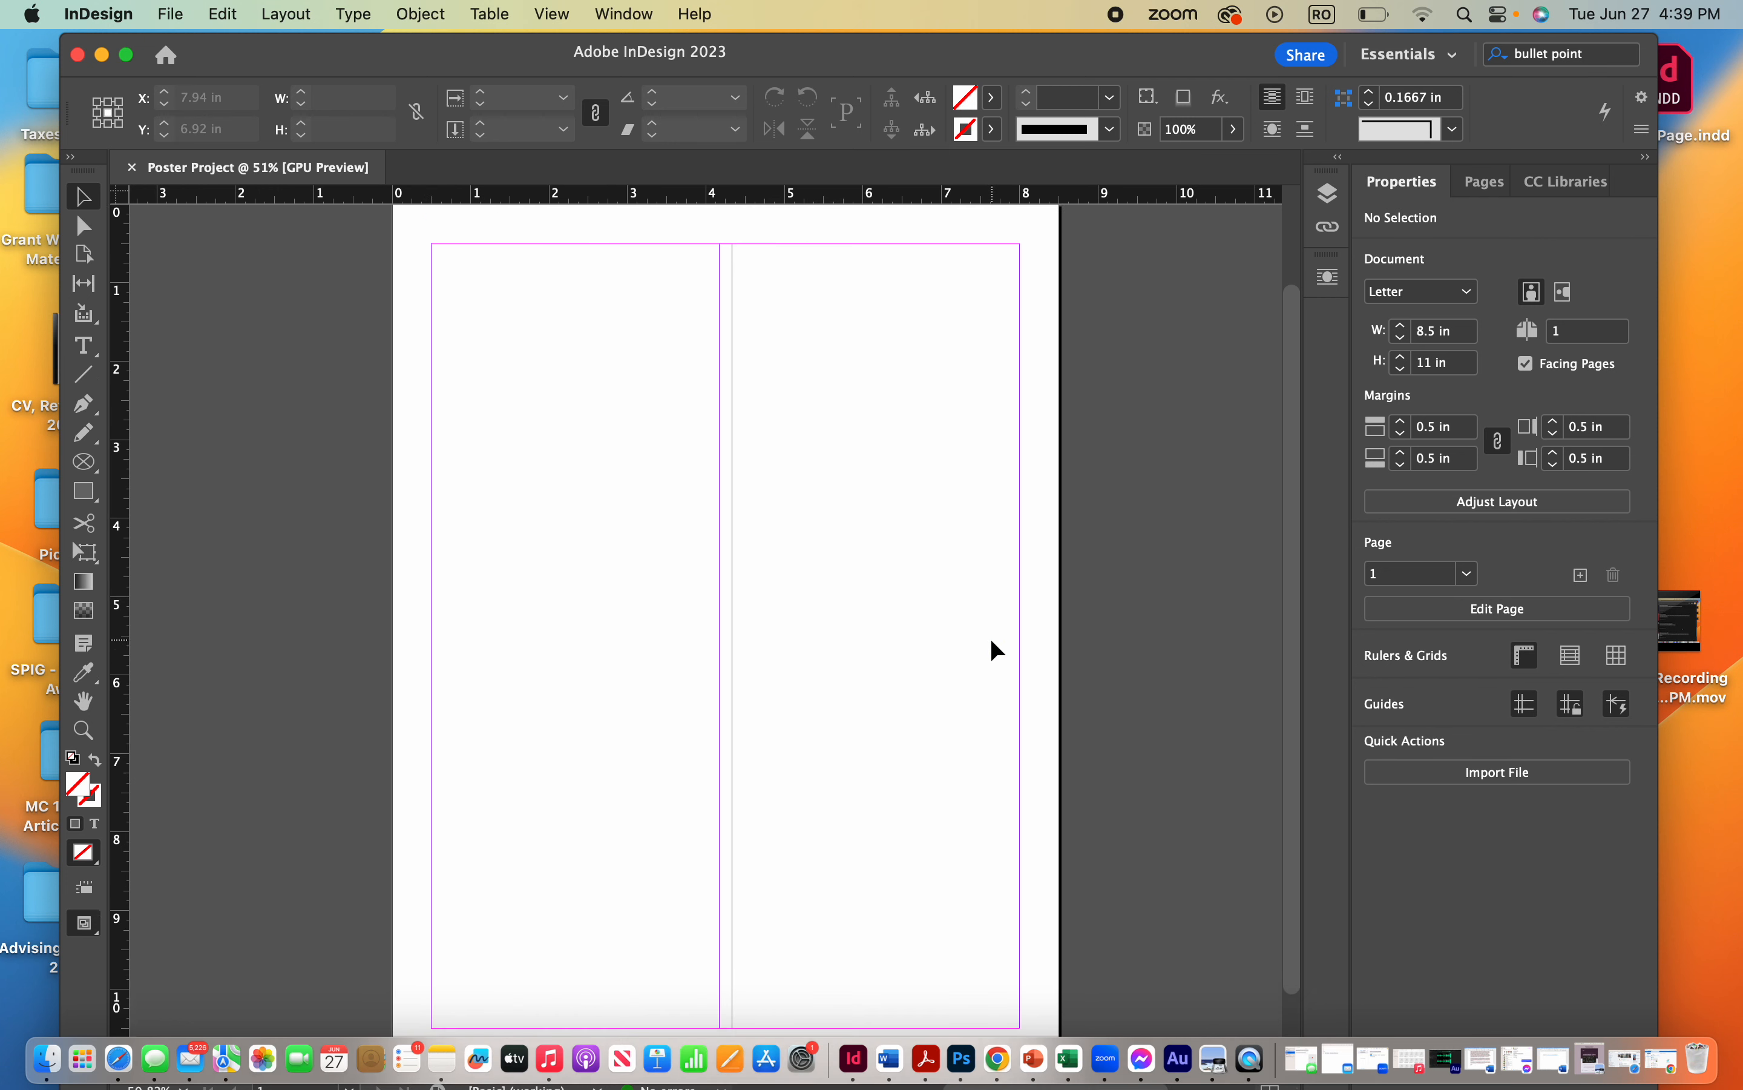
scroll(998, 649, up, 1)
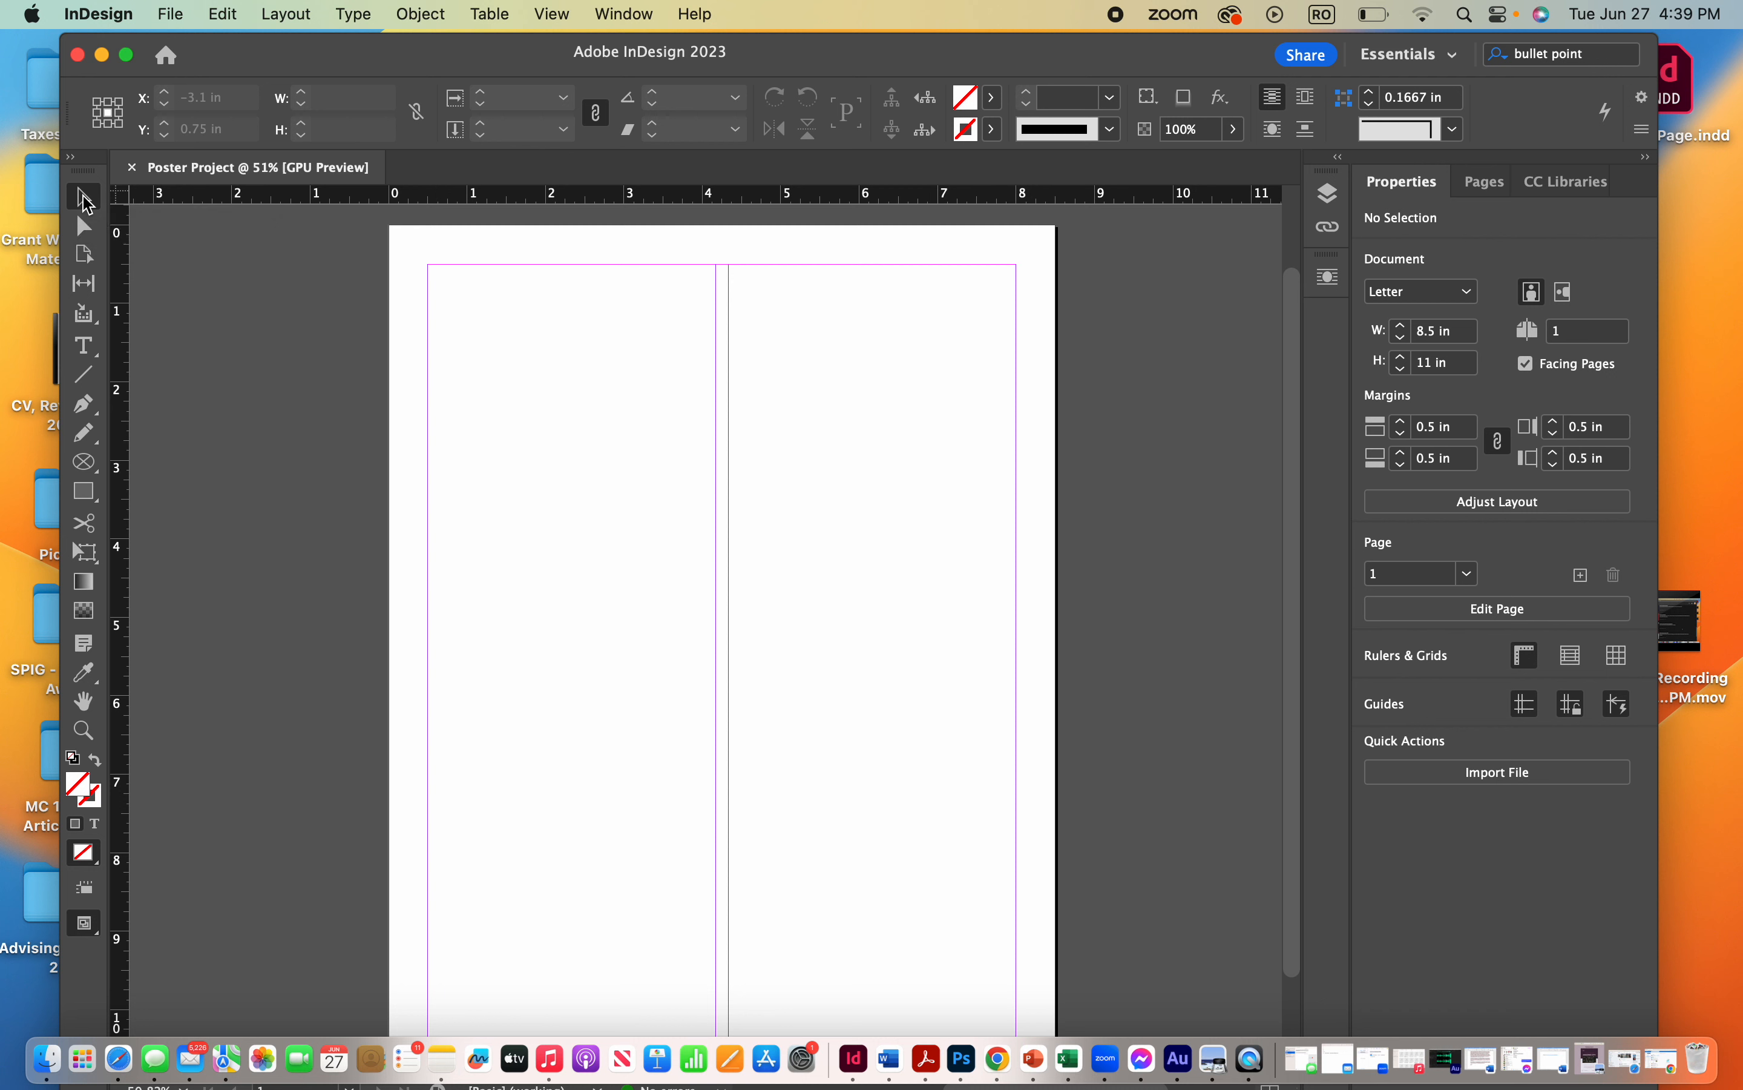
Hide the Control bar and bring it back
click(625, 16)
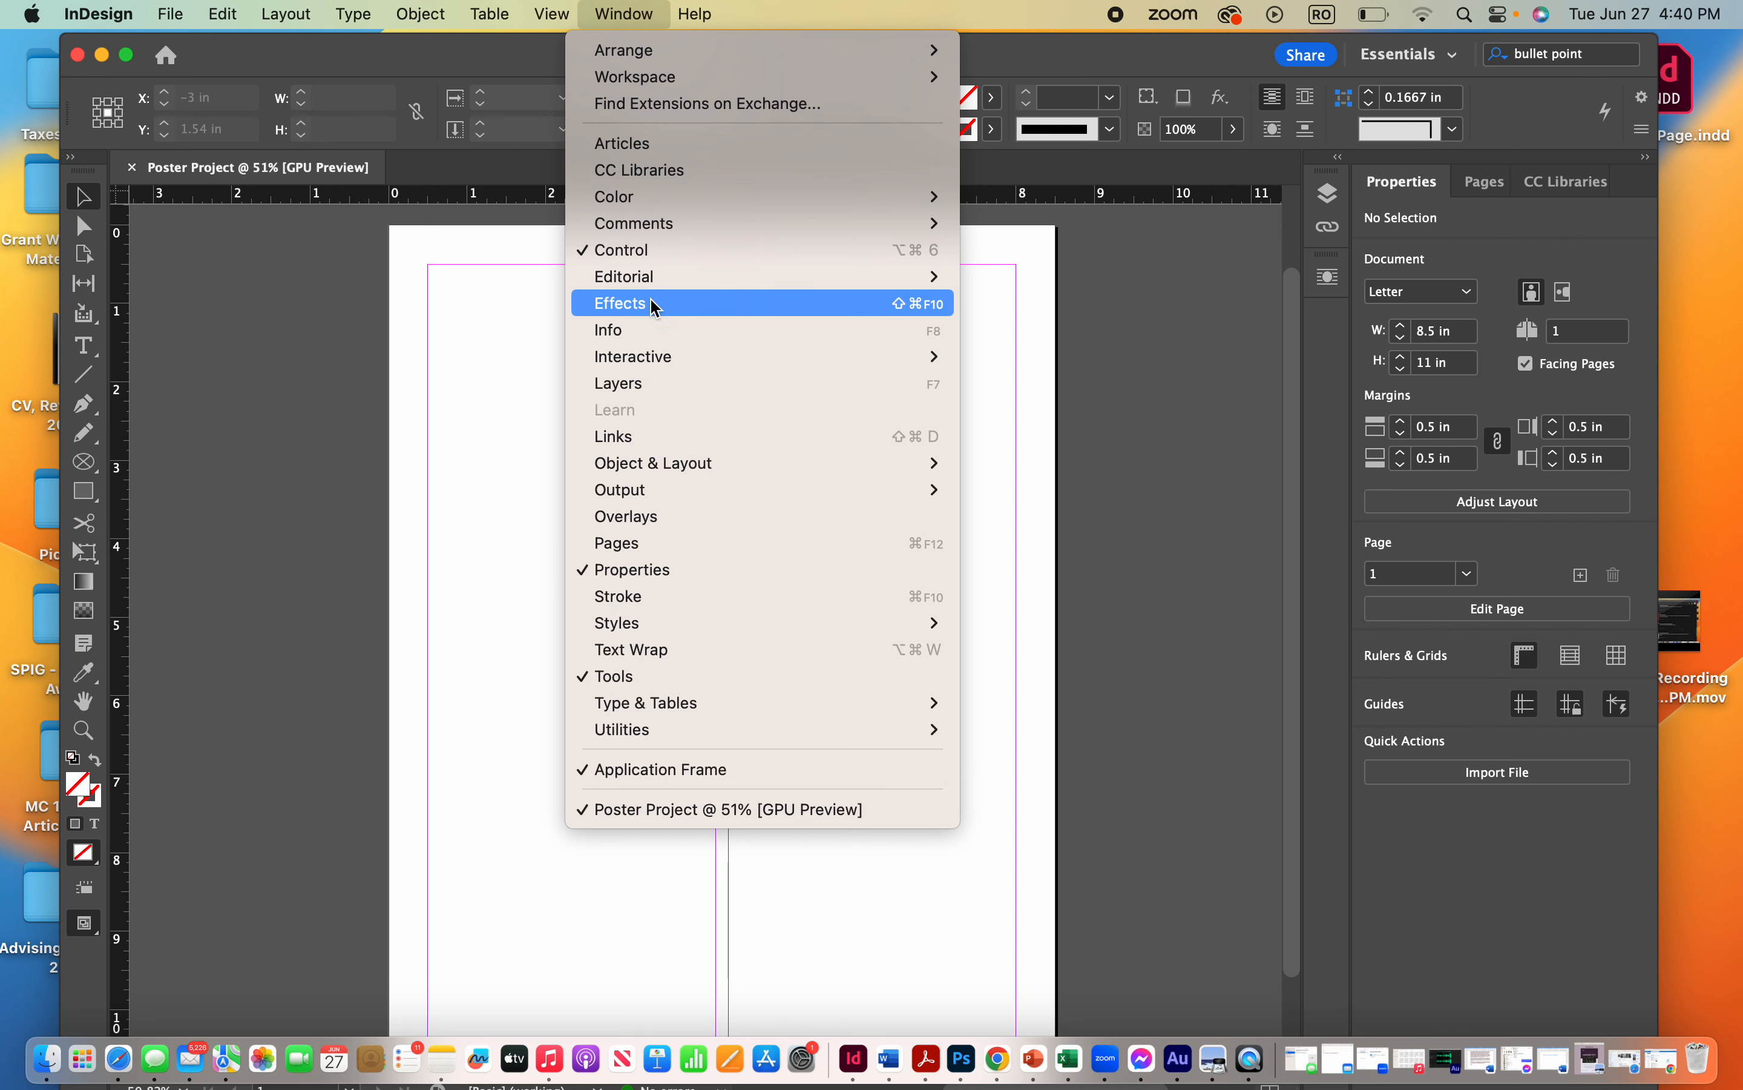
click(653, 253)
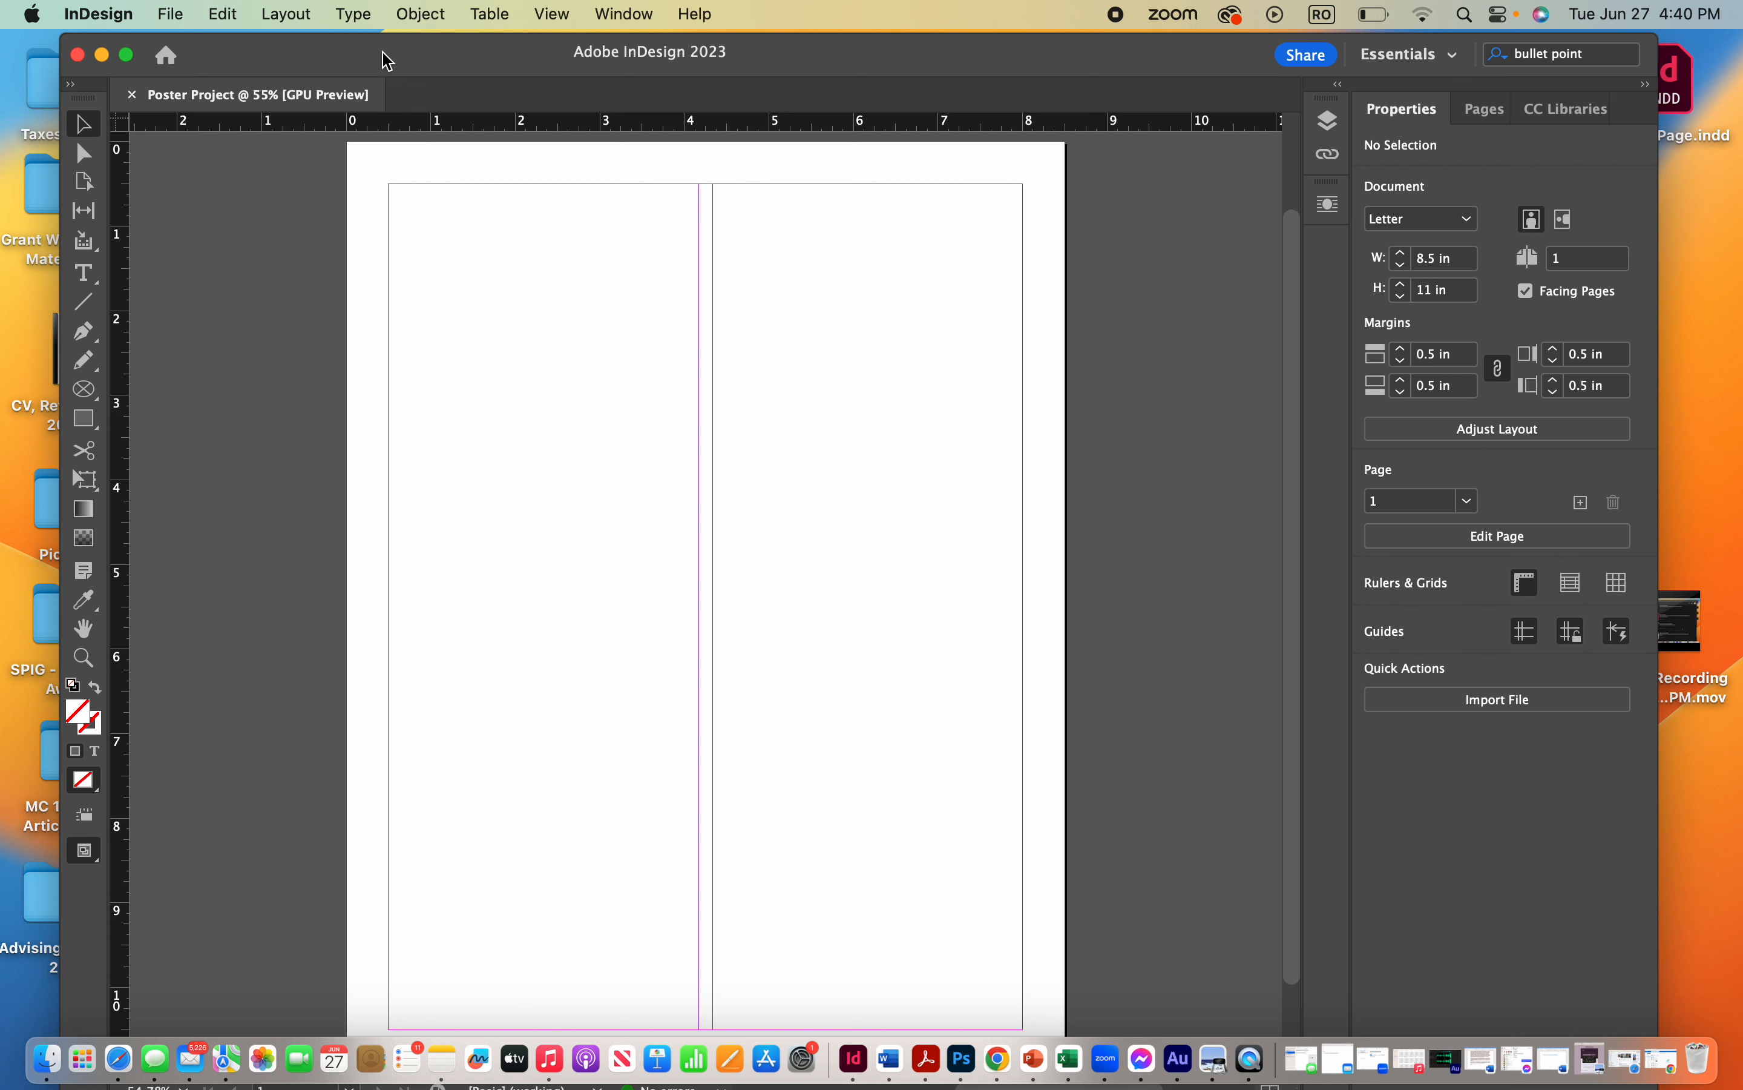
click(624, 14)
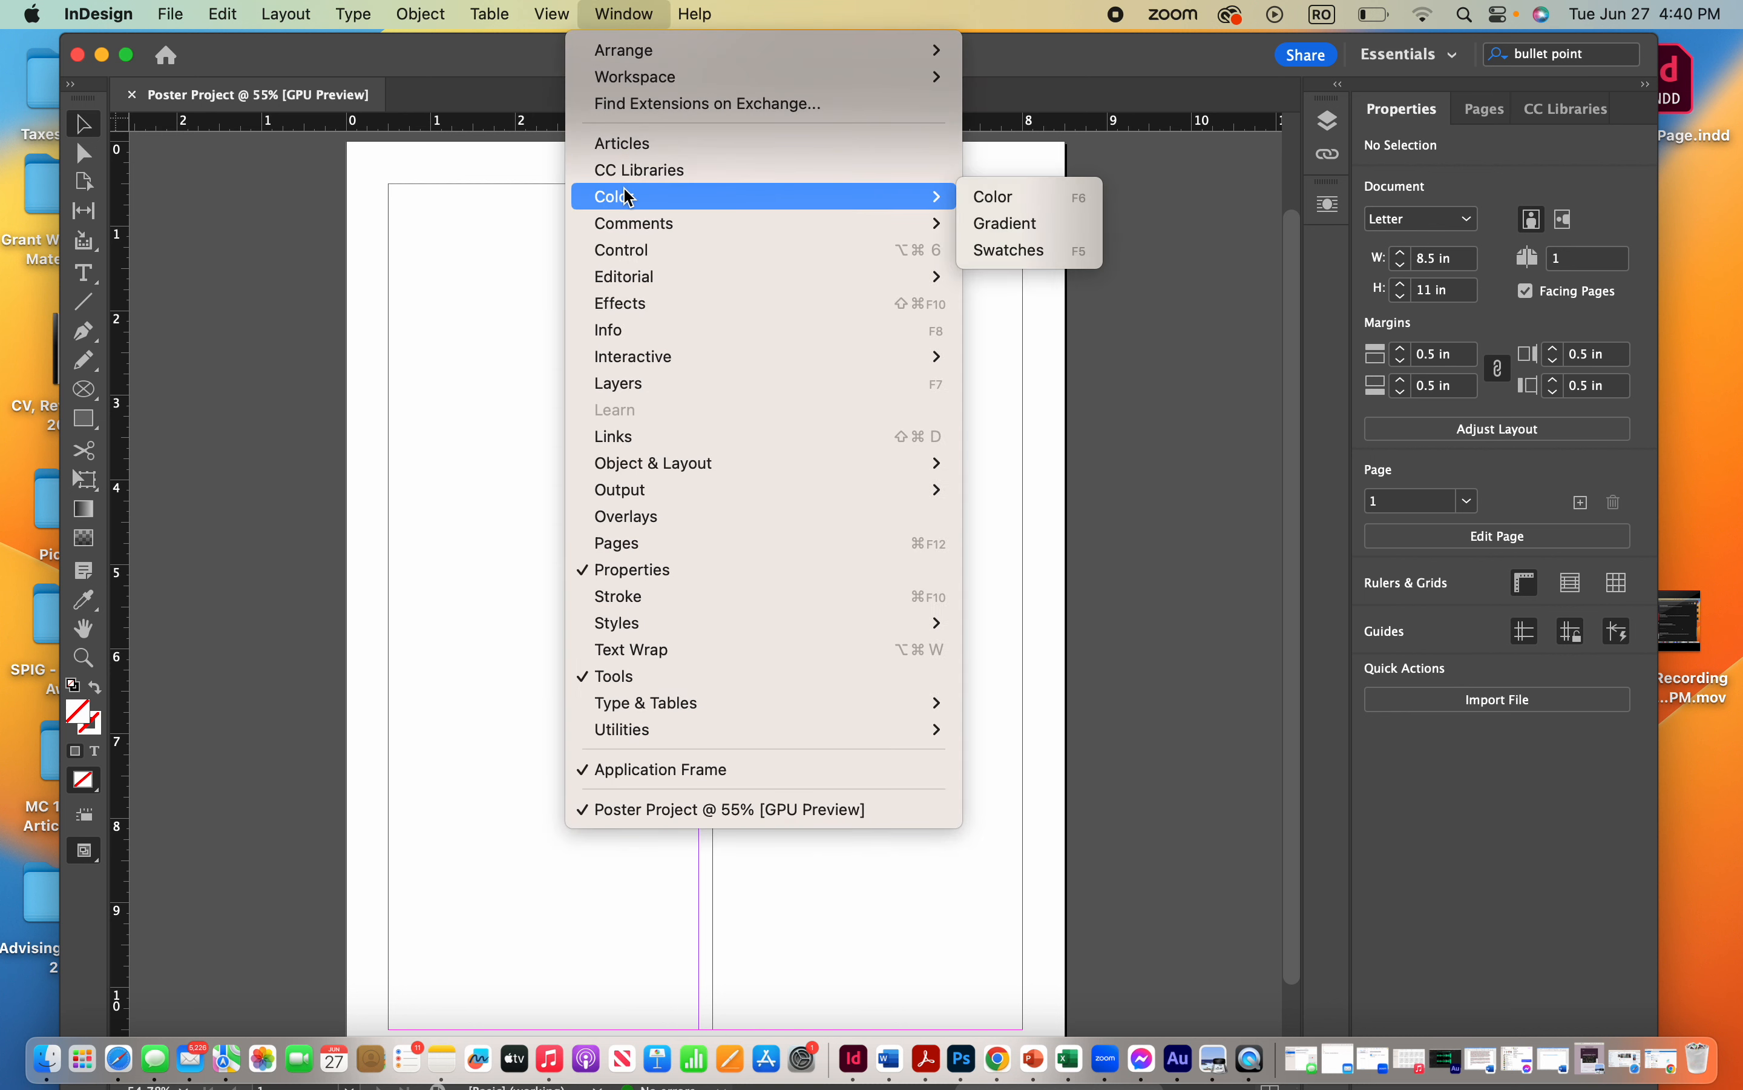
click(626, 251)
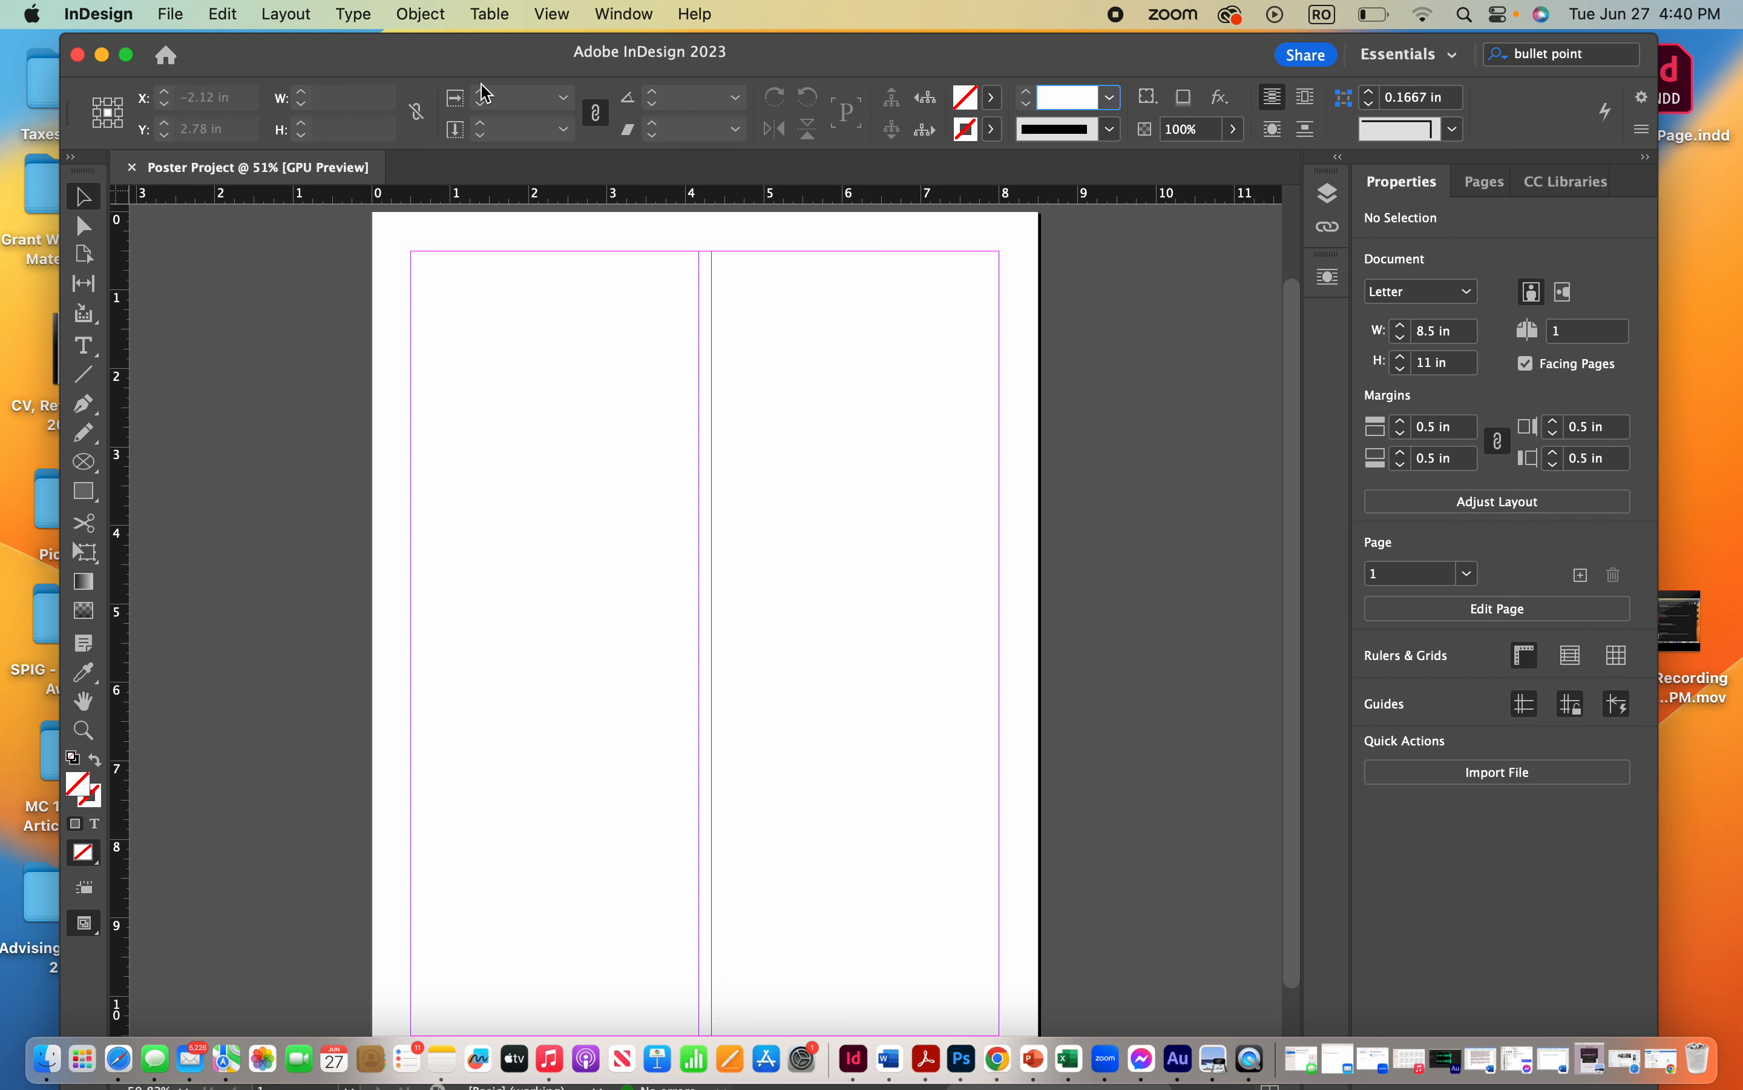
click(84, 346)
click(84, 376)
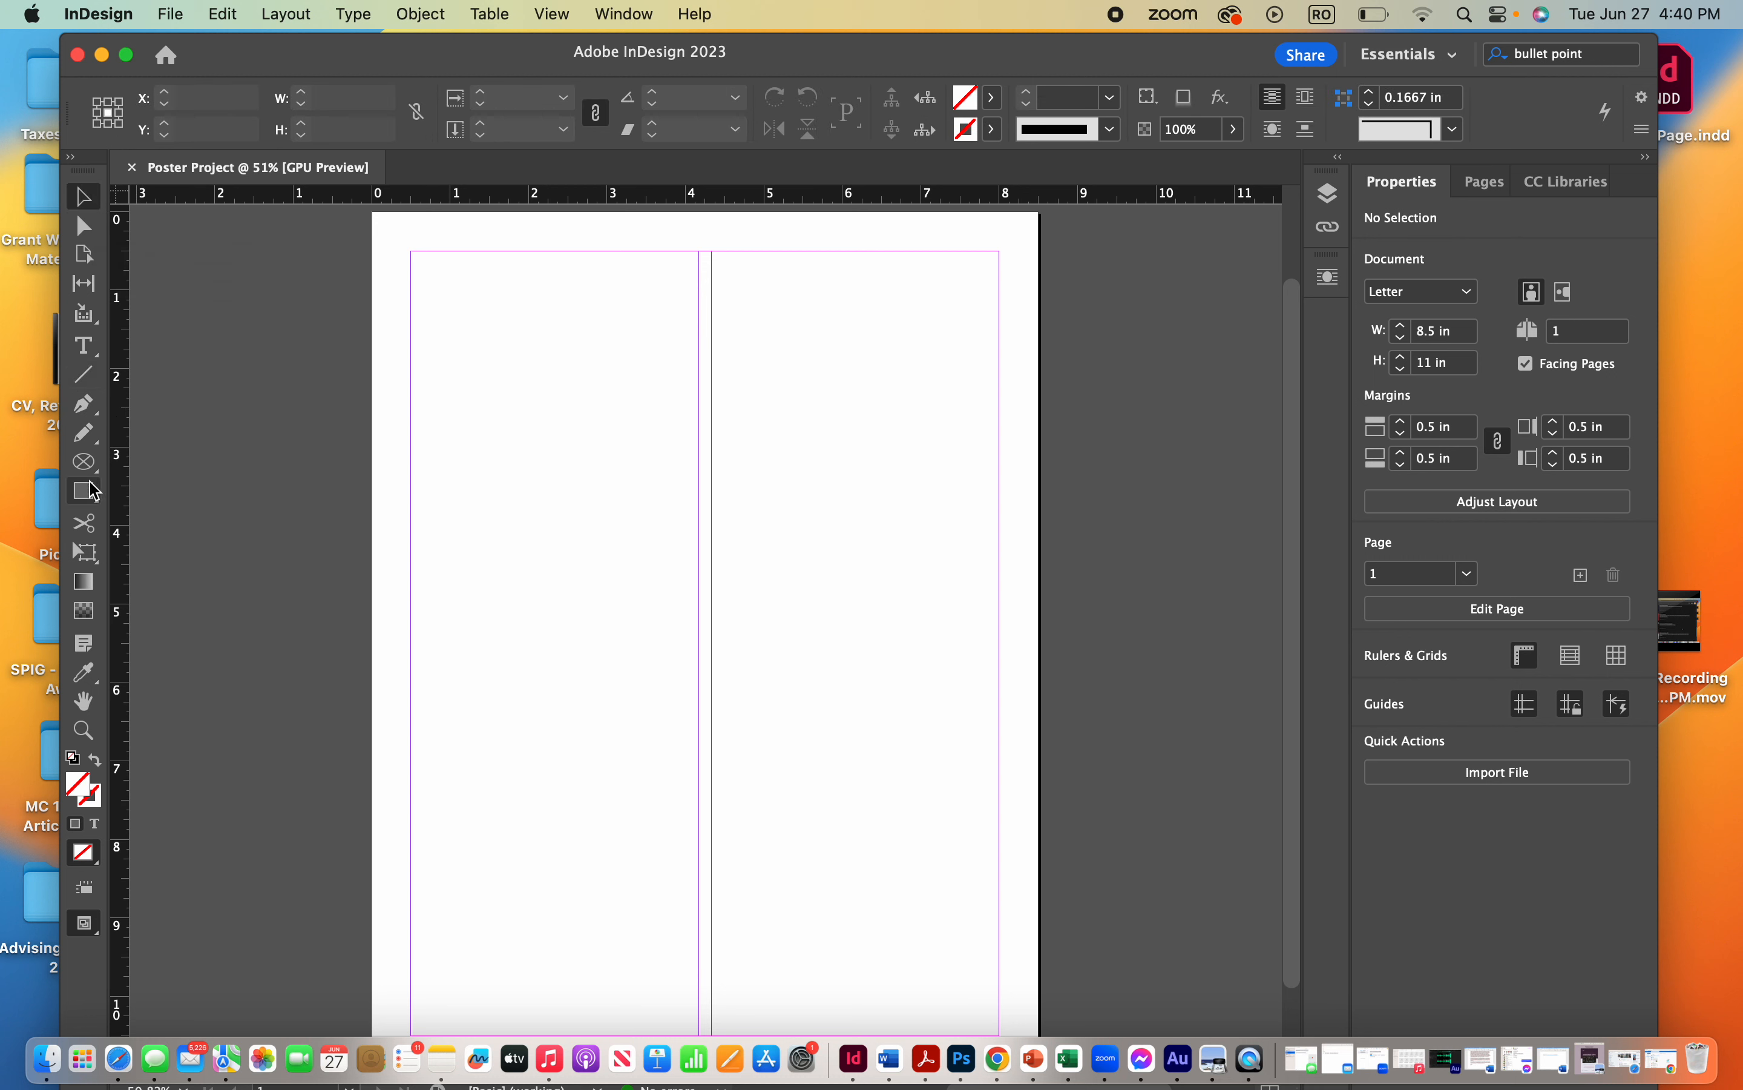
click(86, 438)
click(84, 460)
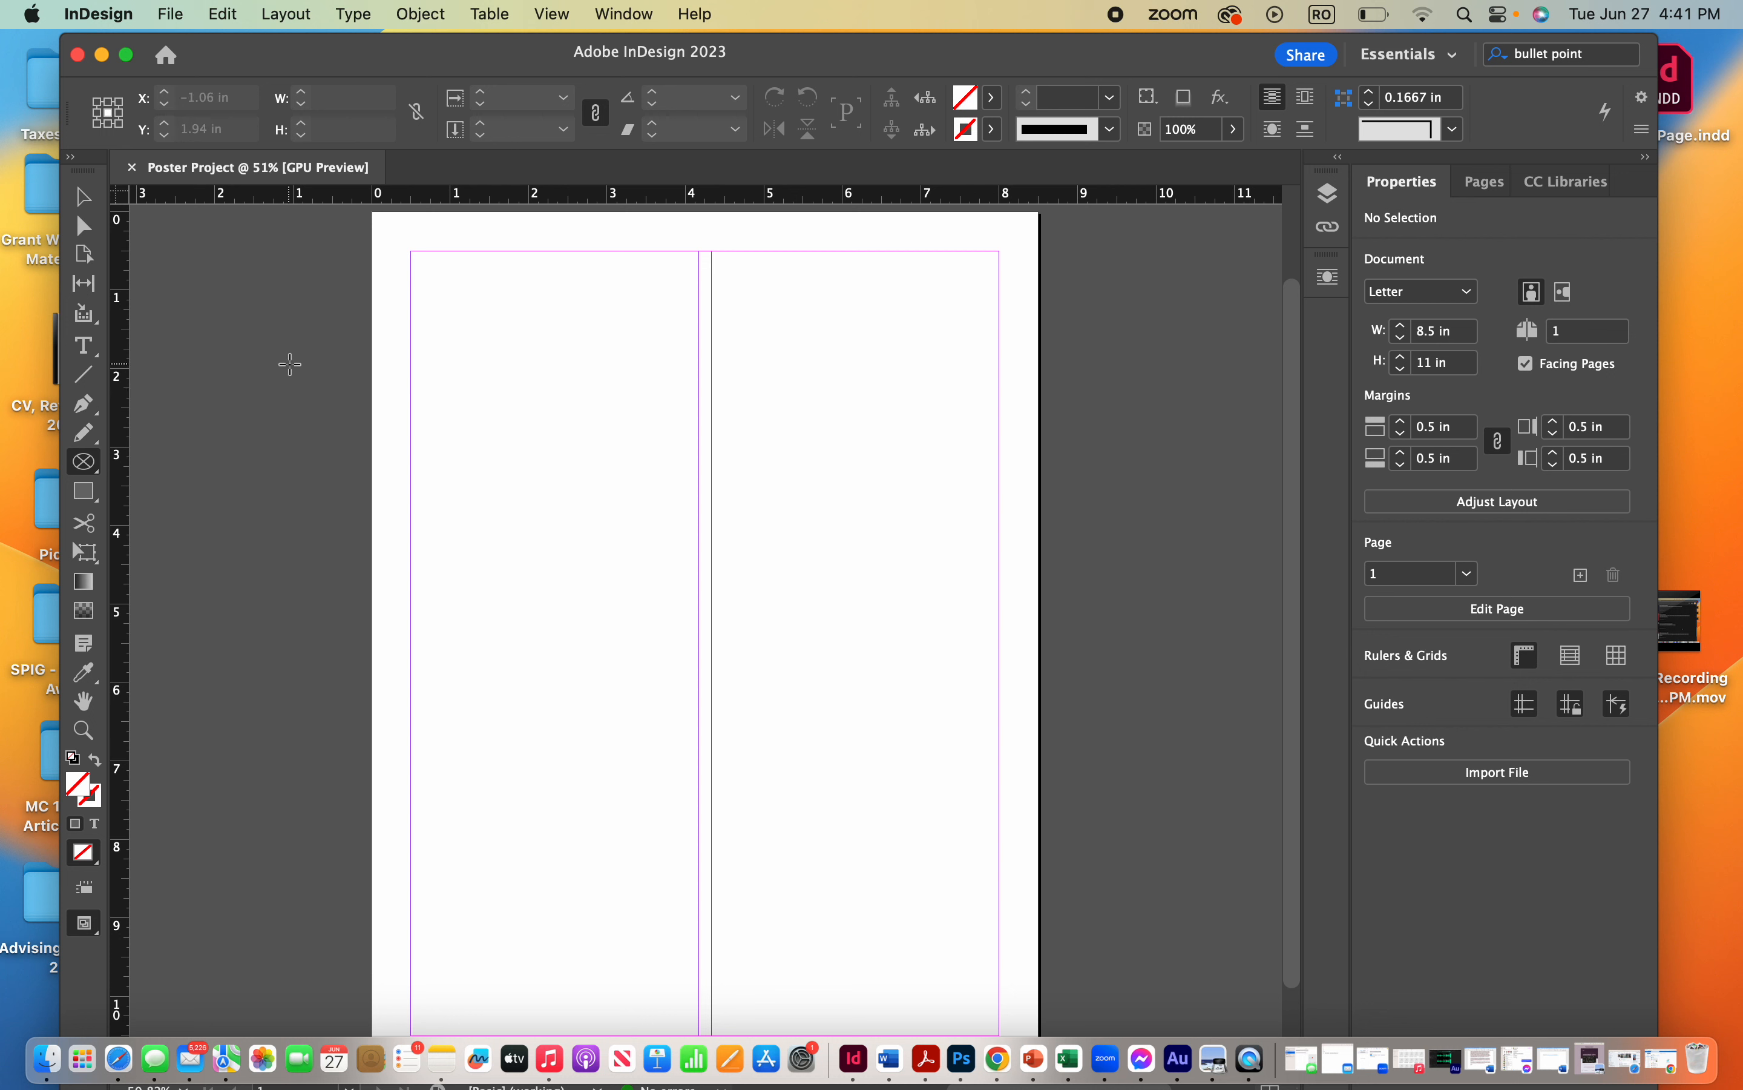
click(85, 199)
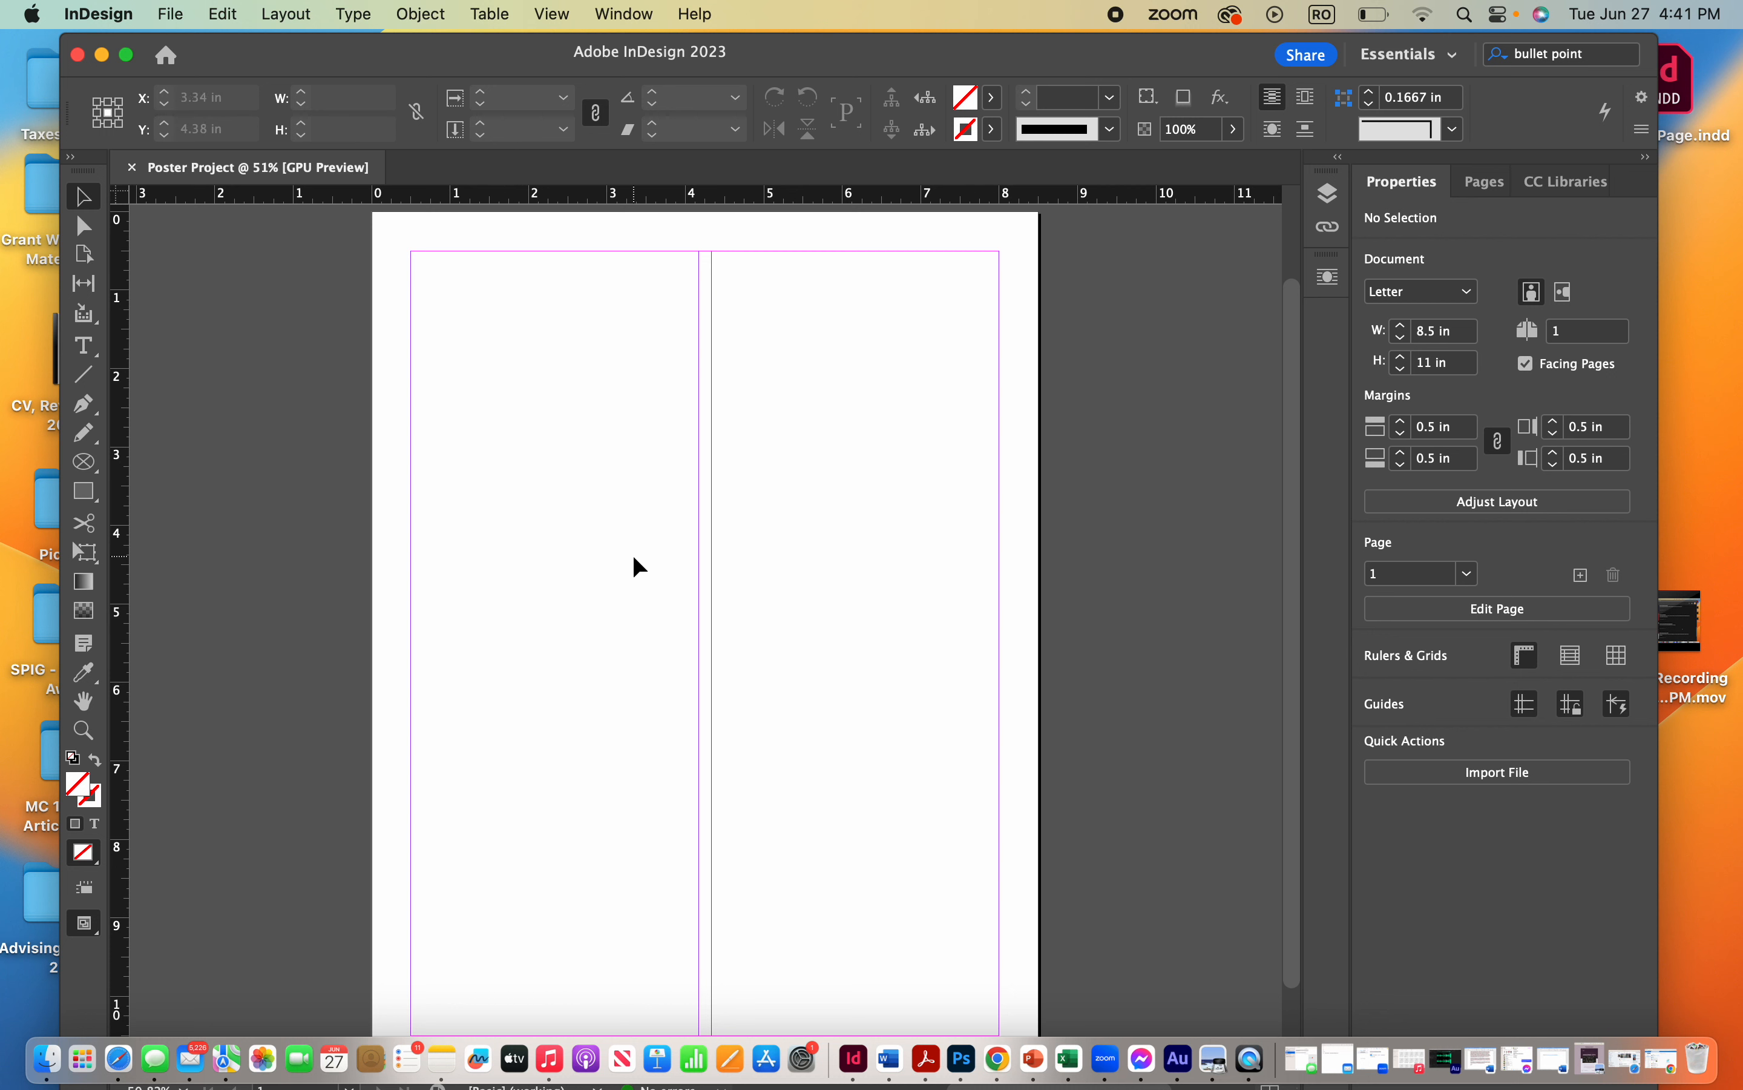
drag(653, 370, 732, 533)
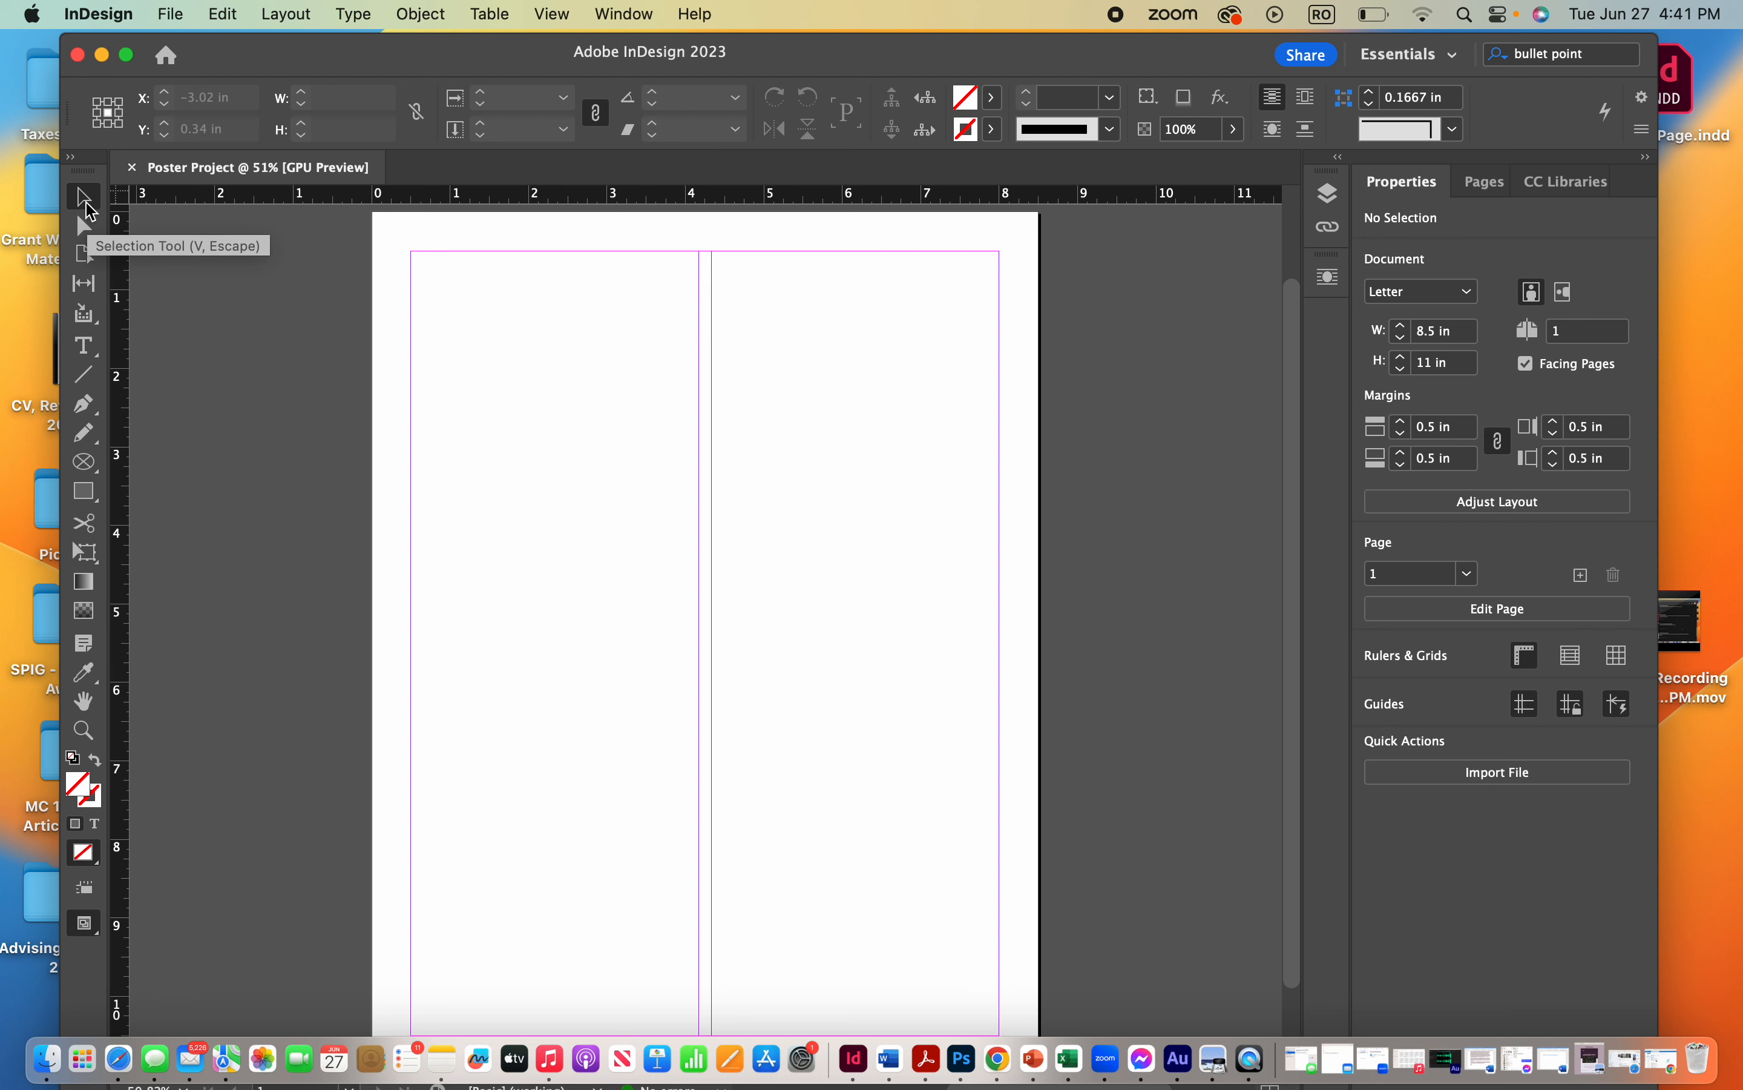
Draw a text frame about 7.5 by 1.94 in across both columns from the top margin, containing the title POSTER PROJECT
click(87, 349)
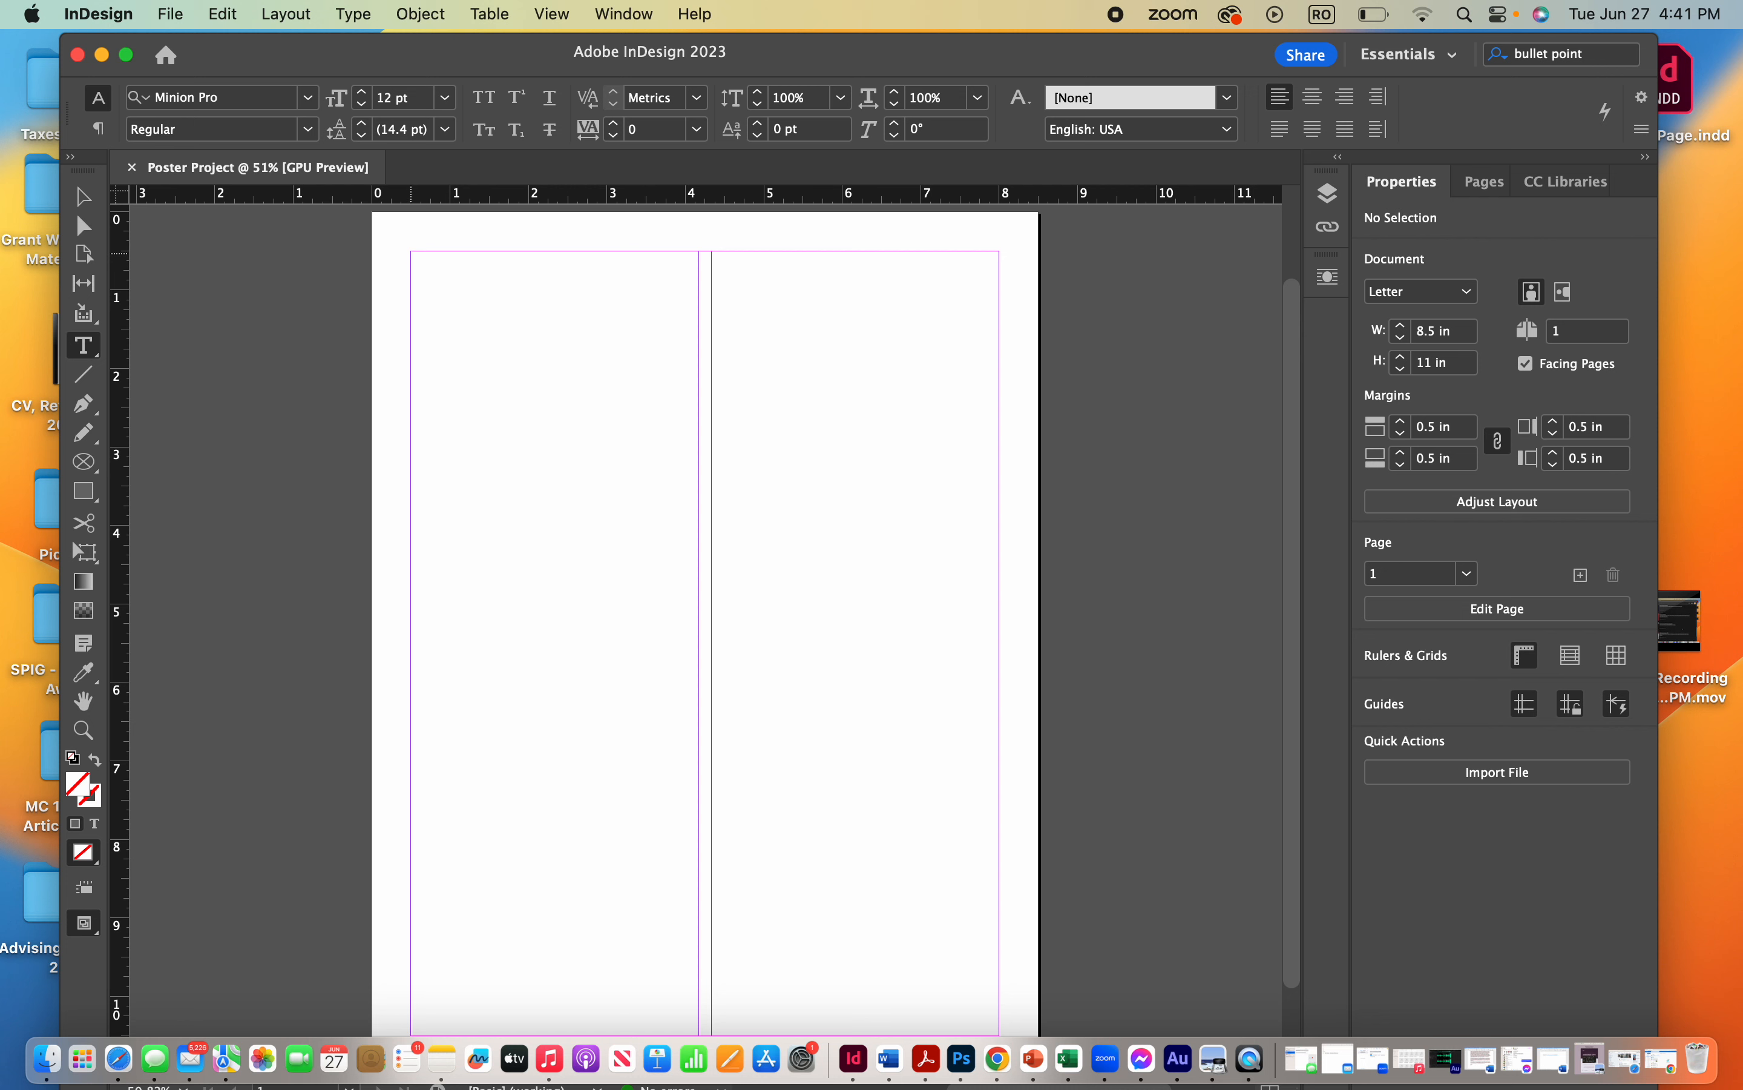
mouse_move(412, 251)
mouse_down()
mouse_move(770, 389)
mouse_move(1001, 402)
mouse_up()
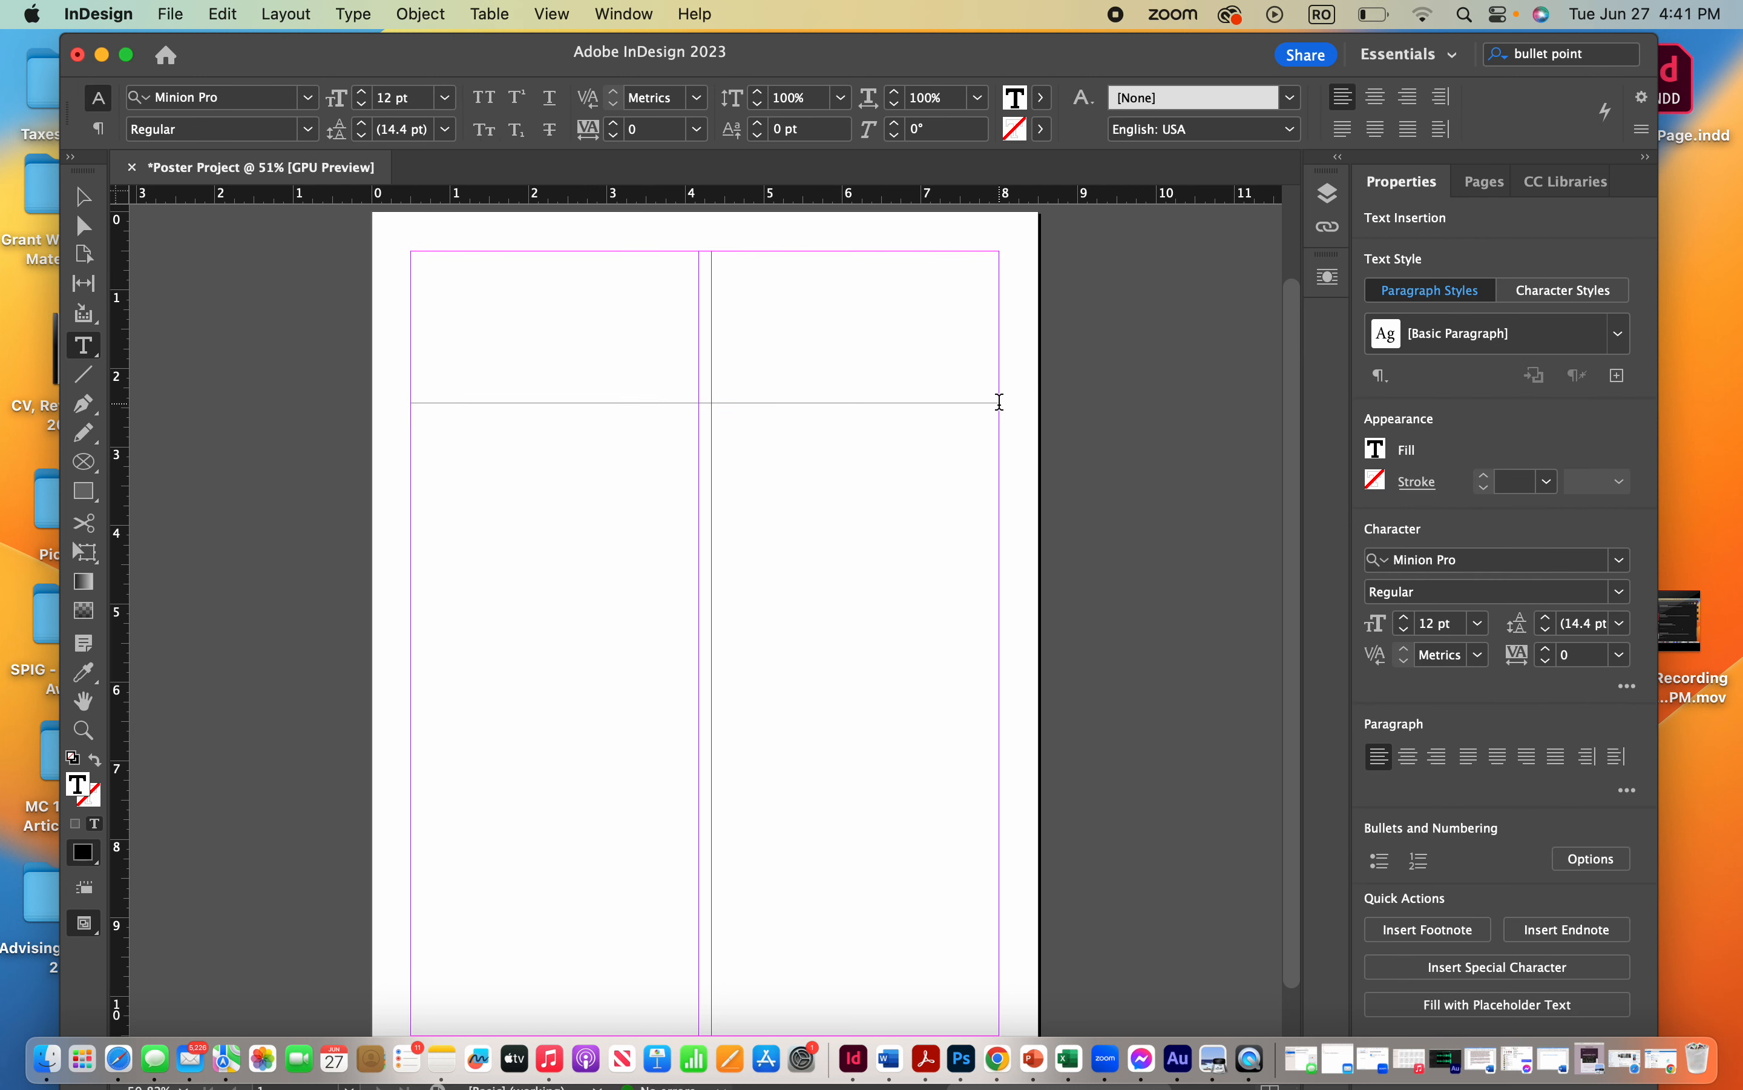
text(POSTER PROJECT)
Set the font size of the whole POSTER PROJECT title to 30 pt
key(super+a)
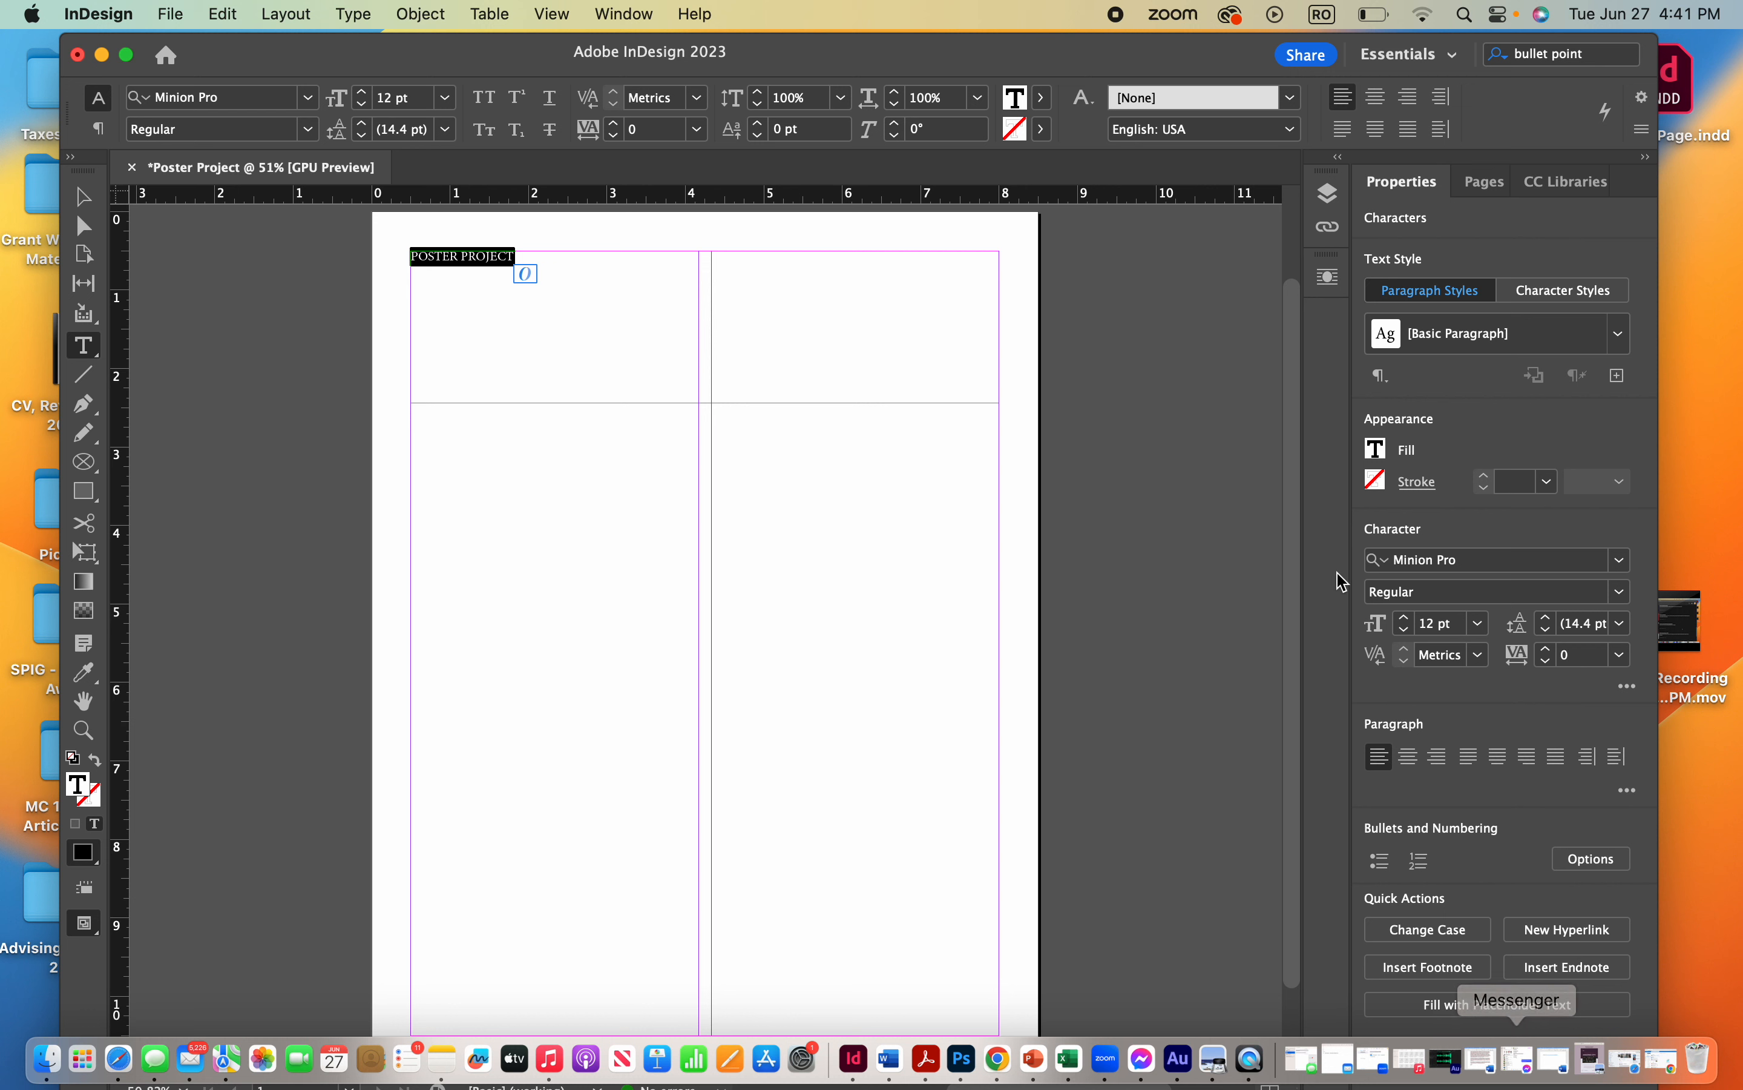
click(446, 98)
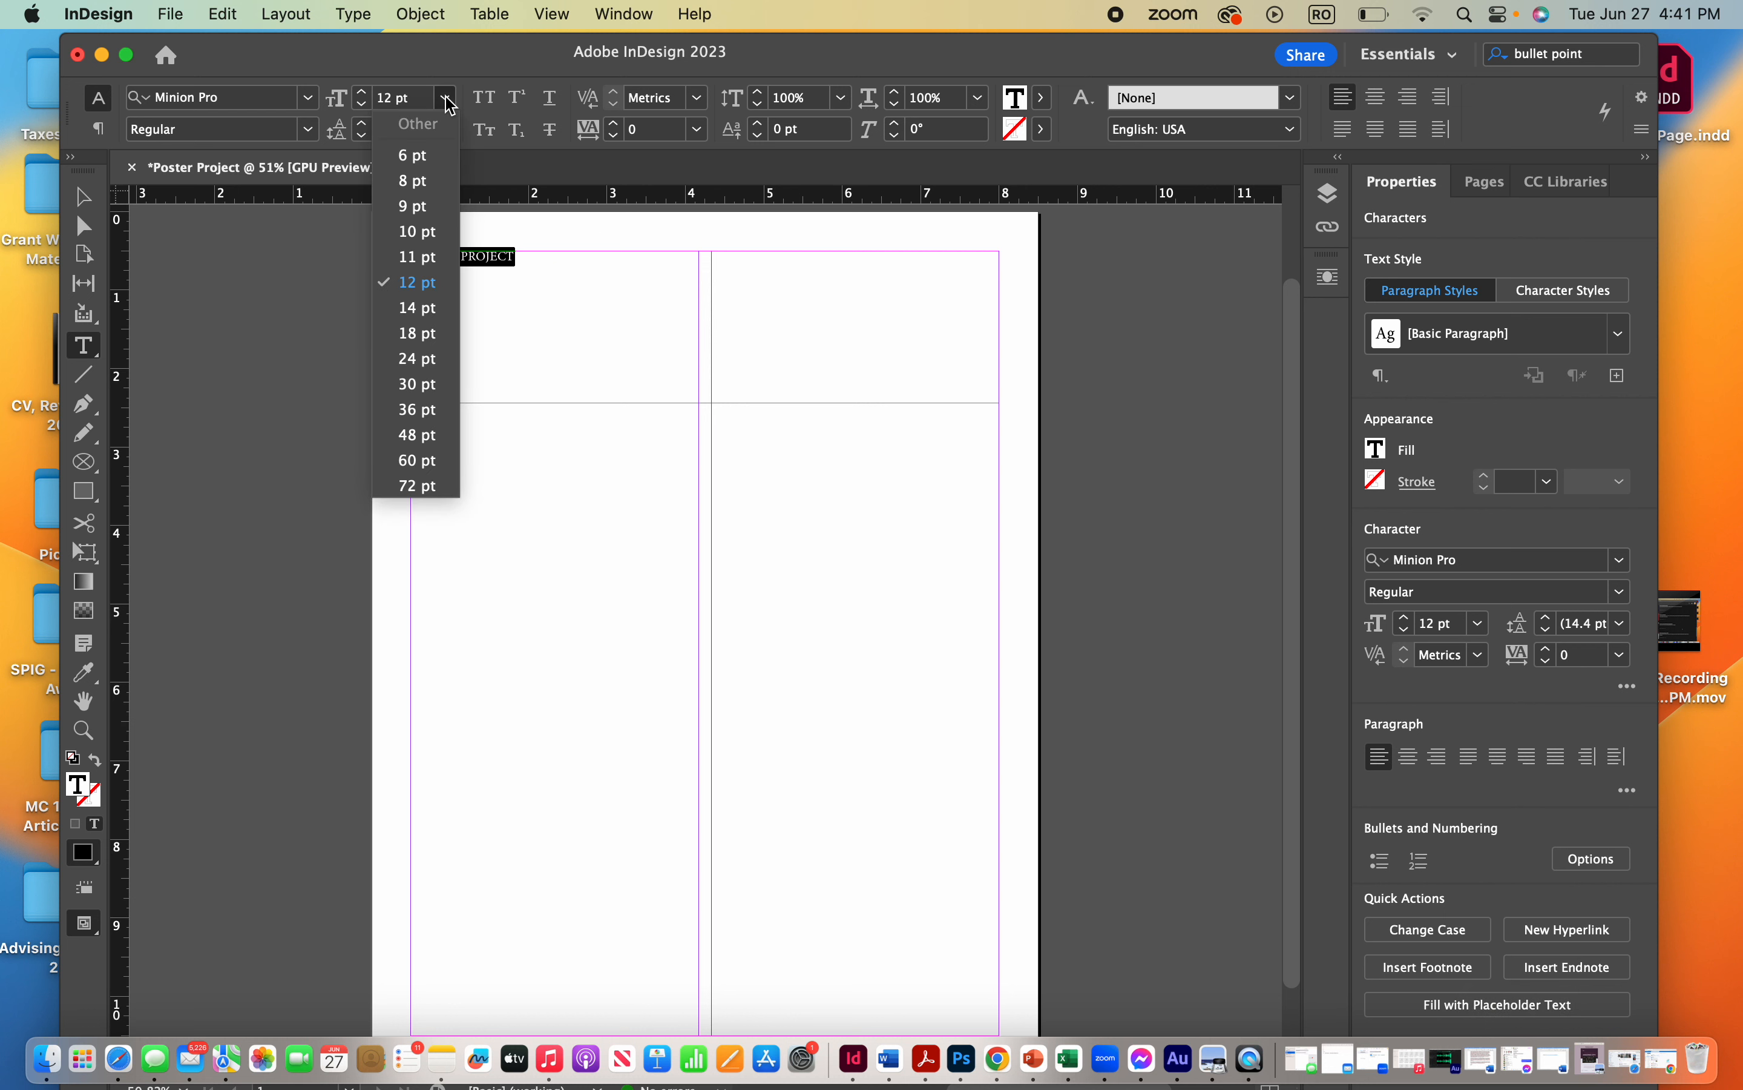
click(422, 363)
click(447, 99)
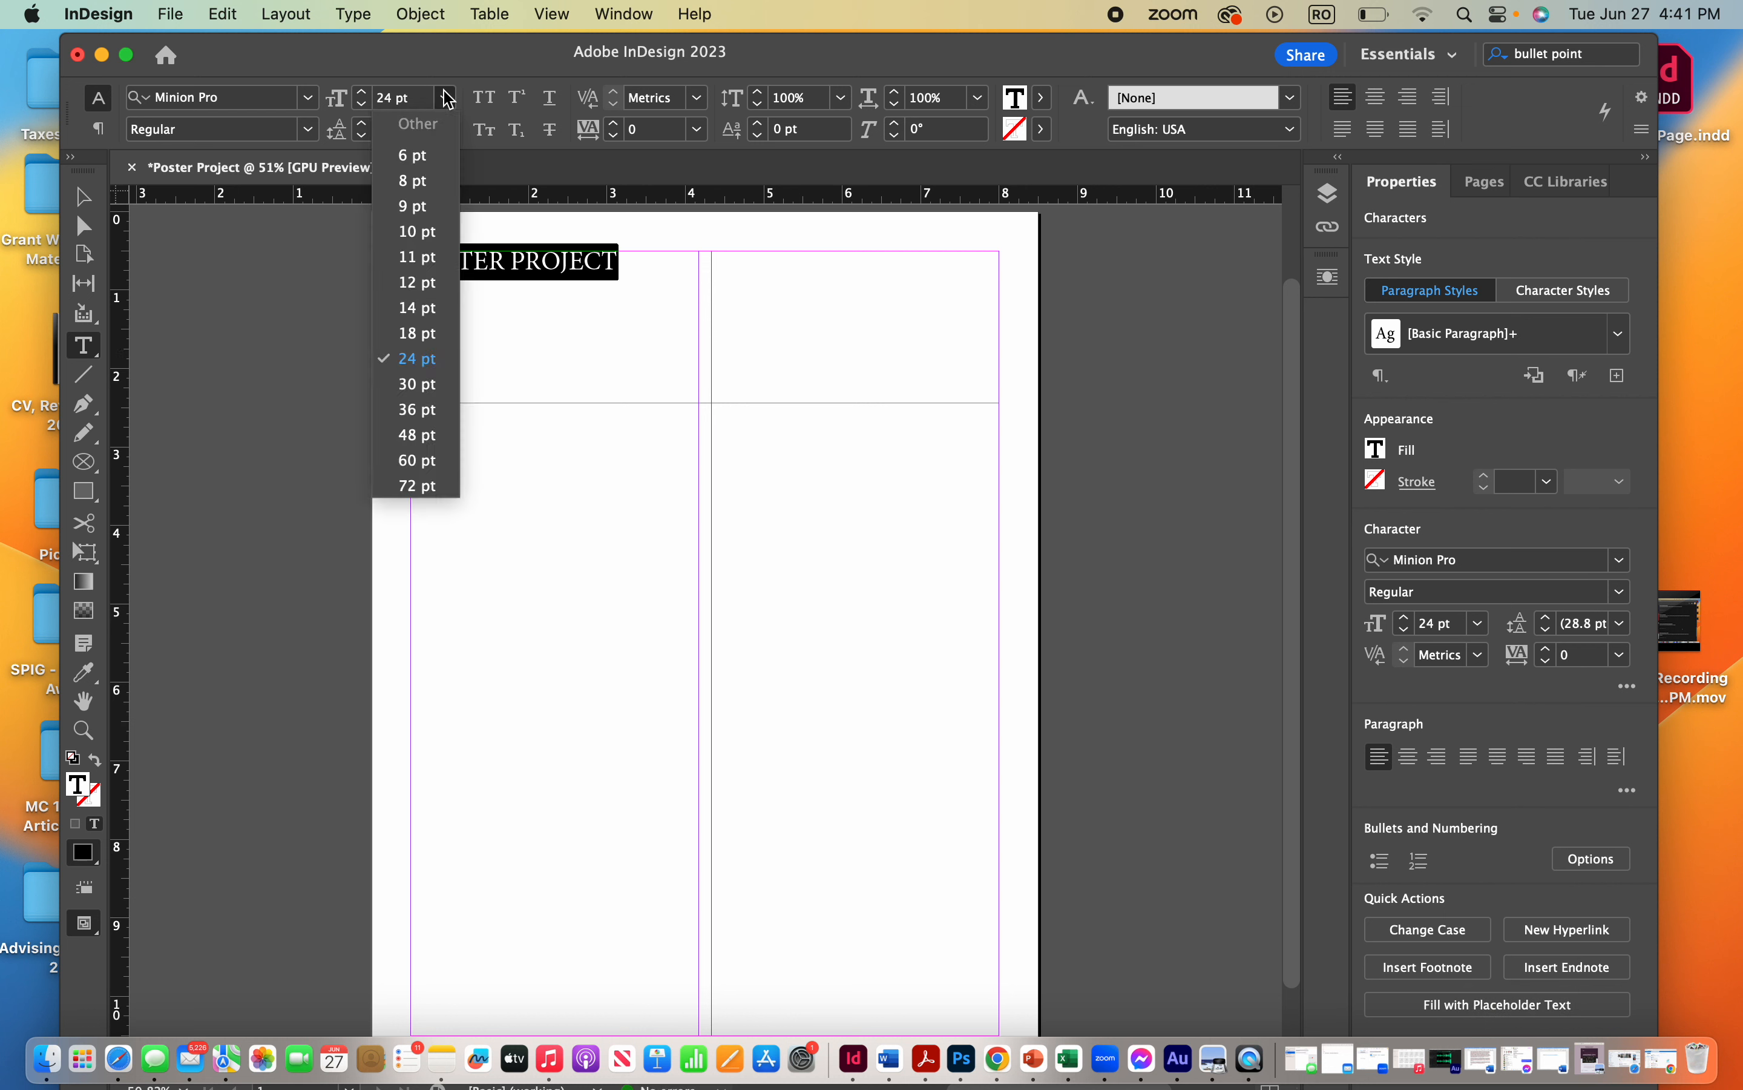
click(428, 382)
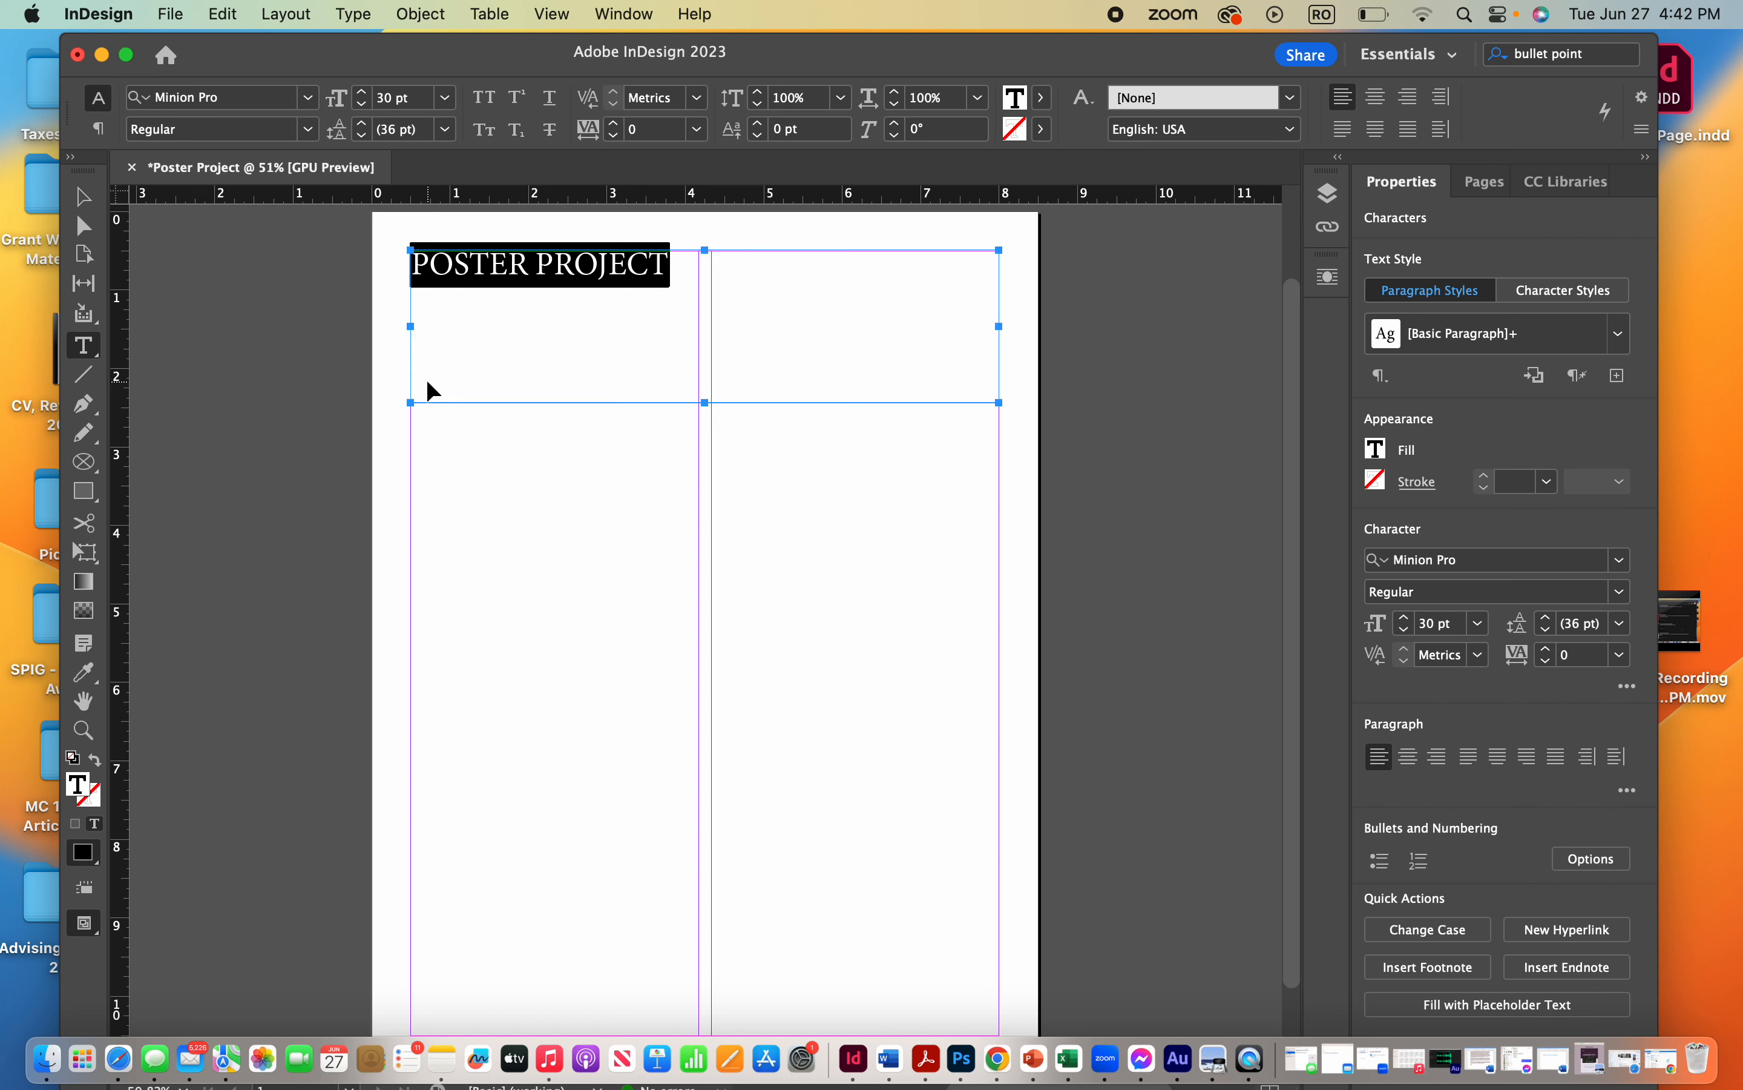
Enlarge the title text in small increments to 68 pt so that it spans the frame's width on one line
key(super+shift+period)
key(super+shift+period)
key(super+shift+period)
key(super+shift+period)
key(super+shift+period)
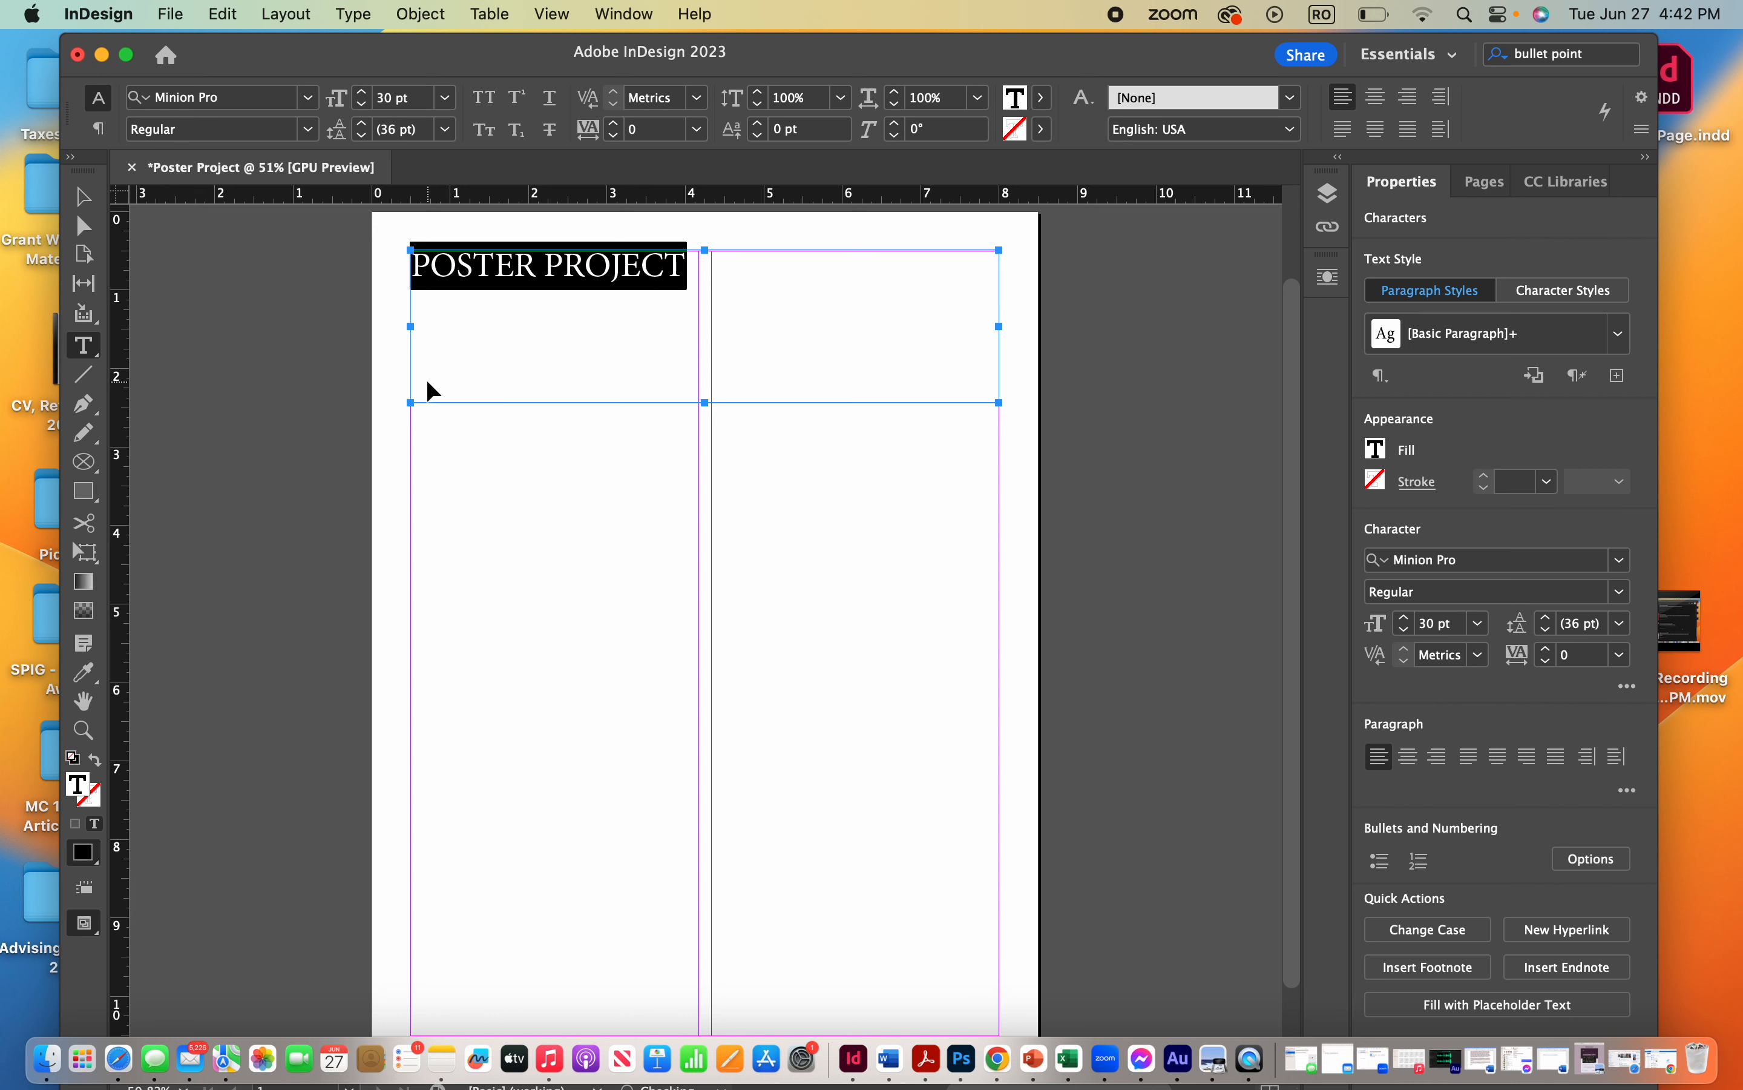
key(super+shift+period)
key(super+shift+period)
key(super+shift+period)
key(super+shift+period)
key(super+shift+period)
key(super+shift+period)
key(super+shift+period)
key(super+shift+period)
key(super+shift+period)
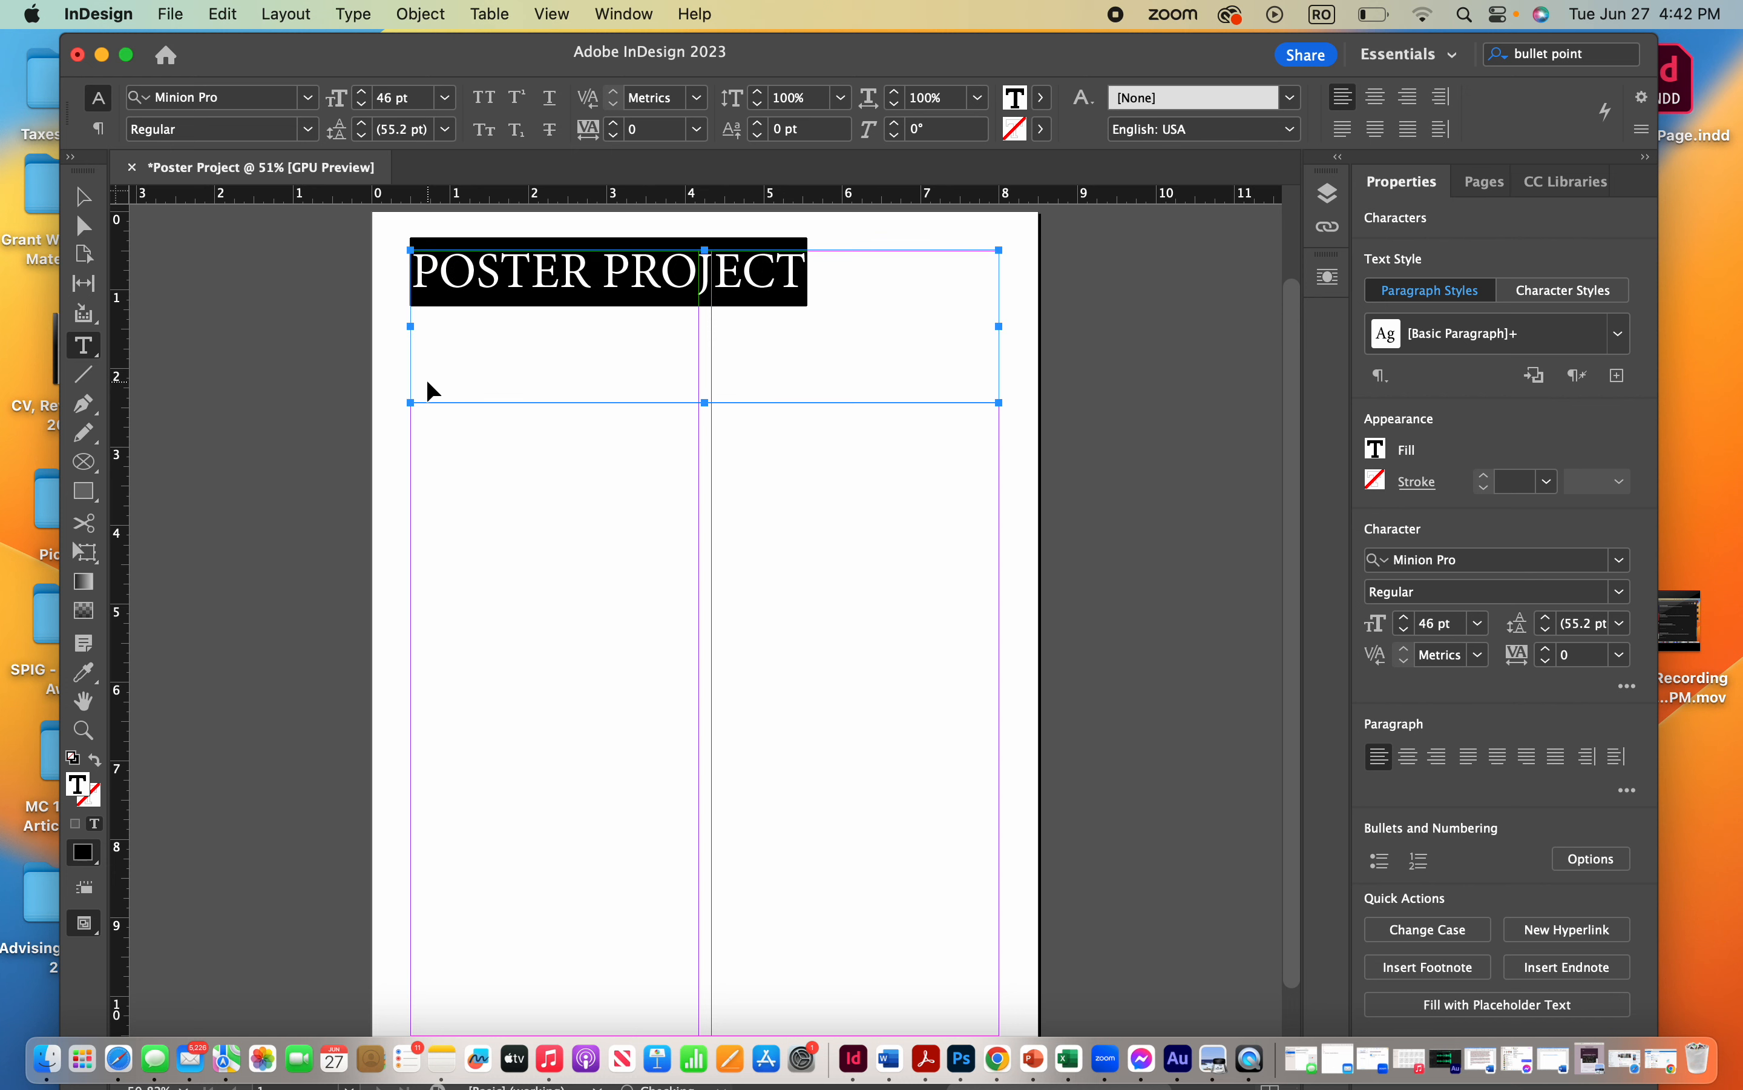
key(super+shift+period)
key(super+shift+period)
key(super+shift+period)
key(super+shift+period)
key(super+shift+period)
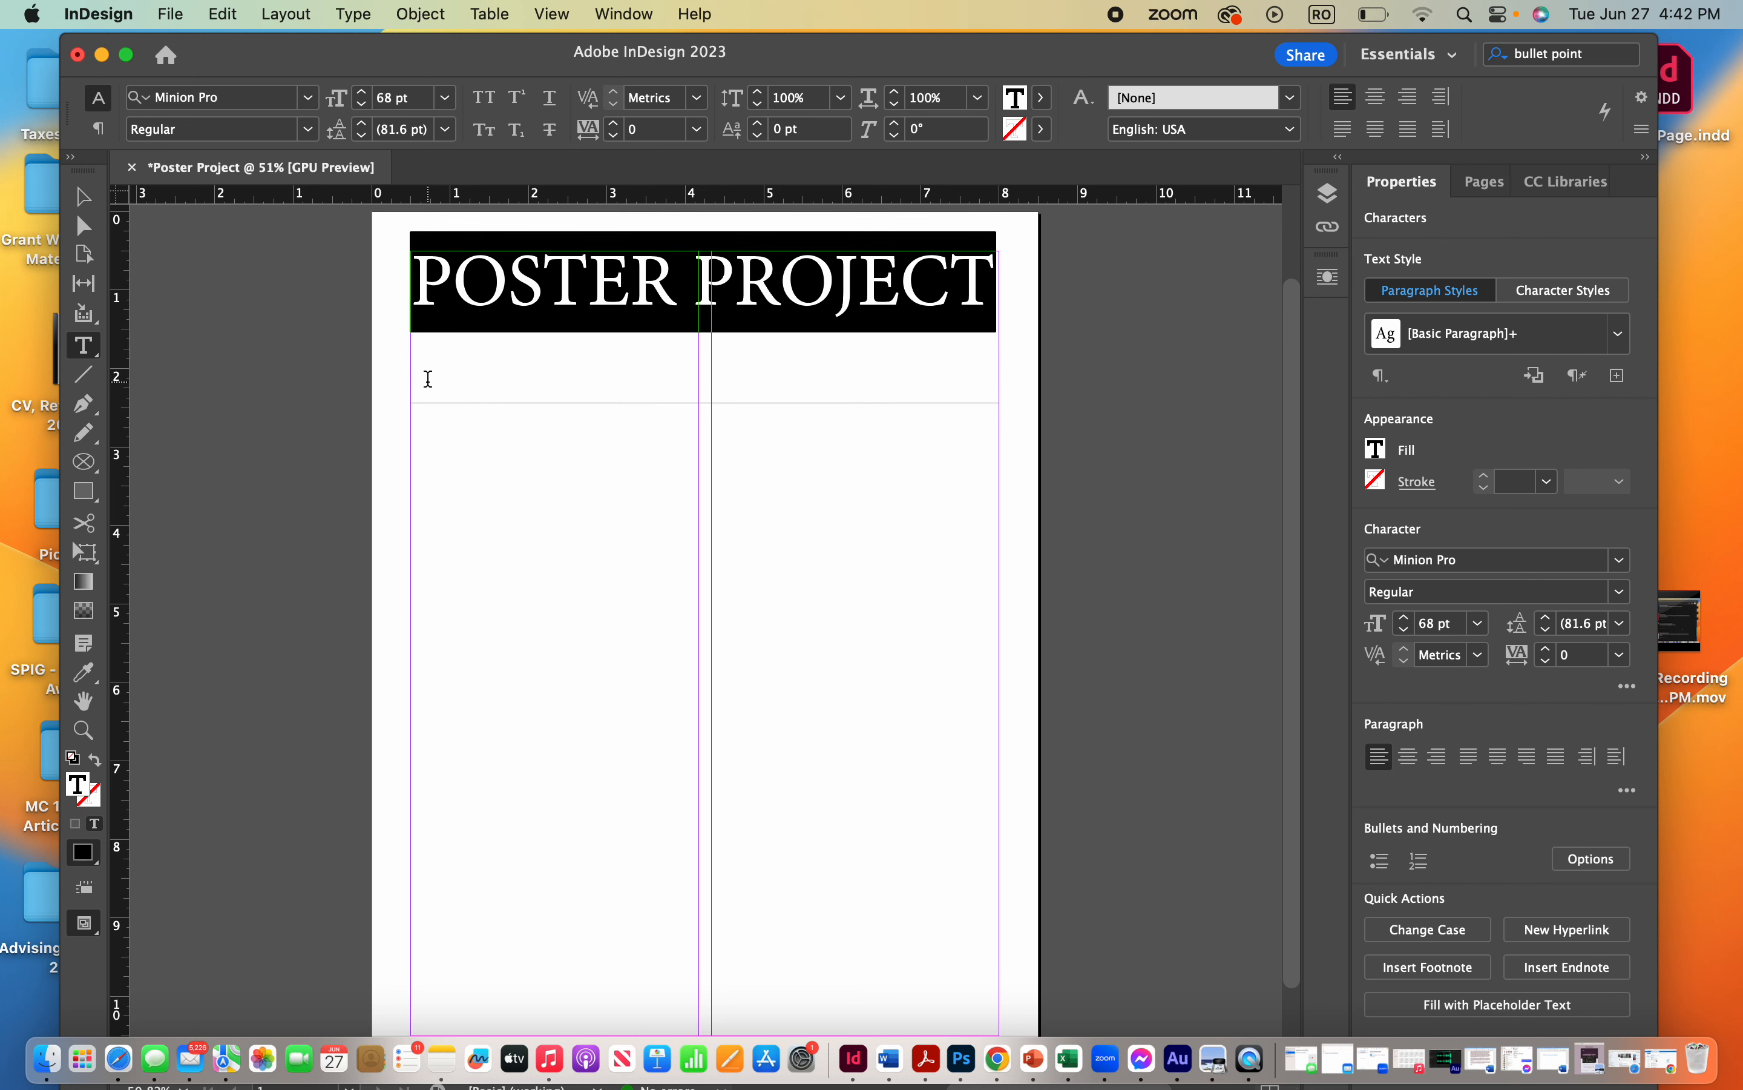
Shorten the title's text frame from its bottom edge to a height of about 1.1 in
click(84, 196)
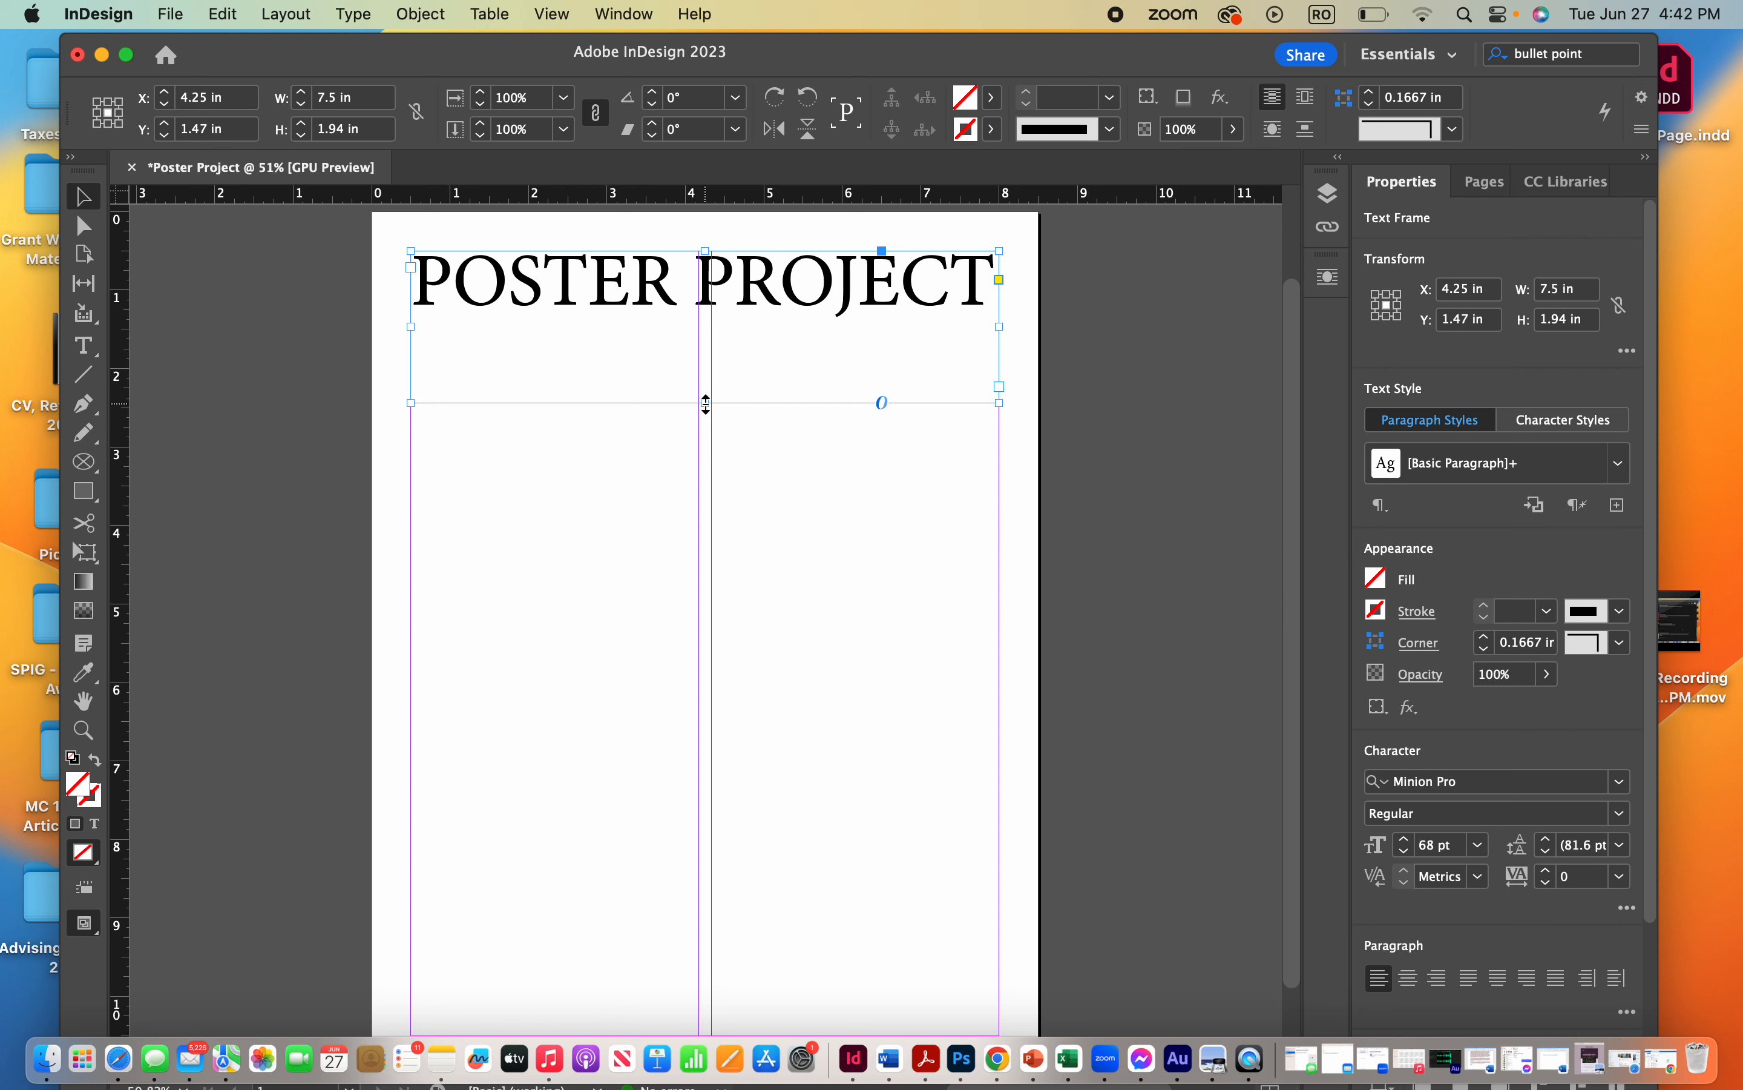
drag(706, 404, 705, 337)
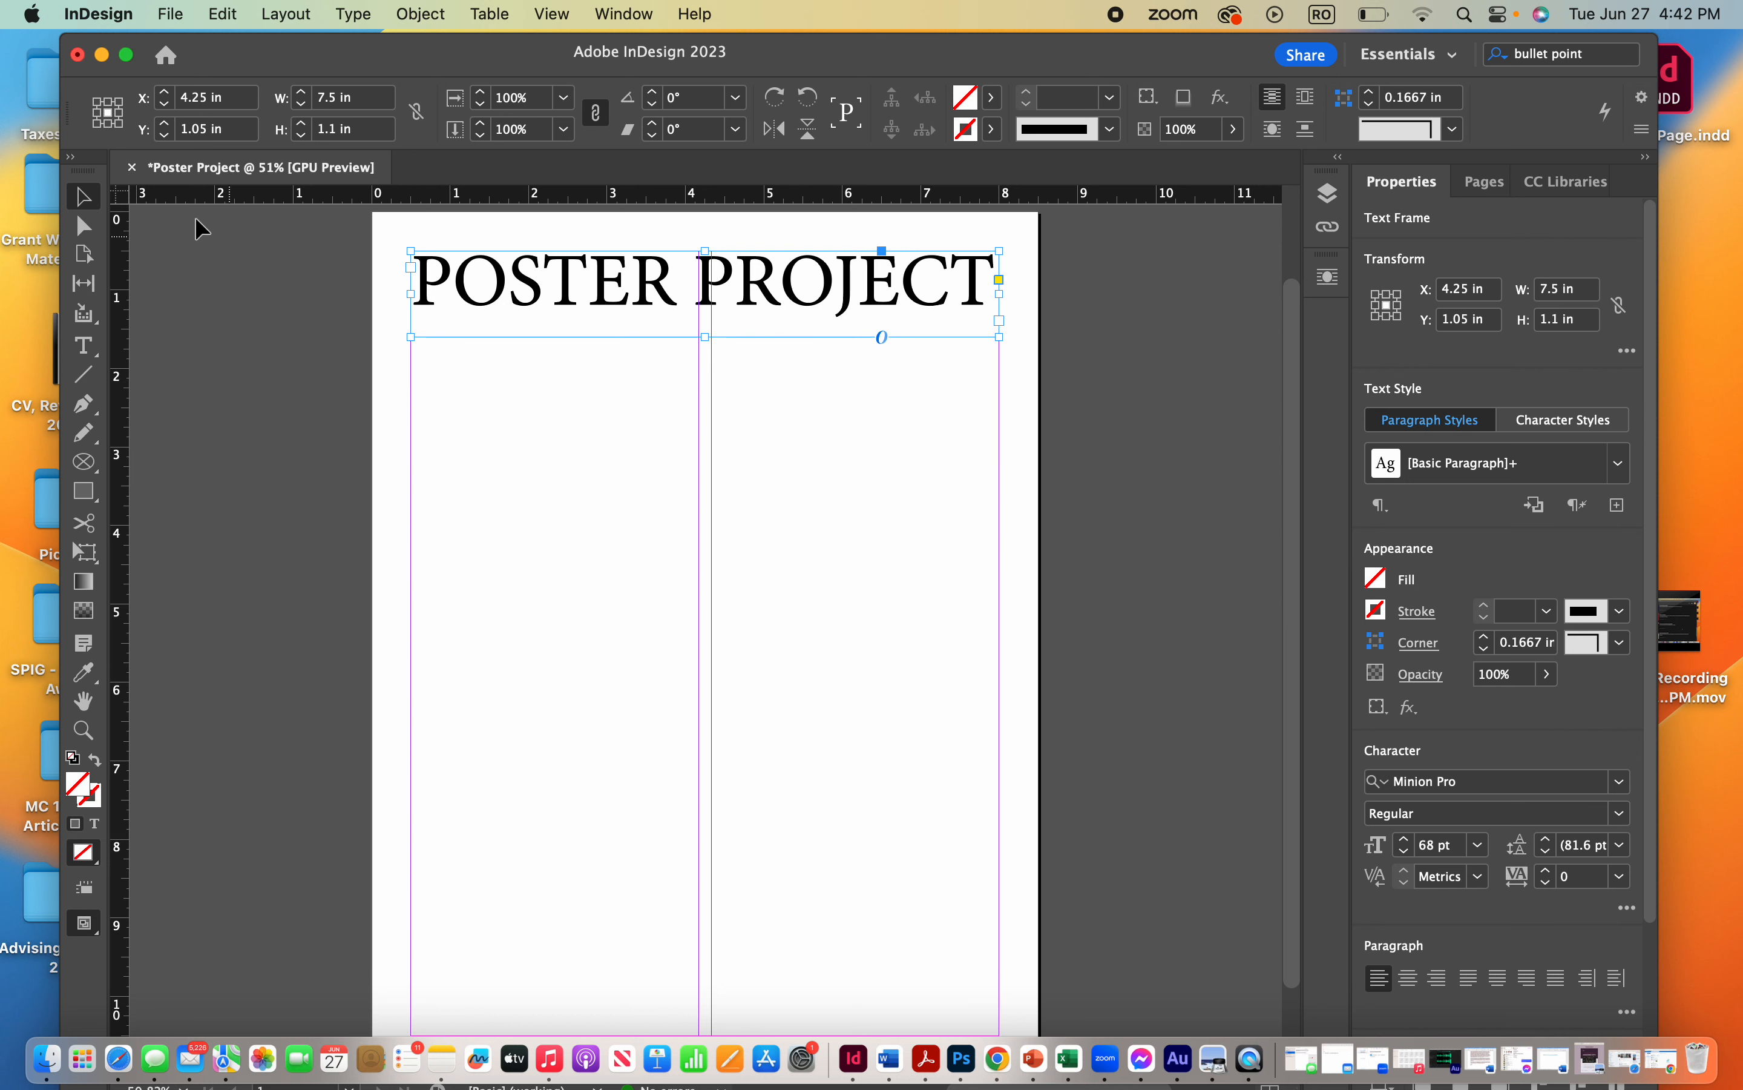
click(97, 352)
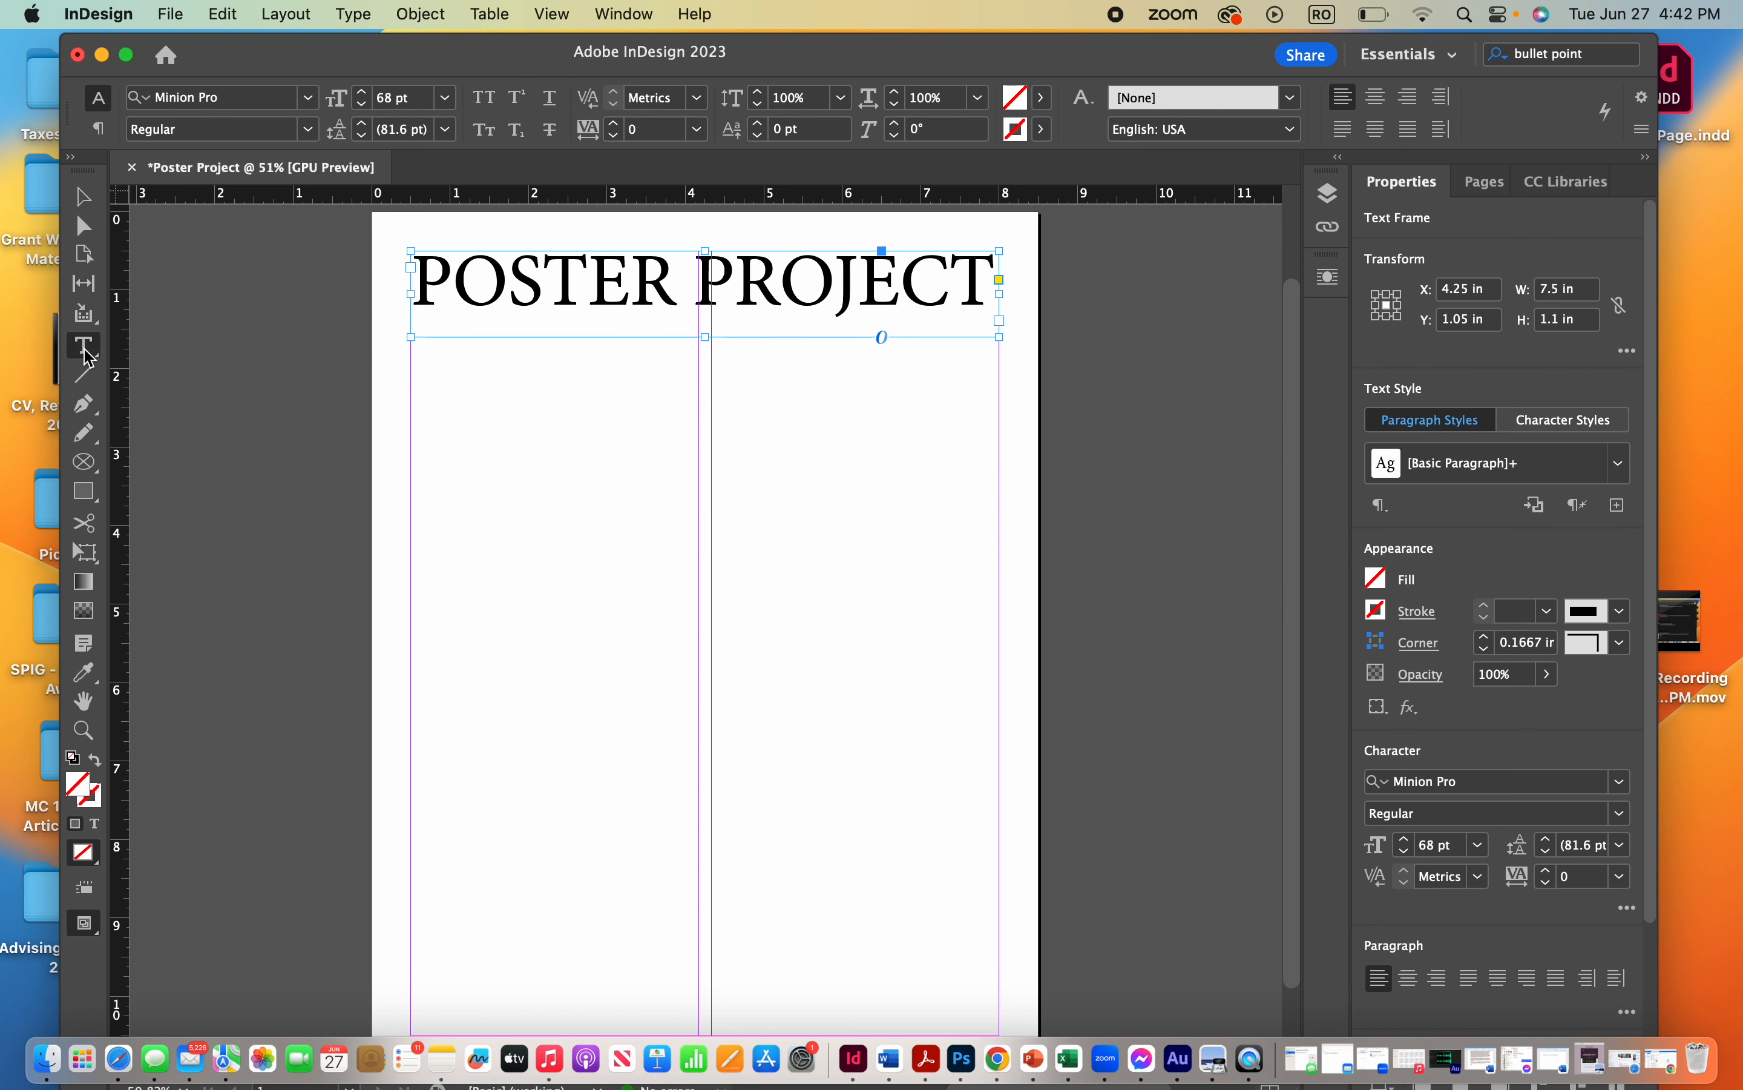
click(85, 194)
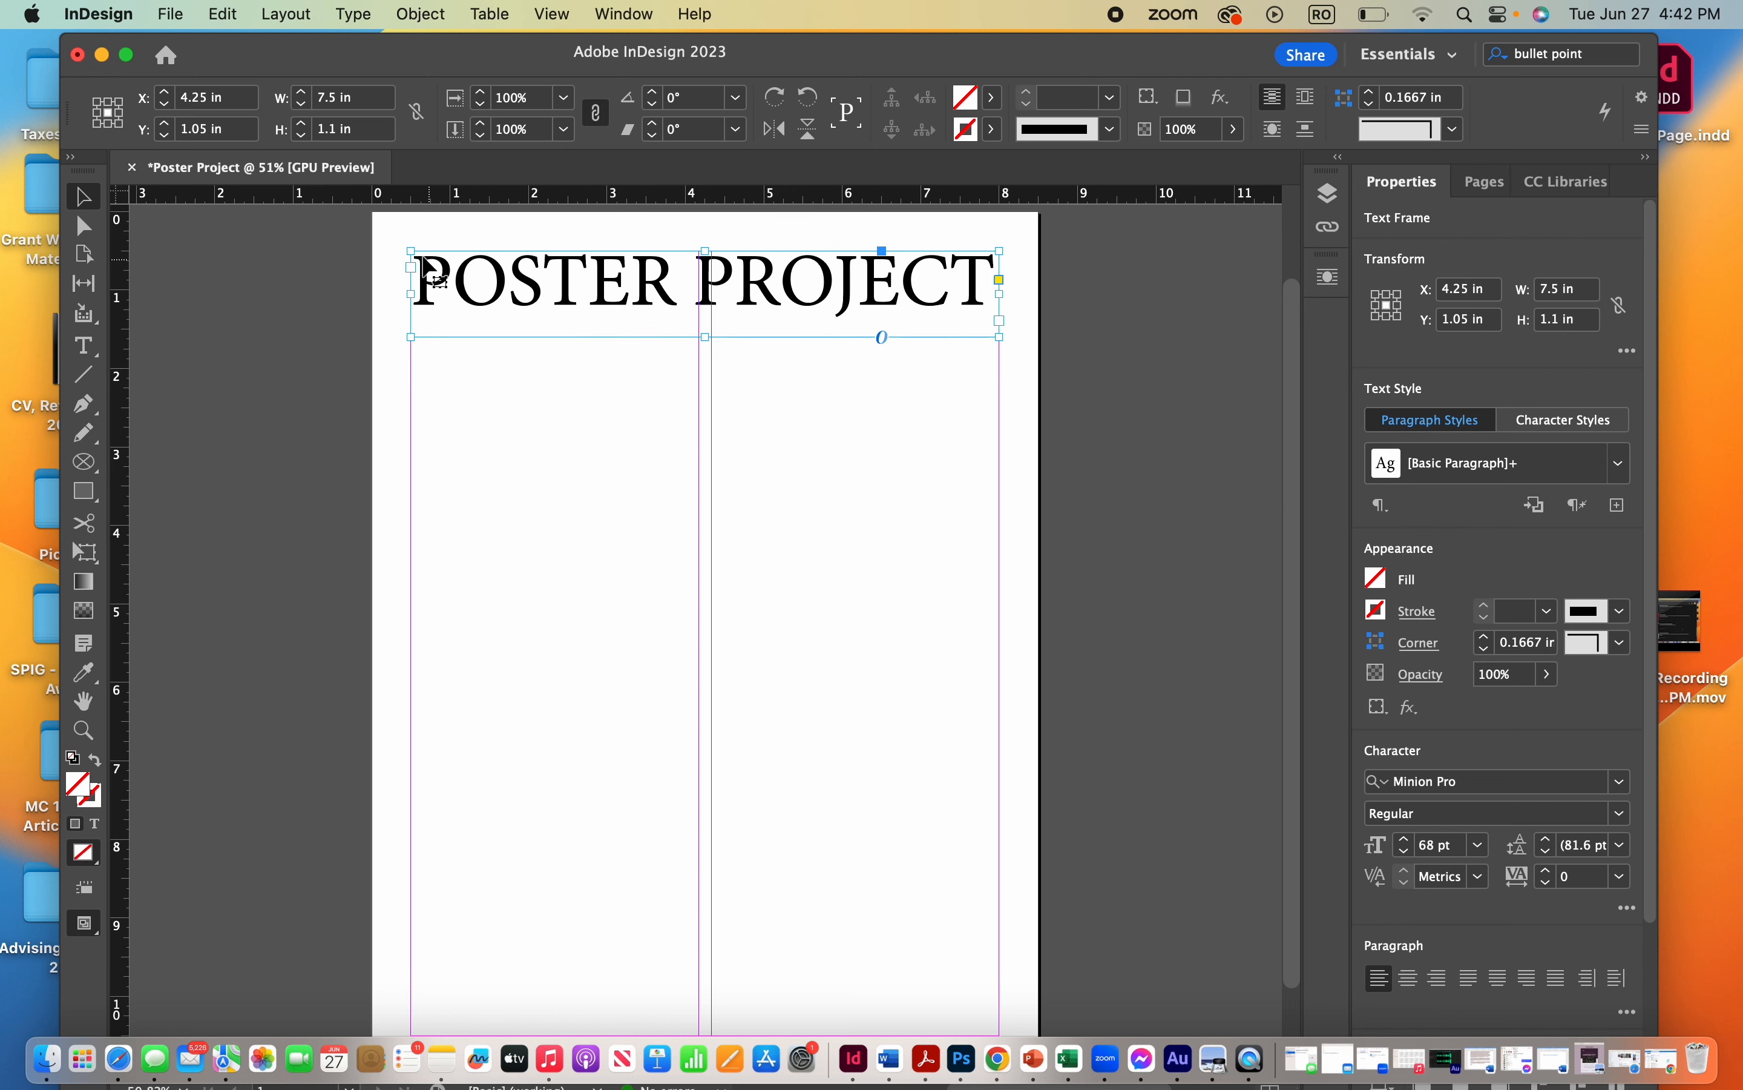
drag(693, 284, 689, 454)
drag(411, 419, 640, 709)
drag(640, 507, 502, 481)
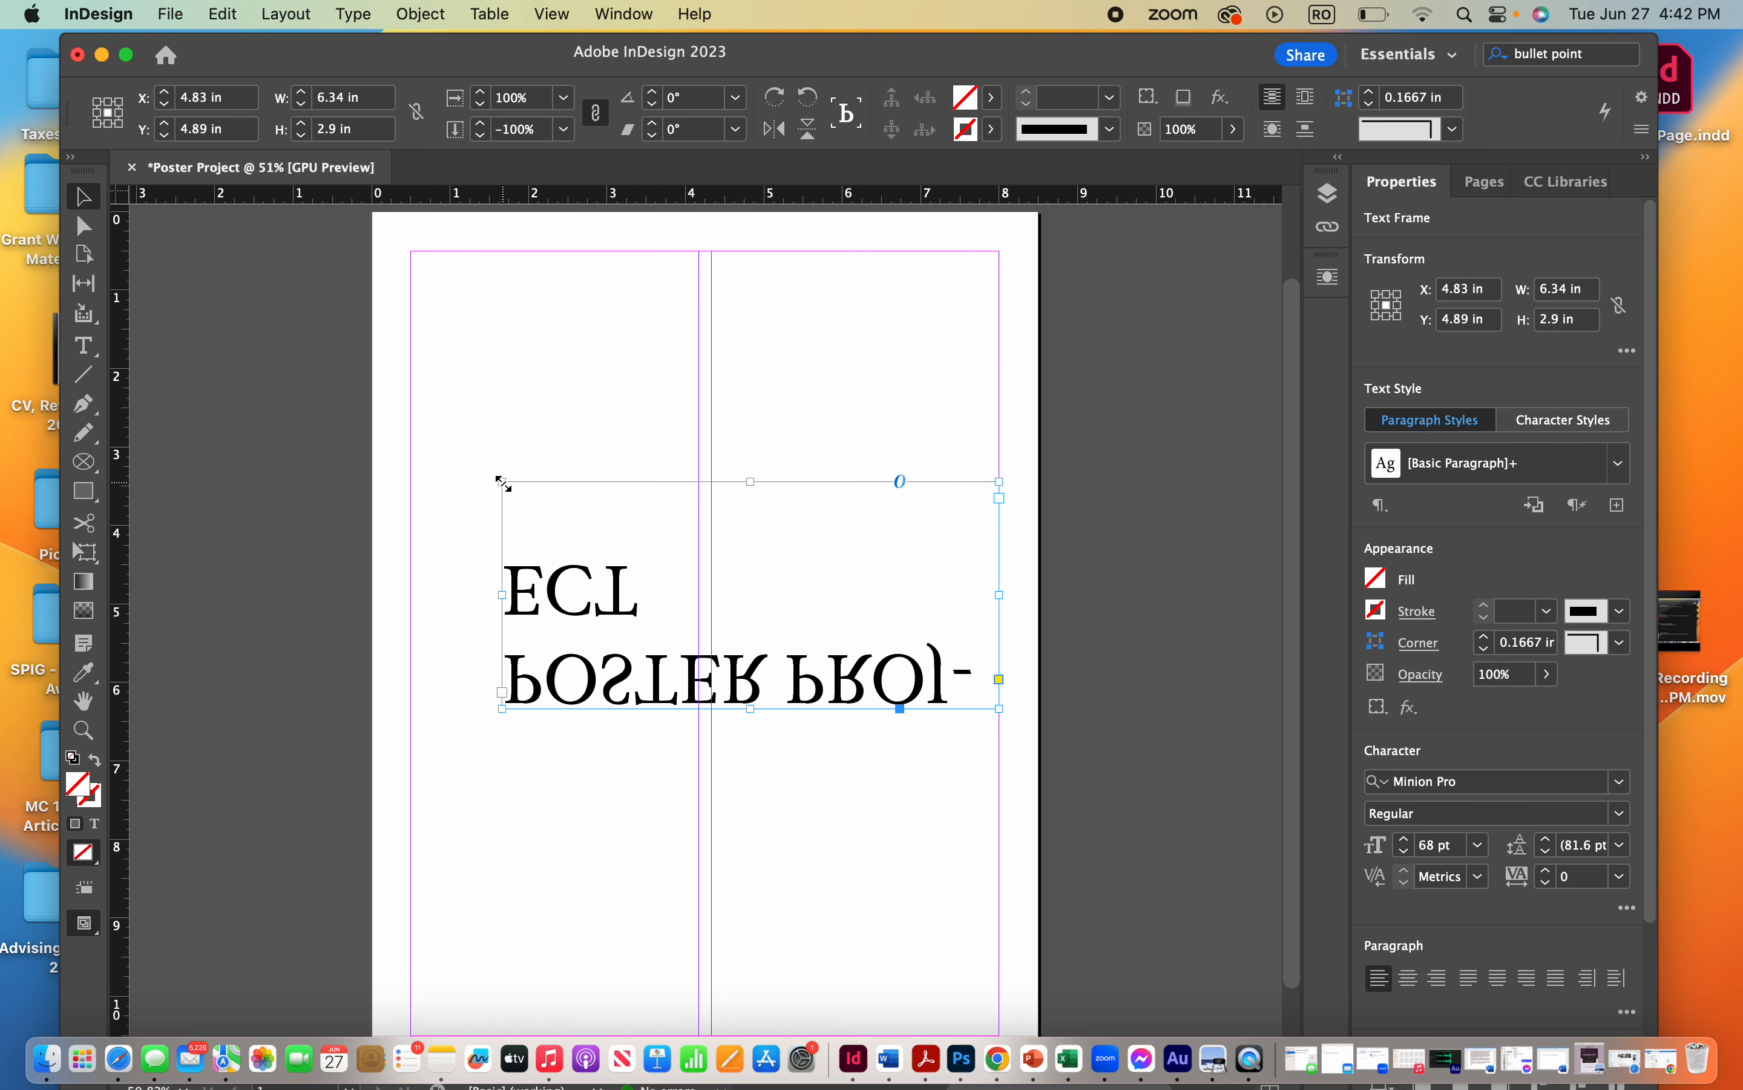
key(super+z)
key(super+z)
key(super+z)
key(super+z)
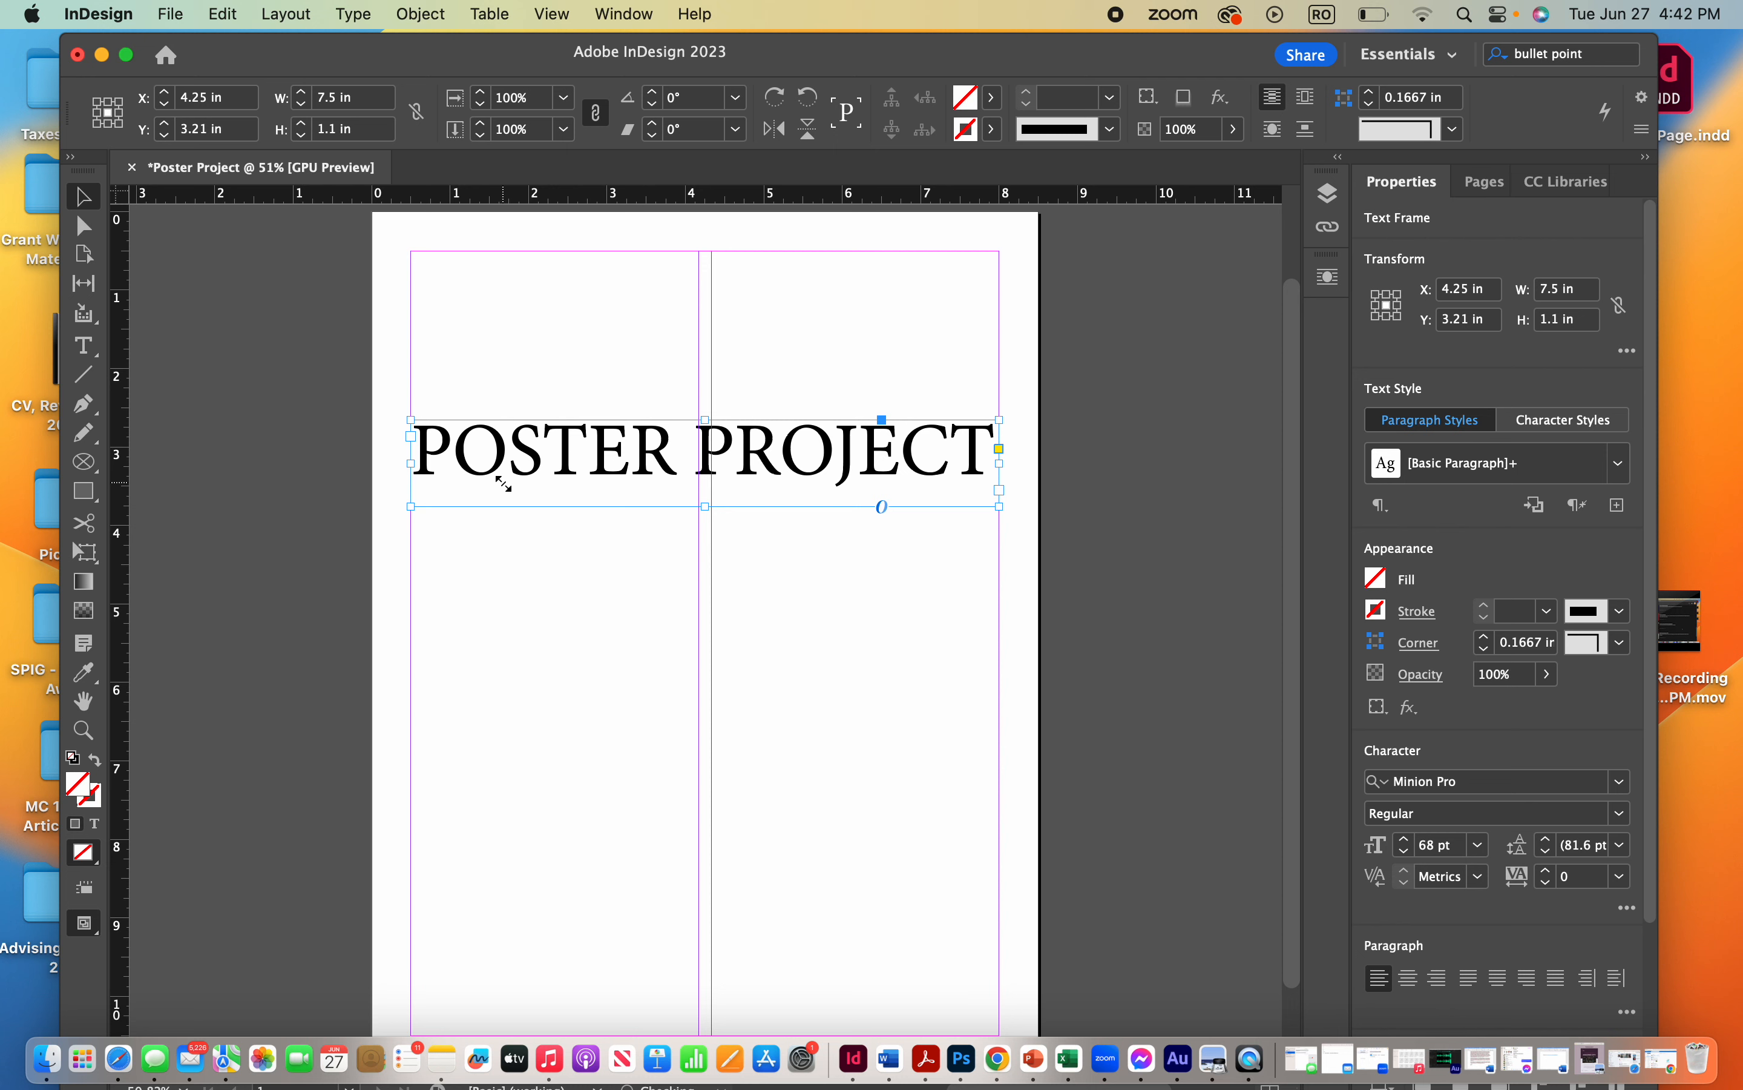
drag(545, 464, 556, 295)
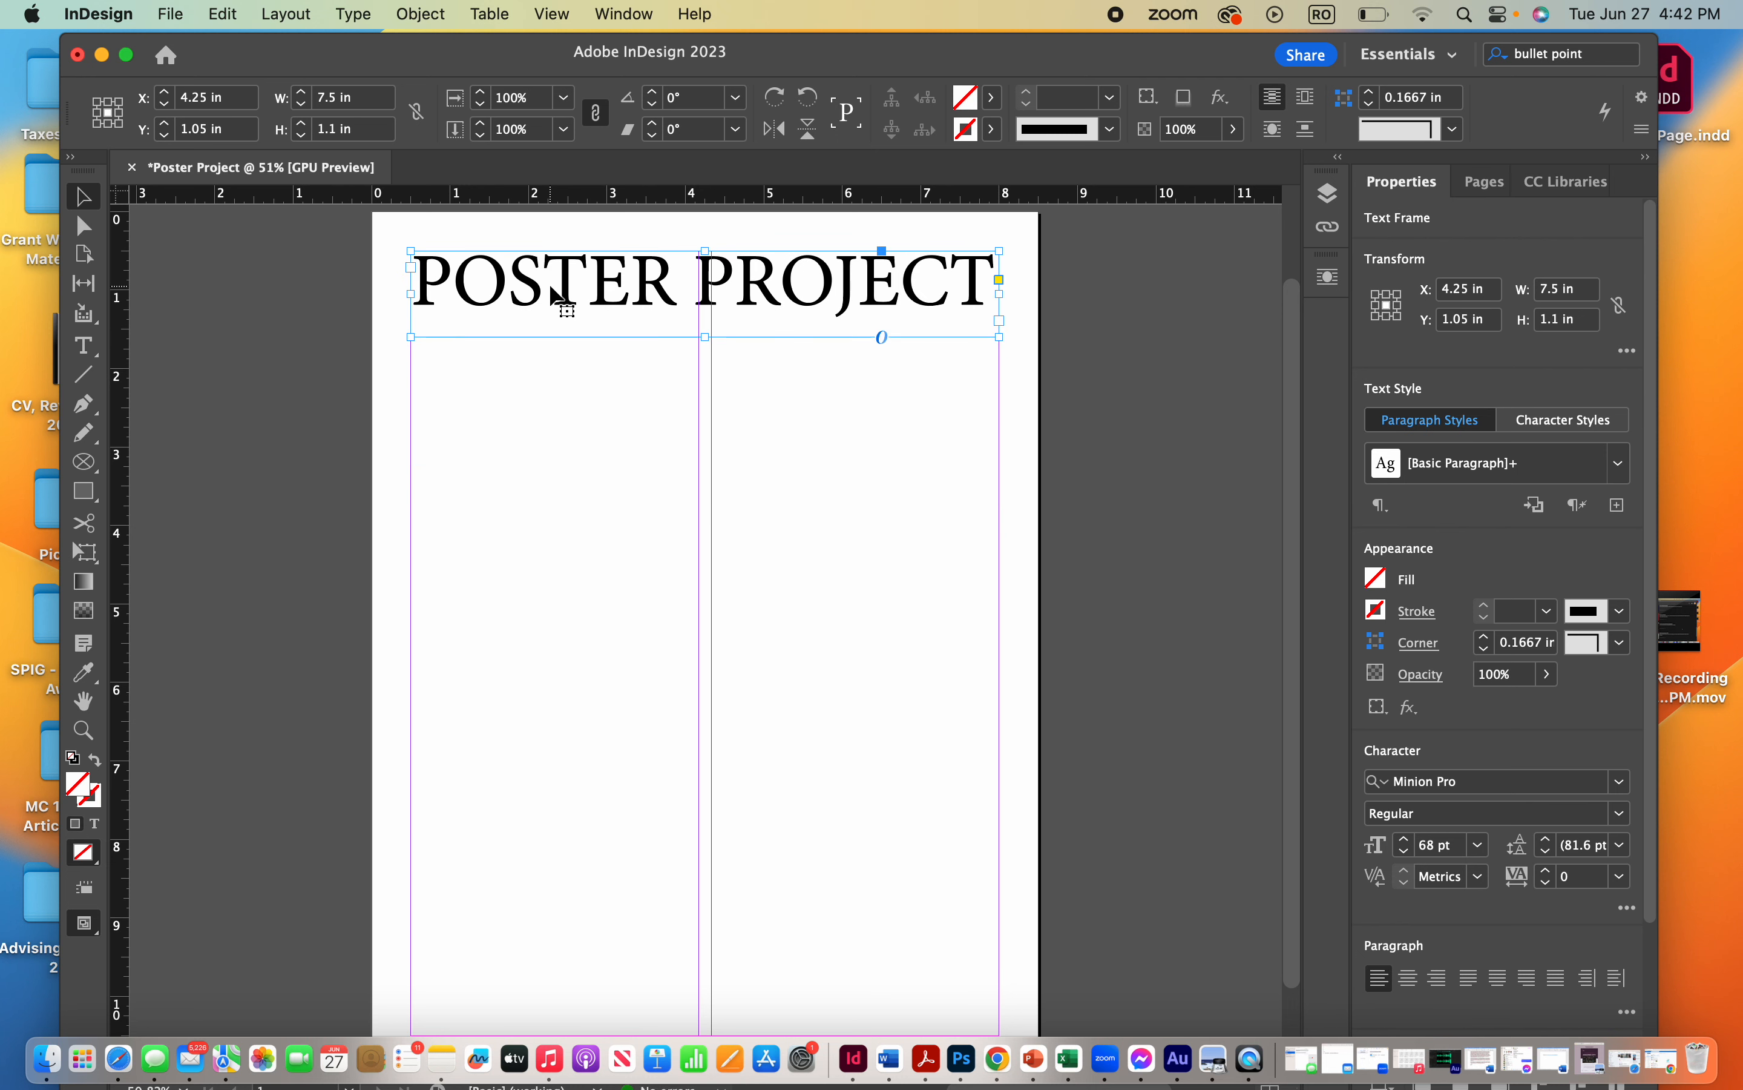
Draw a horizontal line about 7.5 in long across both columns just below the title and give it an 8 pt stroke
click(84, 375)
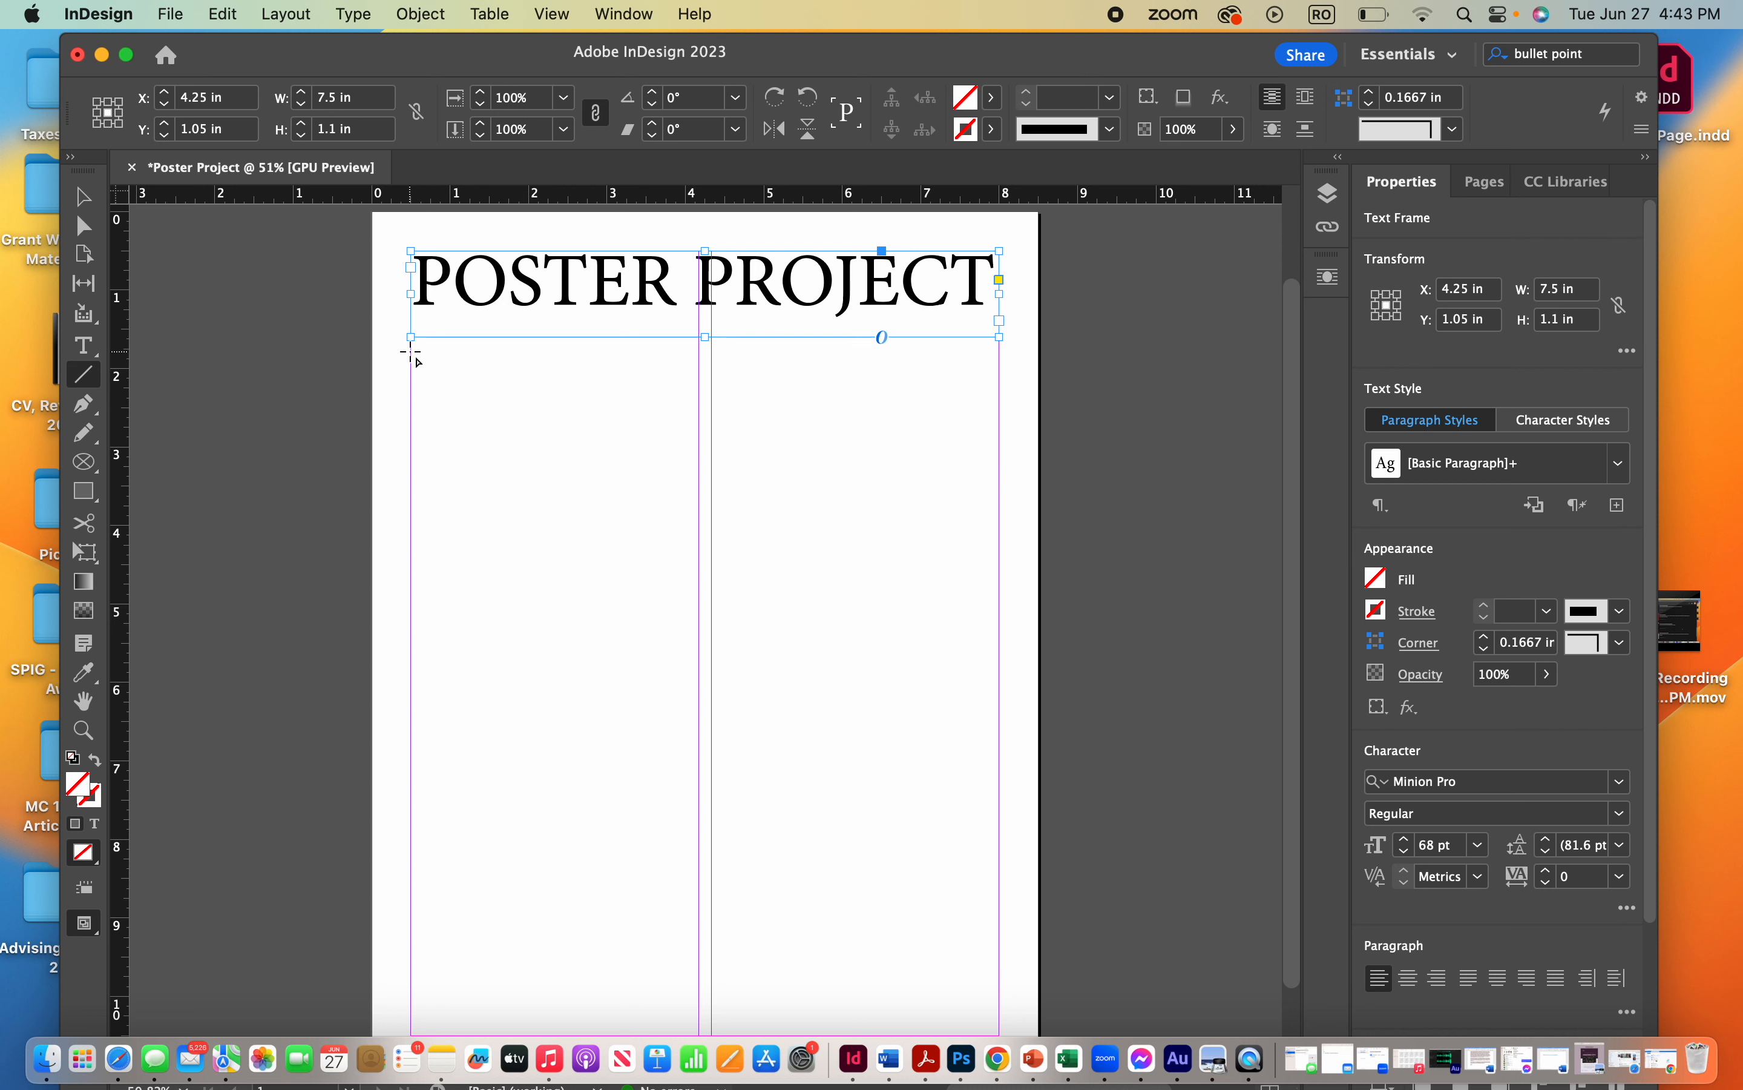
mouse_move(410, 352)
mouse_down()
mouse_move(678, 385)
mouse_move(1000, 382)
mouse_up()
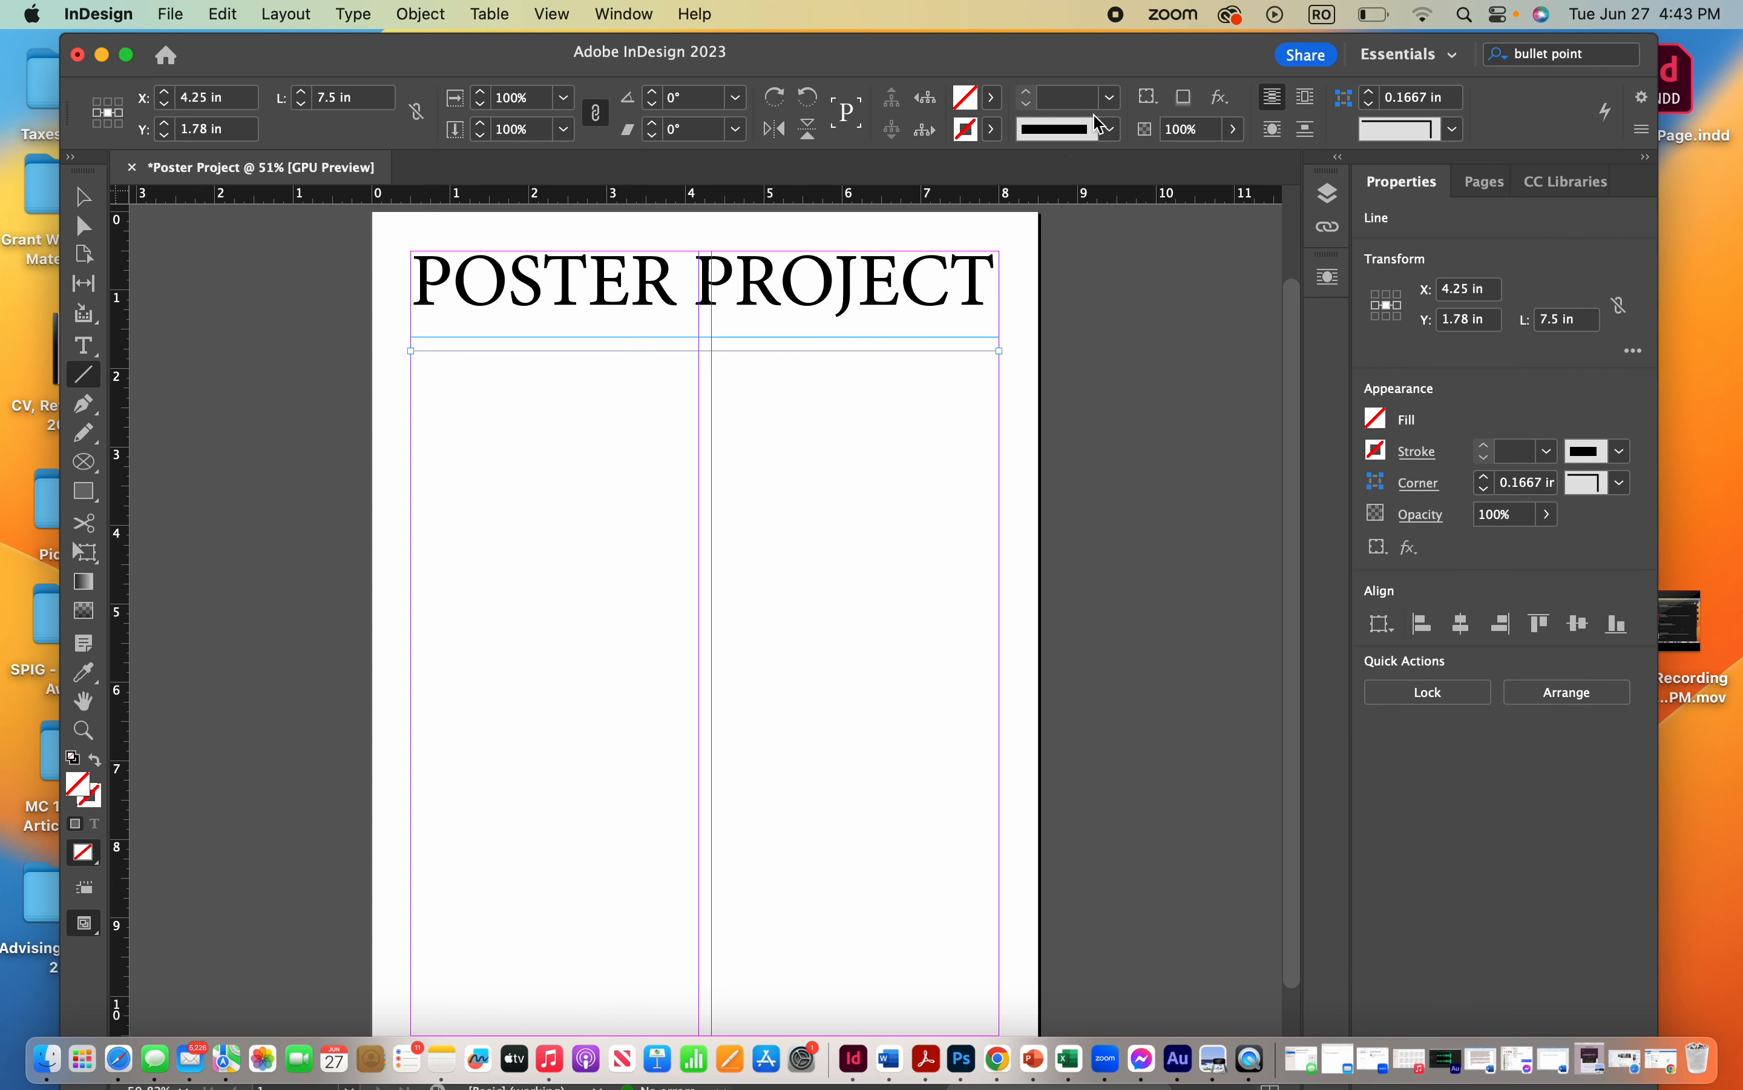
click(1115, 97)
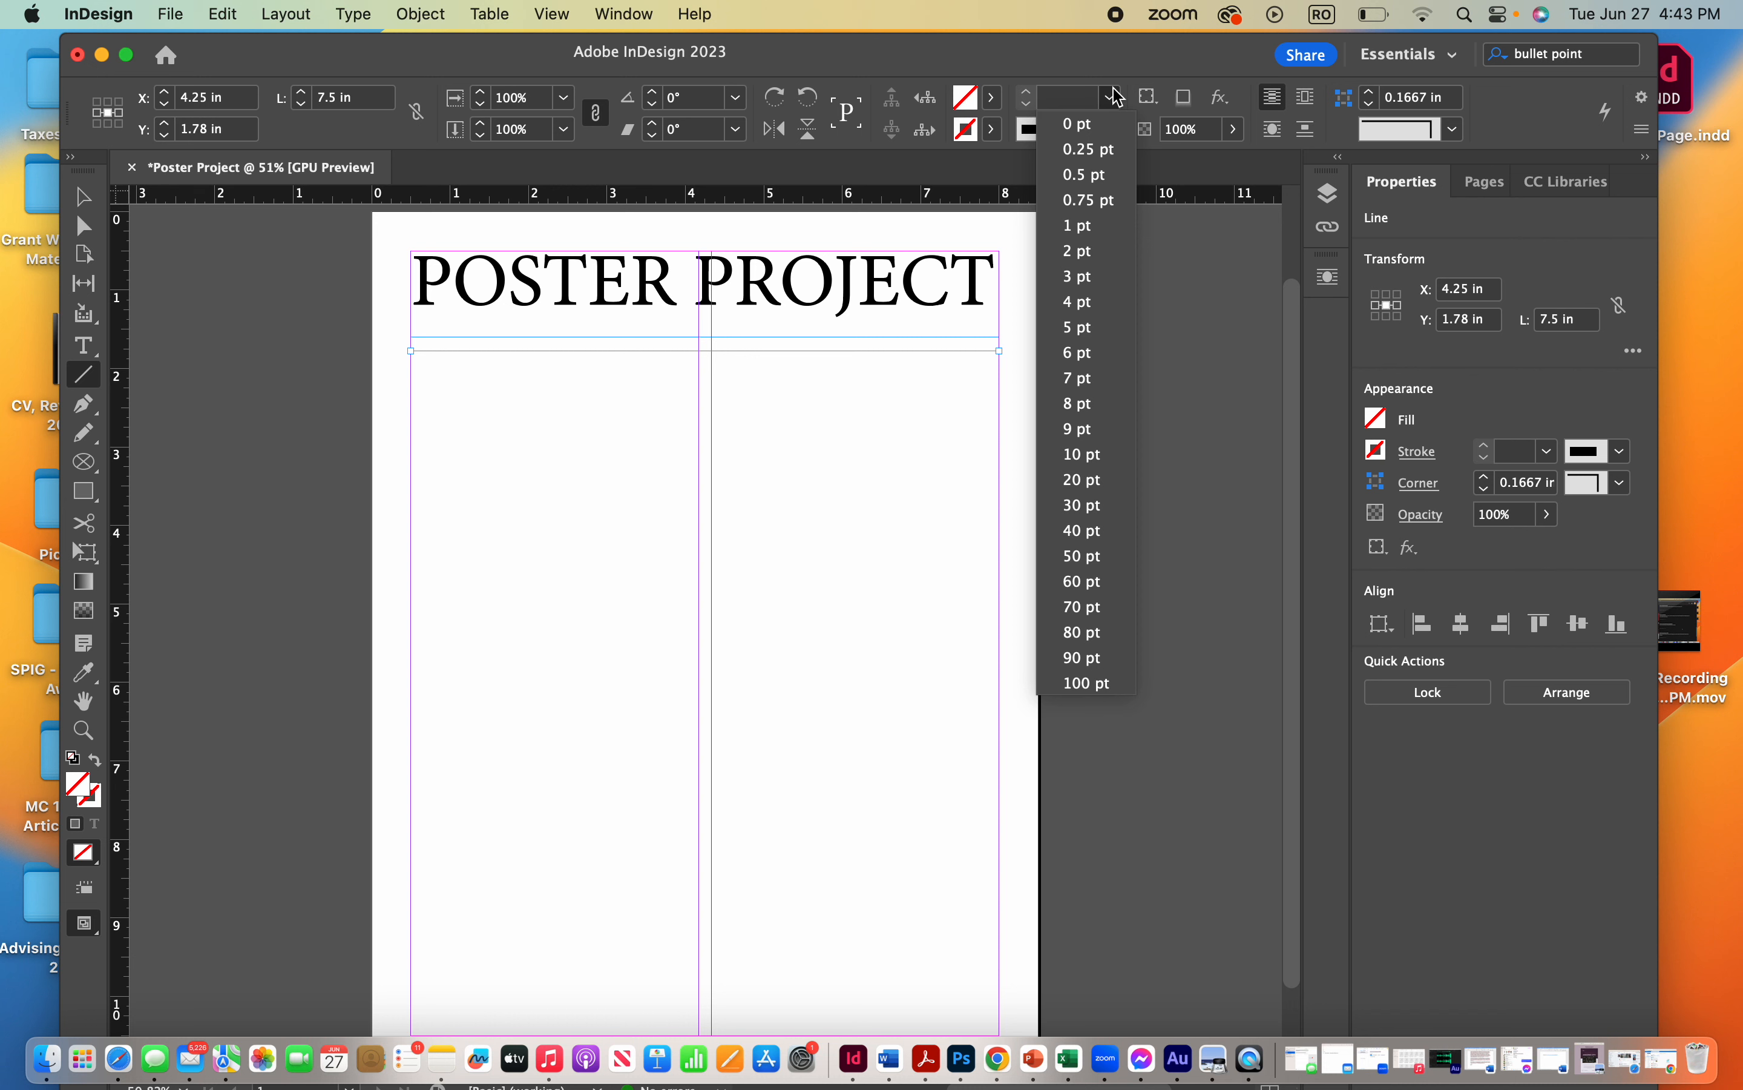
click(1083, 303)
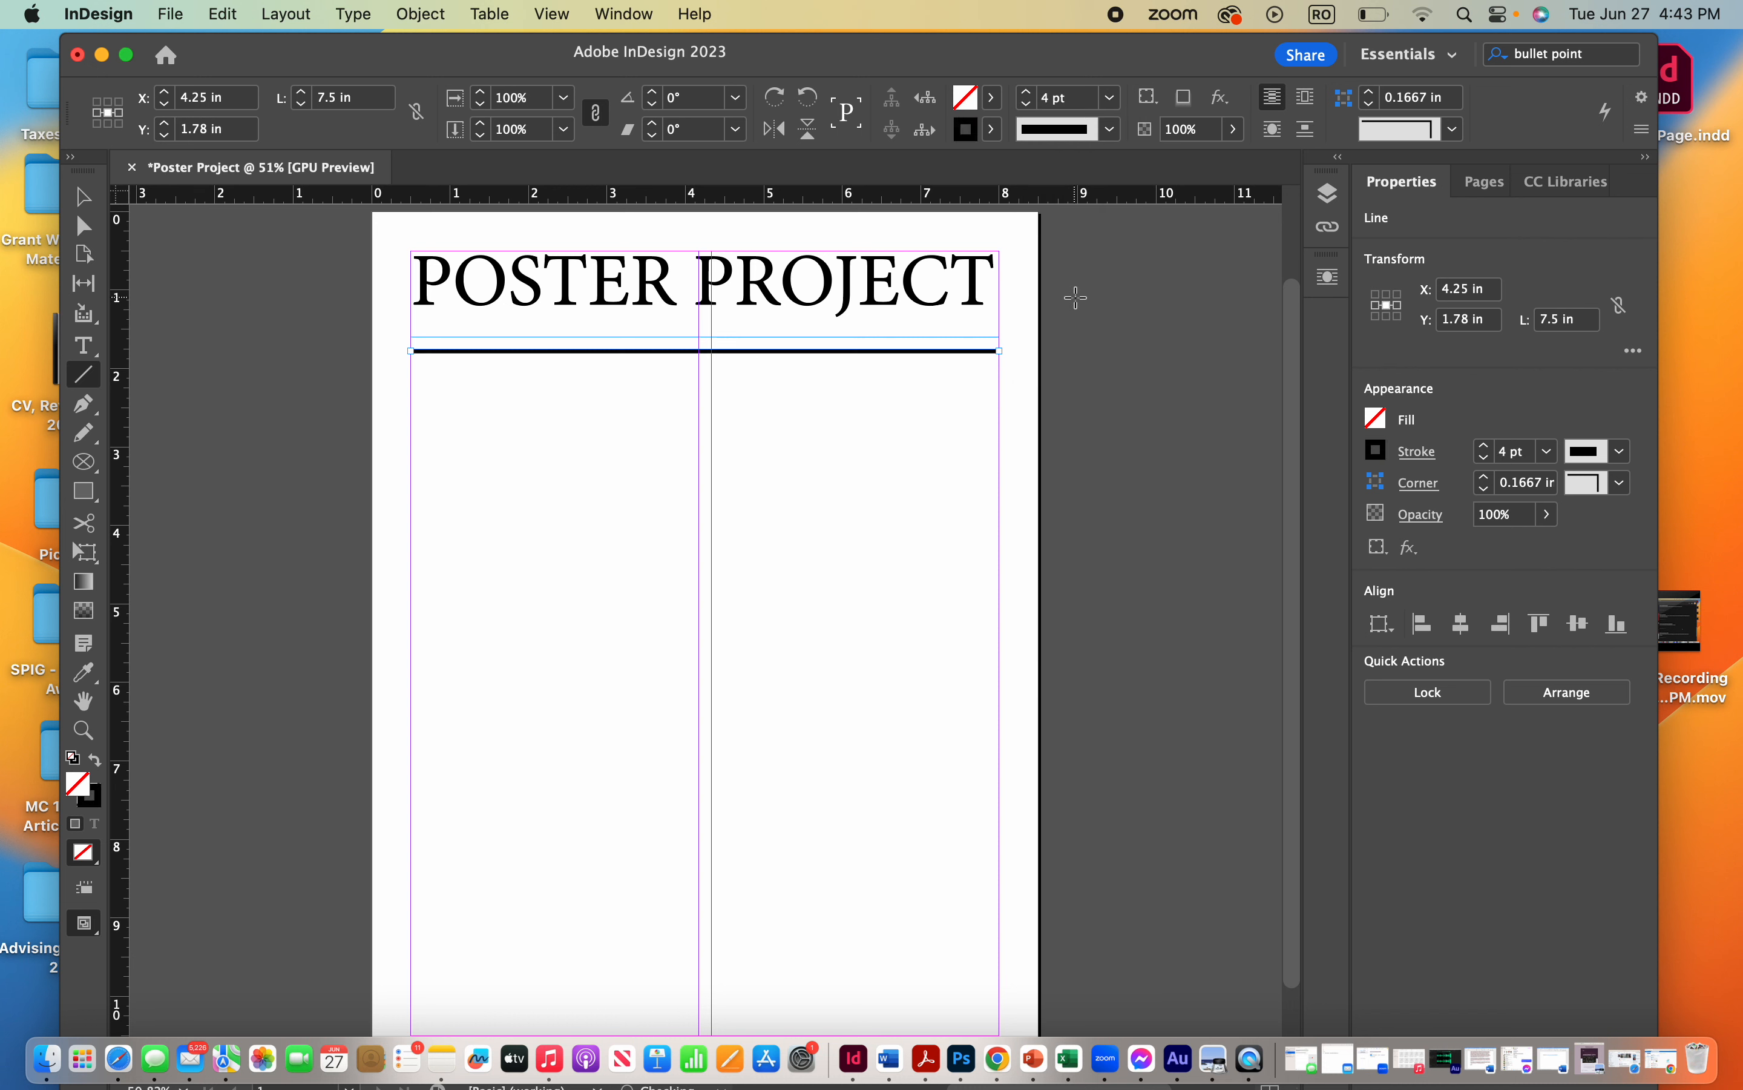
click(1115, 99)
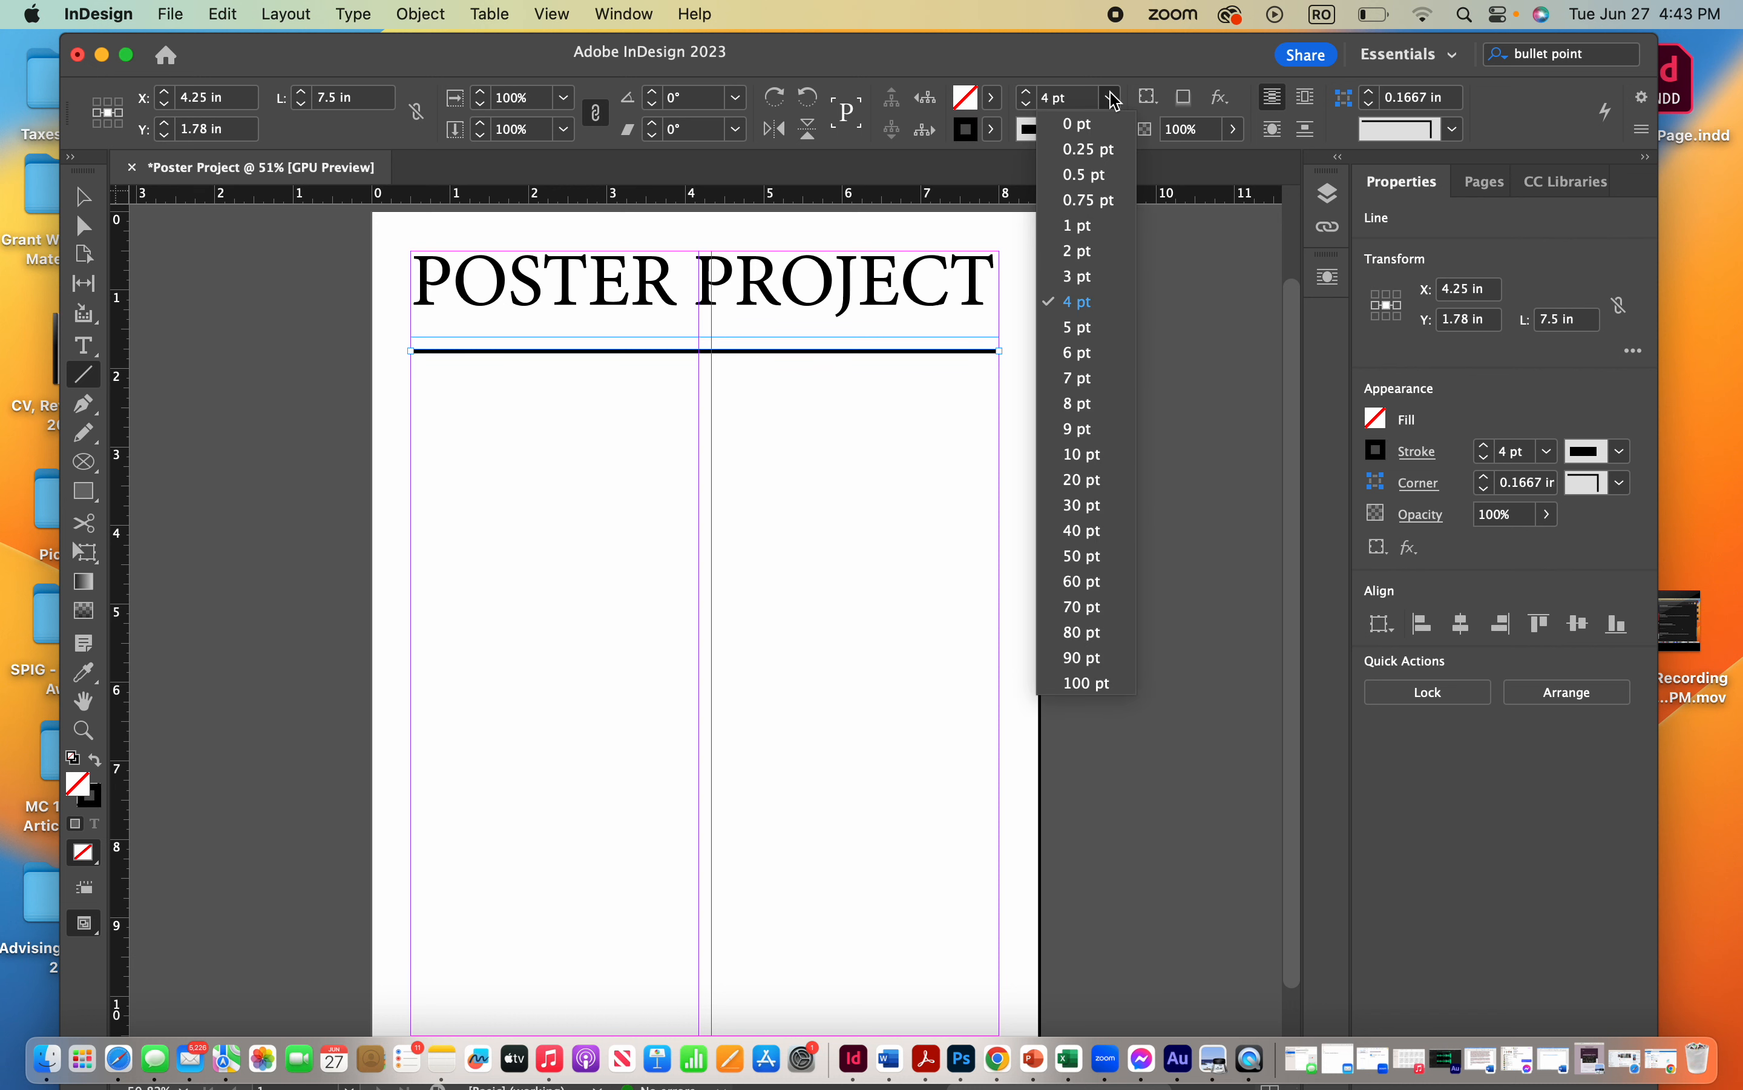
click(1083, 404)
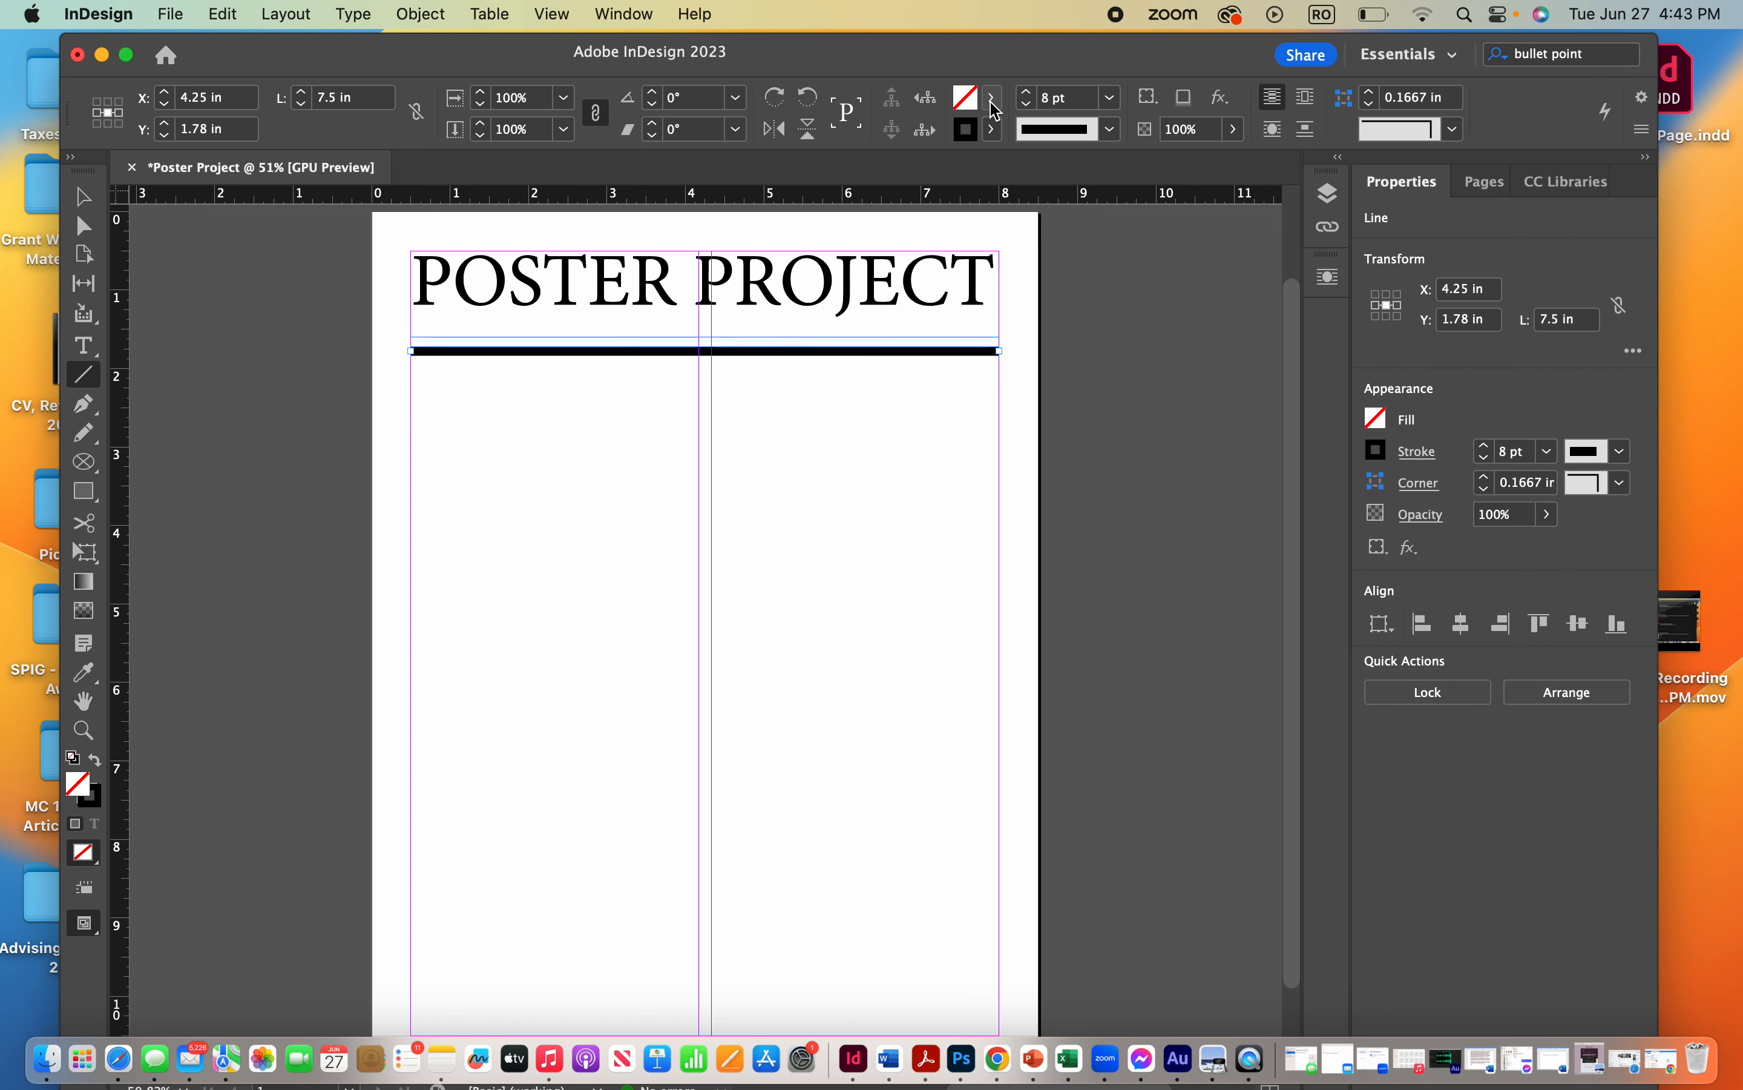
Color the line's stroke with the red C=15 M=100 Y=100 swatch
click(995, 129)
click(743, 389)
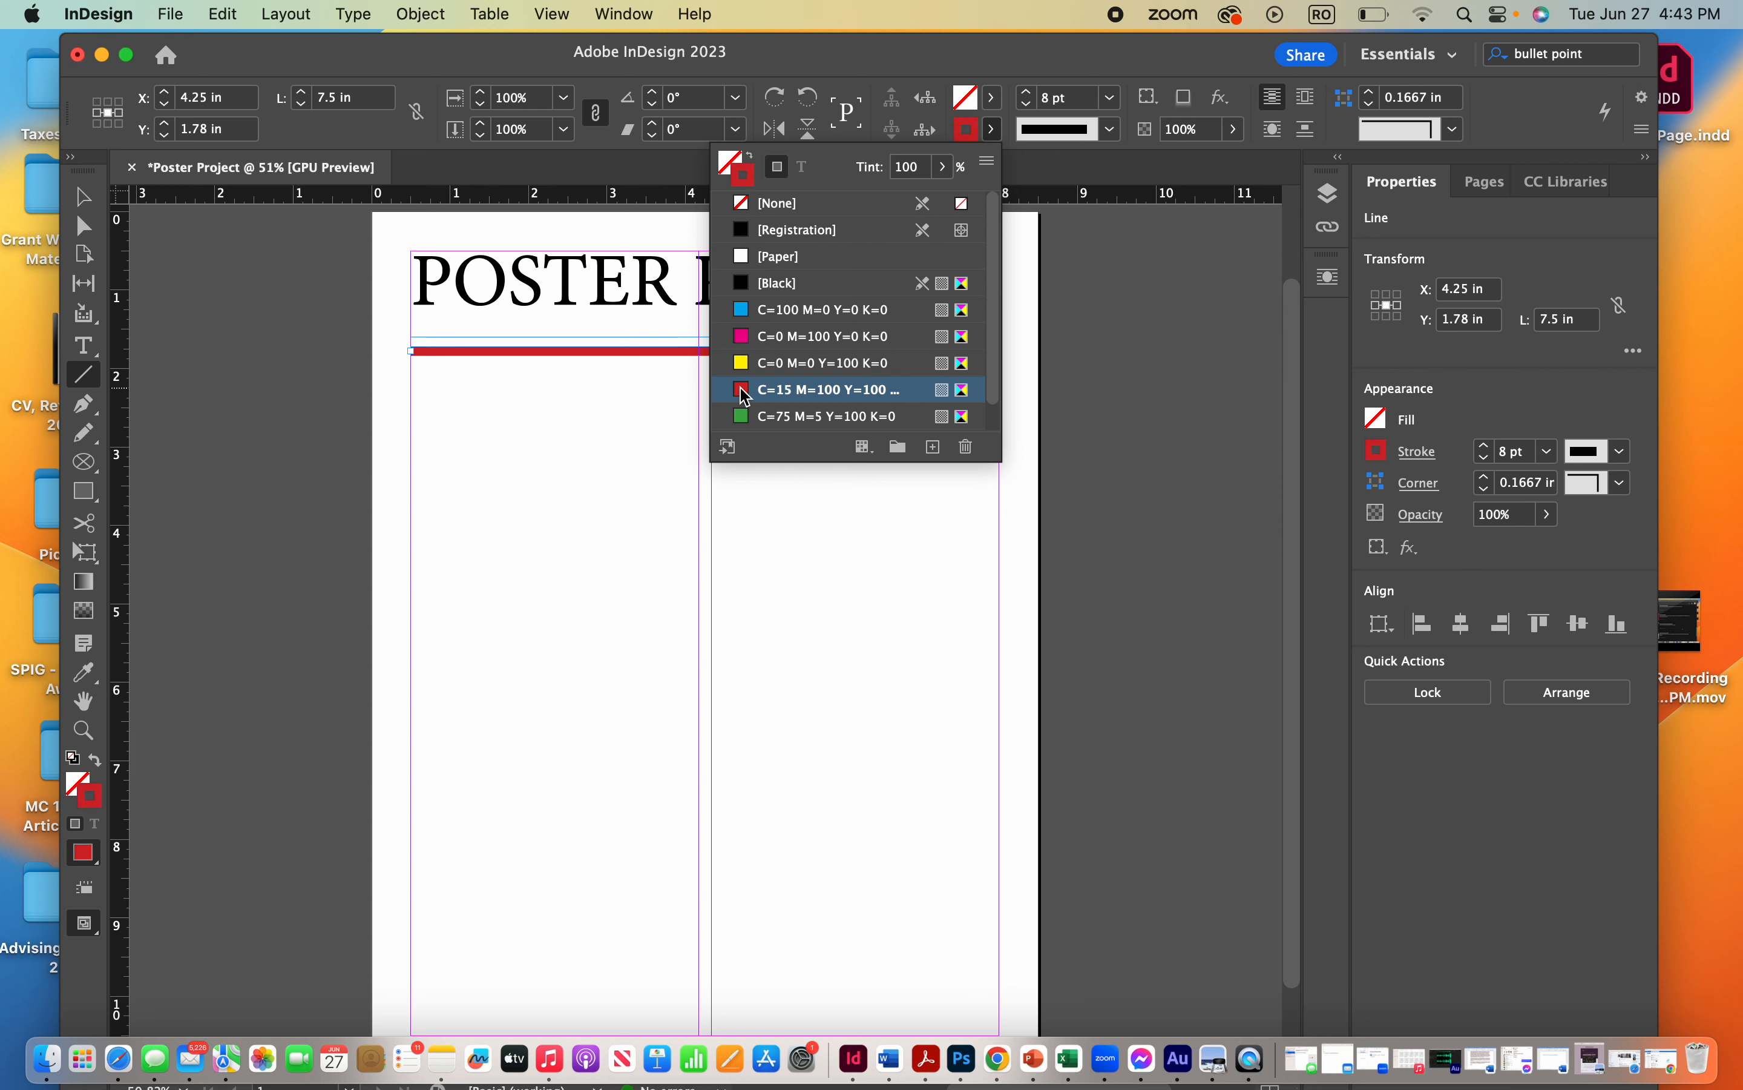
click(1022, 77)
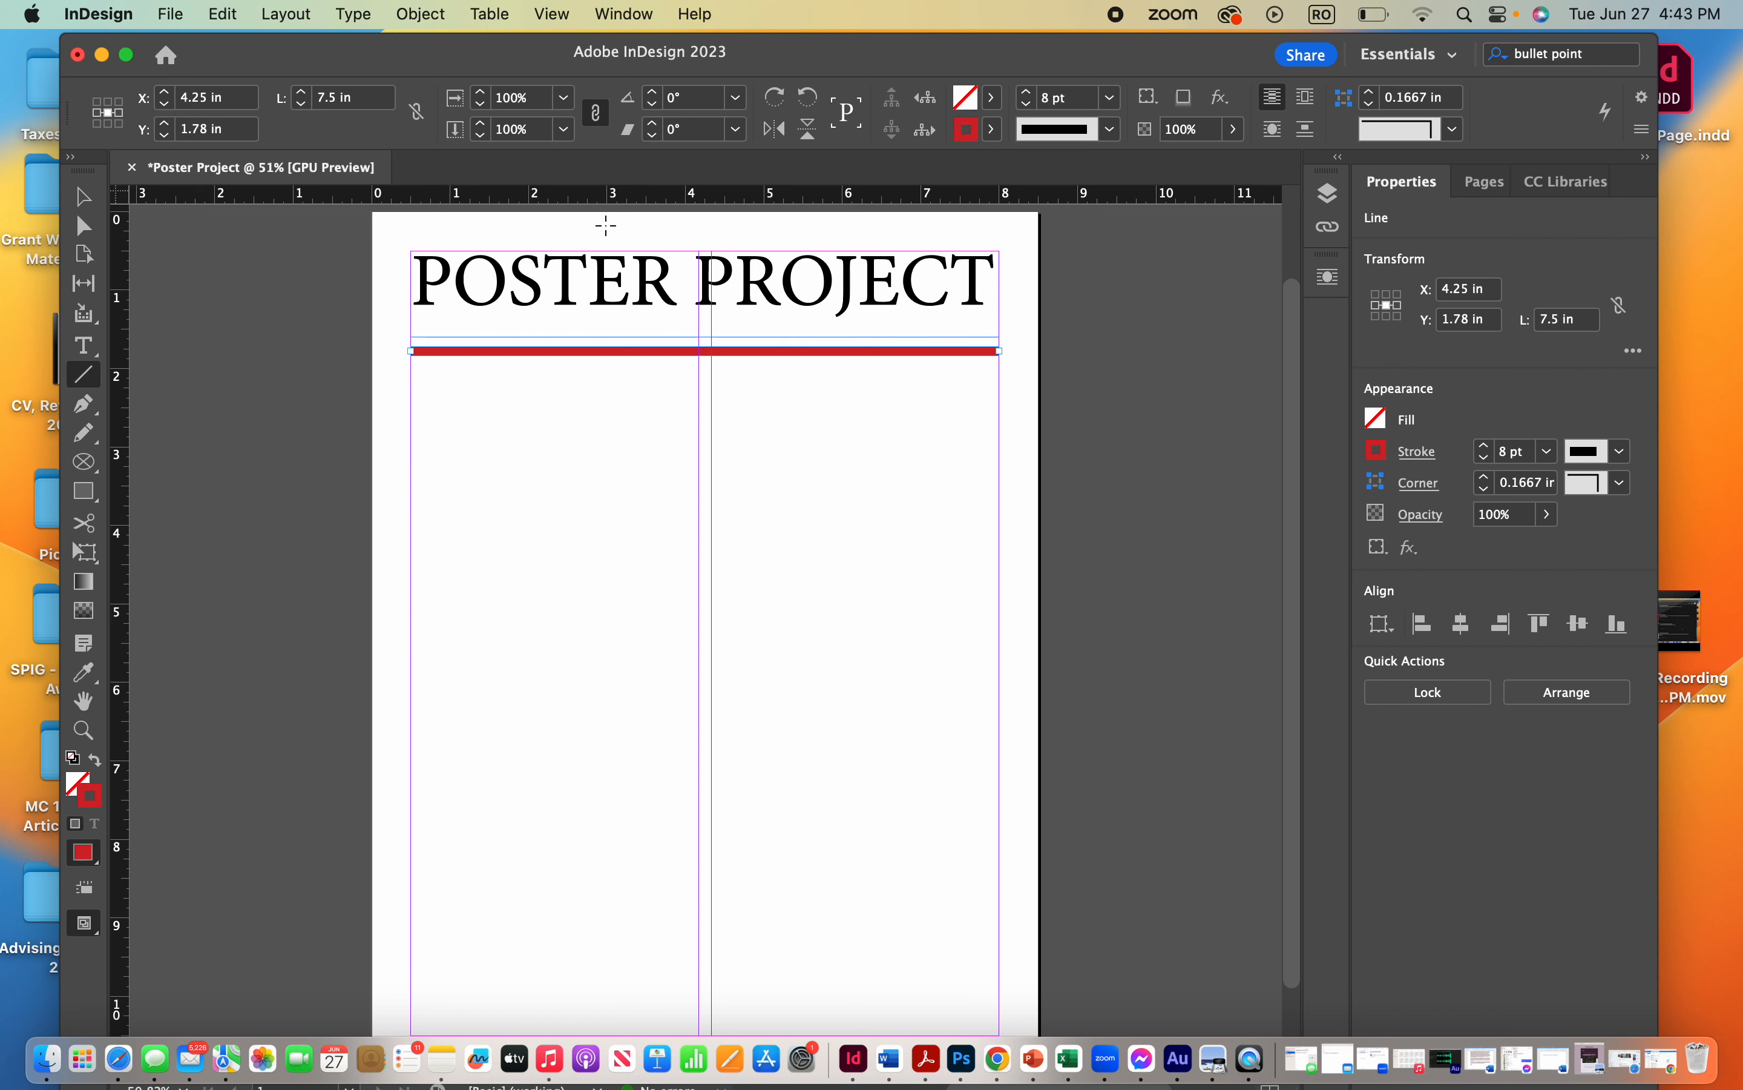
Resize the red line to about 7.43 in long and place it closer beneath the title, at about Y 1.54 in, ending at the right margin
click(84, 202)
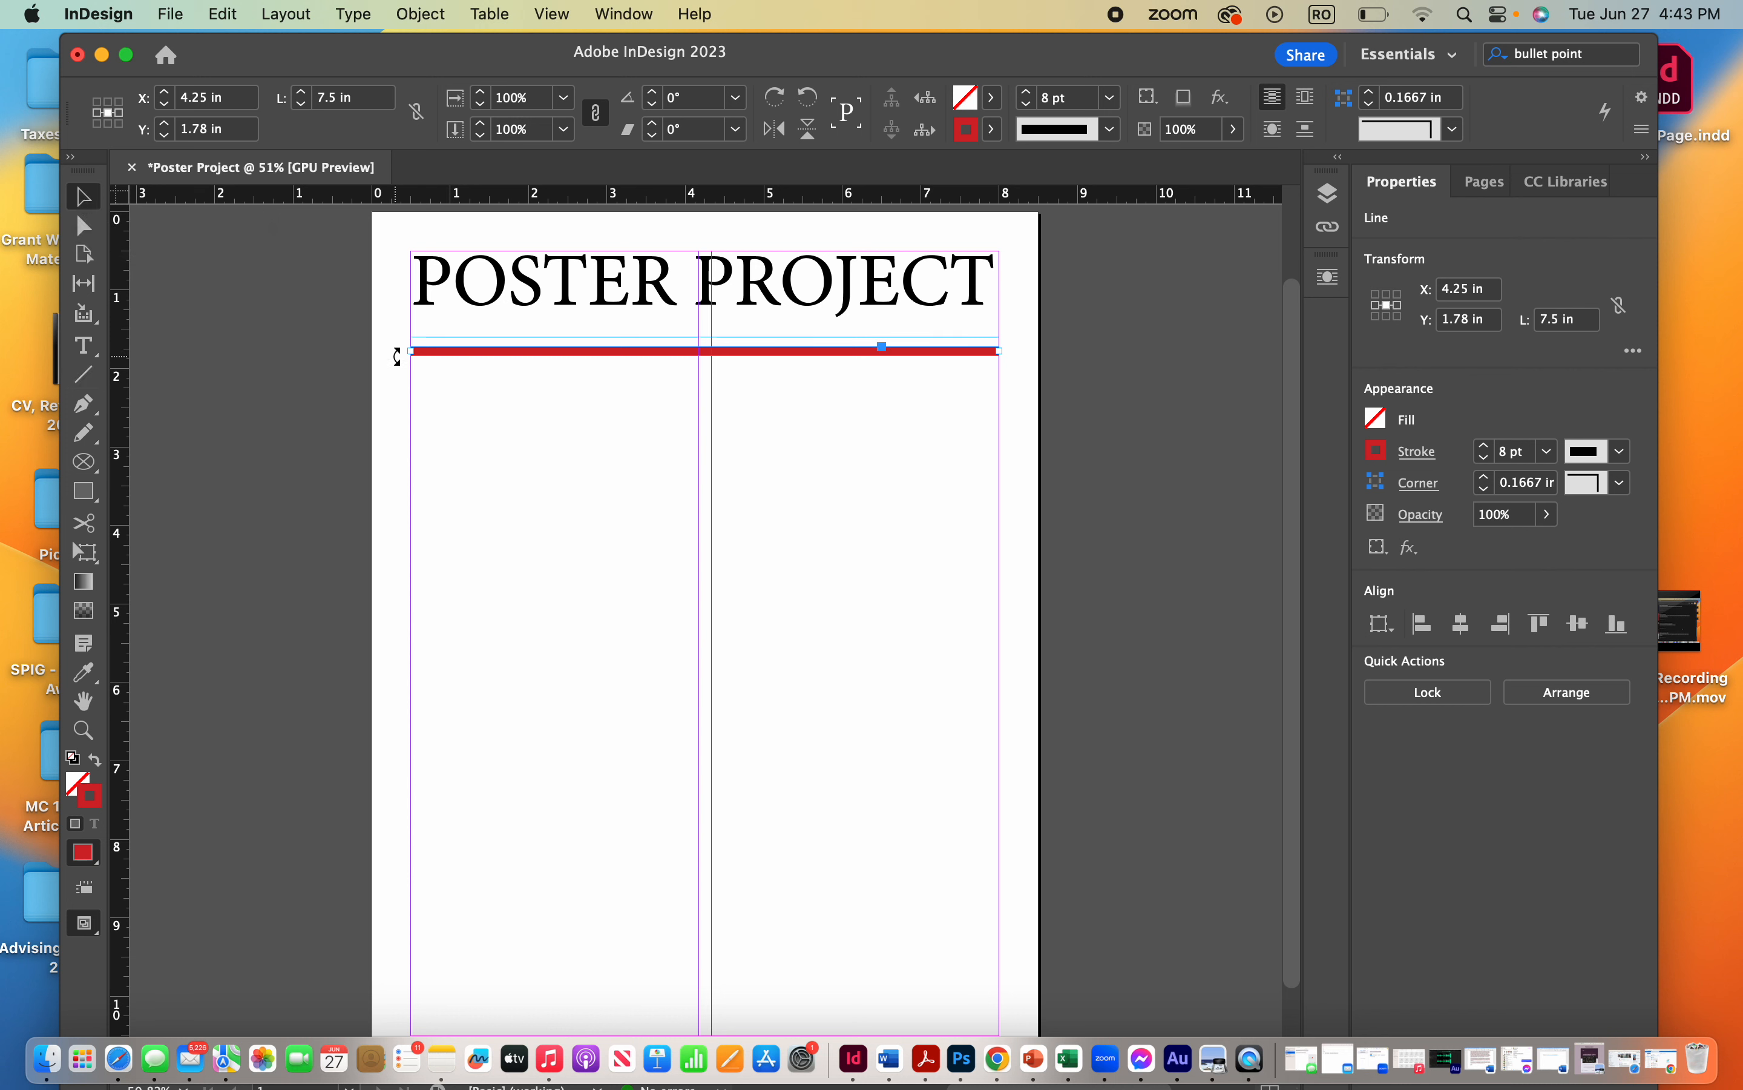
drag(410, 351, 555, 351)
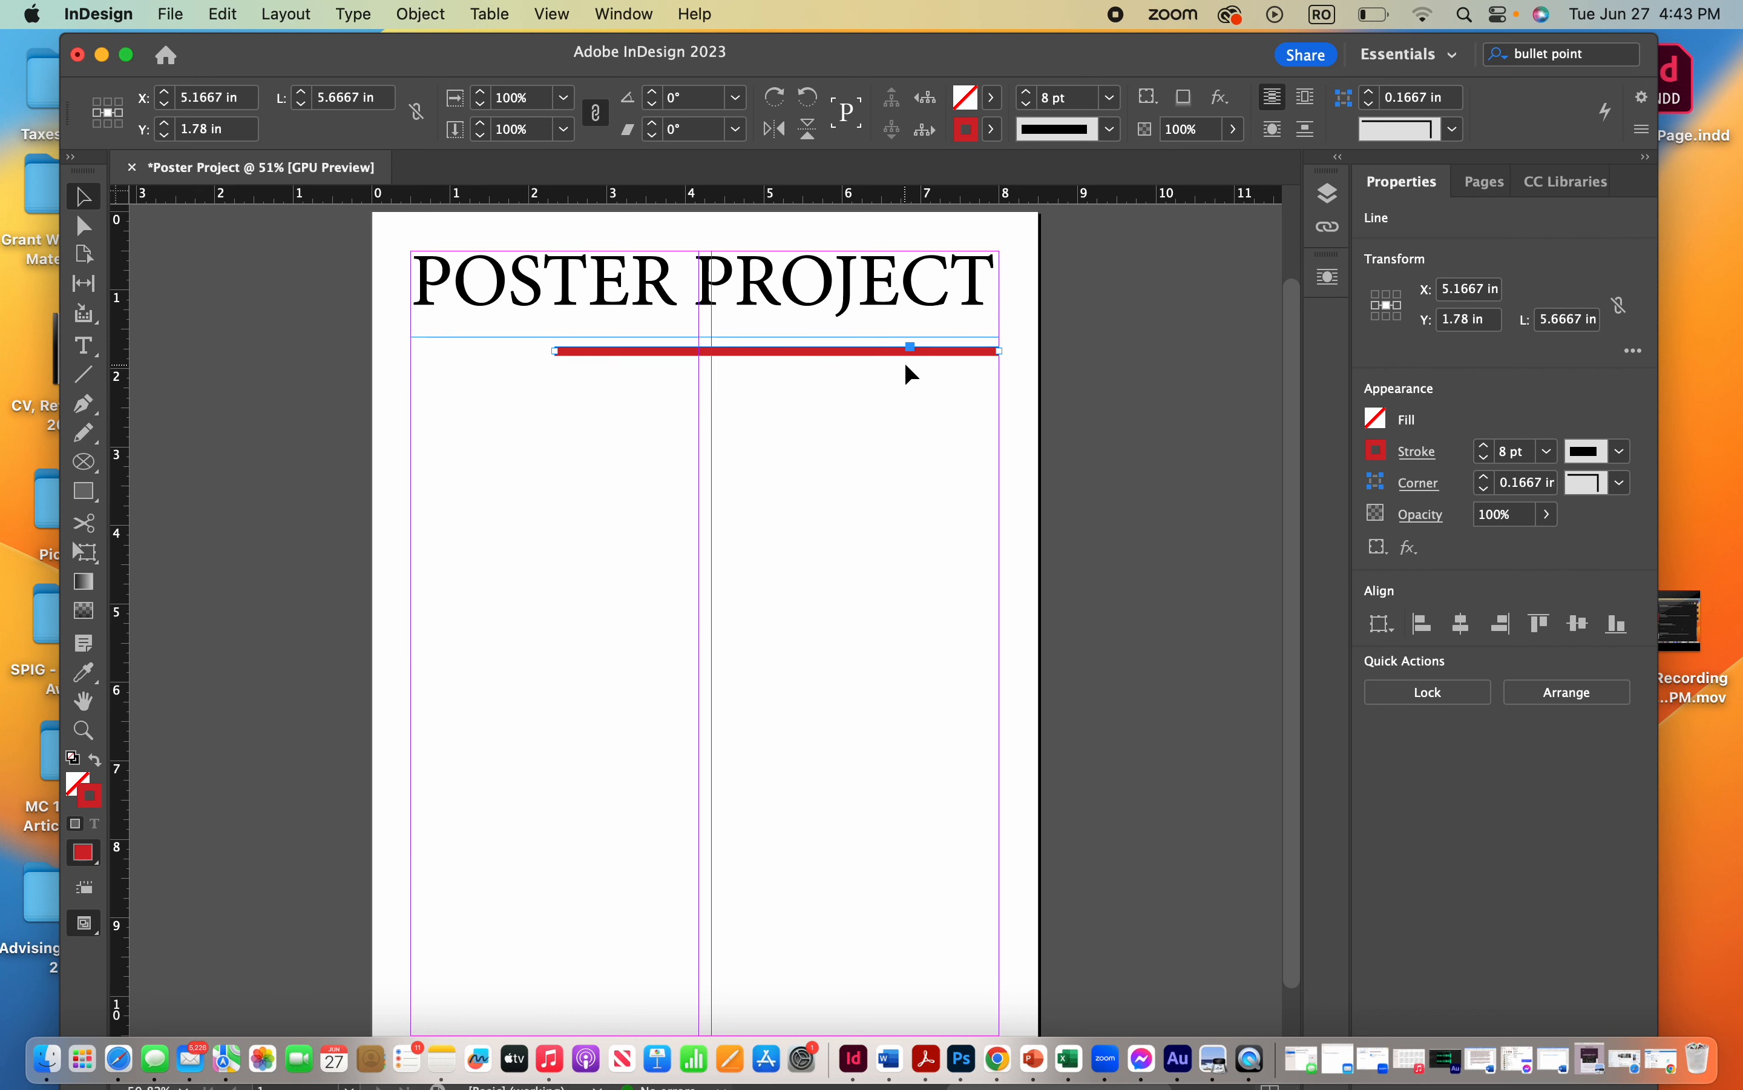
mouse_move(1000, 351)
mouse_down()
mouse_move(944, 351)
mouse_move(1000, 351)
mouse_up()
drag(875, 353, 868, 494)
drag(553, 495, 412, 496)
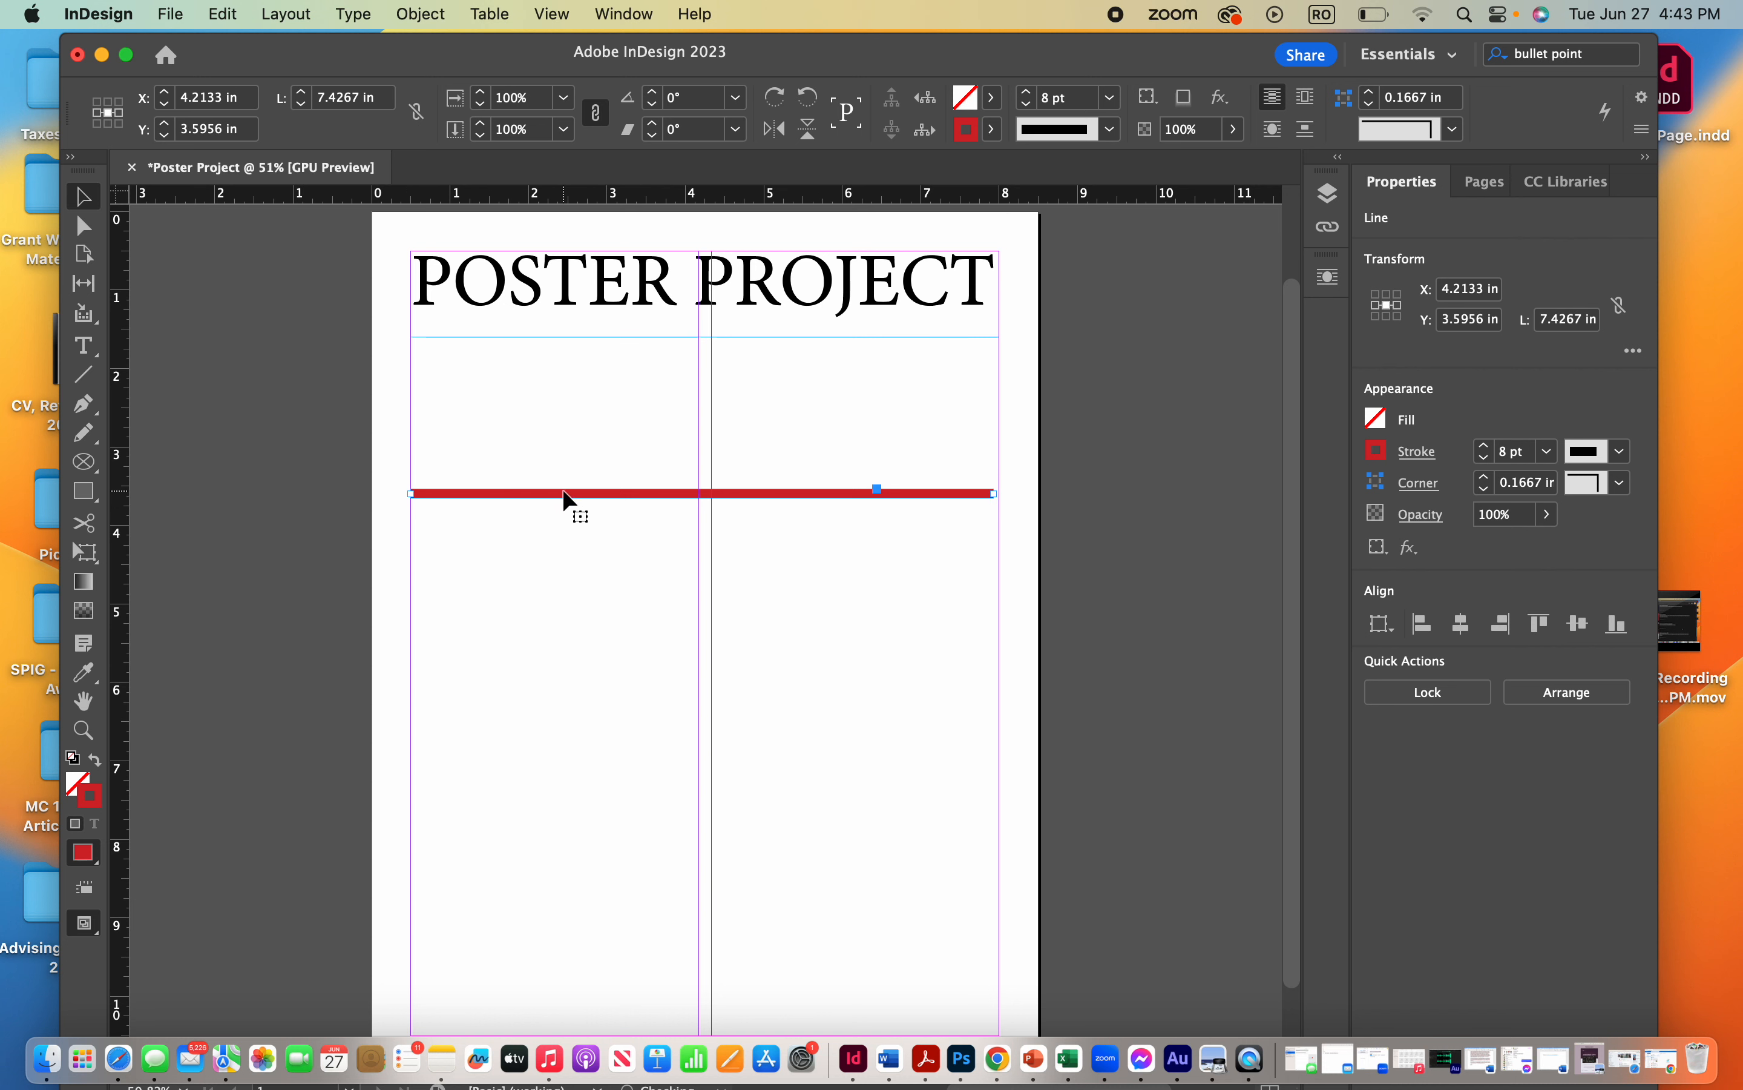
drag(570, 497, 572, 342)
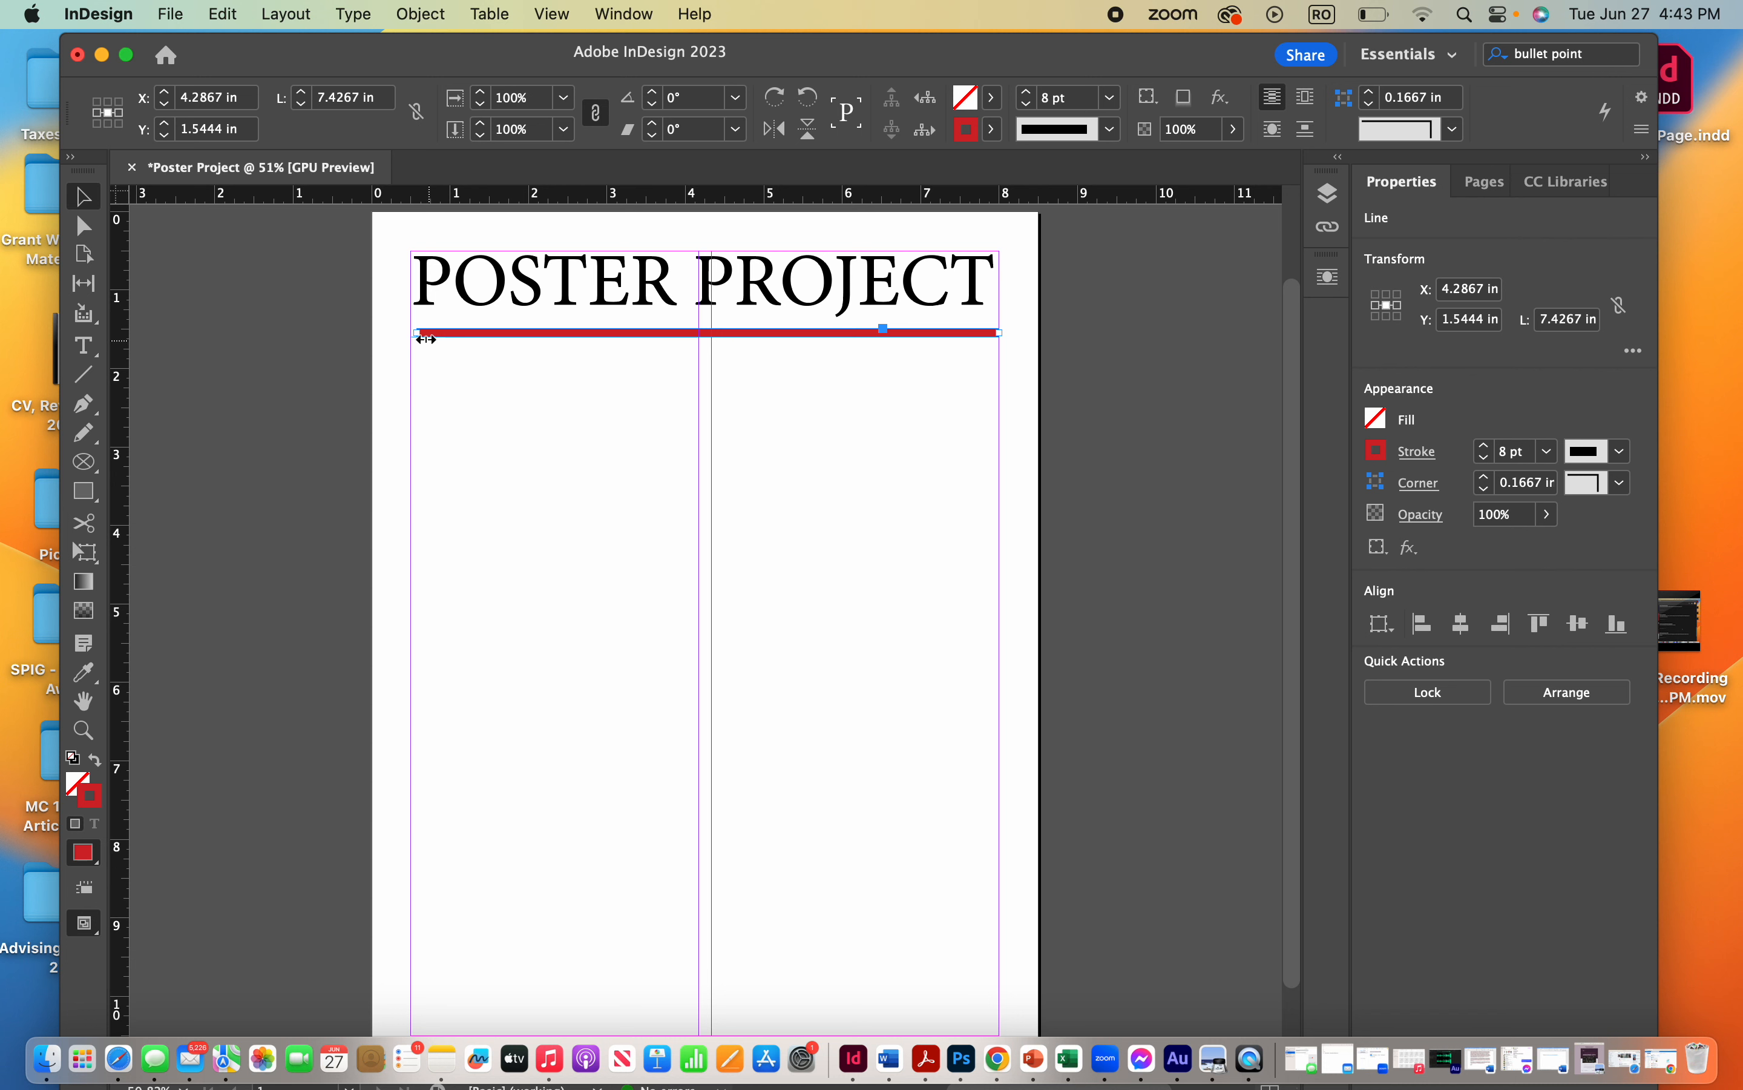
drag(412, 331, 406, 330)
Draw a rectangular frame about 7.5 by 3.26 in across both columns below the red line and place IMG_0419-2.jpg in it
drag(94, 462, 156, 491)
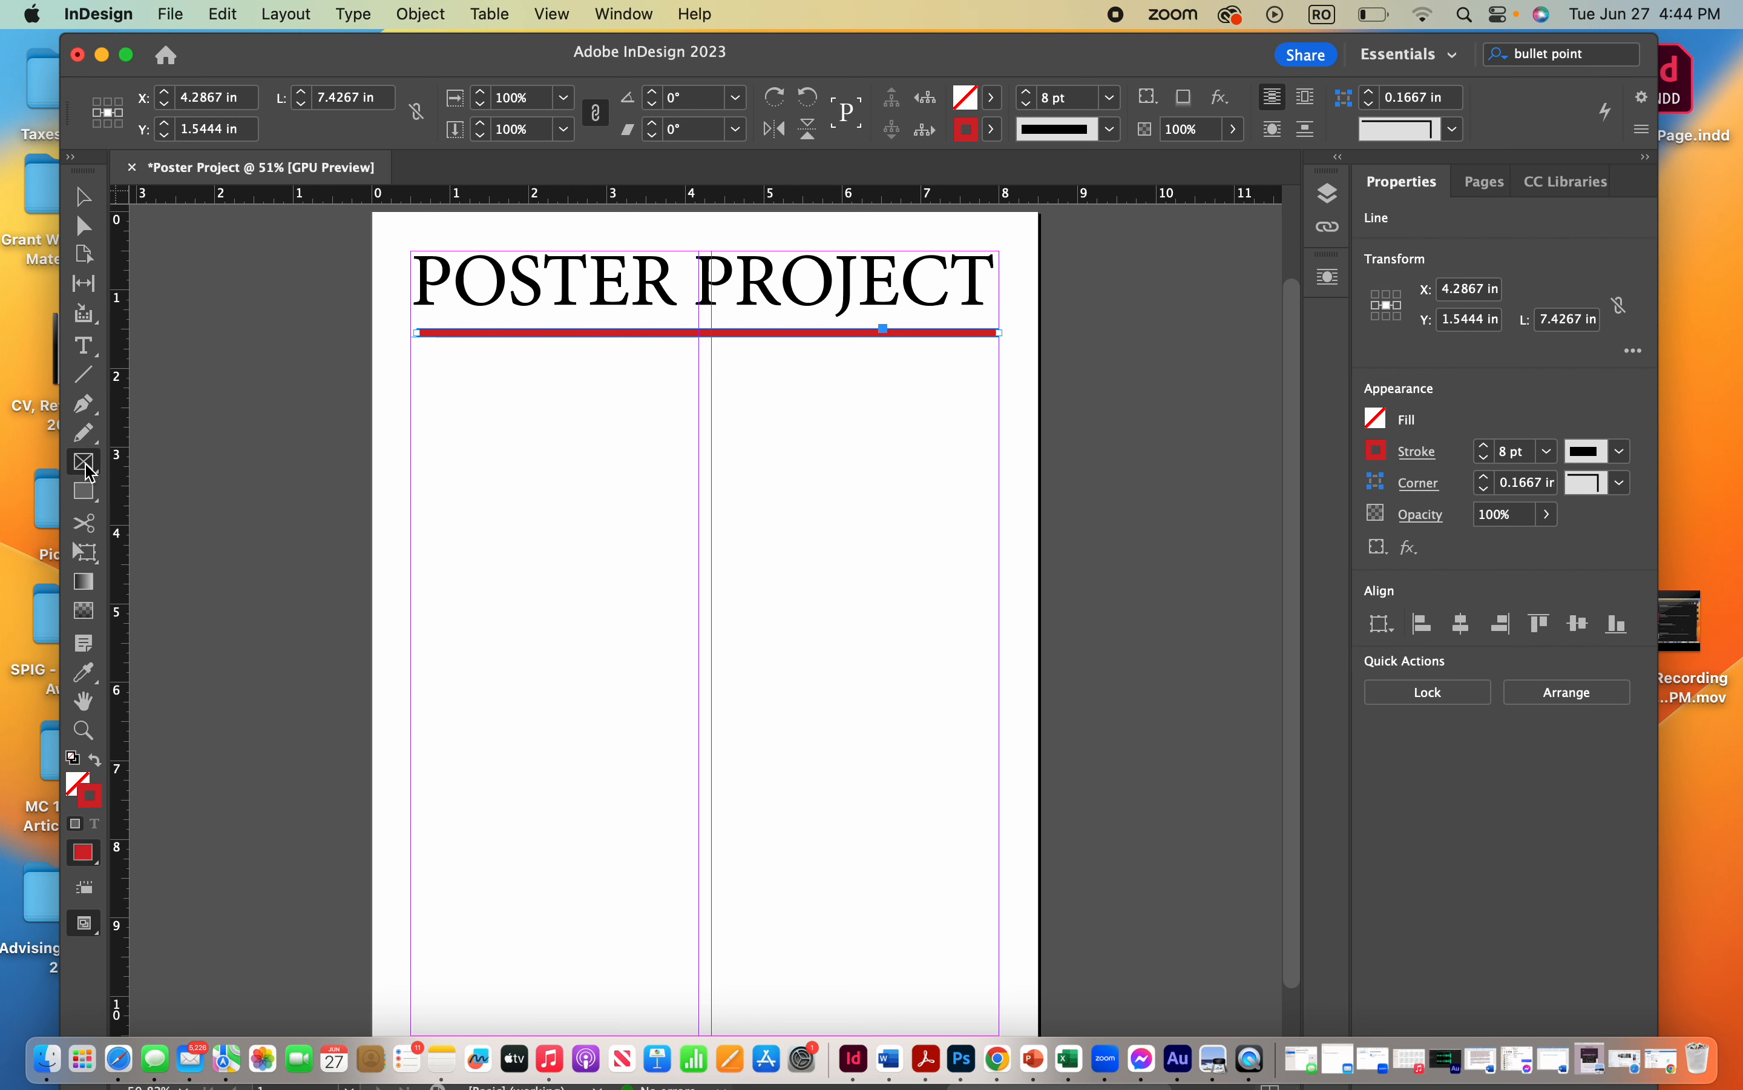
drag(410, 366, 998, 620)
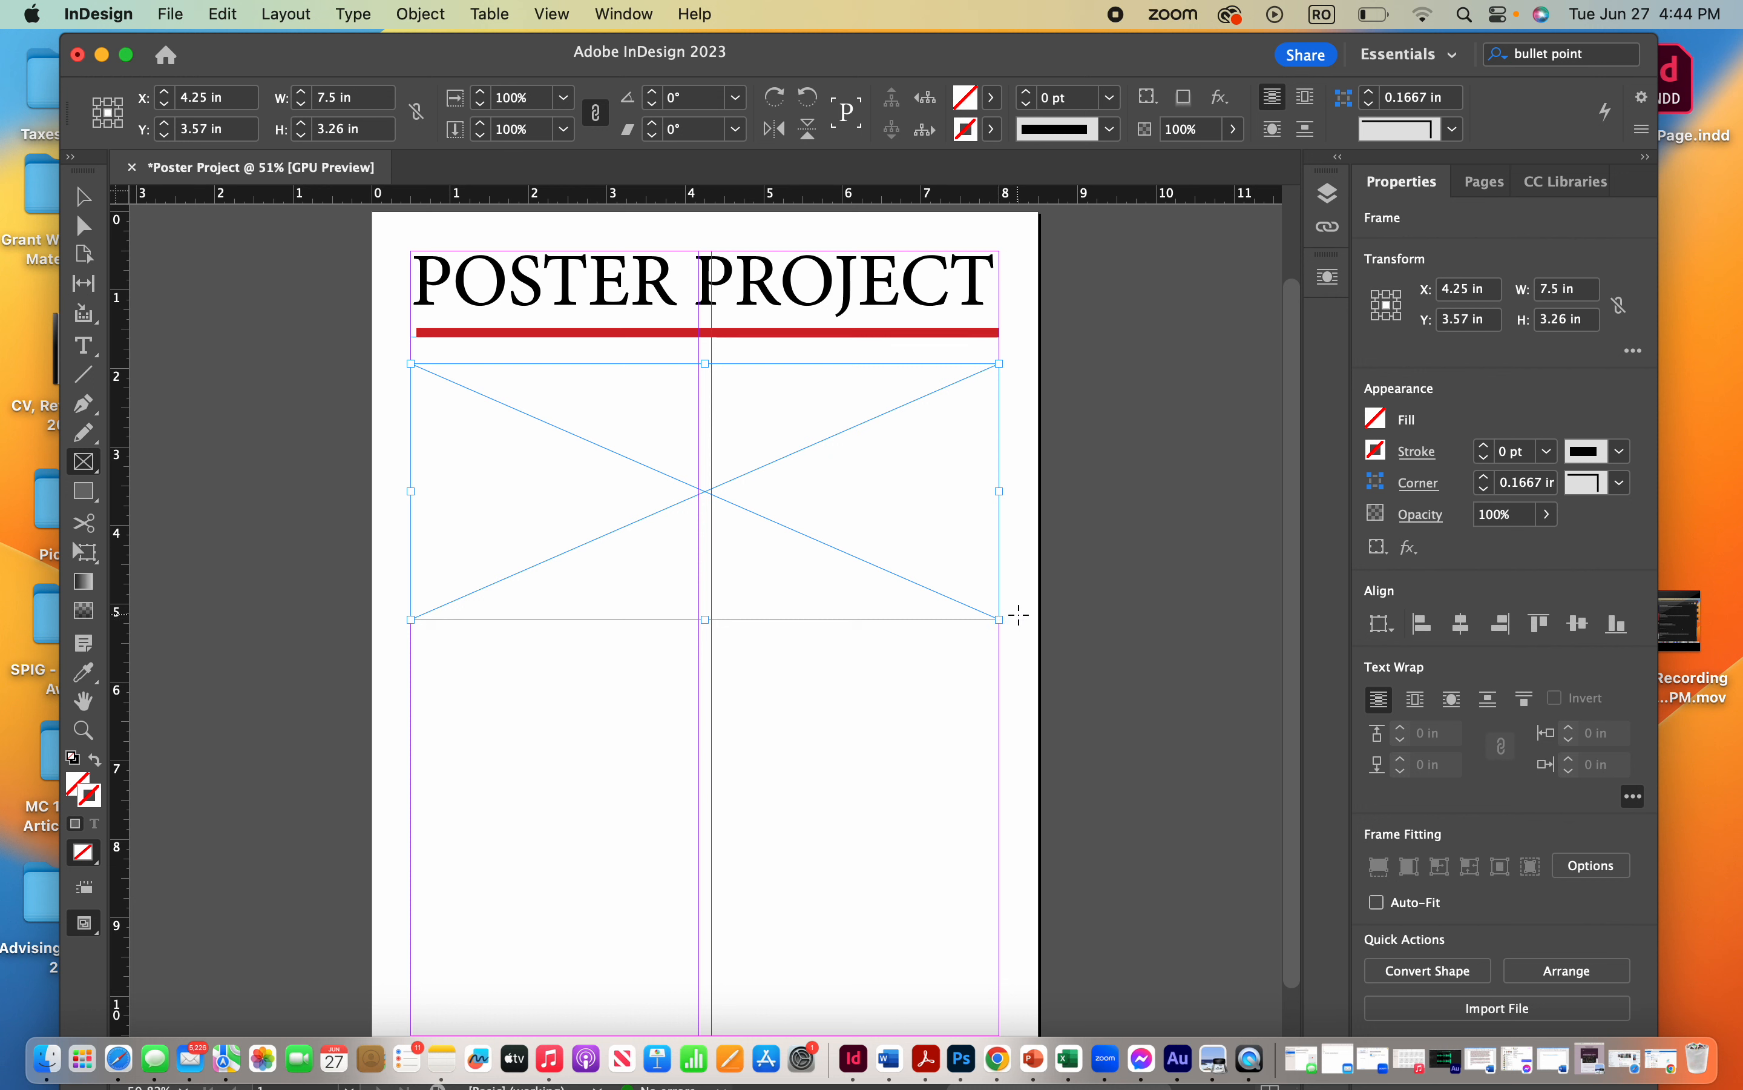
click(173, 16)
click(199, 371)
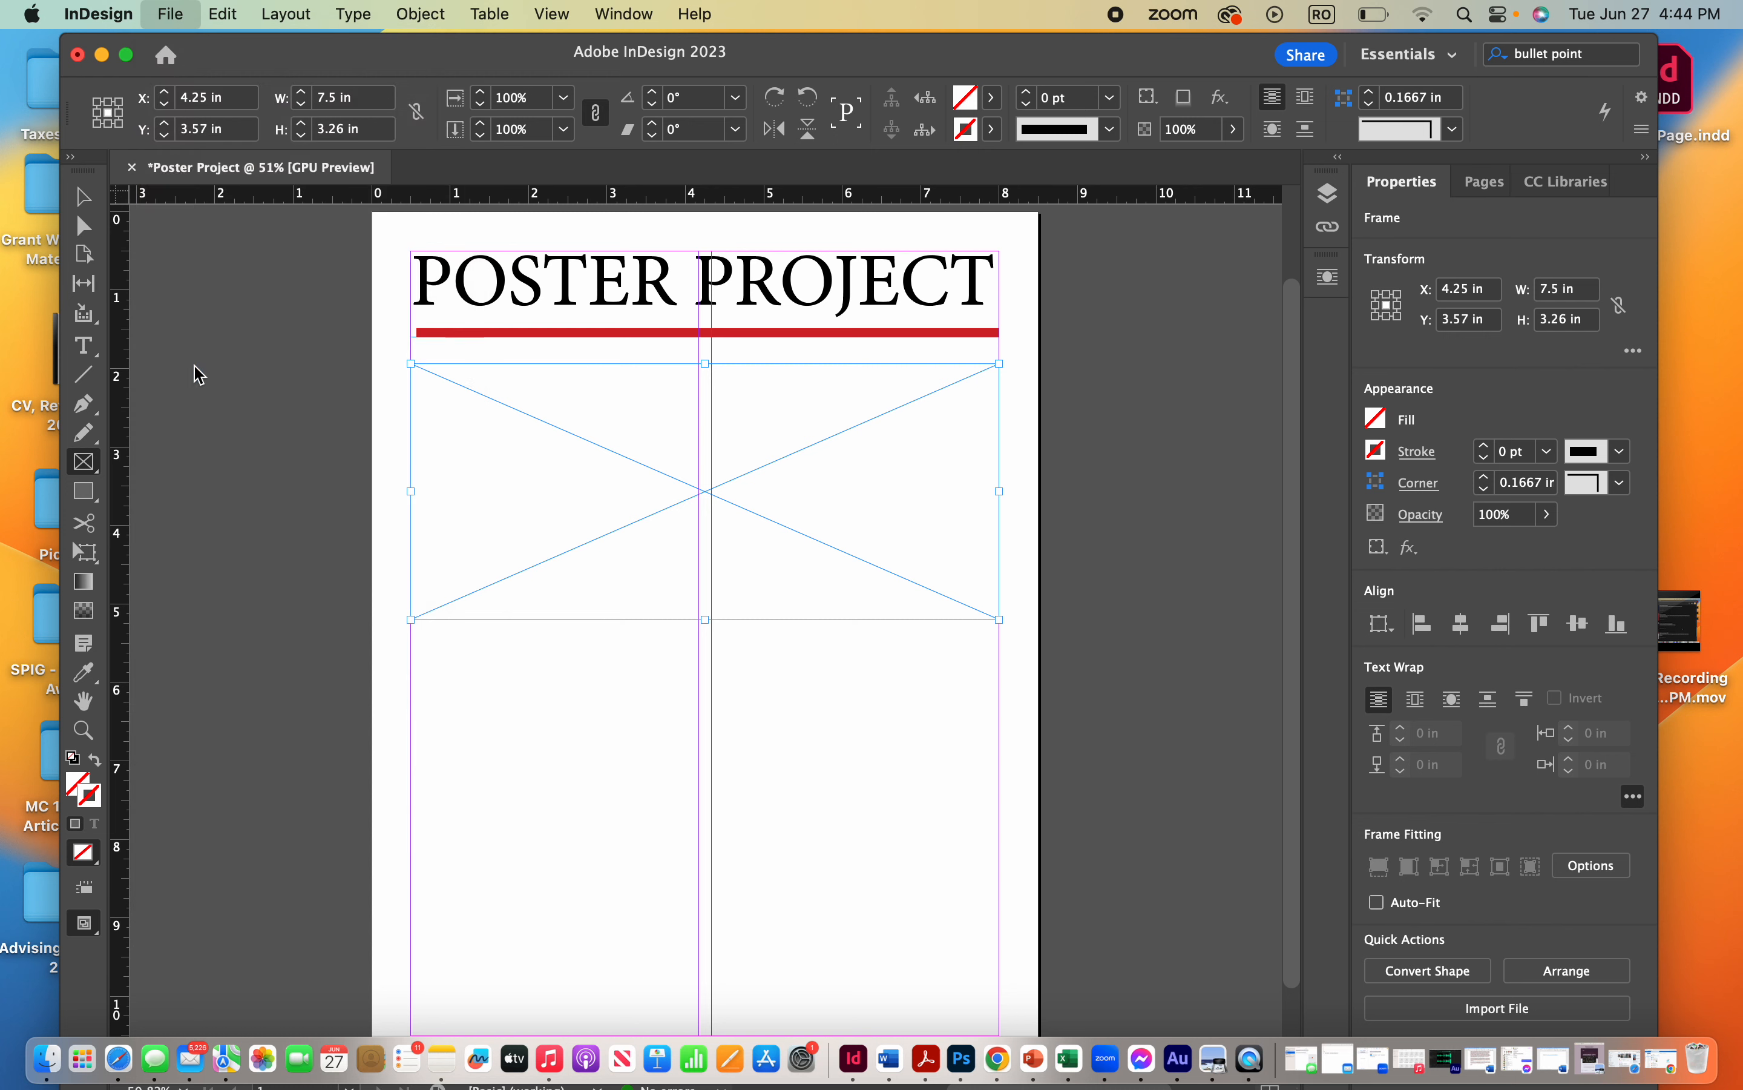
click(620, 389)
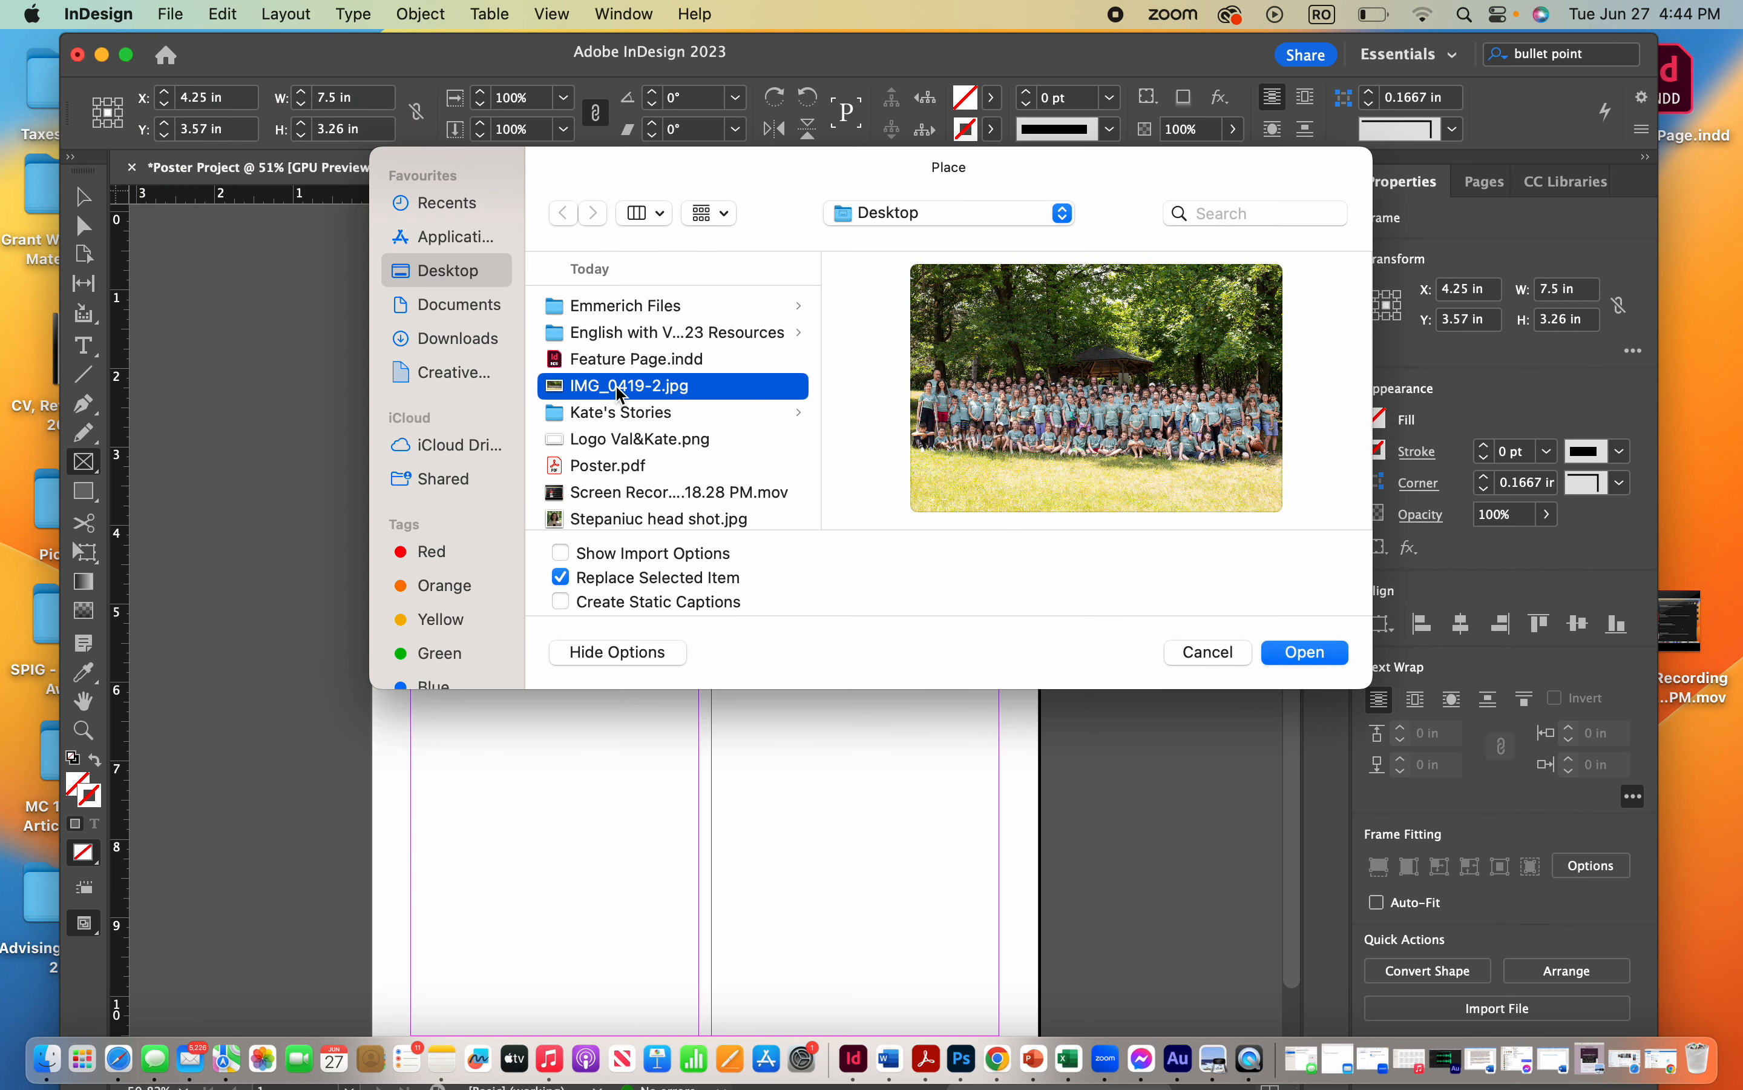
click(1307, 652)
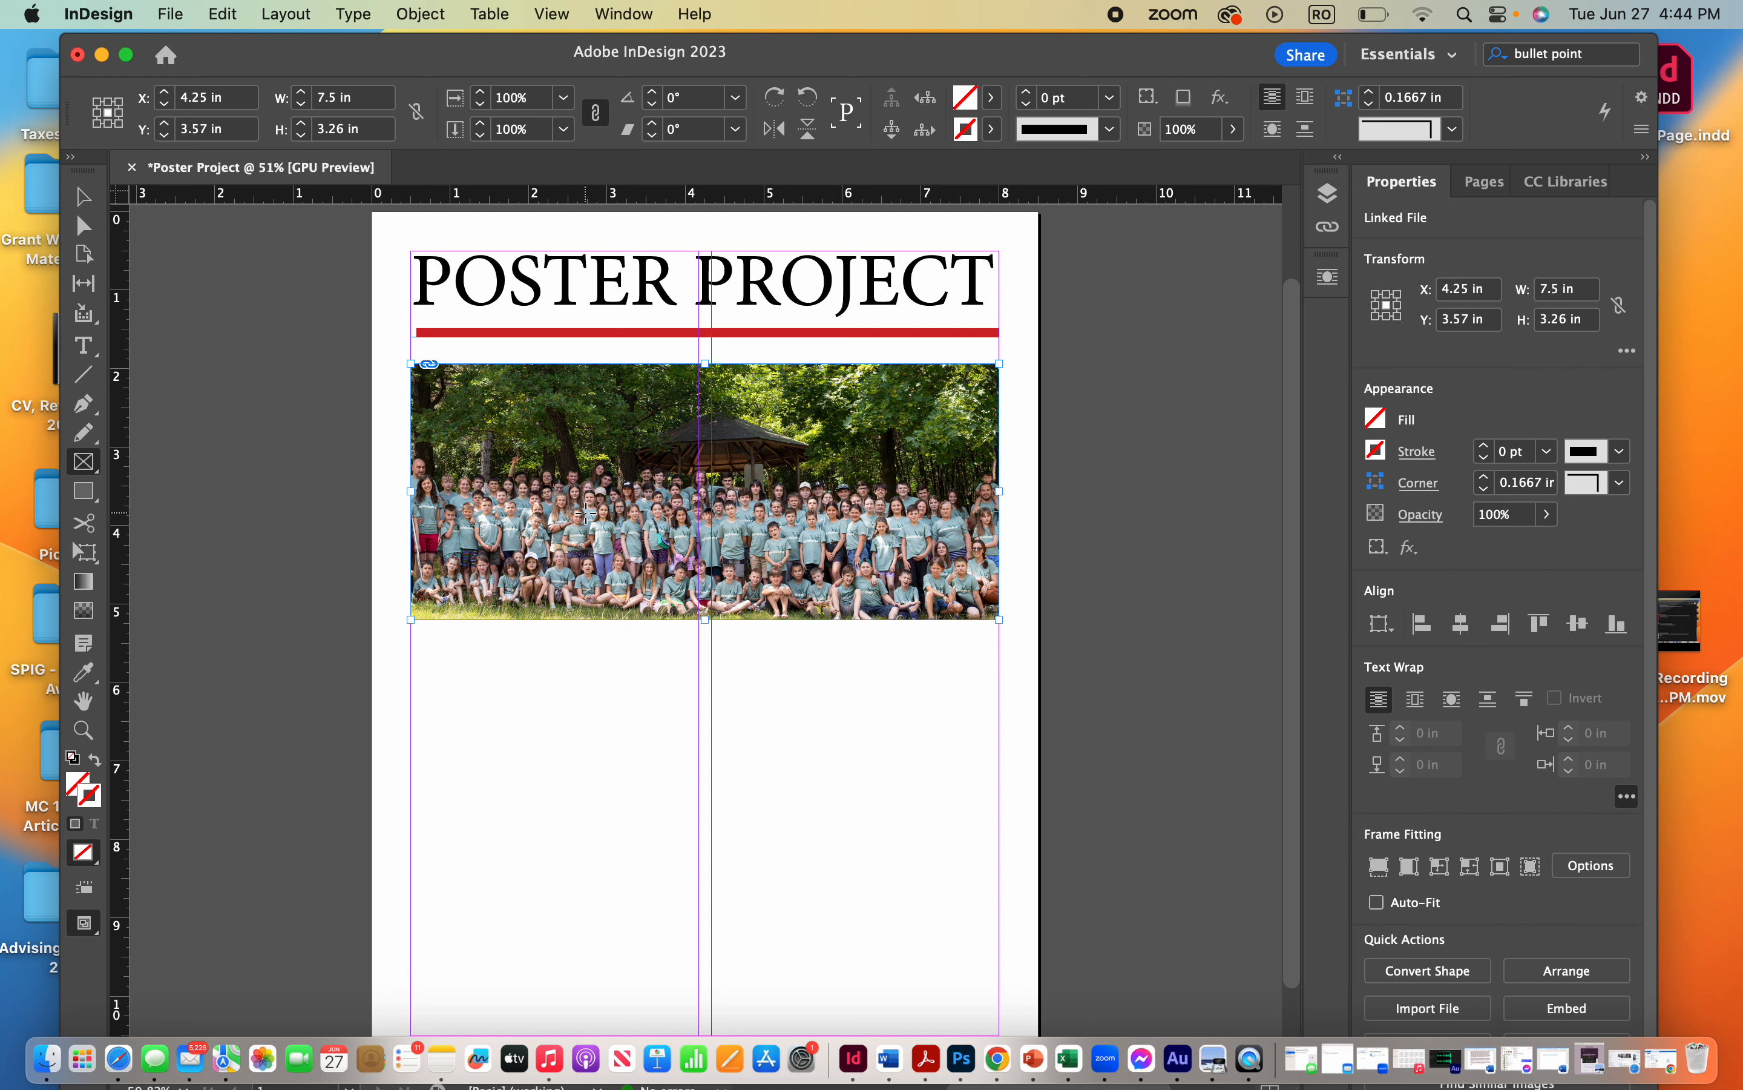
Fit the group photo with Fill Frame Proportionally, then deselect it
click(420, 15)
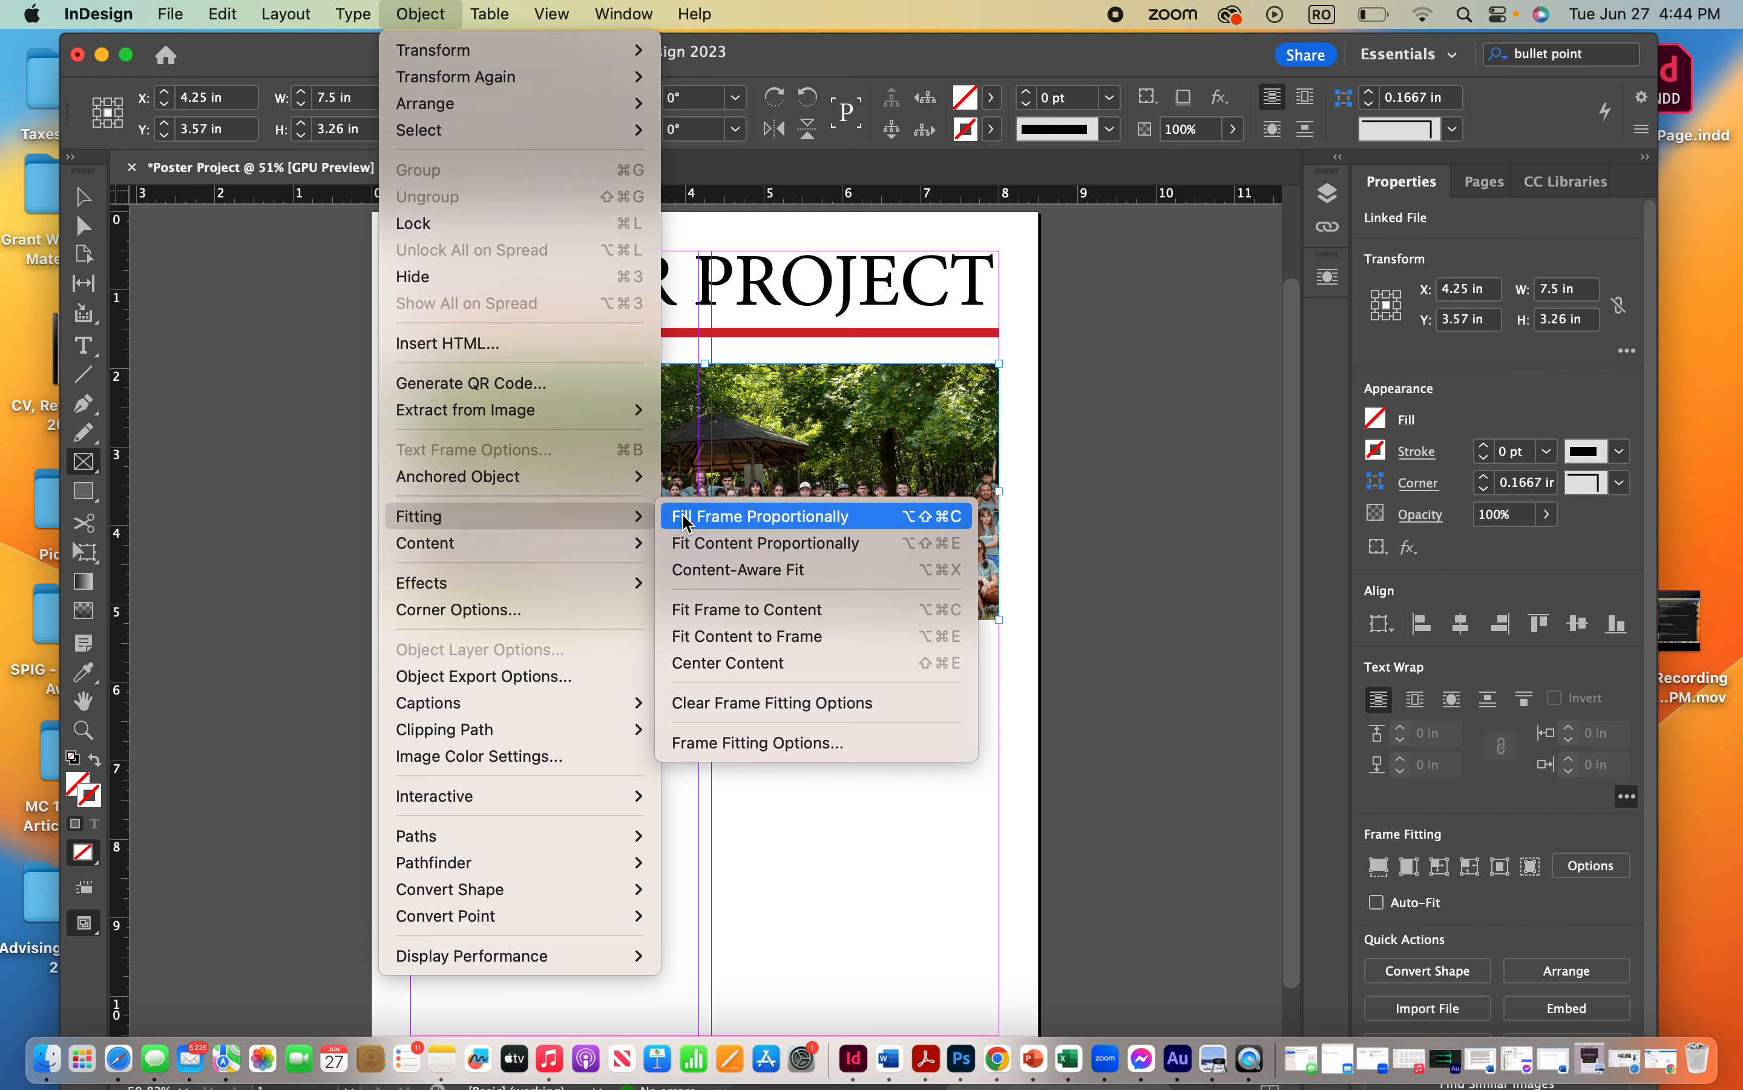
click(685, 516)
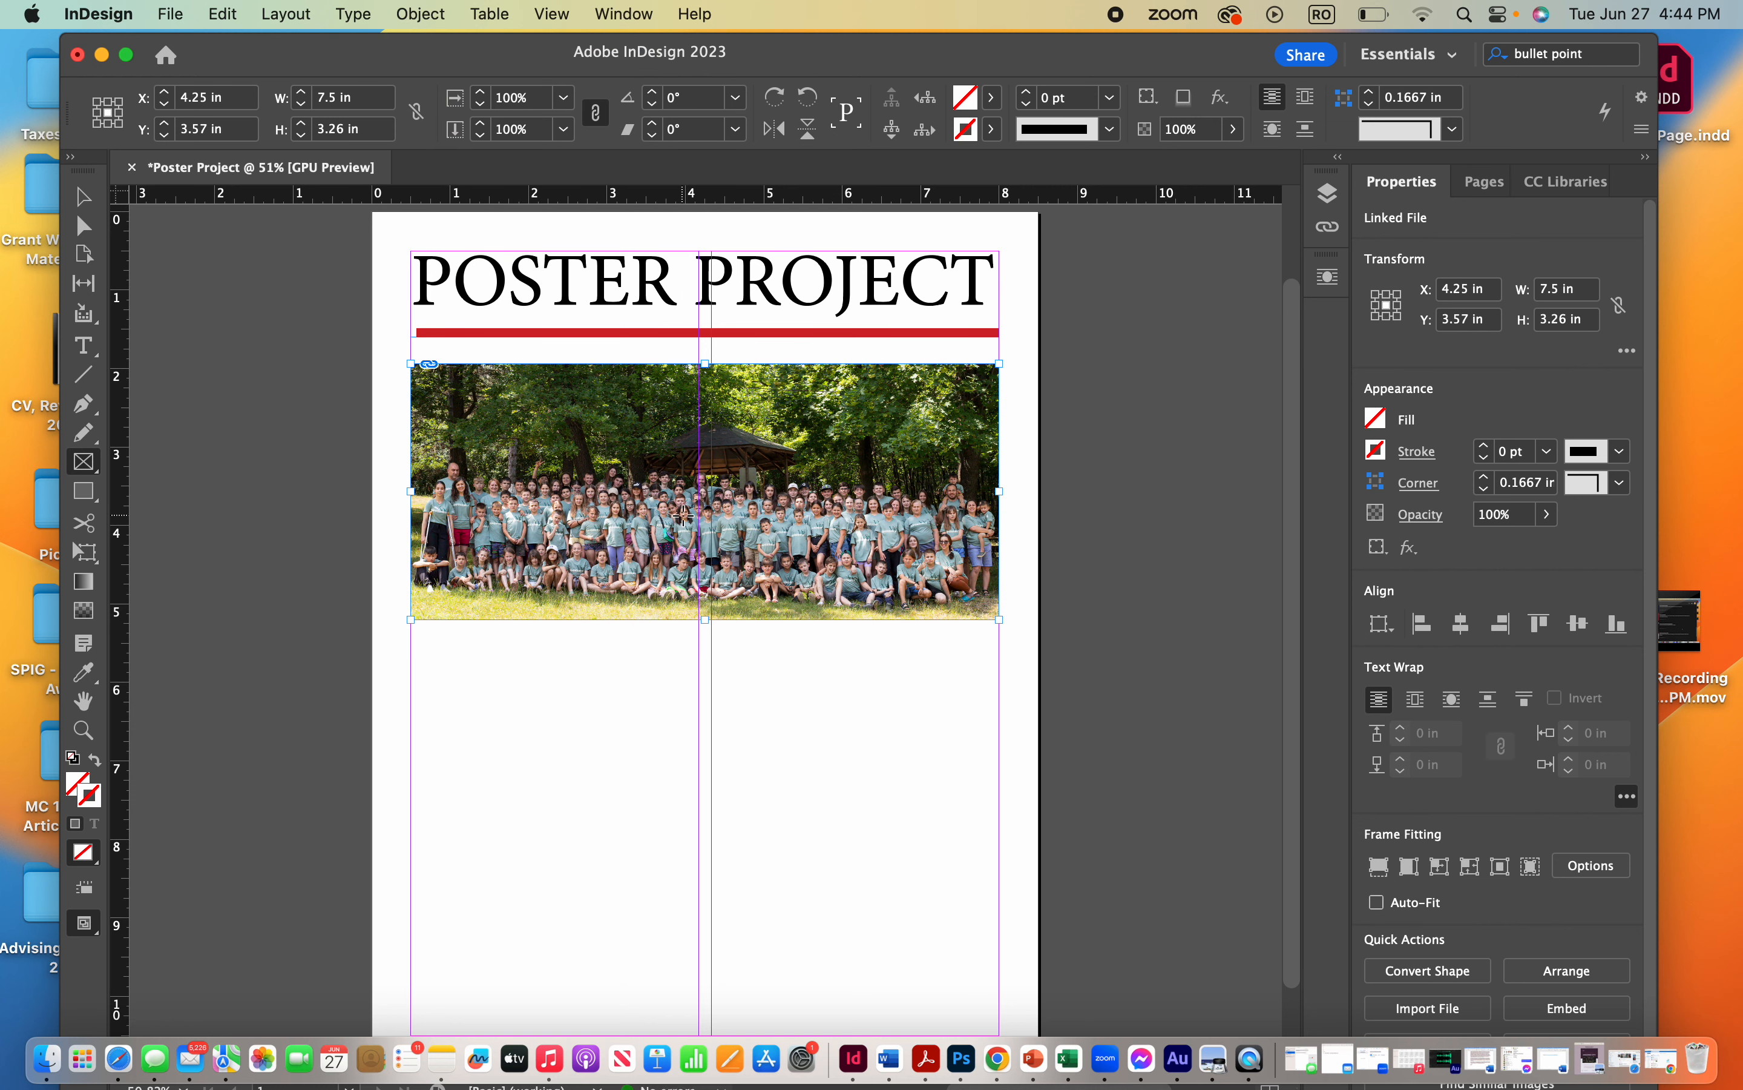
click(713, 628)
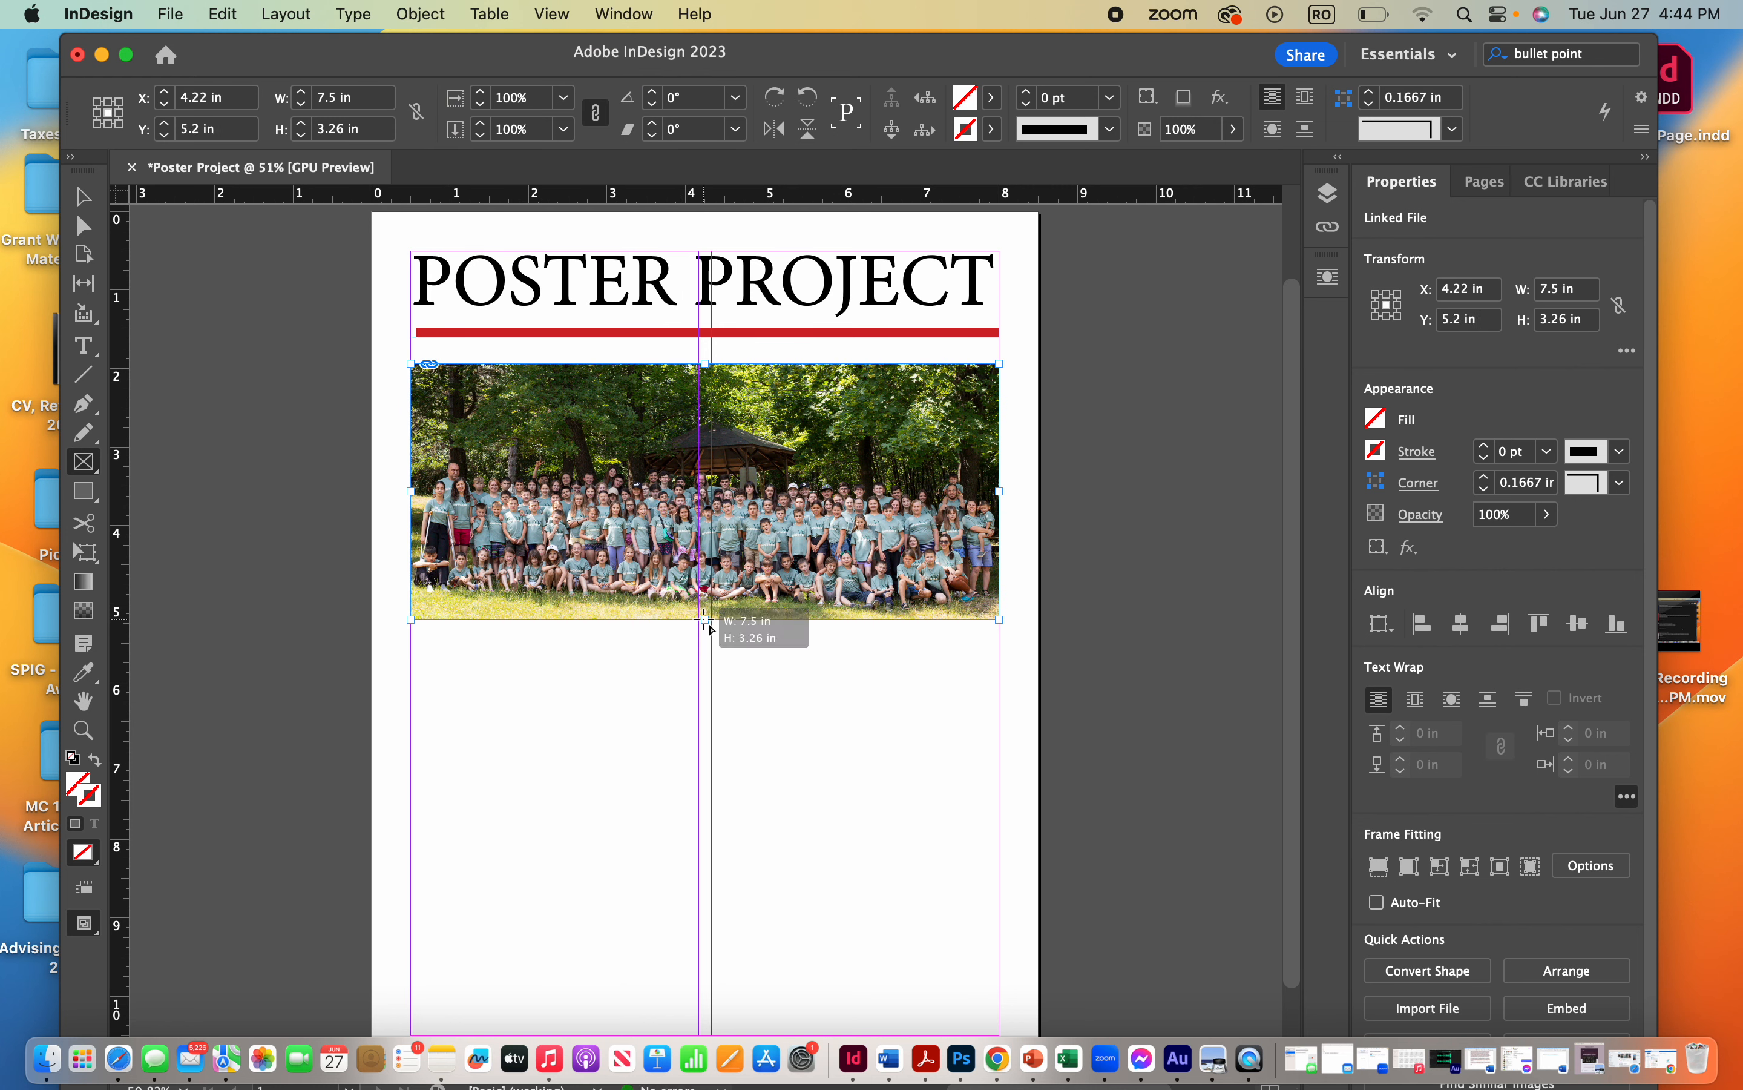
click(1014, 569)
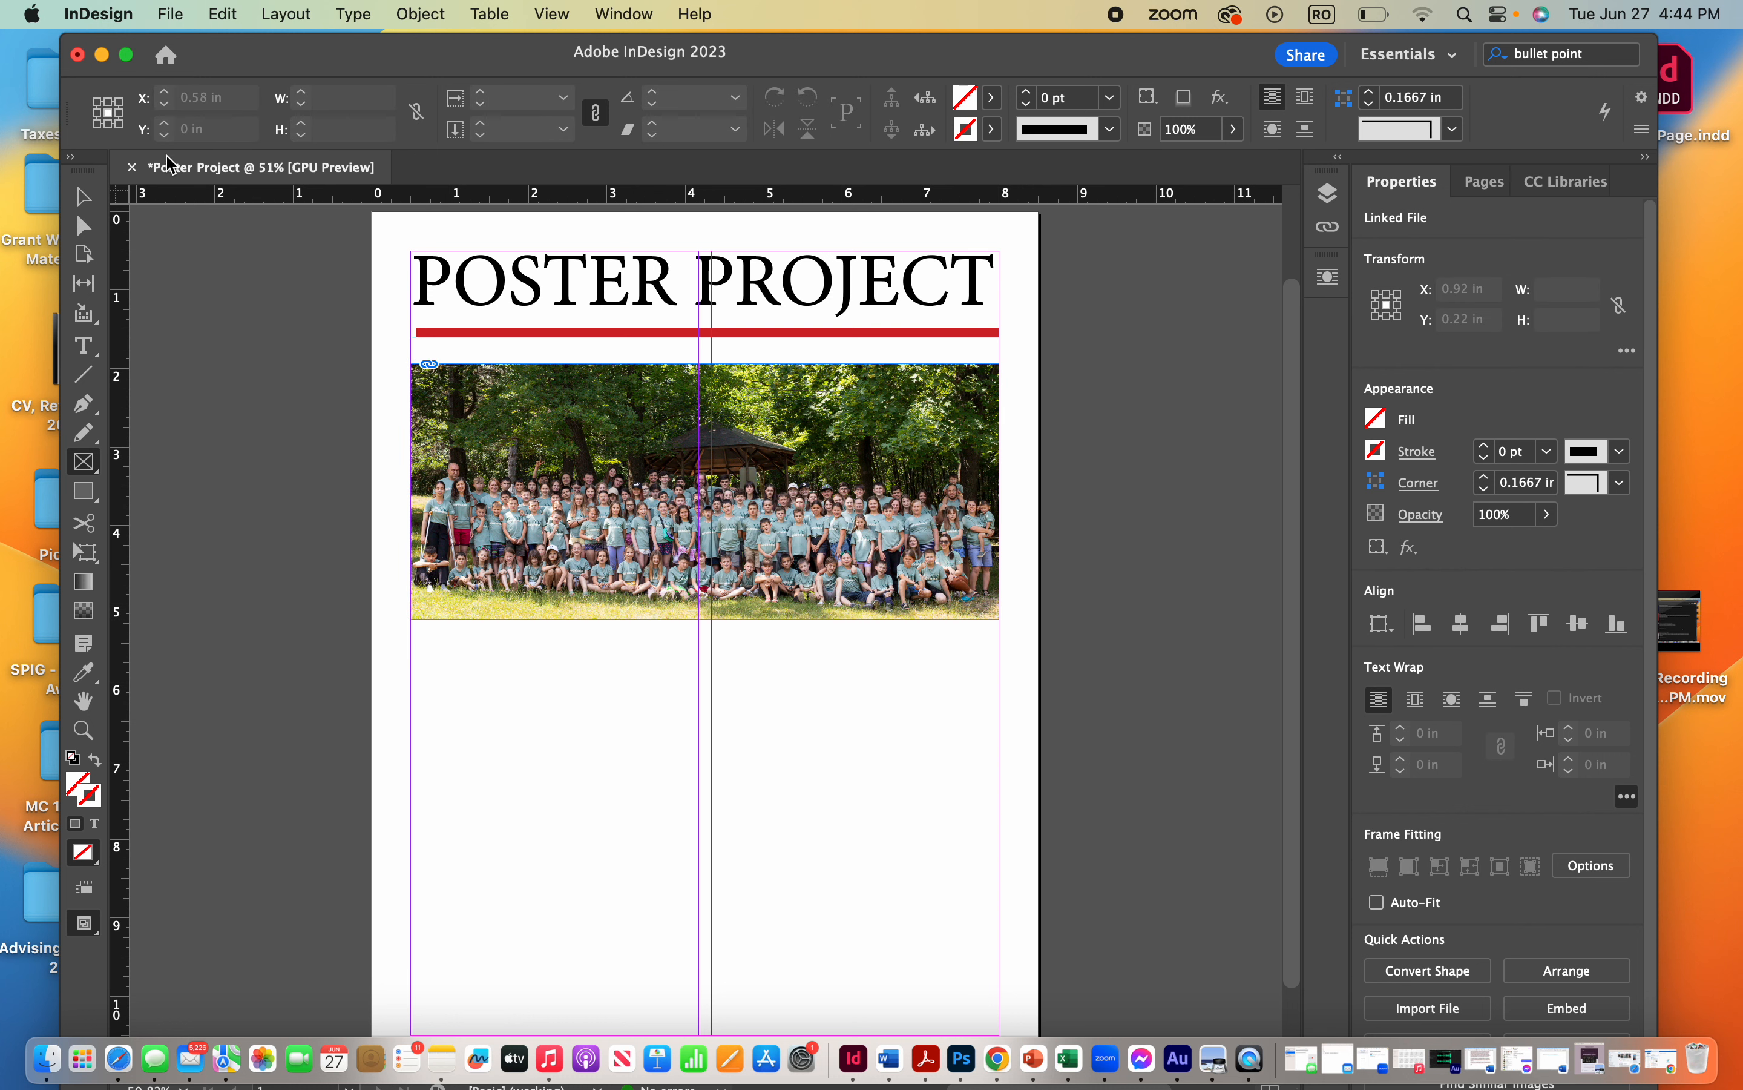
Crop the photo frame to about 2.84 in high by extending its bottom edge slightly and lowering its top edge
click(87, 198)
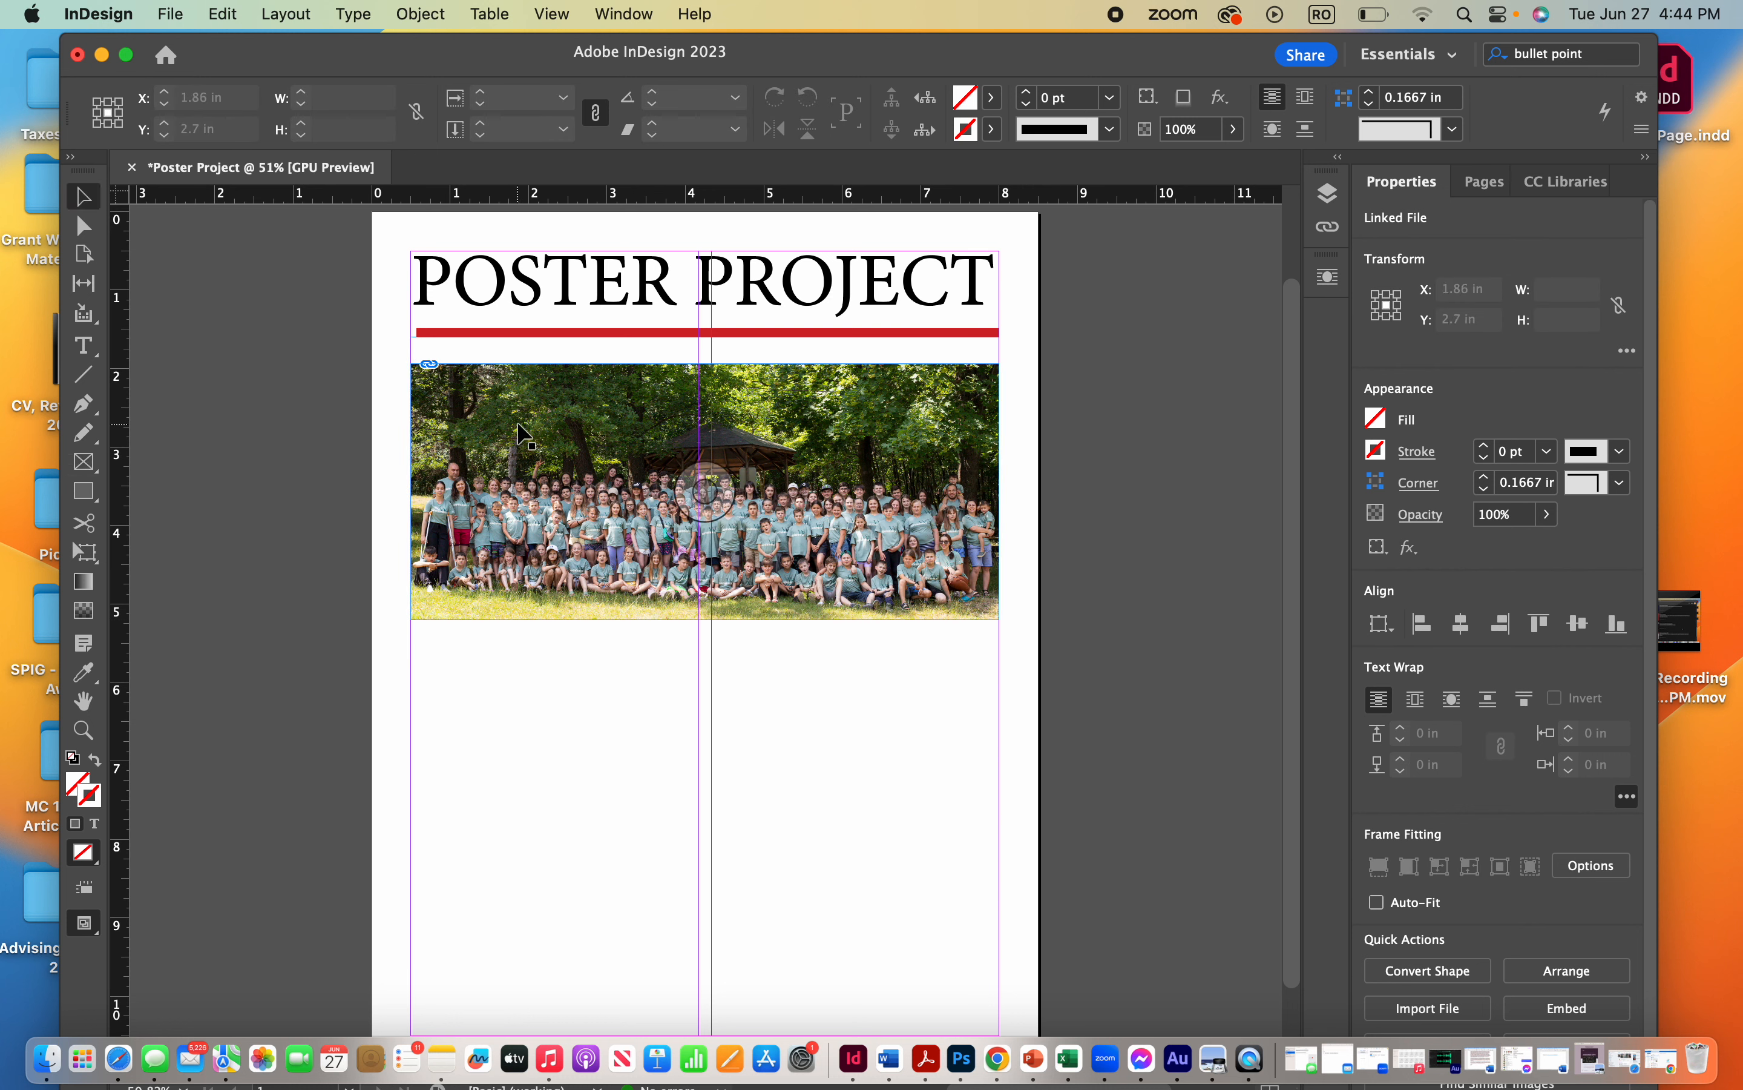
click(710, 569)
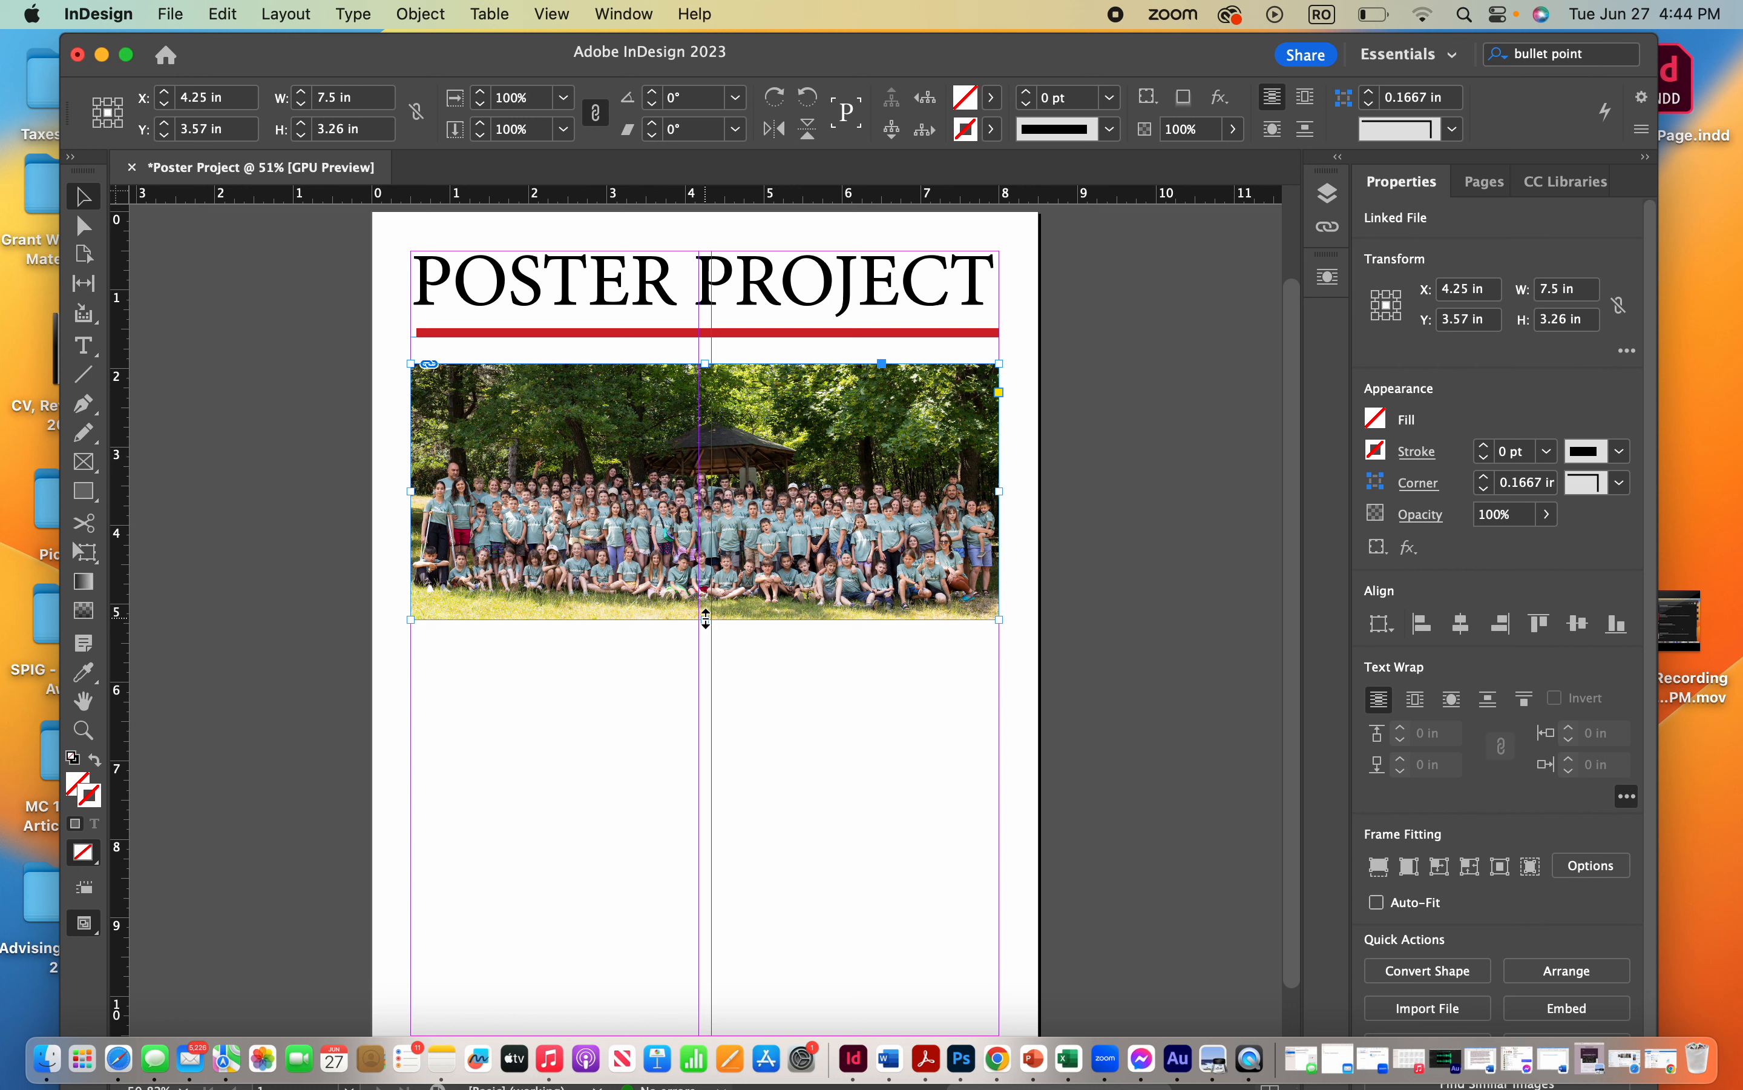
drag(705, 618, 706, 629)
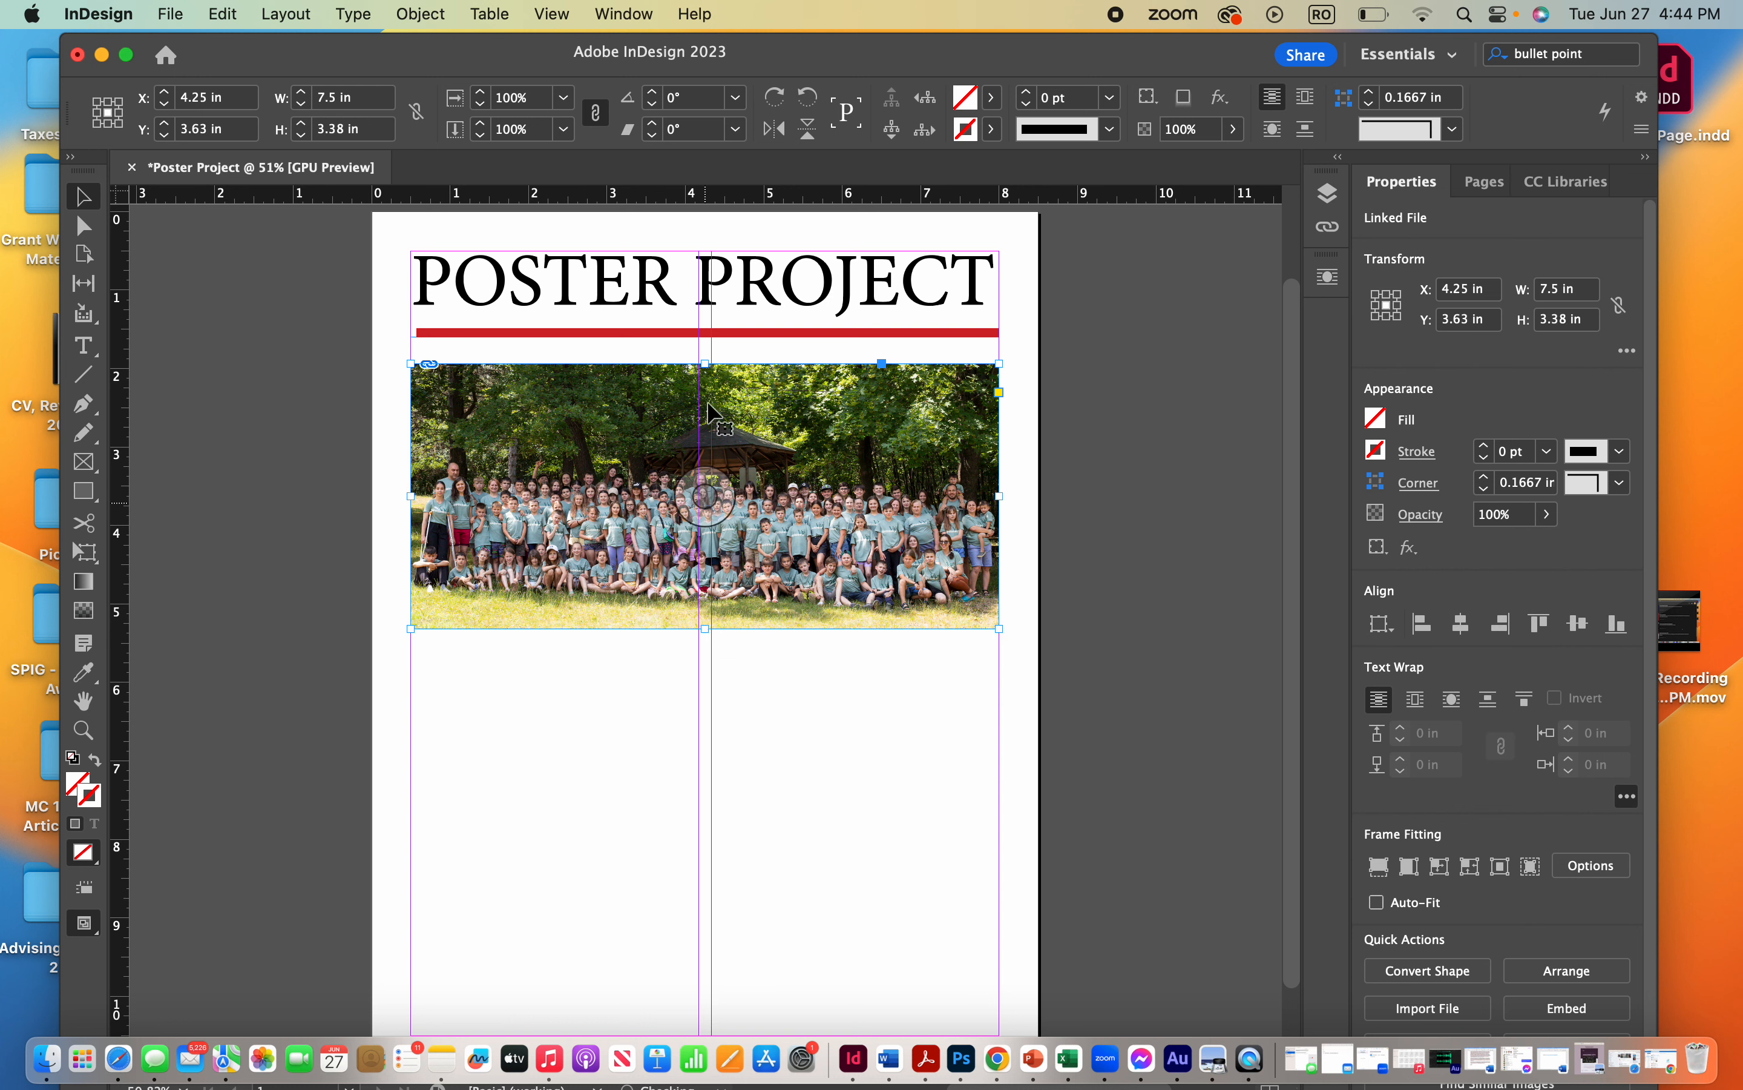
drag(705, 363, 709, 406)
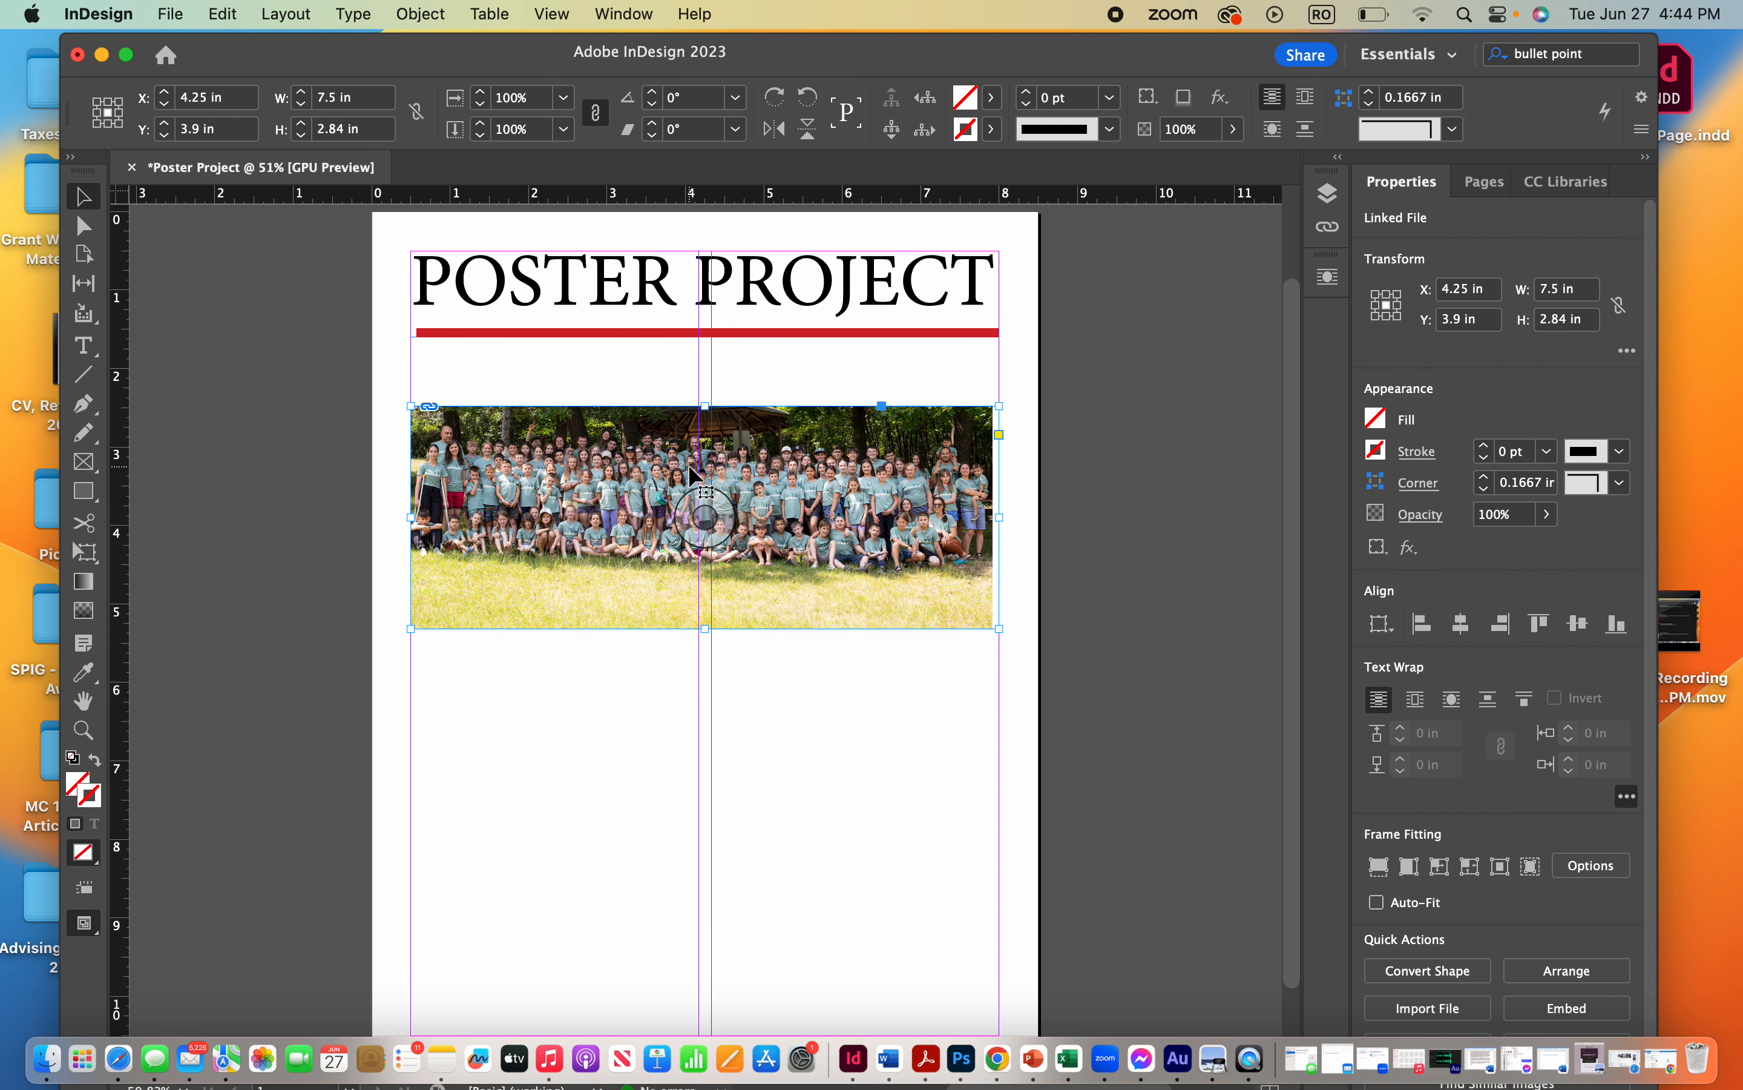
Shift the photo downward inside its frame, to a content Y offset of about 1.02 in, without moving the frame
drag(709, 528, 708, 542)
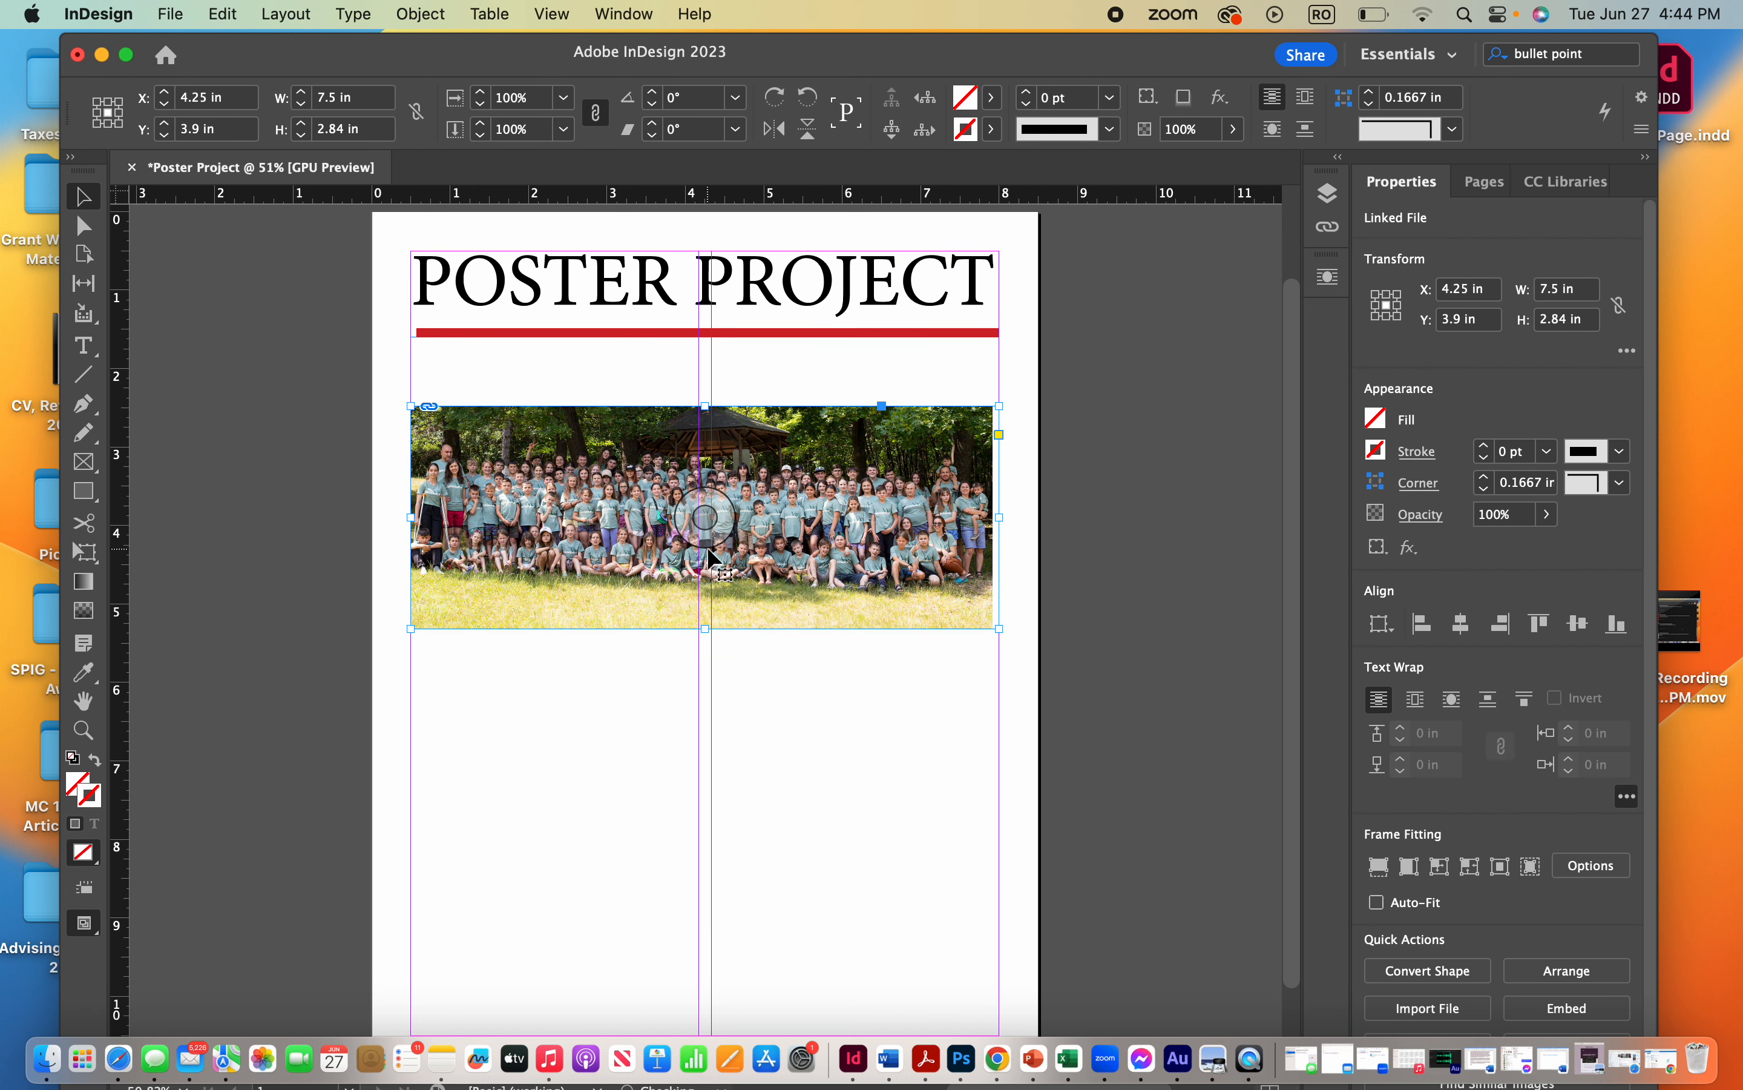
click(86, 230)
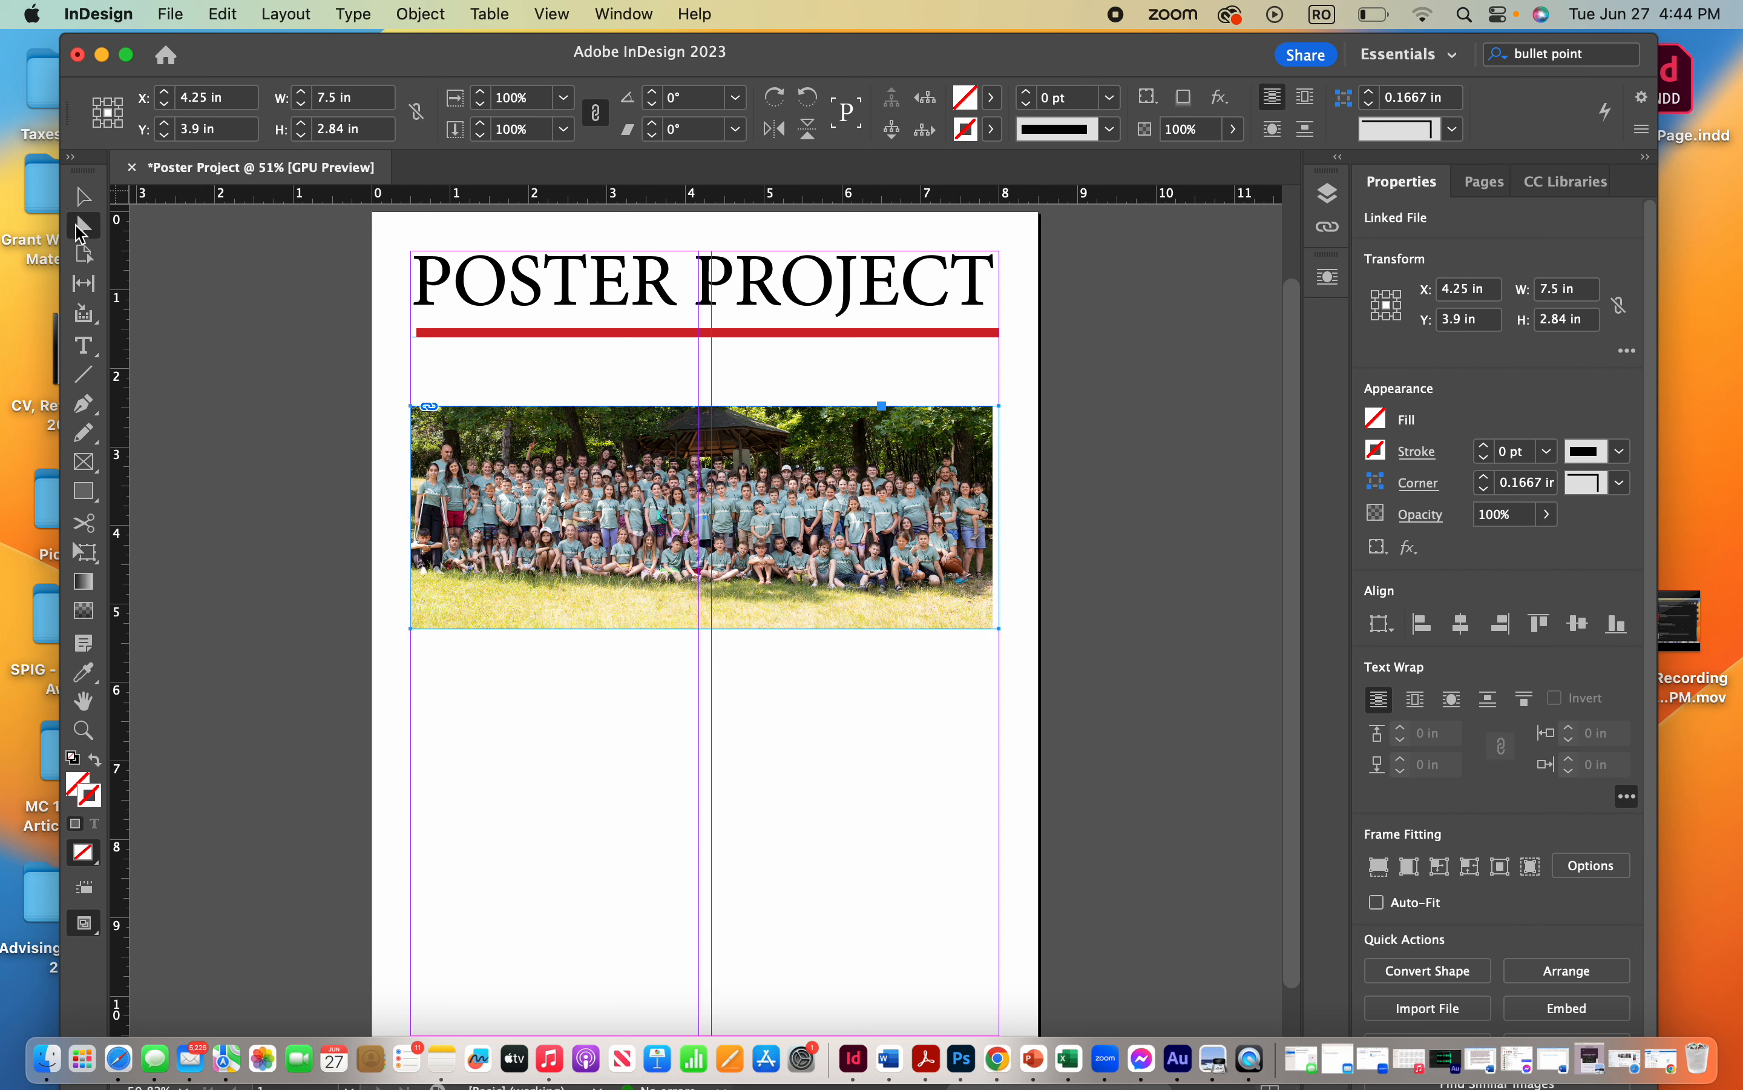
click(697, 562)
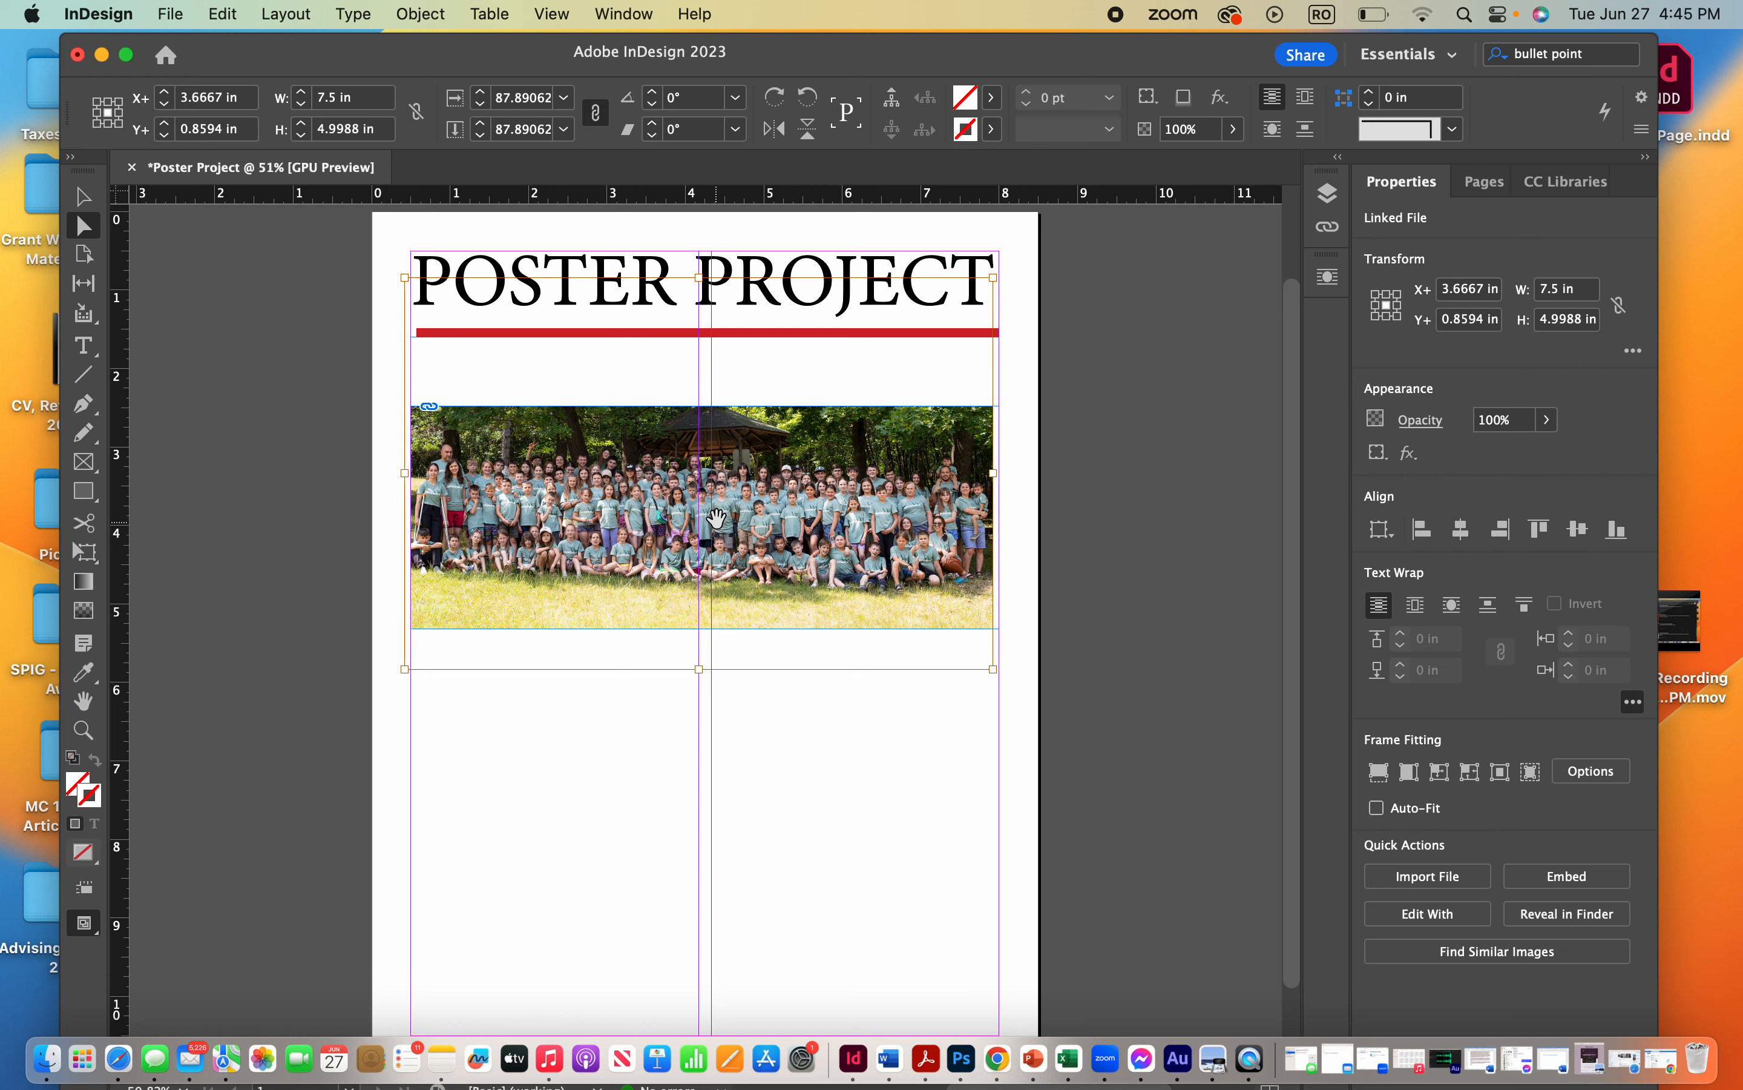
mouse_move(723, 555)
mouse_down()
mouse_move(727, 569)
mouse_move(716, 438)
mouse_move(712, 519)
mouse_up()
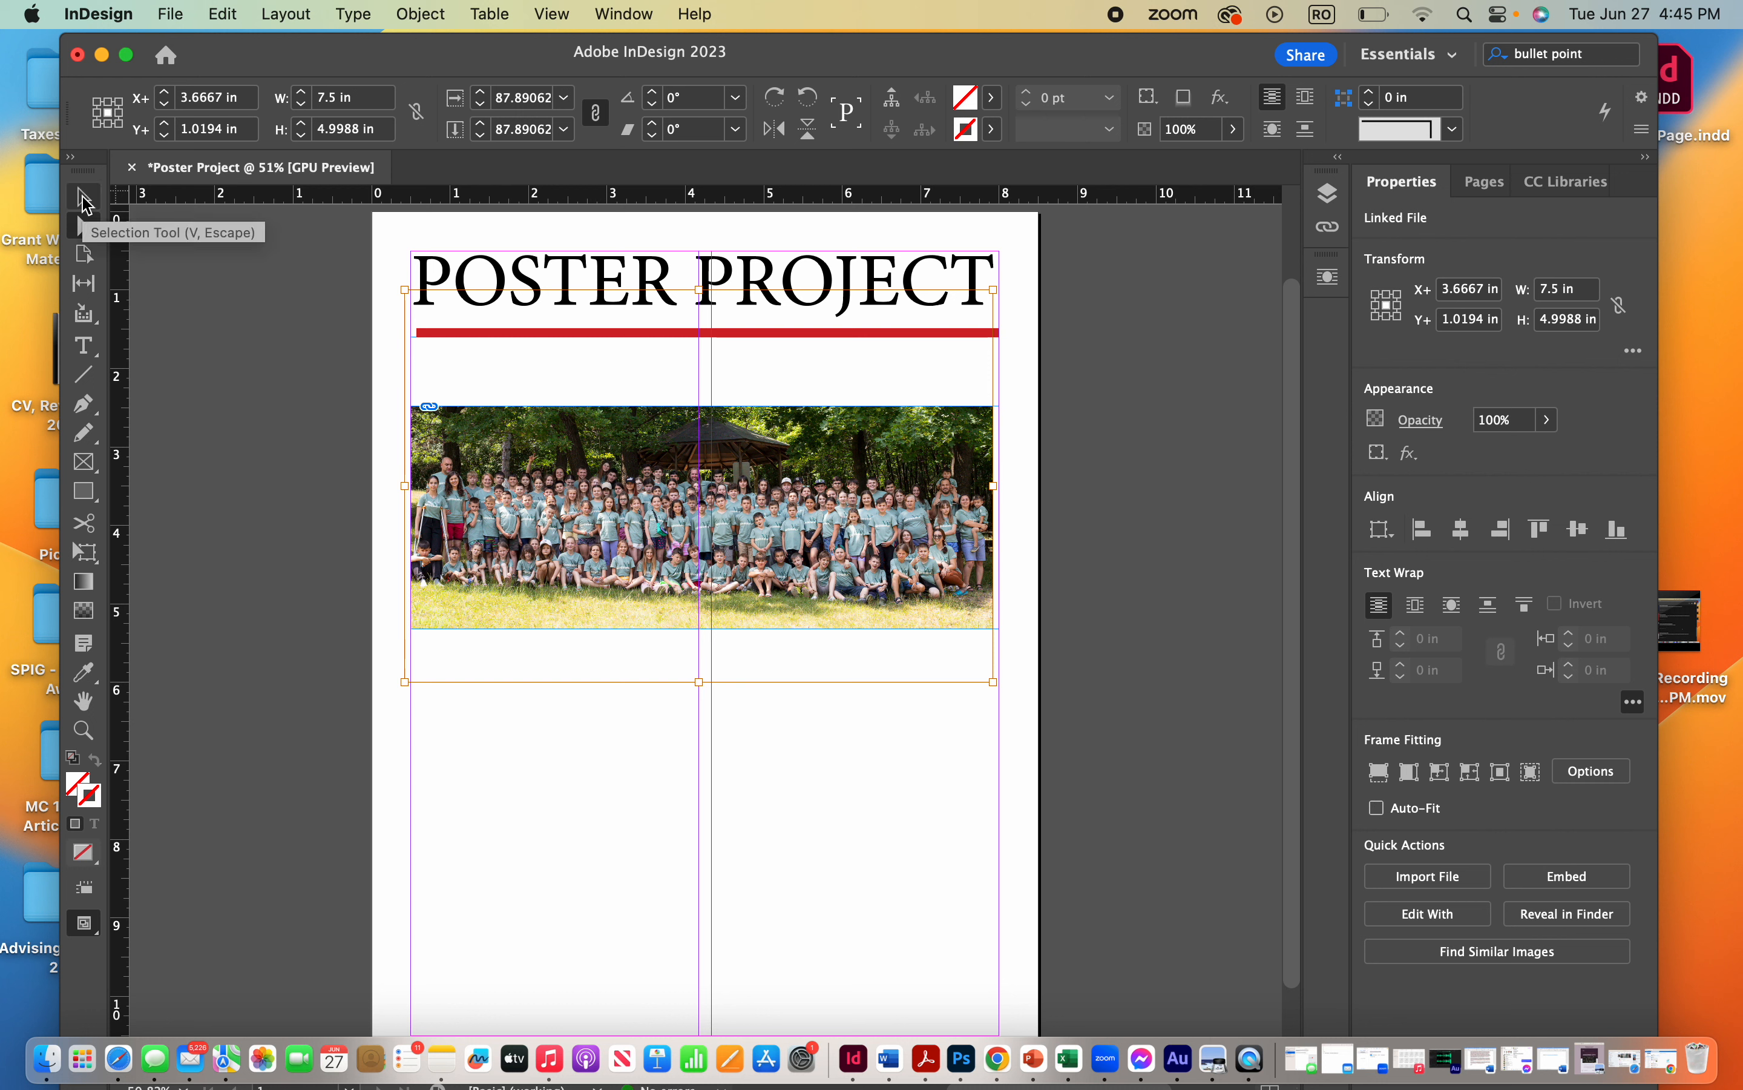
Crop the photo's frame inward from its upper-left corner to about 5.24 by 2.82 in
click(88, 204)
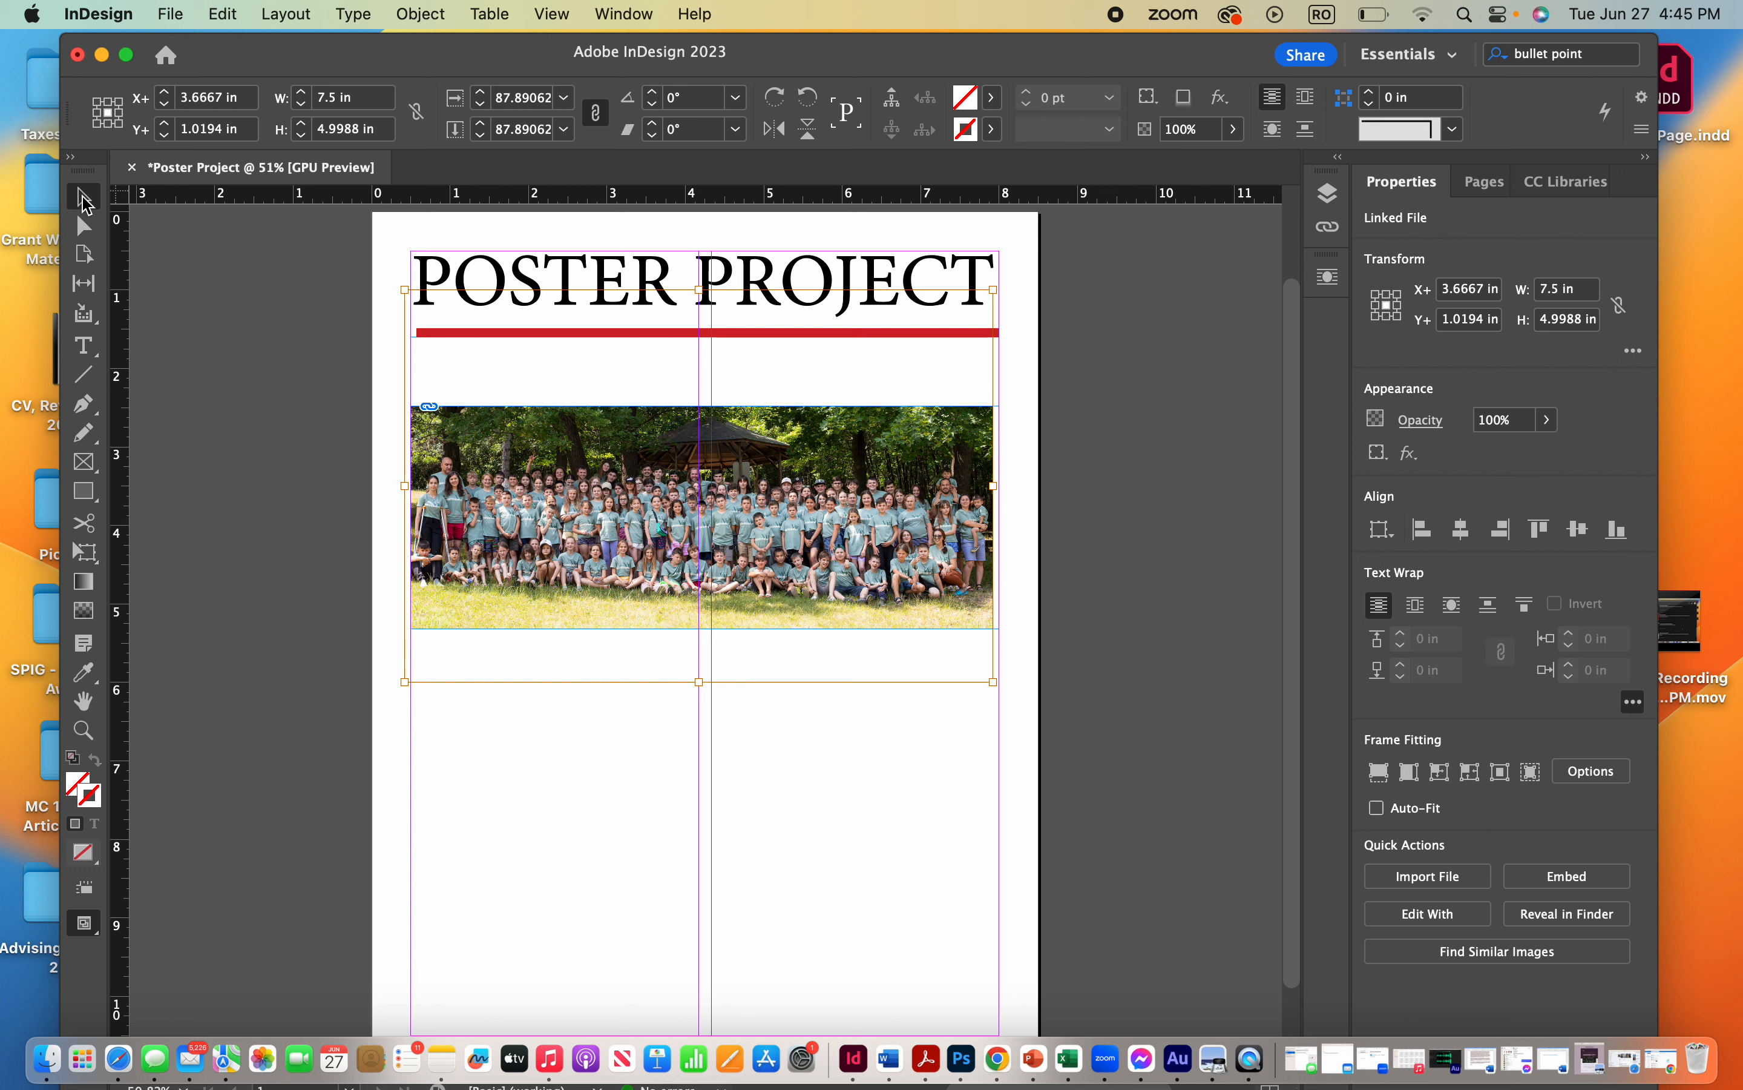
click(419, 424)
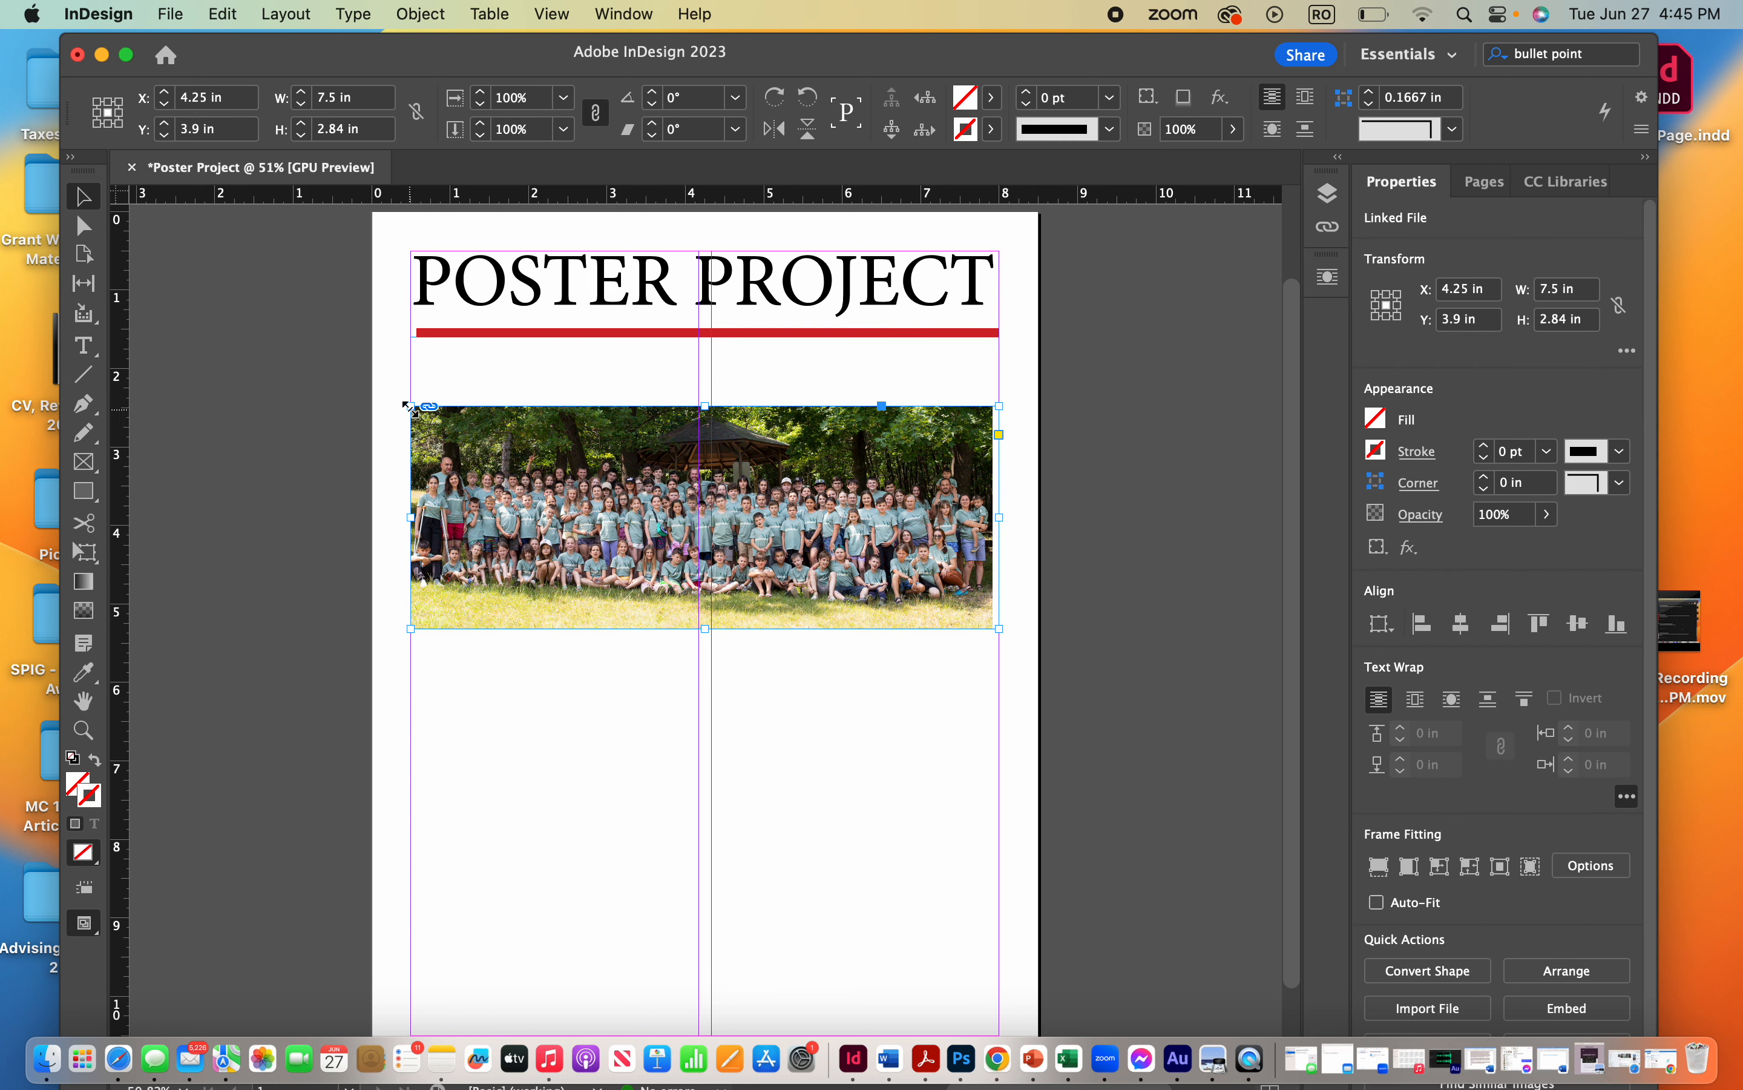
drag(410, 405, 586, 408)
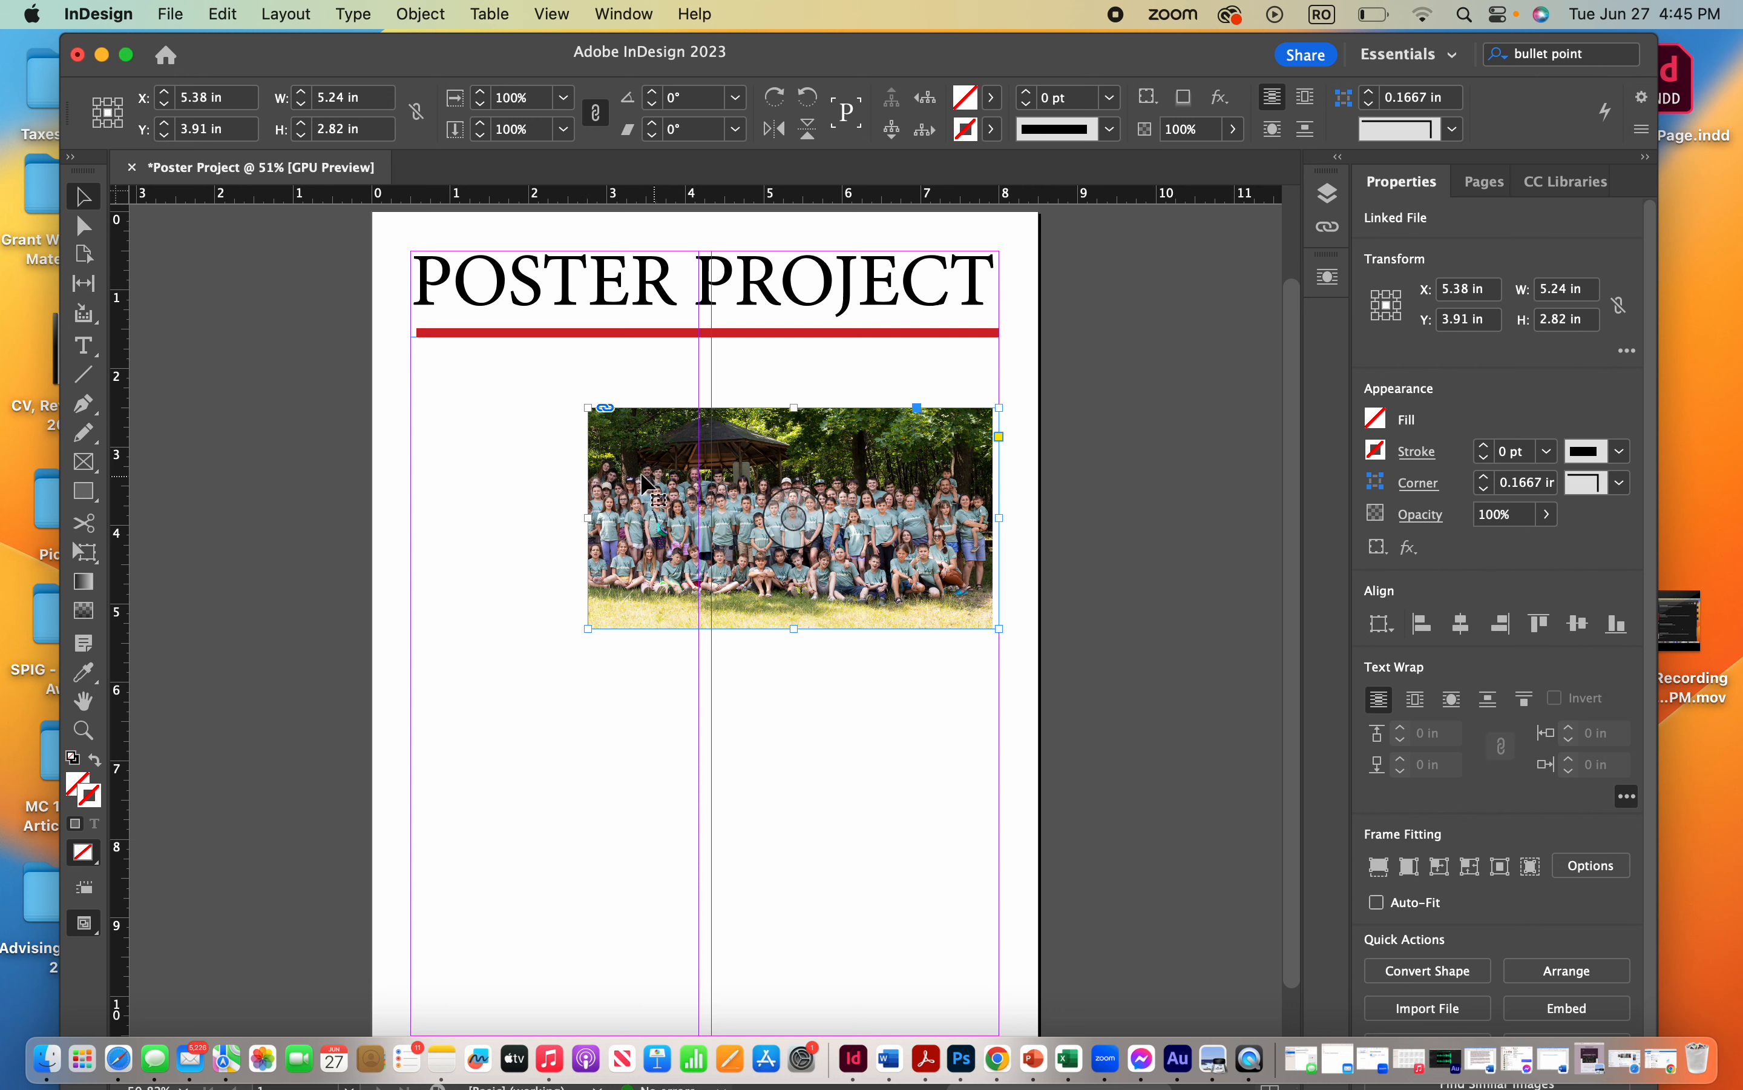
Widen the group photo's frame leftward to 7.5 in and draw an ellipse frame about 1.97 by 1.92 in below it
drag(588, 517, 413, 514)
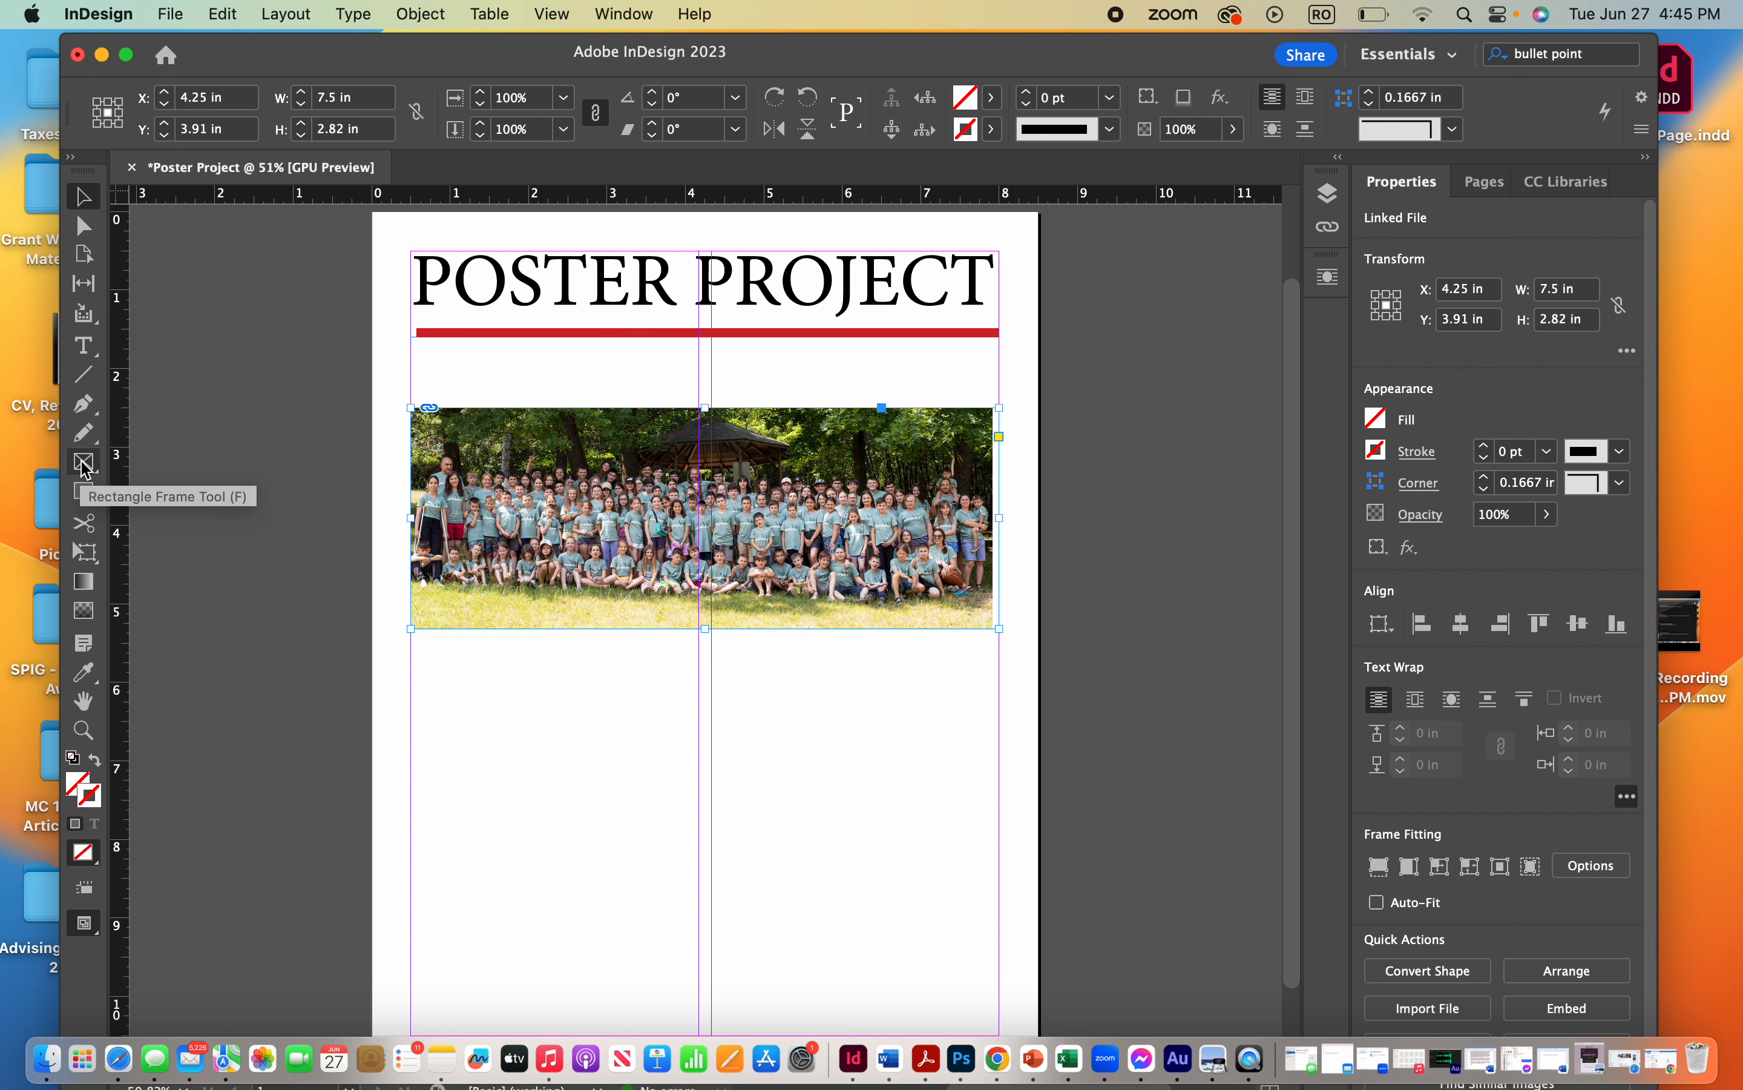
click(84, 463)
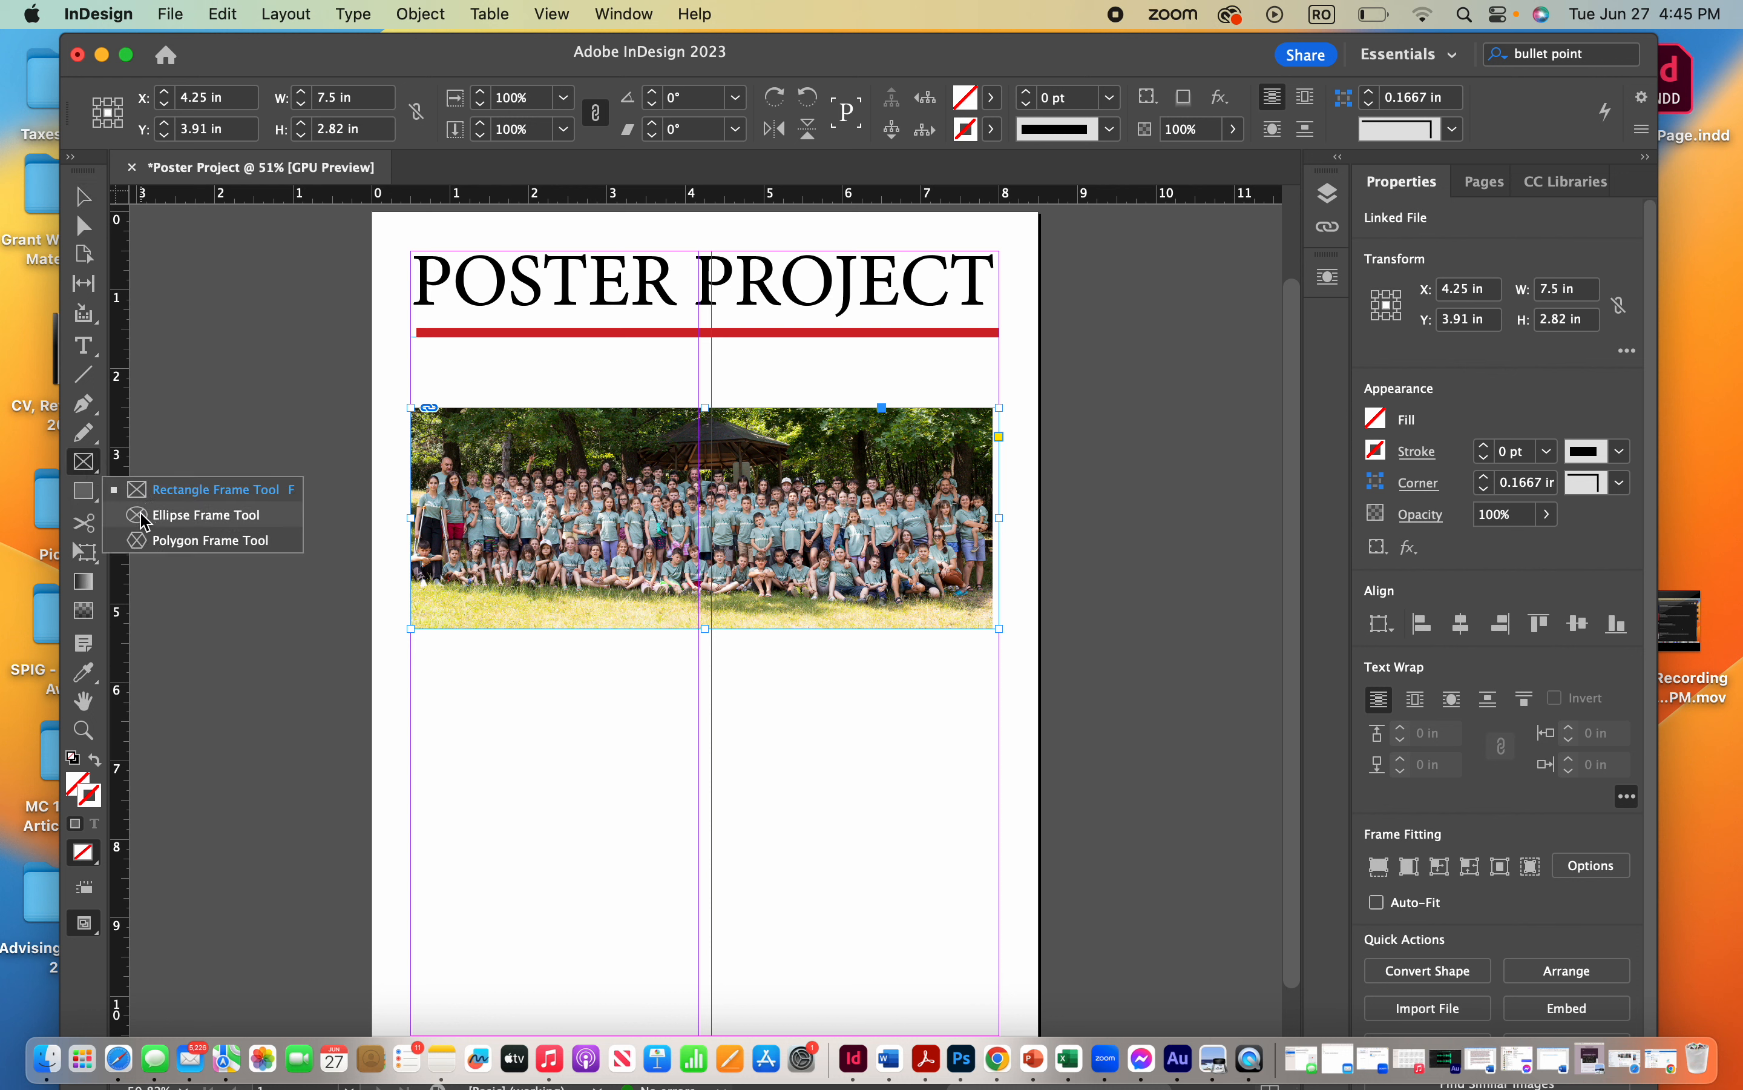
click(145, 517)
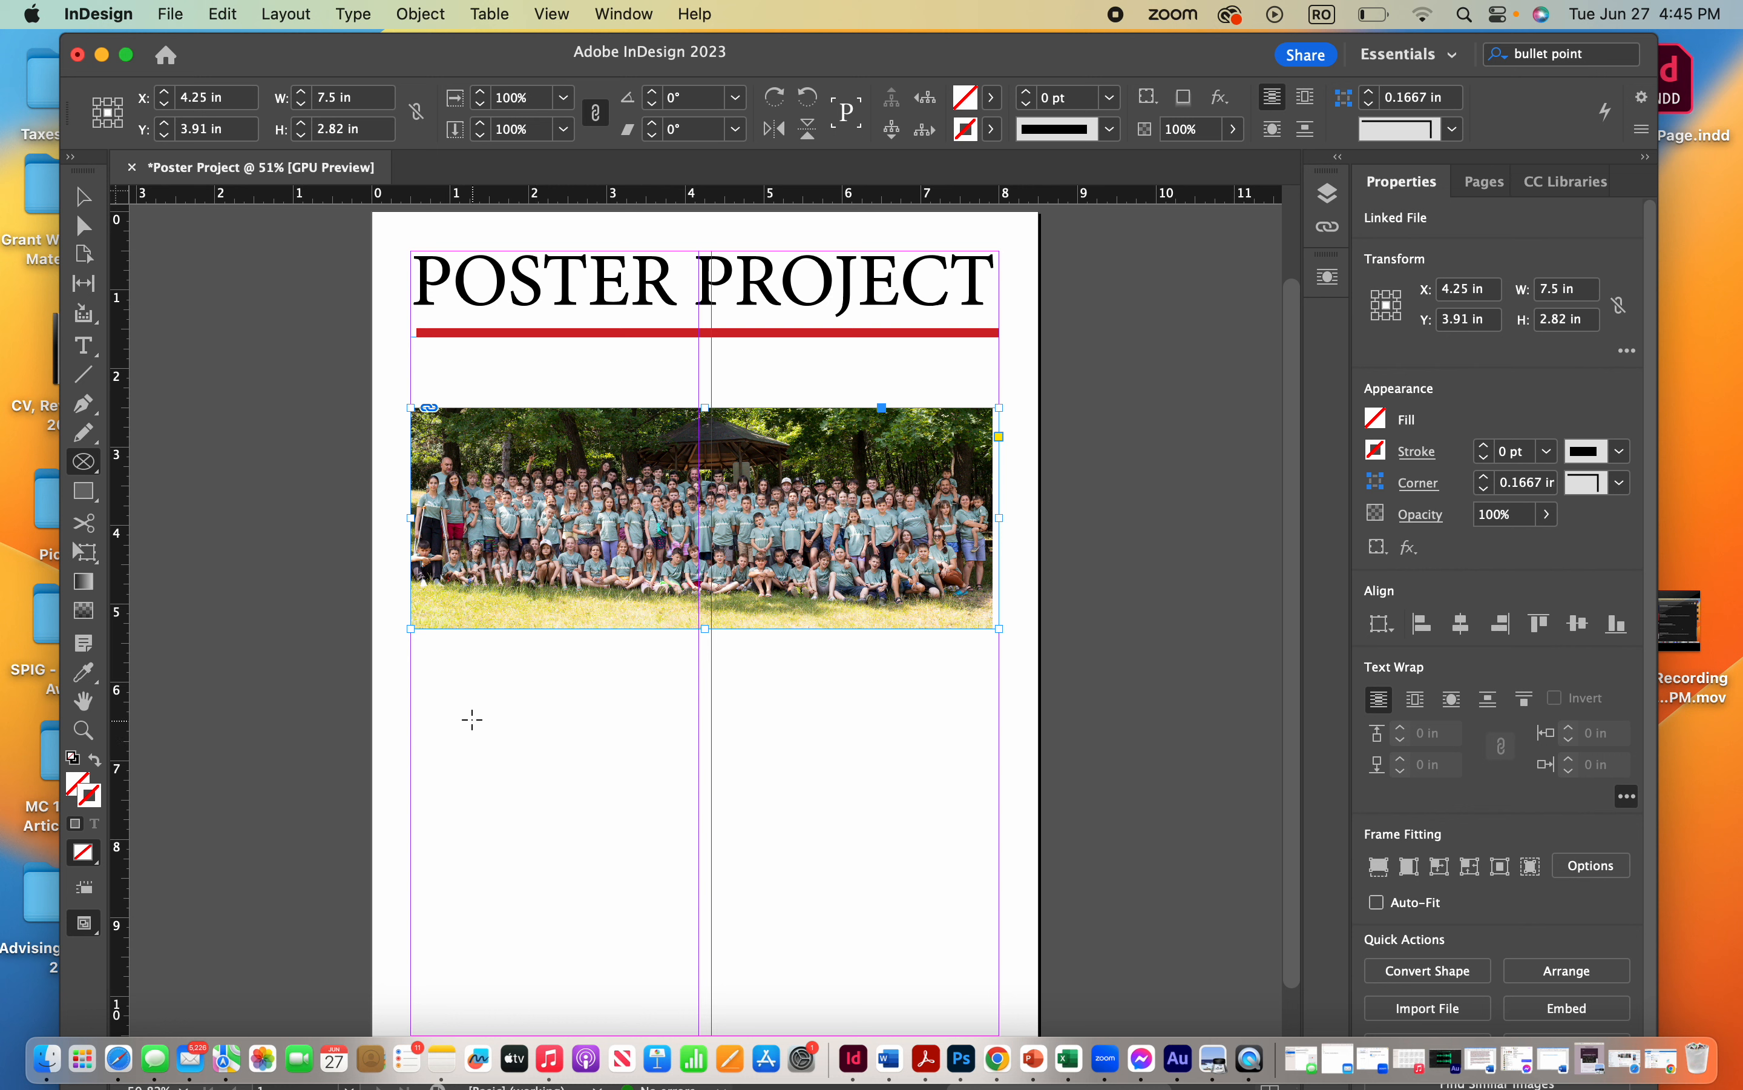
drag(472, 718, 625, 869)
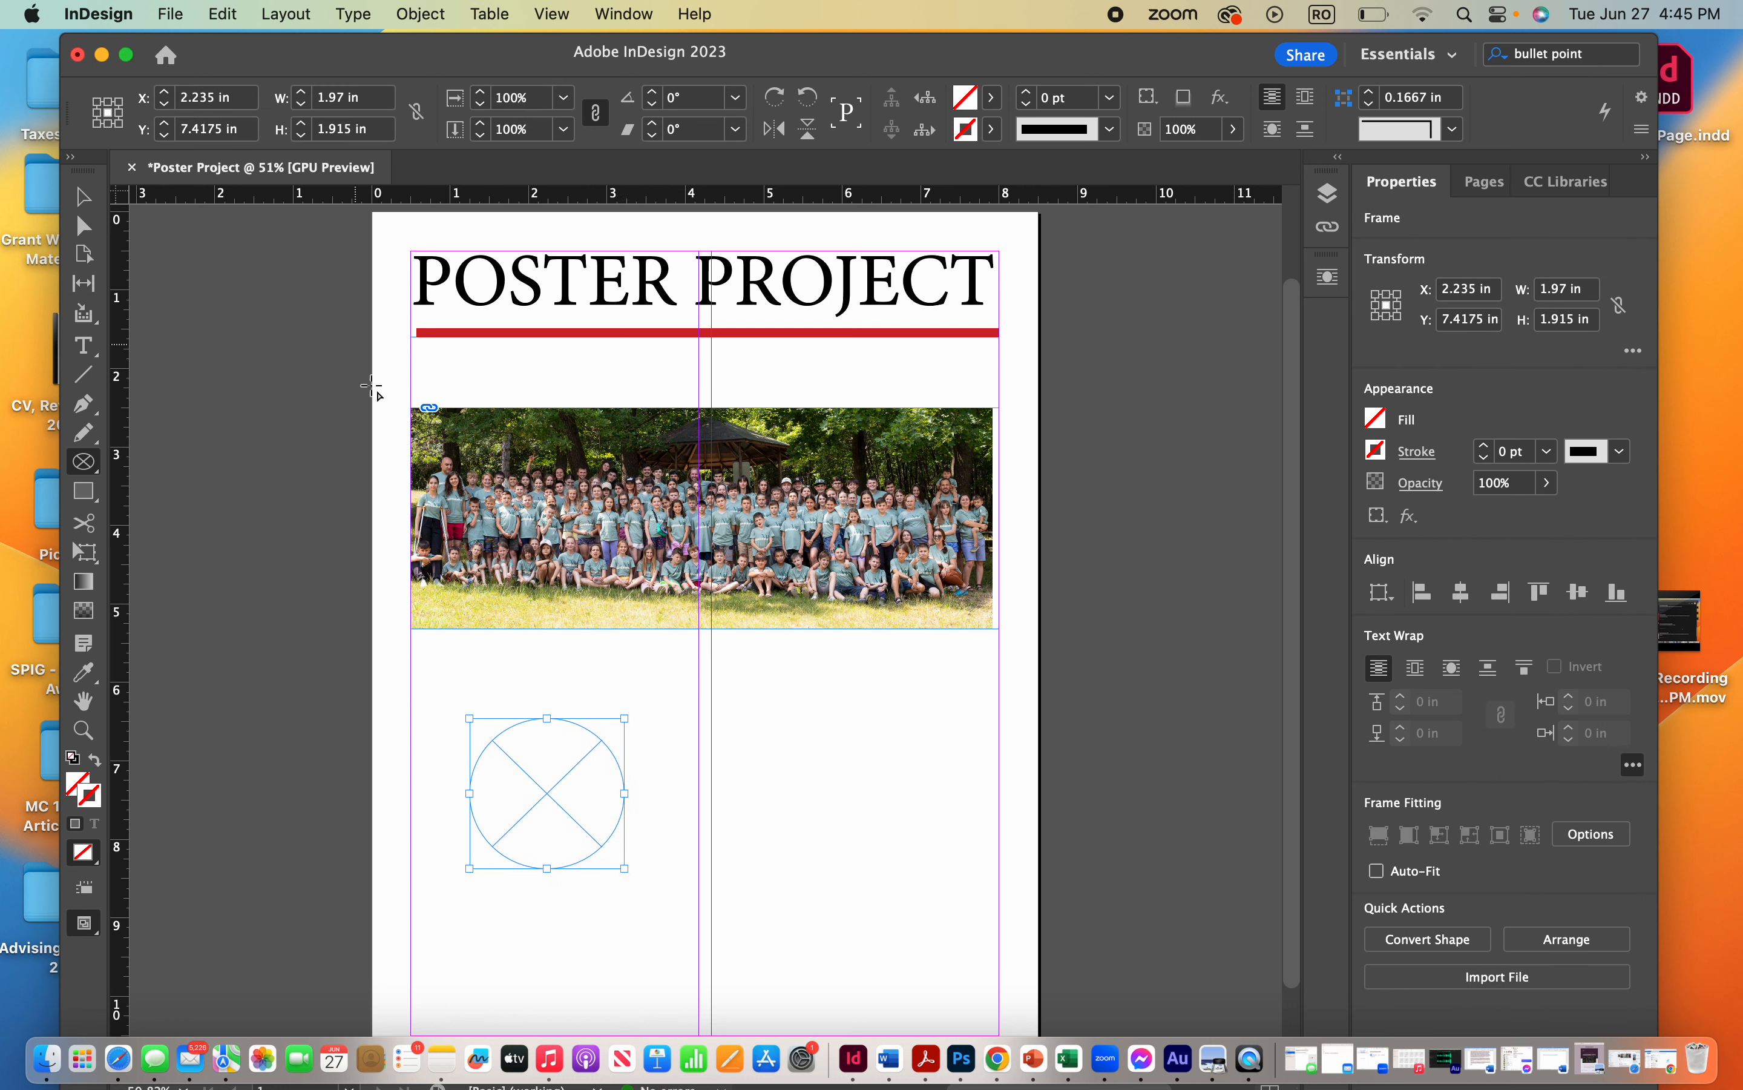
Place the head shot JPG from the Desktop inside the ellipse frame
click(173, 16)
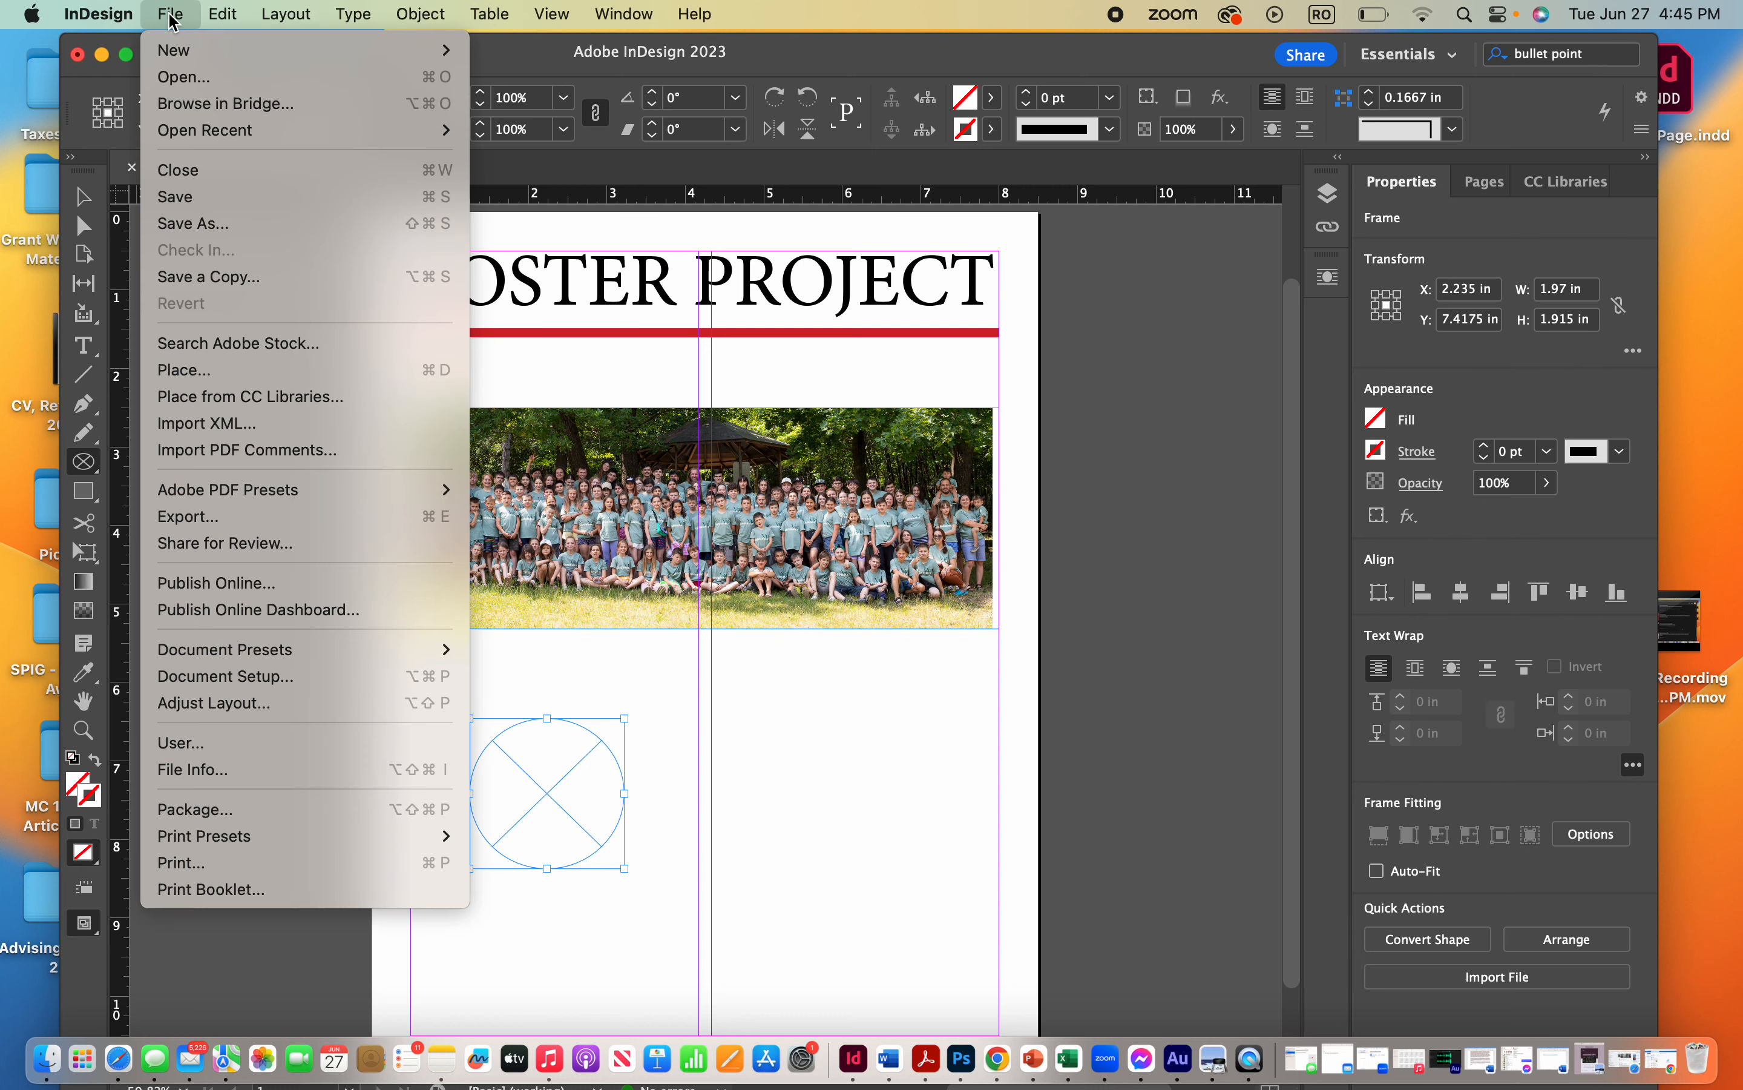
click(216, 371)
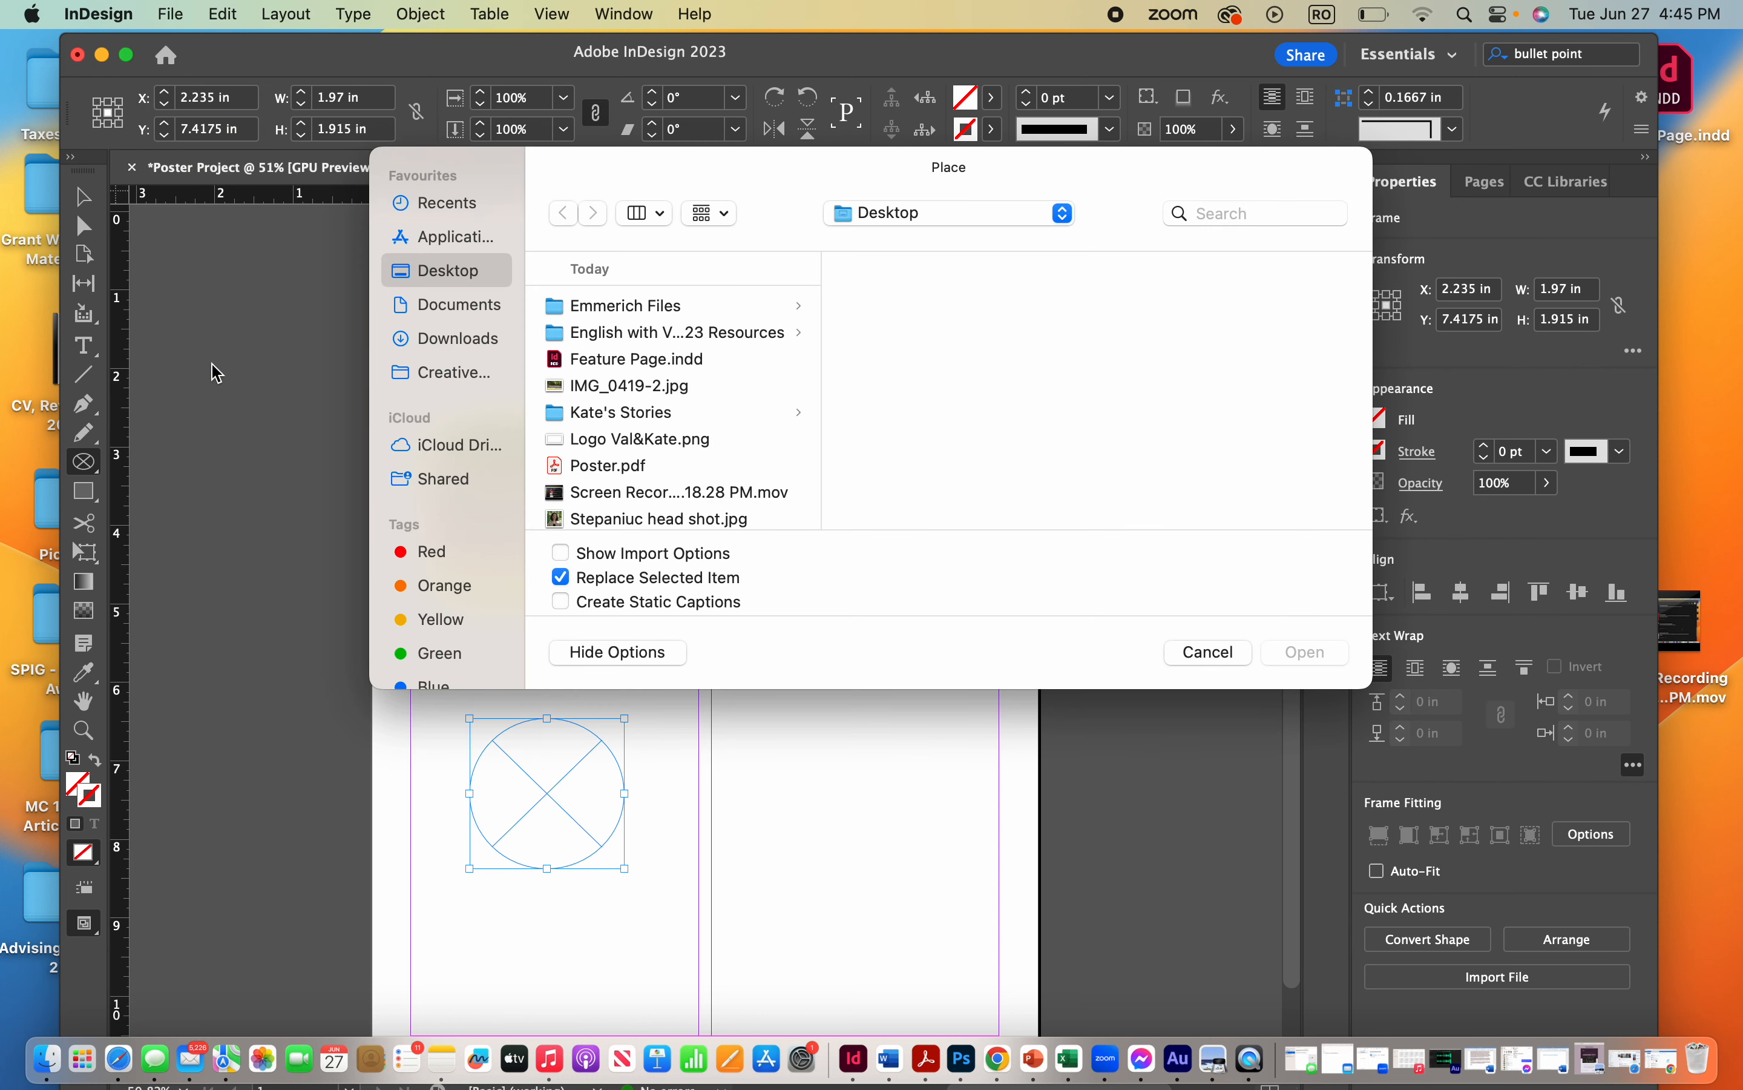
scroll(585, 421, down, 3)
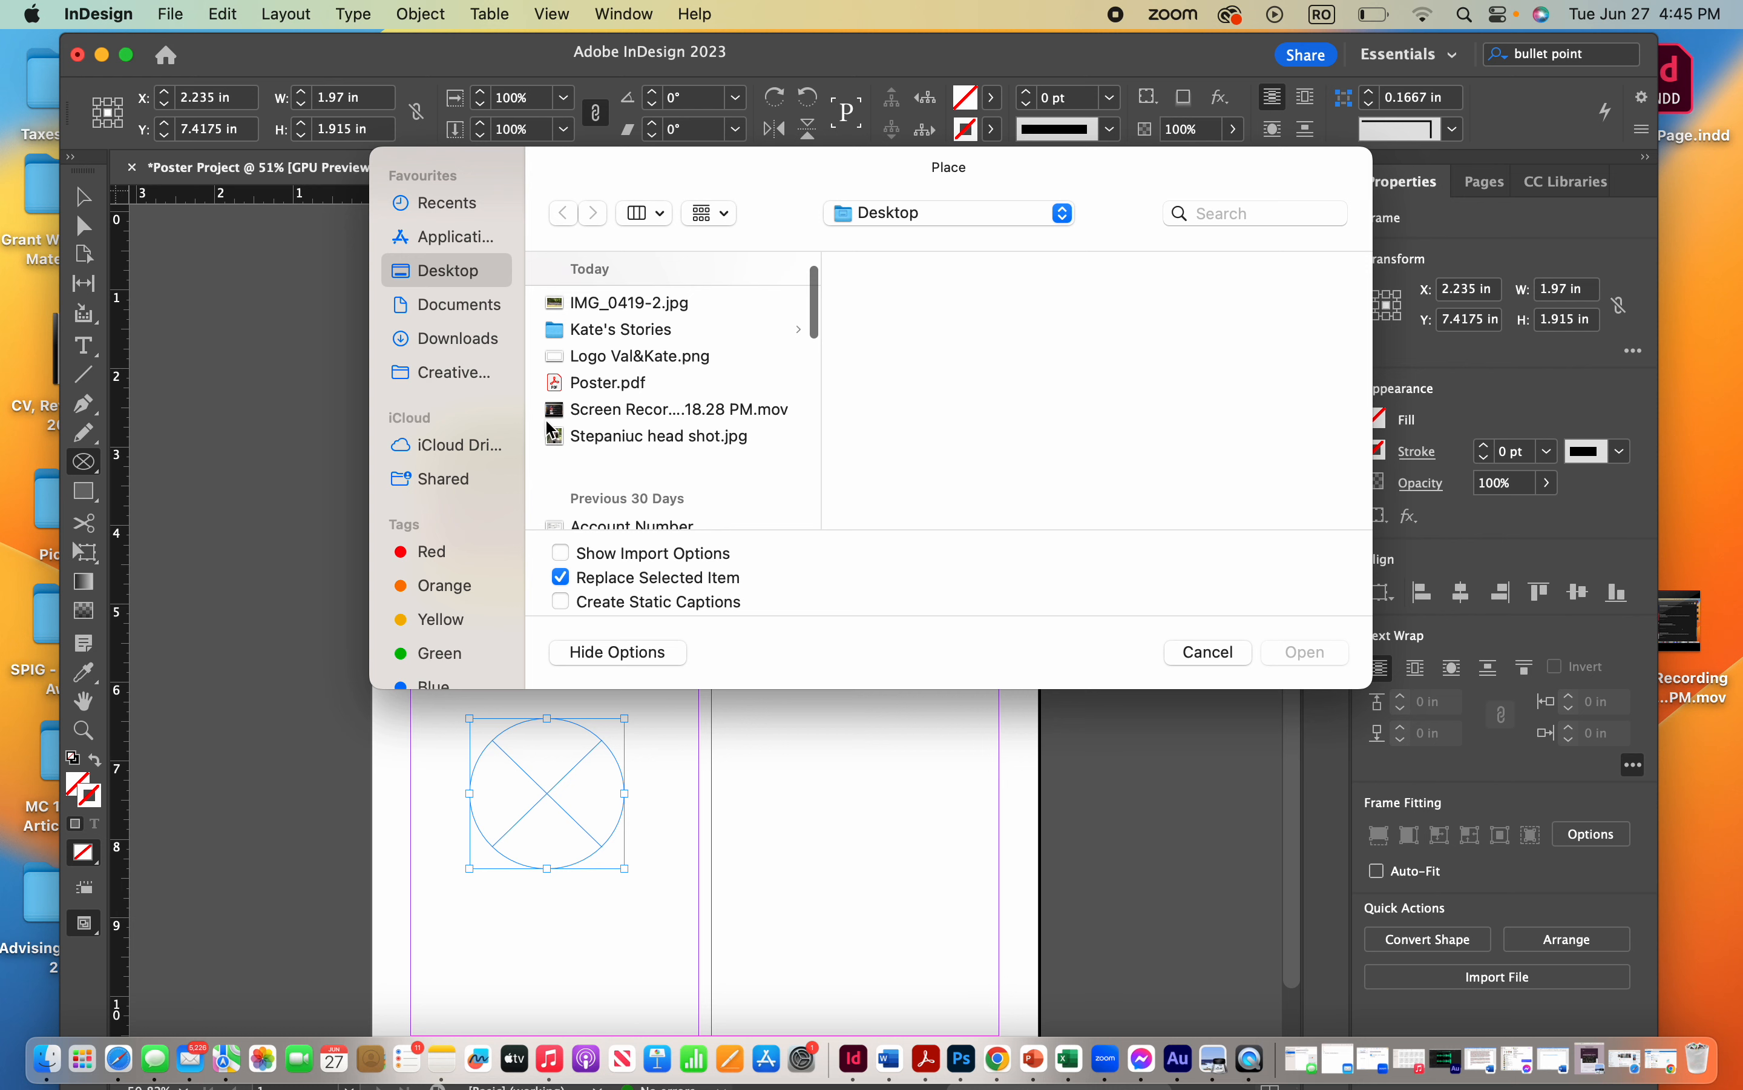
click(552, 411)
click(556, 438)
click(1314, 654)
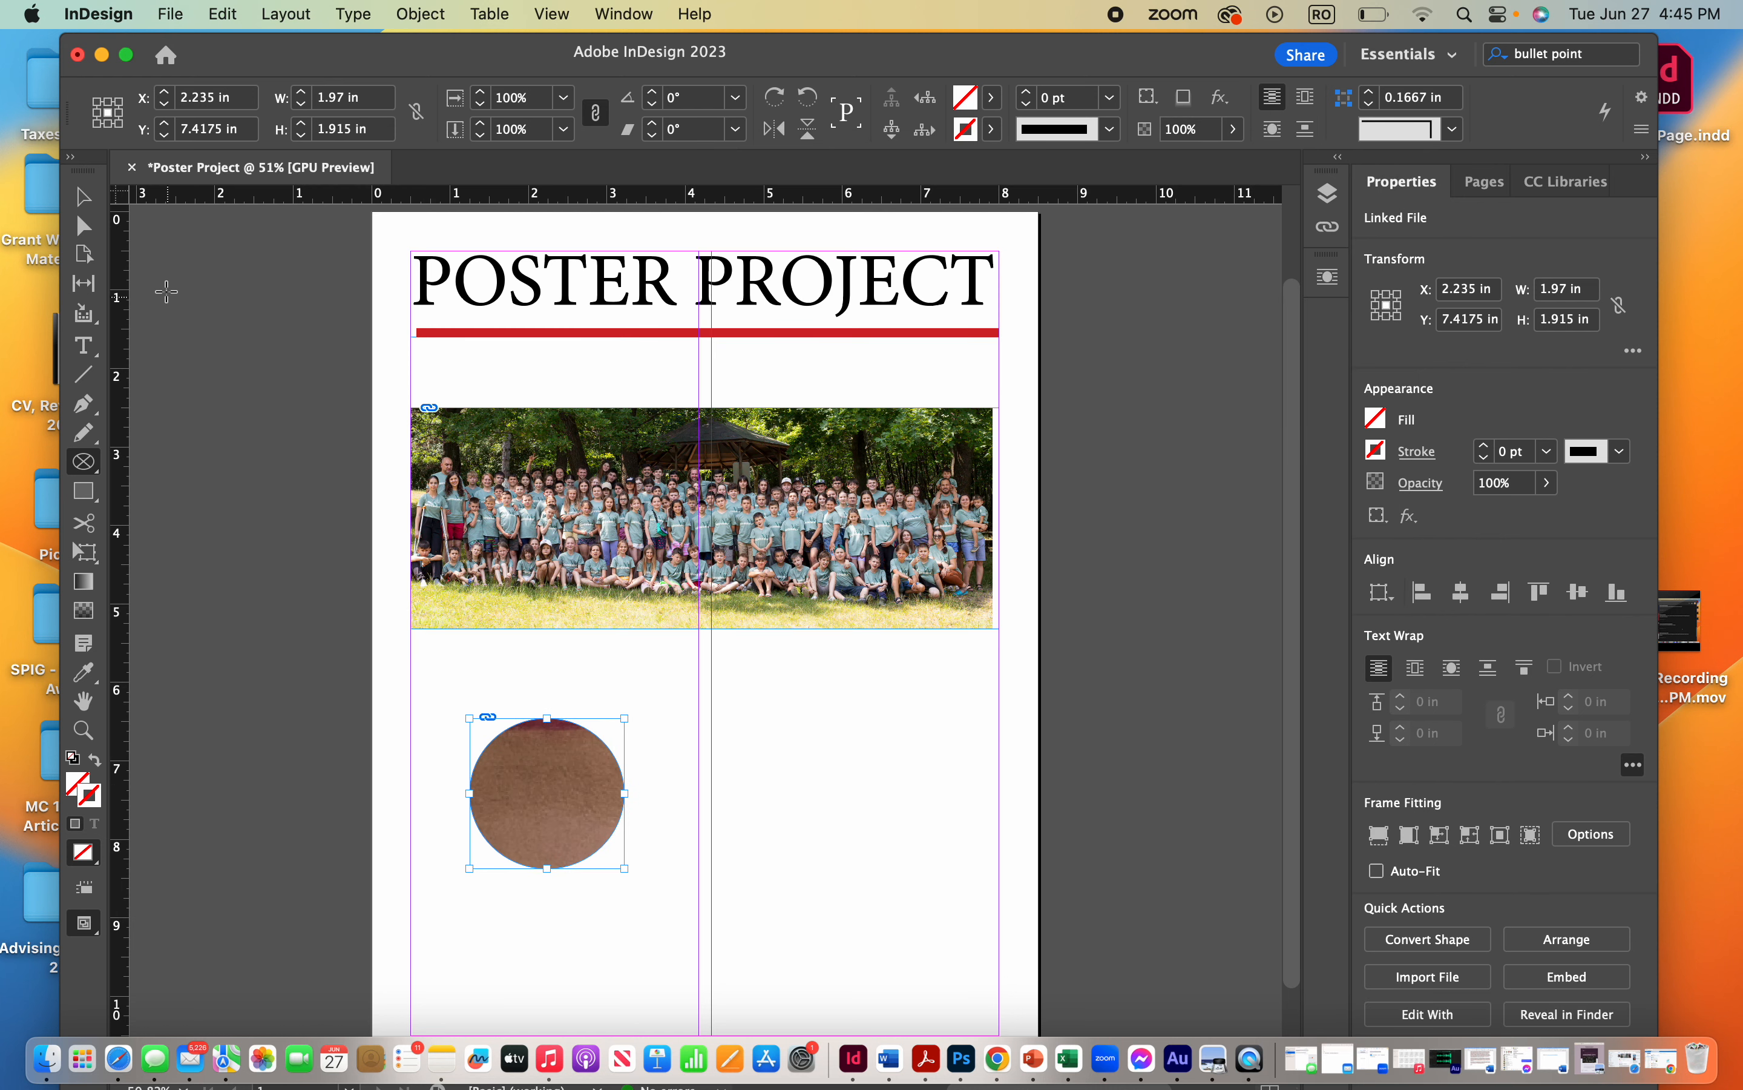
Scale the head shot down to about 4.08% inside its ellipse frame, nudge it so the face fits, and deselect it
click(84, 227)
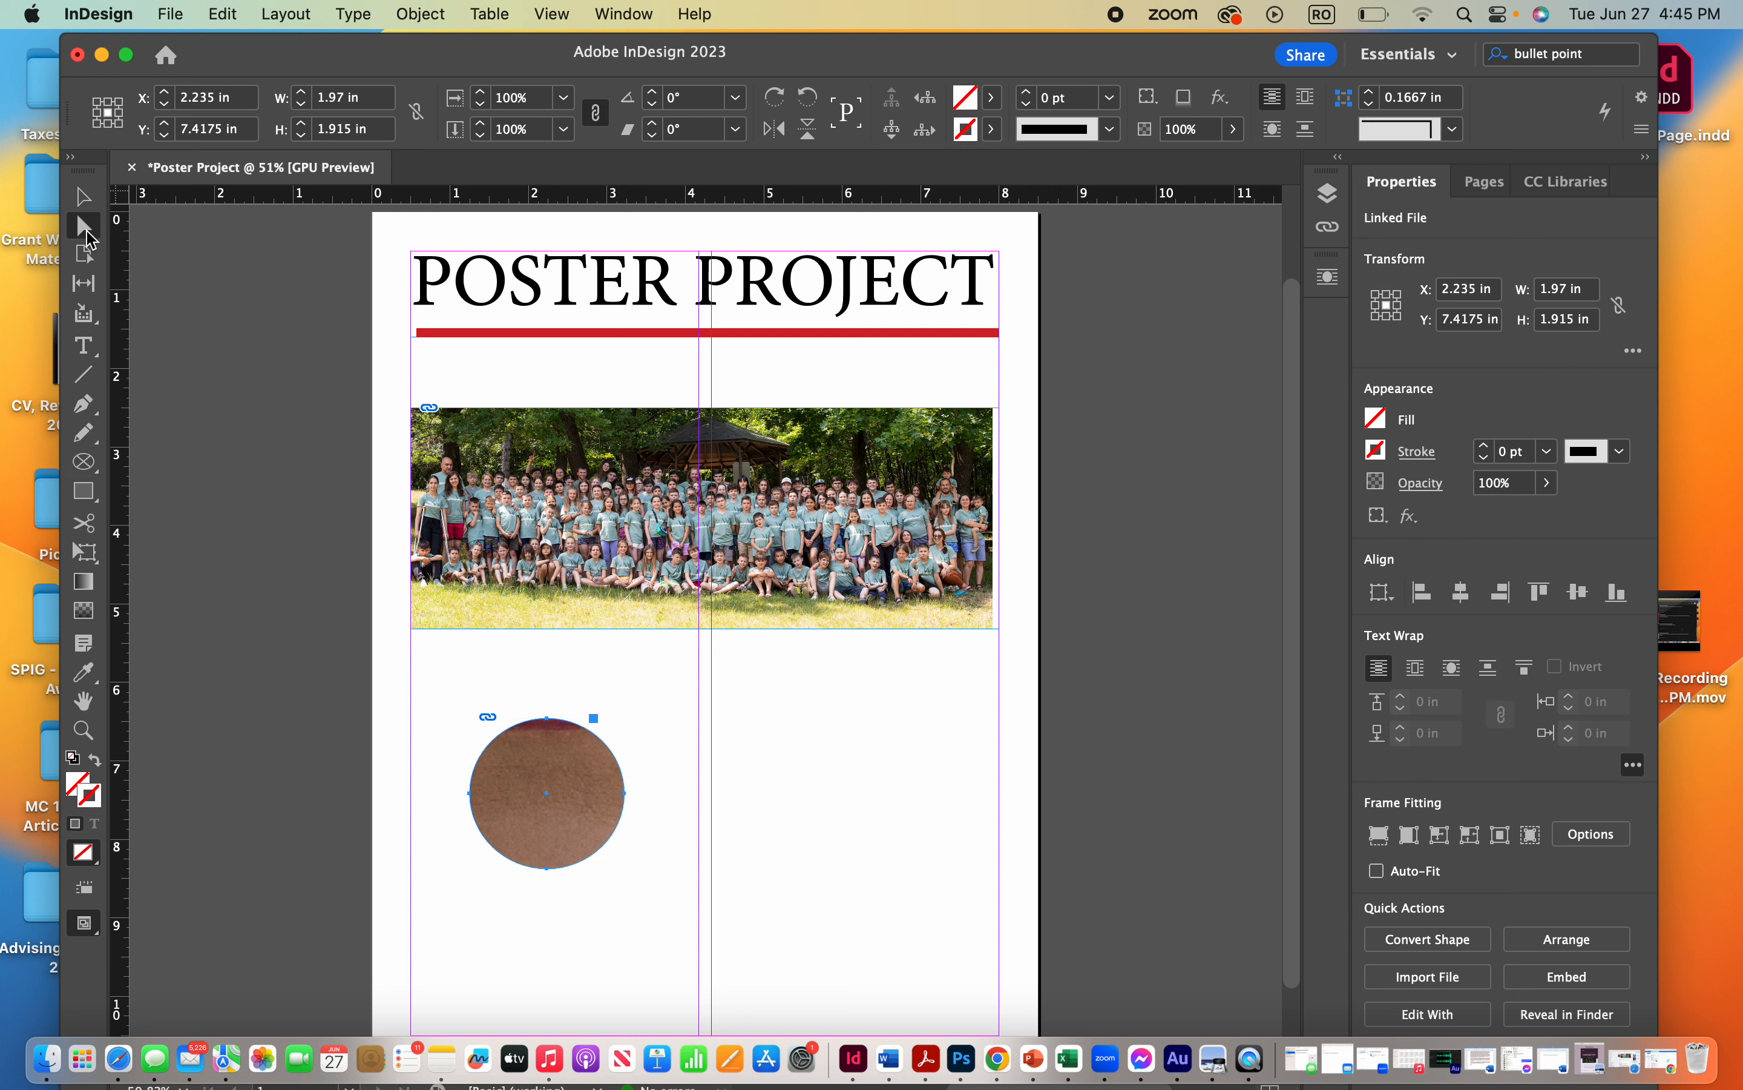
click(528, 773)
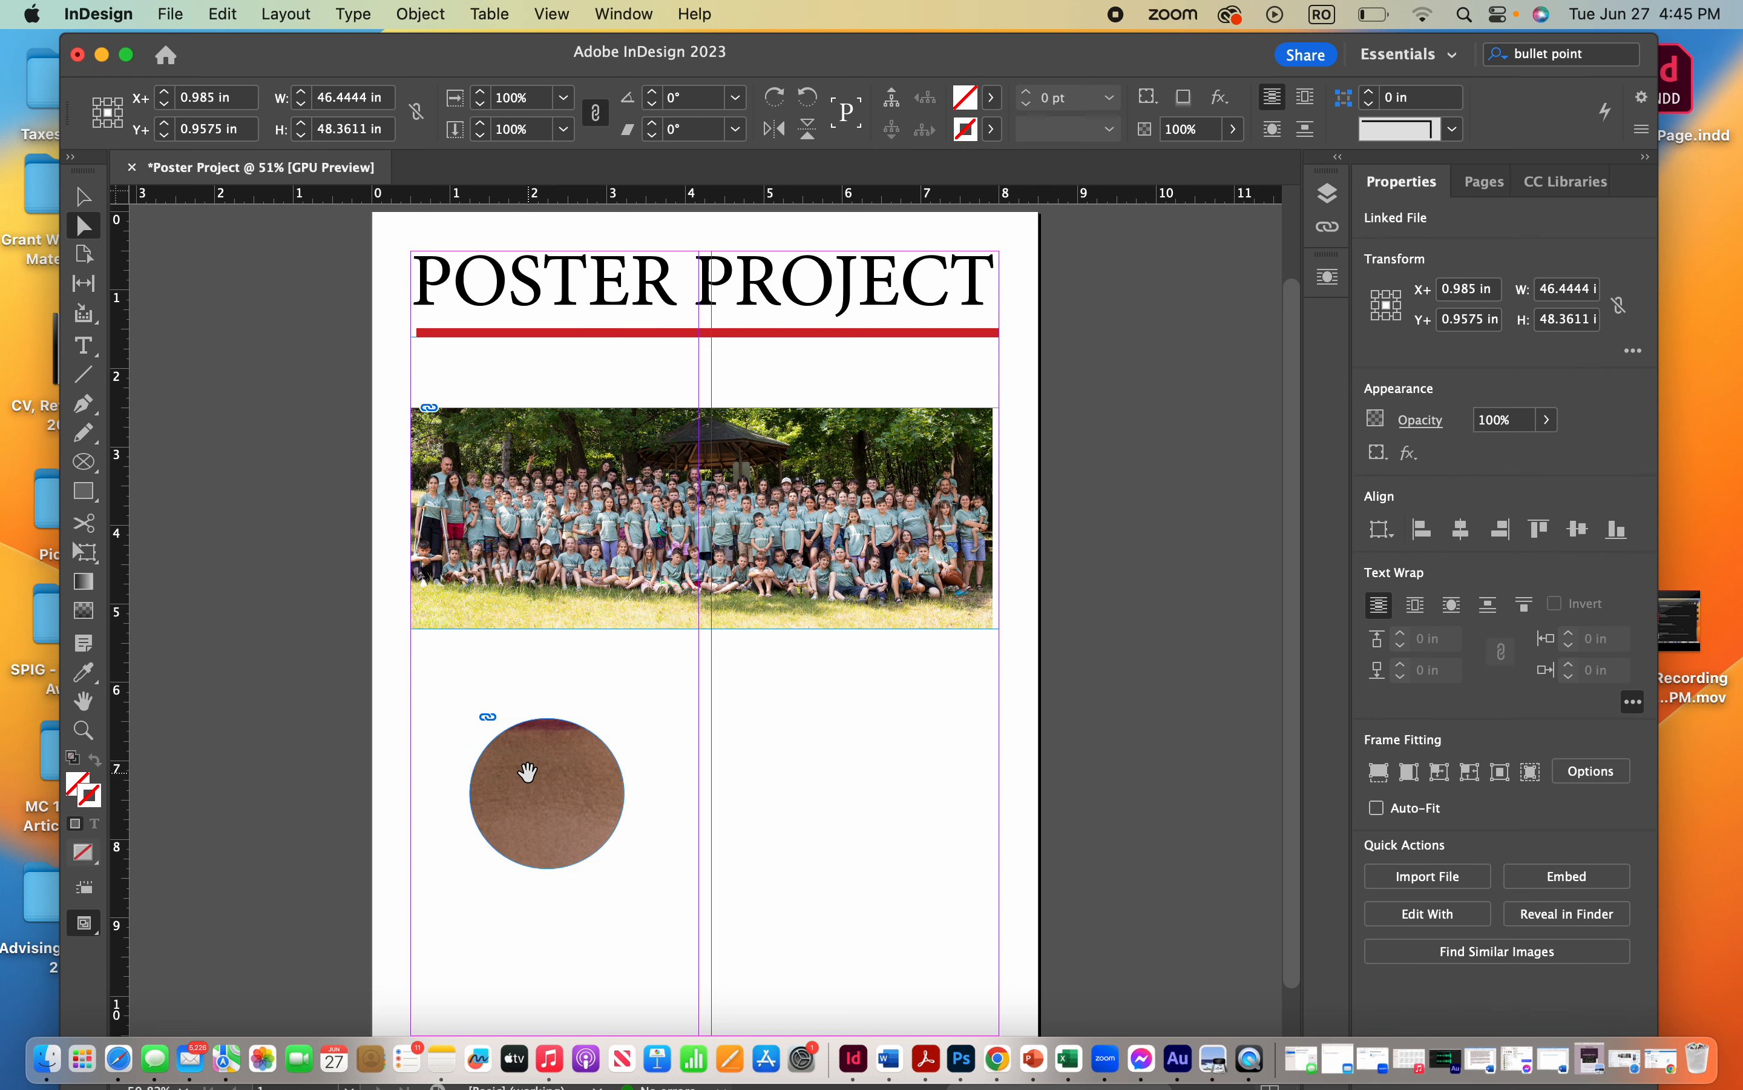
key(alt+super+comma)
key(alt+super+comma)
key(alt+super+comma)
key(alt+super+comma)
key(alt+super+comma)
key(alt+super+comma)
key(alt+super+comma)
key(alt+super+comma)
key(alt+super+comma)
key(alt+super+comma)
key(alt+super+comma)
key(alt+super+comma)
key(alt+super+comma)
key(alt+super+comma)
key(alt+super+comma)
key(alt+super+comma)
key(alt+super+comma)
key(alt+super+comma)
key(alt+super+comma)
key(alt+super+comma)
key(alt+super+comma)
key(alt+super+comma)
key(alt+super+comma)
key(alt+super+comma)
key(alt+super+comma)
key(alt+super+comma)
key(alt+super+comma)
key(alt+super+comma)
key(alt+super+comma)
key(alt+super+comma)
key(alt+super+comma)
key(alt+super+comma)
key(alt+super+comma)
key(alt+super+comma)
key(alt+super+comma)
key(alt+super+comma)
key(alt+super+comma)
key(alt+super+comma)
key(alt+super+comma)
key(alt+super+comma)
drag(530, 778, 525, 782)
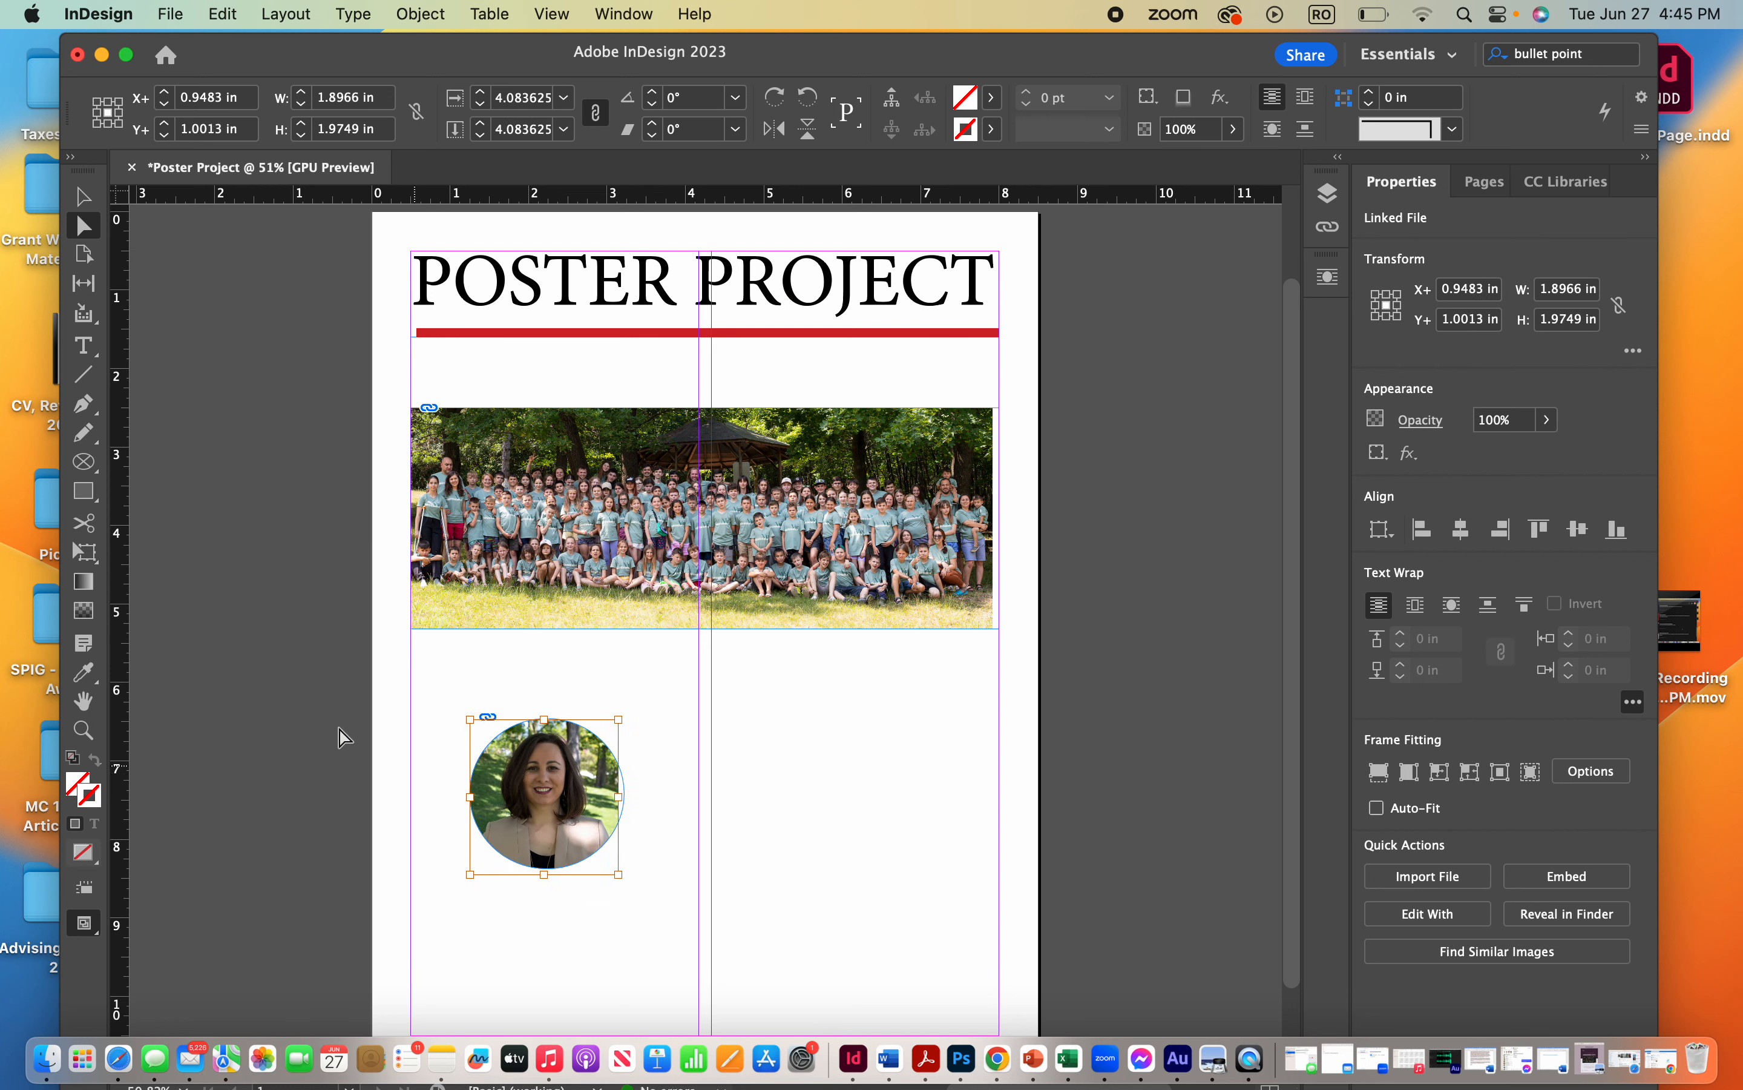
click(84, 196)
click(299, 506)
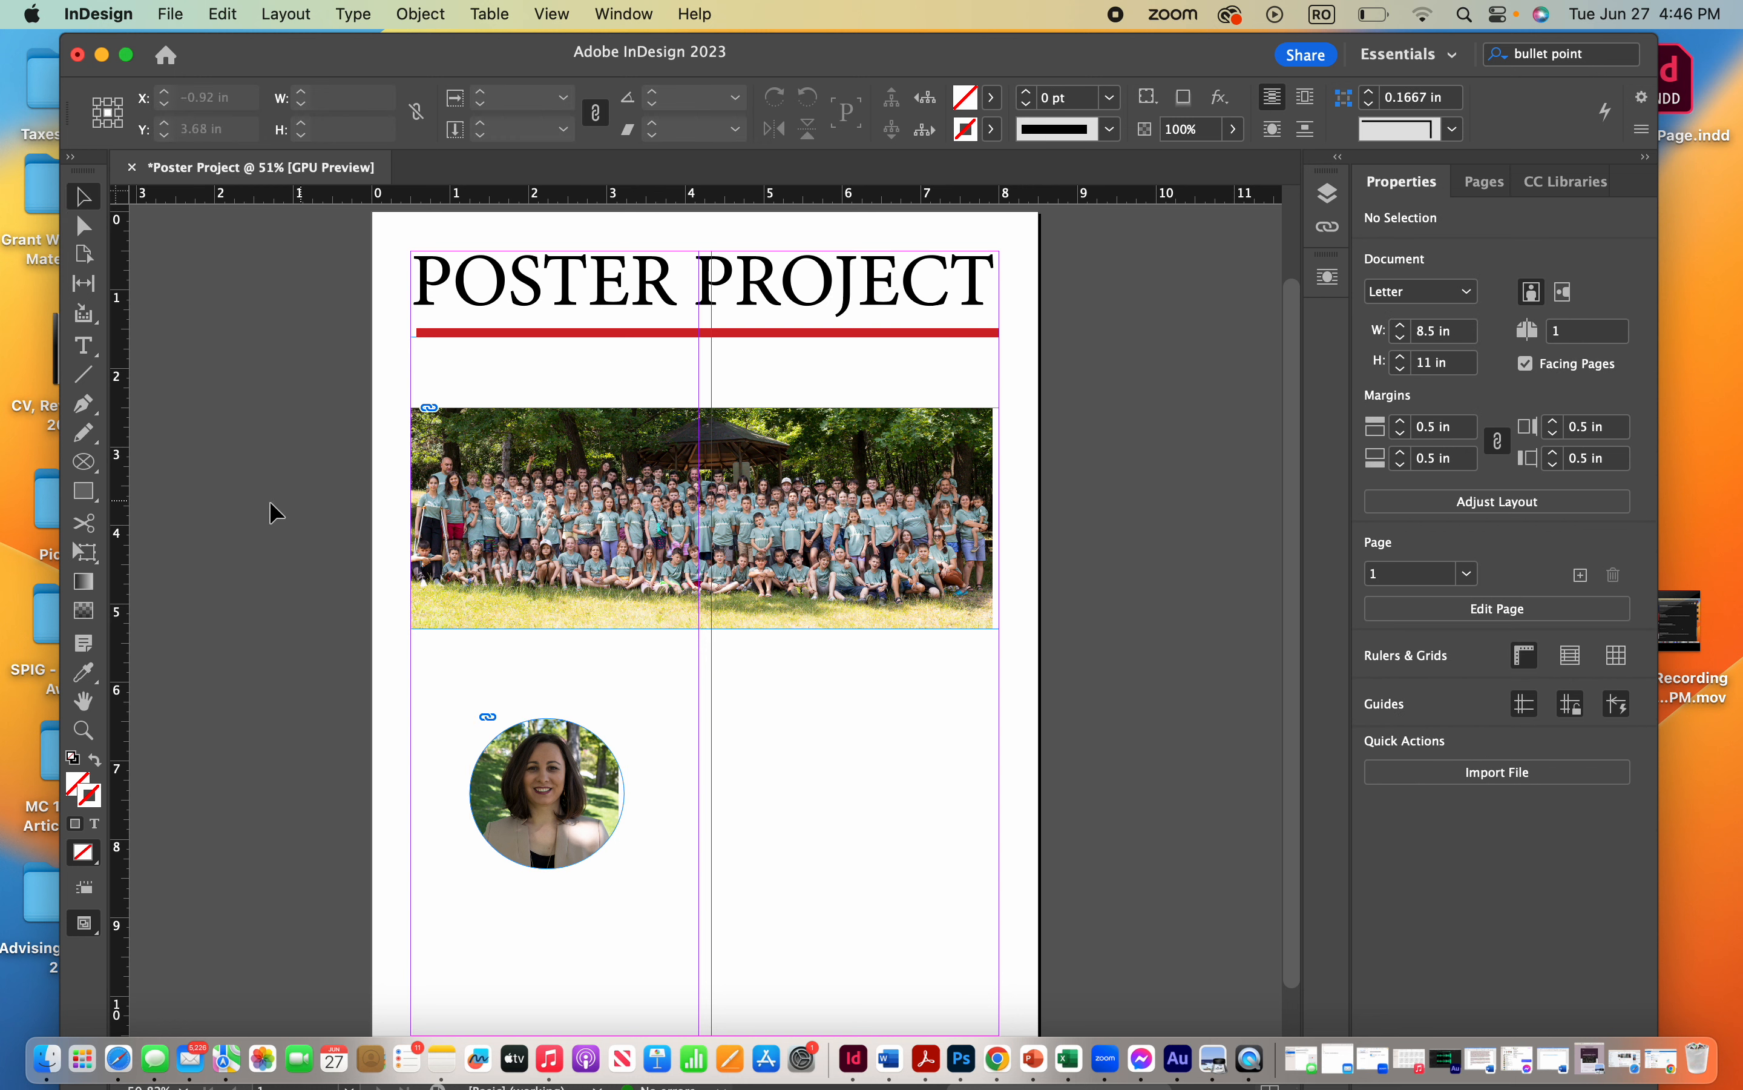
Draw a rectangle about 4.02 by 2.84 in beside the portrait and fill it with the red C=15 M=100 Y=100 swatch
click(85, 491)
drag(685, 693, 998, 915)
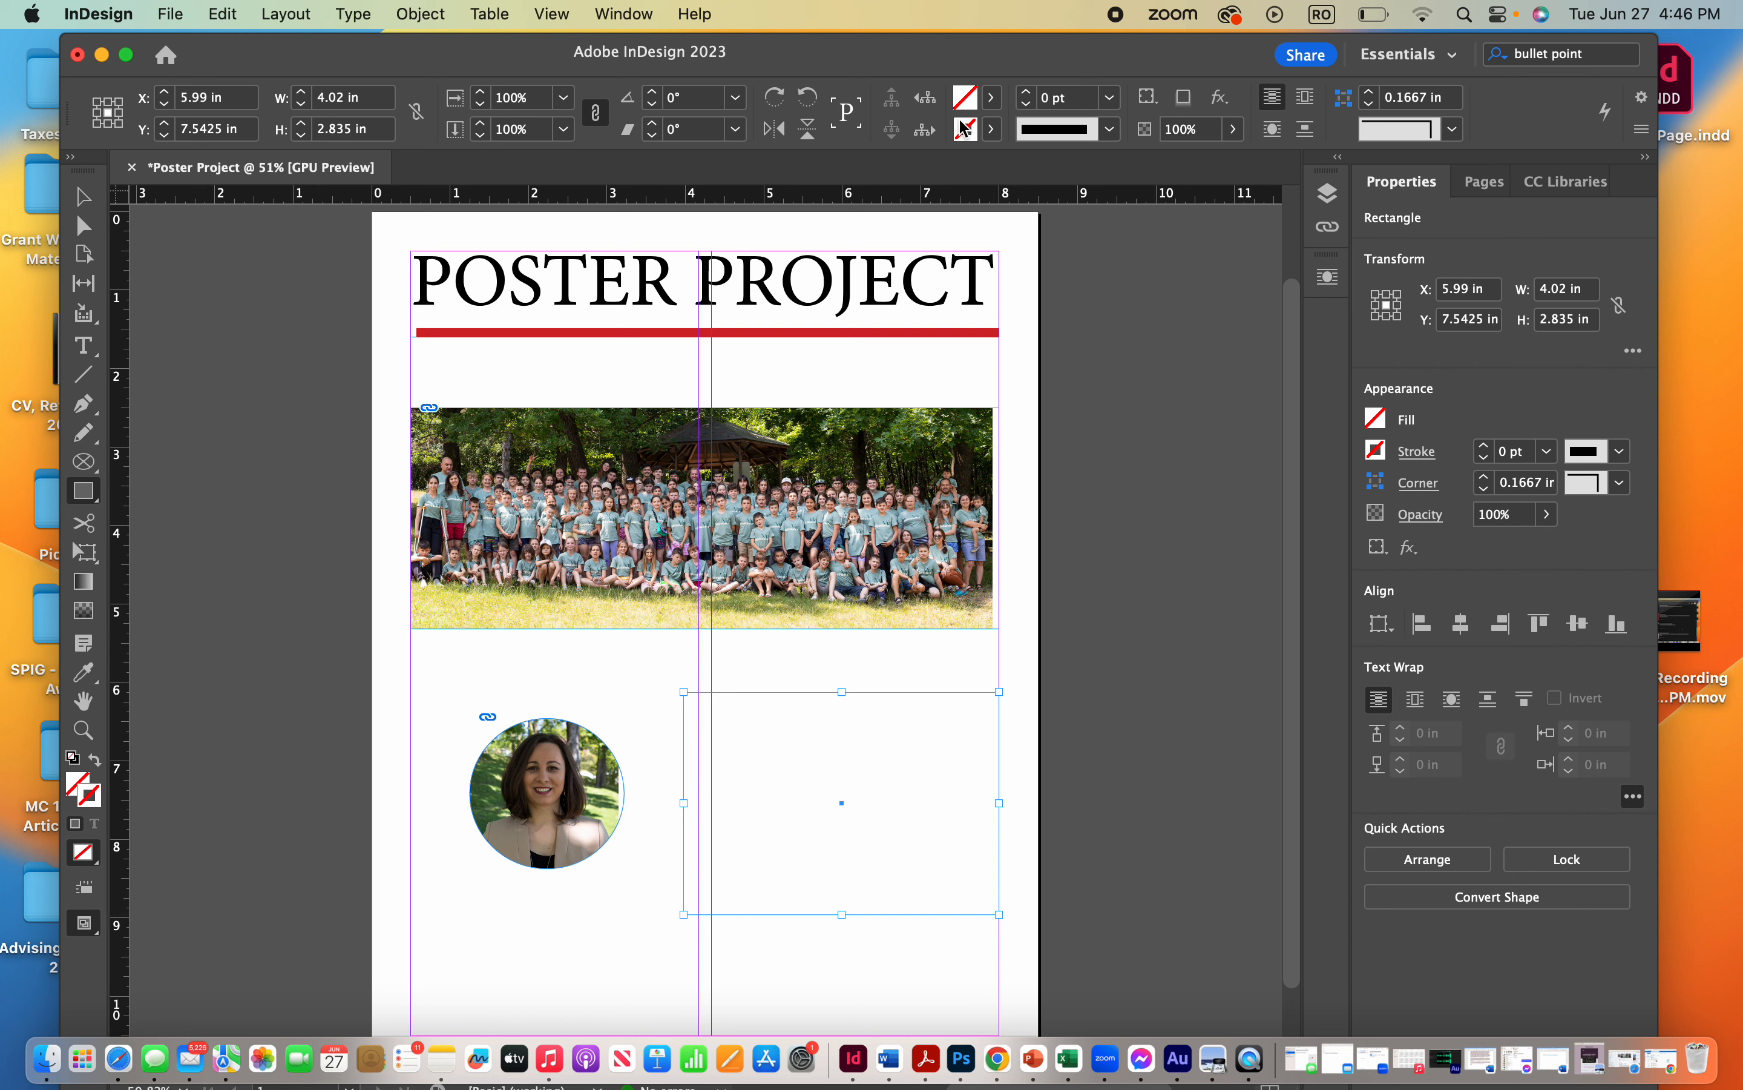
click(995, 101)
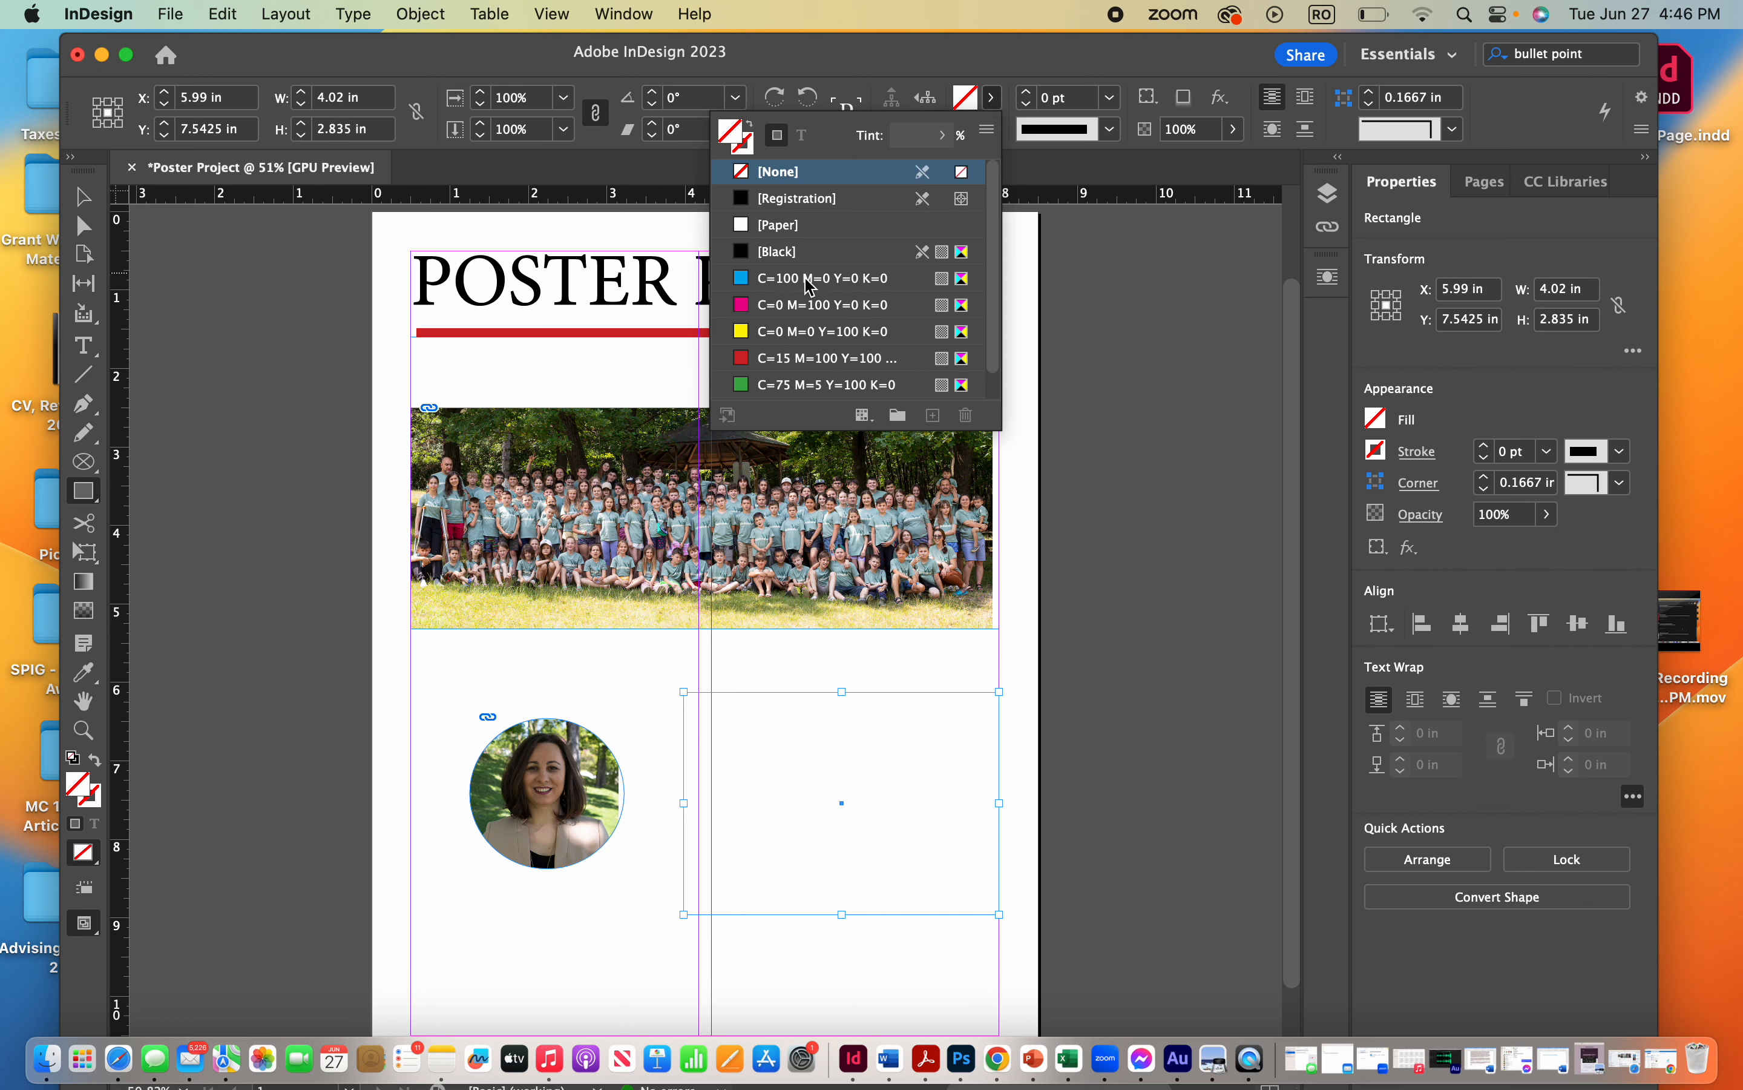
click(750, 360)
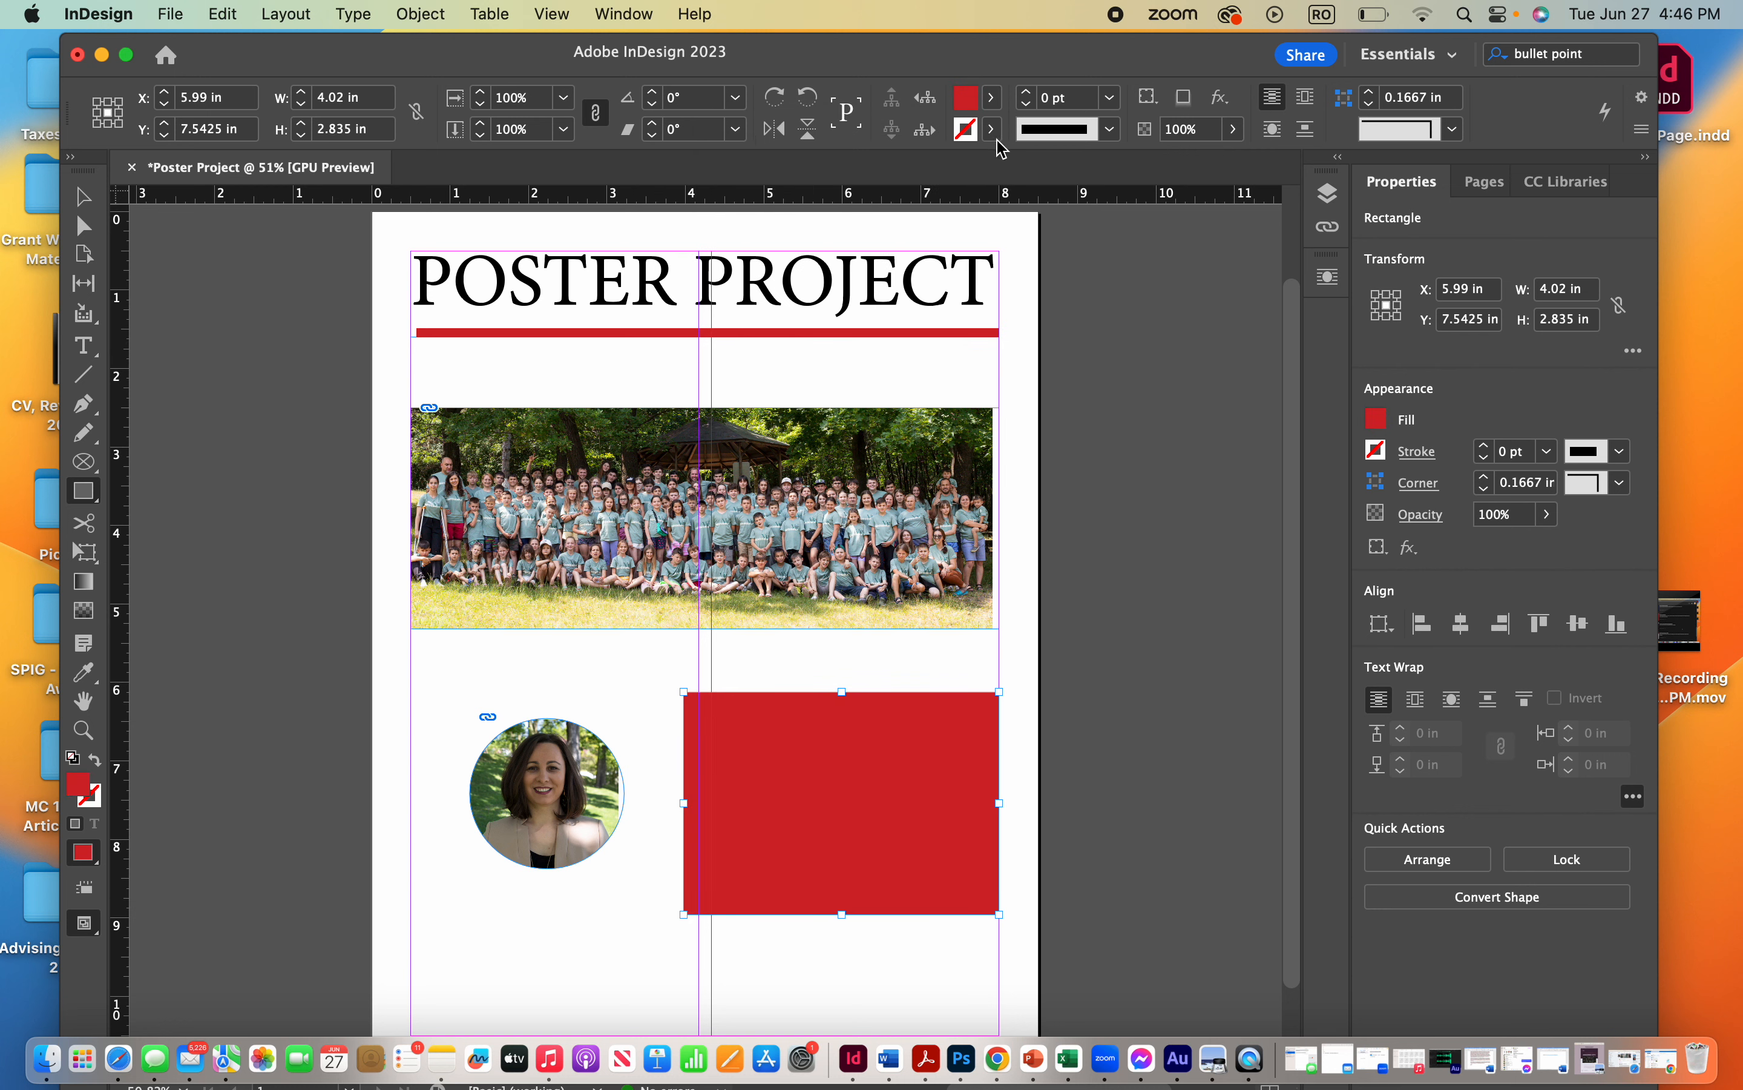
Give the red rectangle a 9 pt stroke in the green C=75 M=5 Y=100 K=0 swatch
click(993, 130)
click(749, 417)
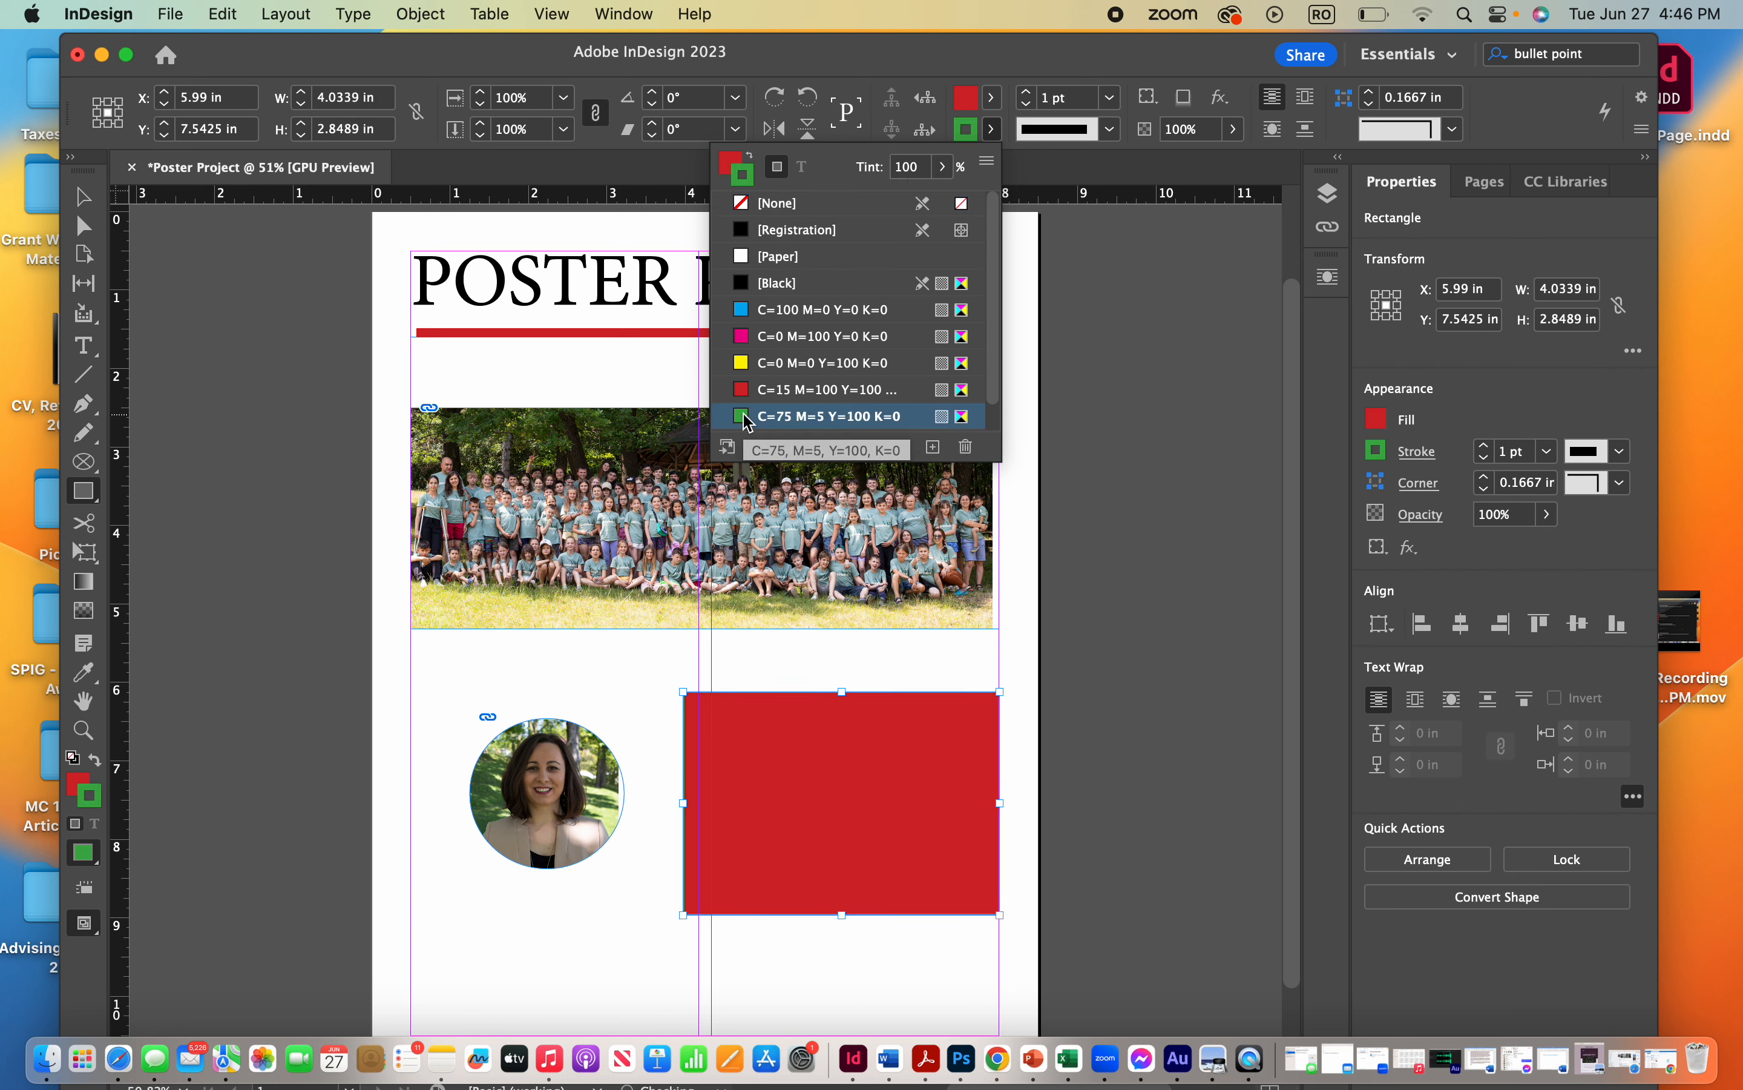
click(1113, 97)
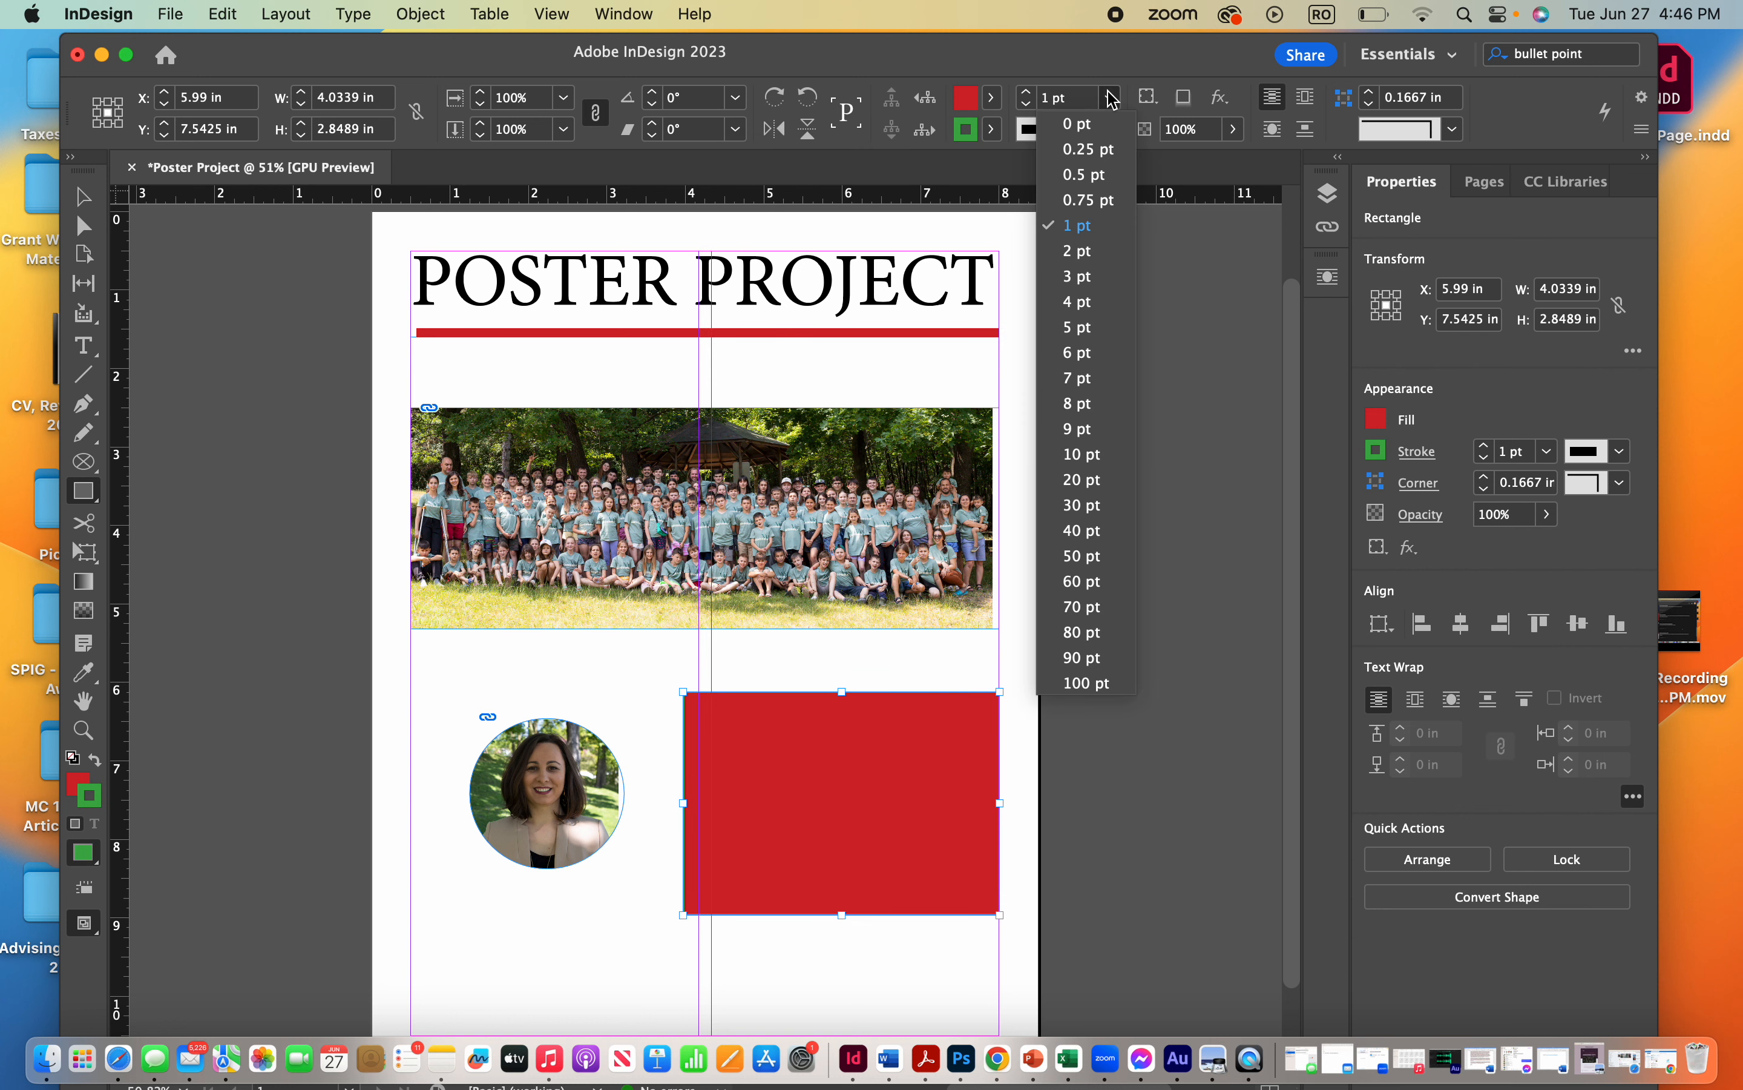
click(1076, 419)
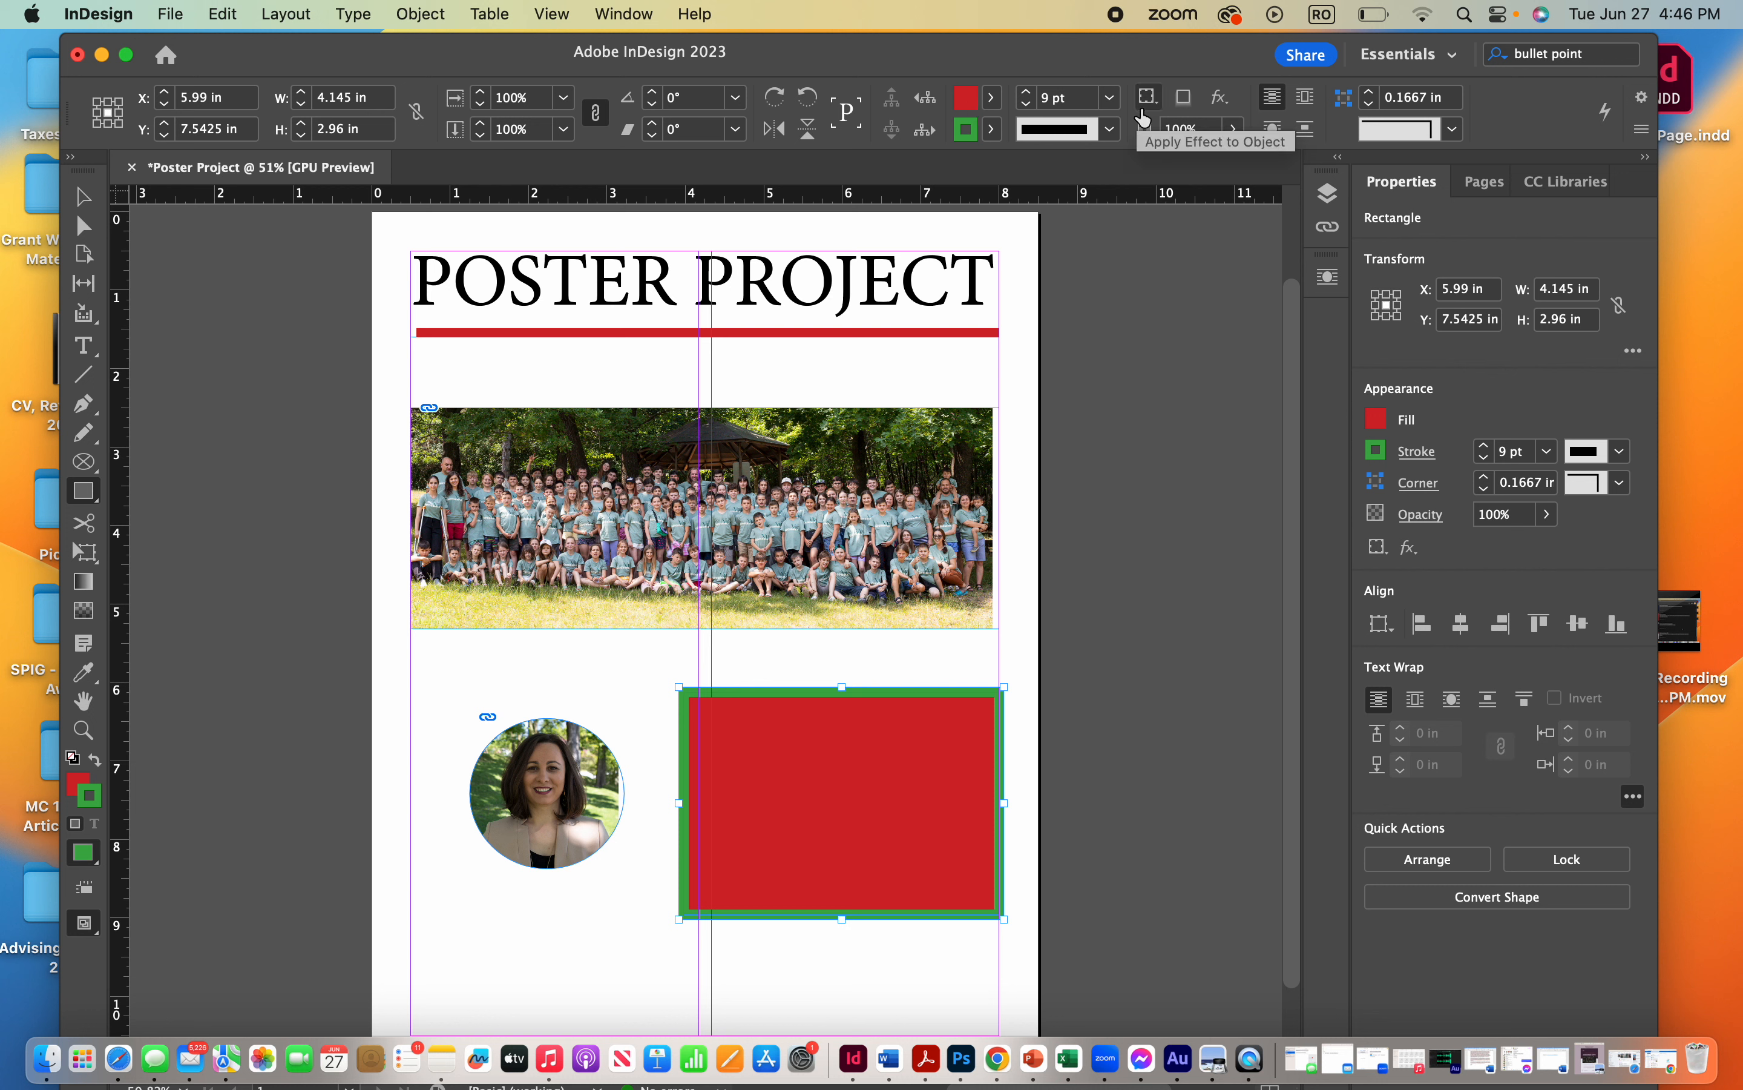
Lower the red rectangle's opacity to about 40% and deselect it, without creating another rectangle
click(1235, 129)
mouse_move(1238, 166)
mouse_down()
mouse_move(1141, 167)
mouse_move(1161, 169)
mouse_up()
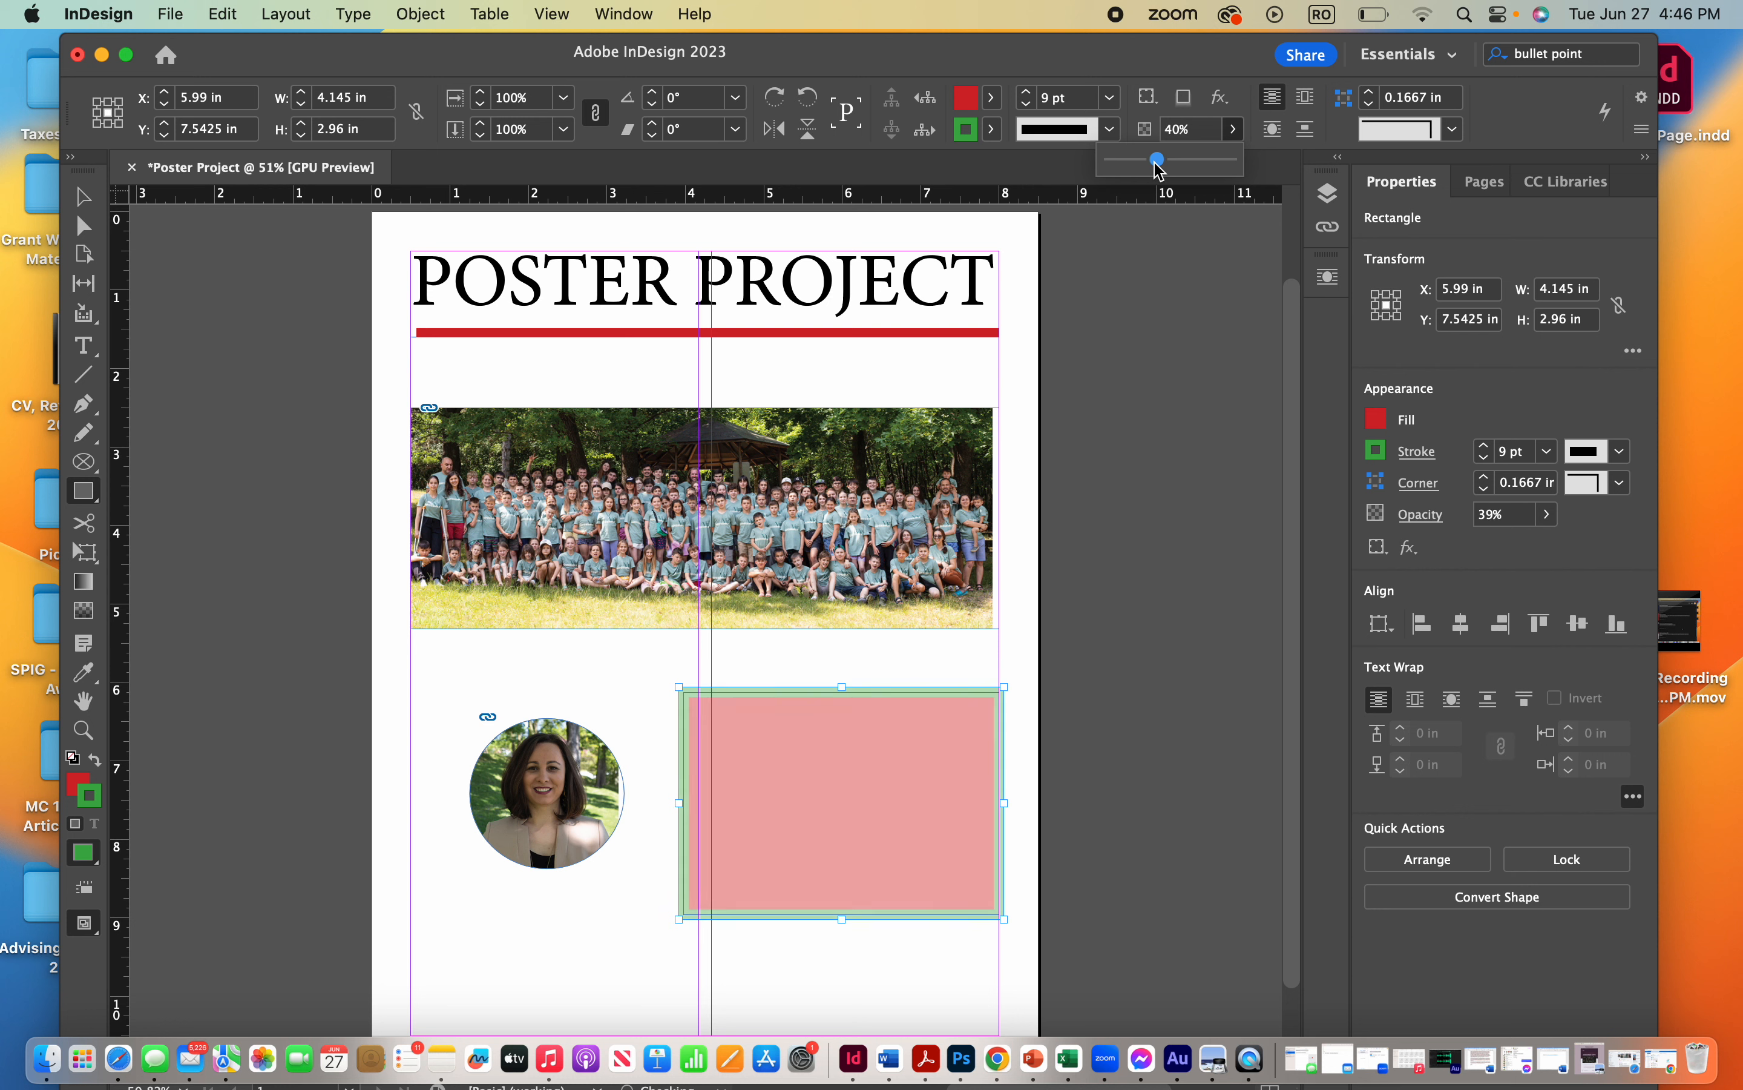
click(1127, 435)
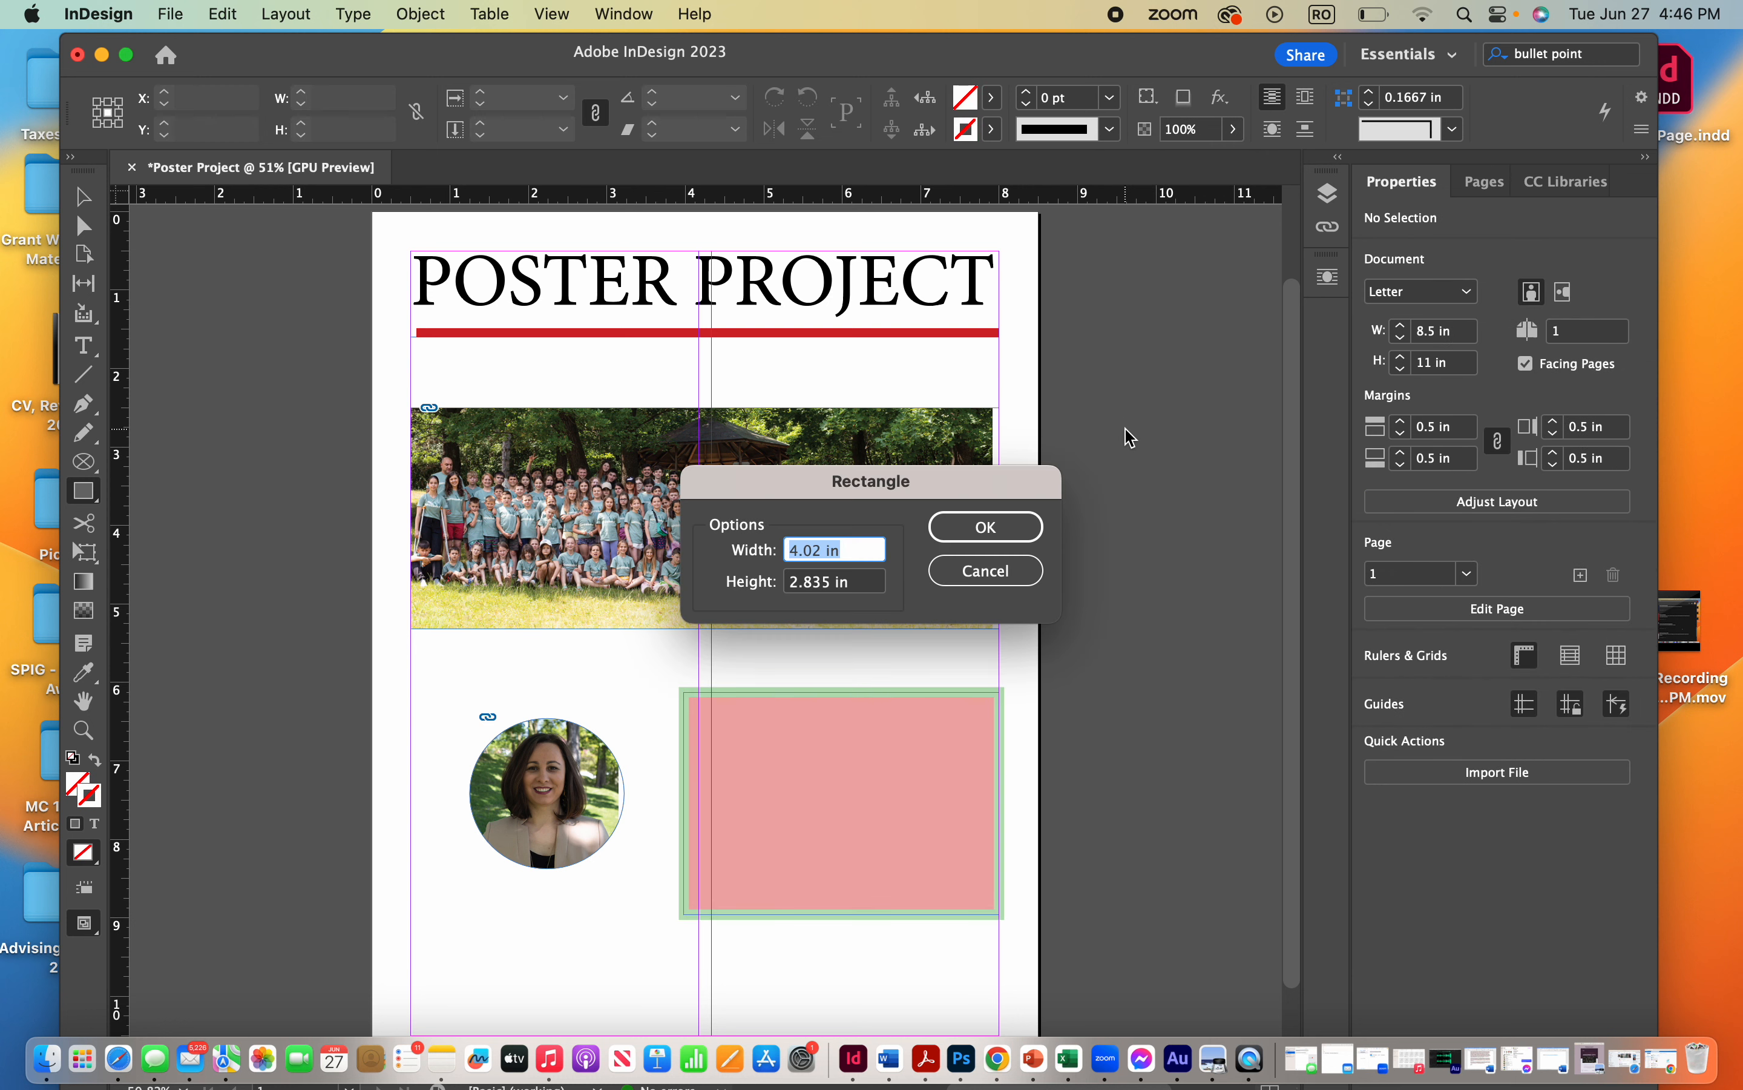
click(1007, 576)
Draw a rectangle about 1.89 by 1.54 in beneath the circular portrait
scroll(308, 689, down, 1)
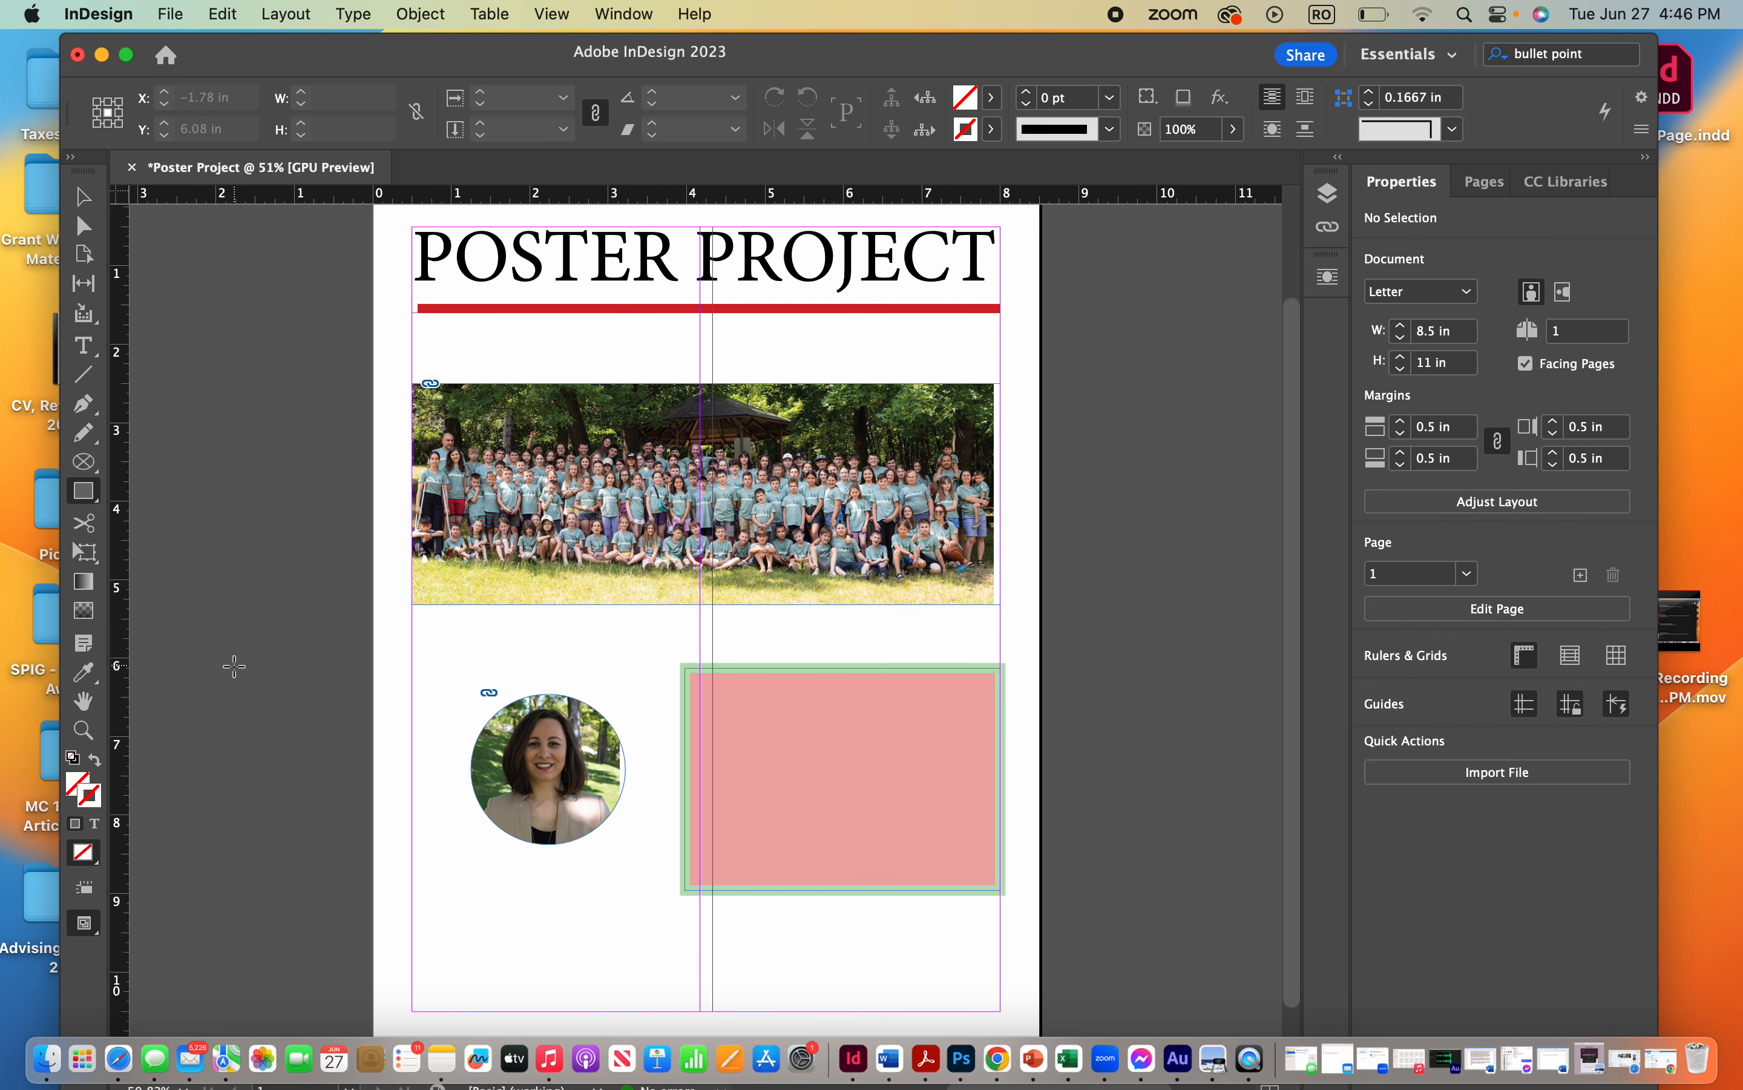
scroll(234, 666, down, 3)
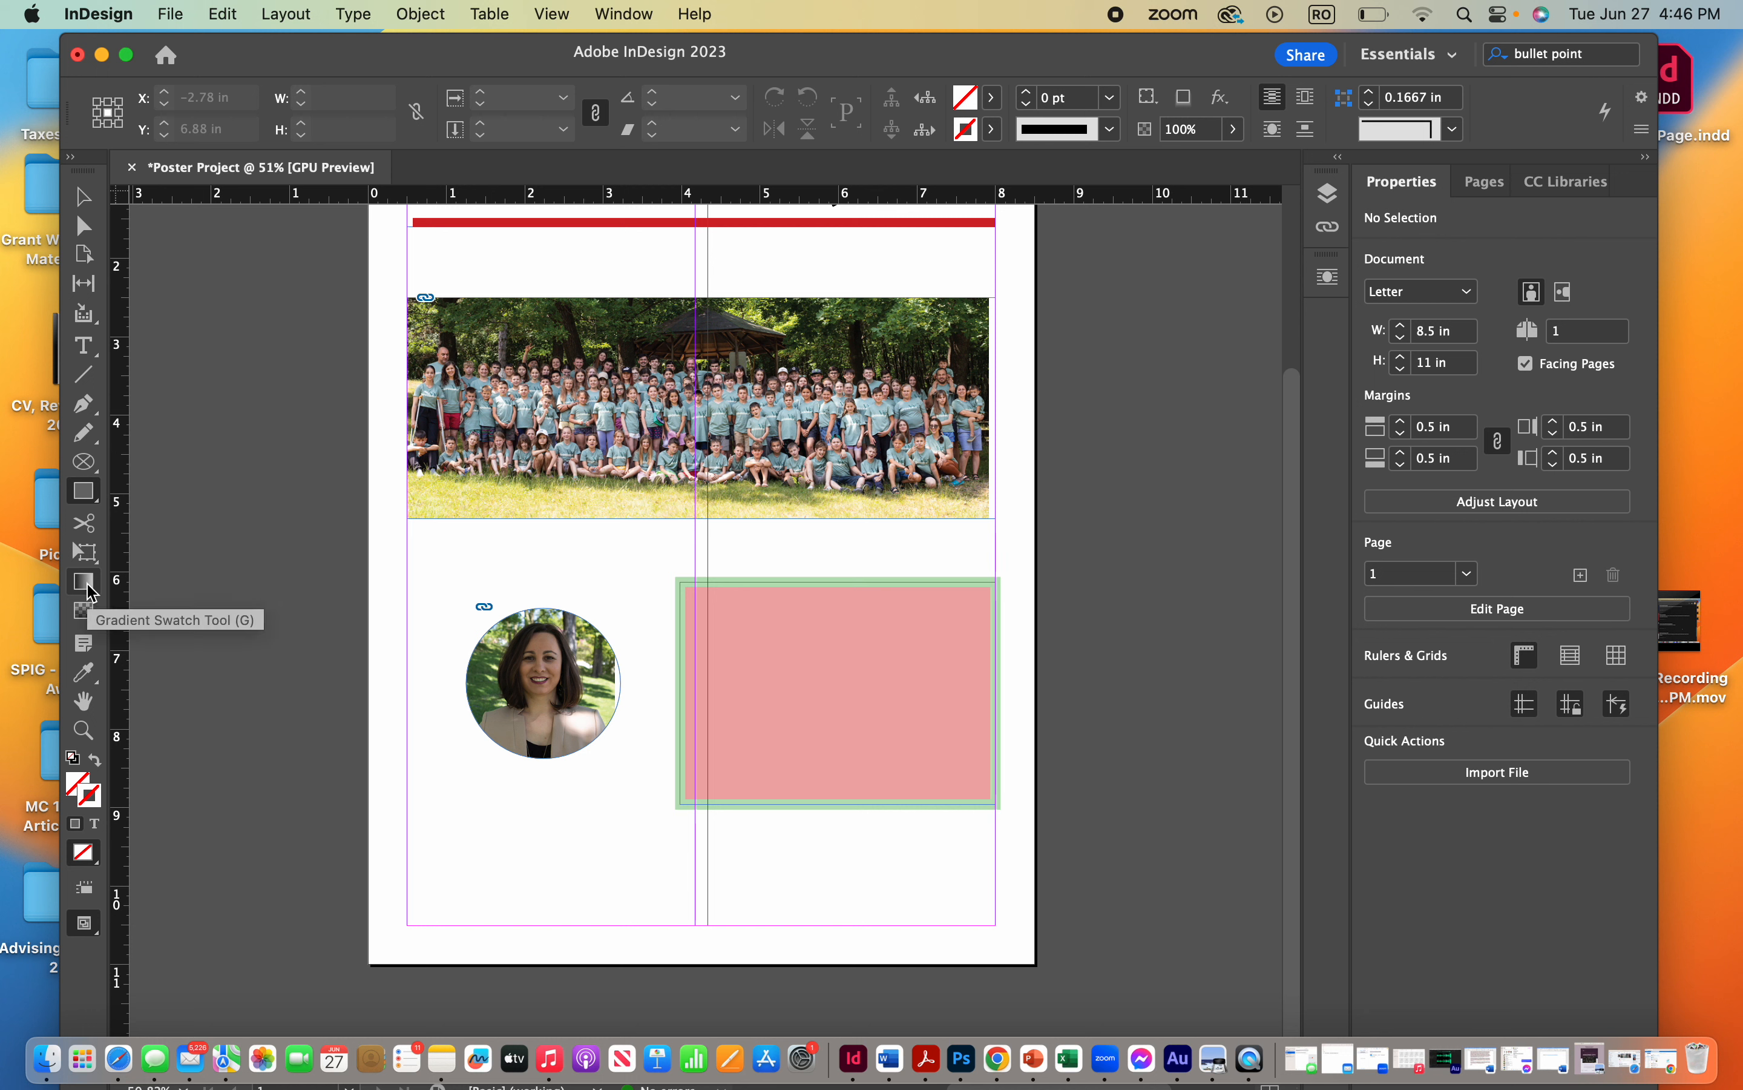
click(91, 591)
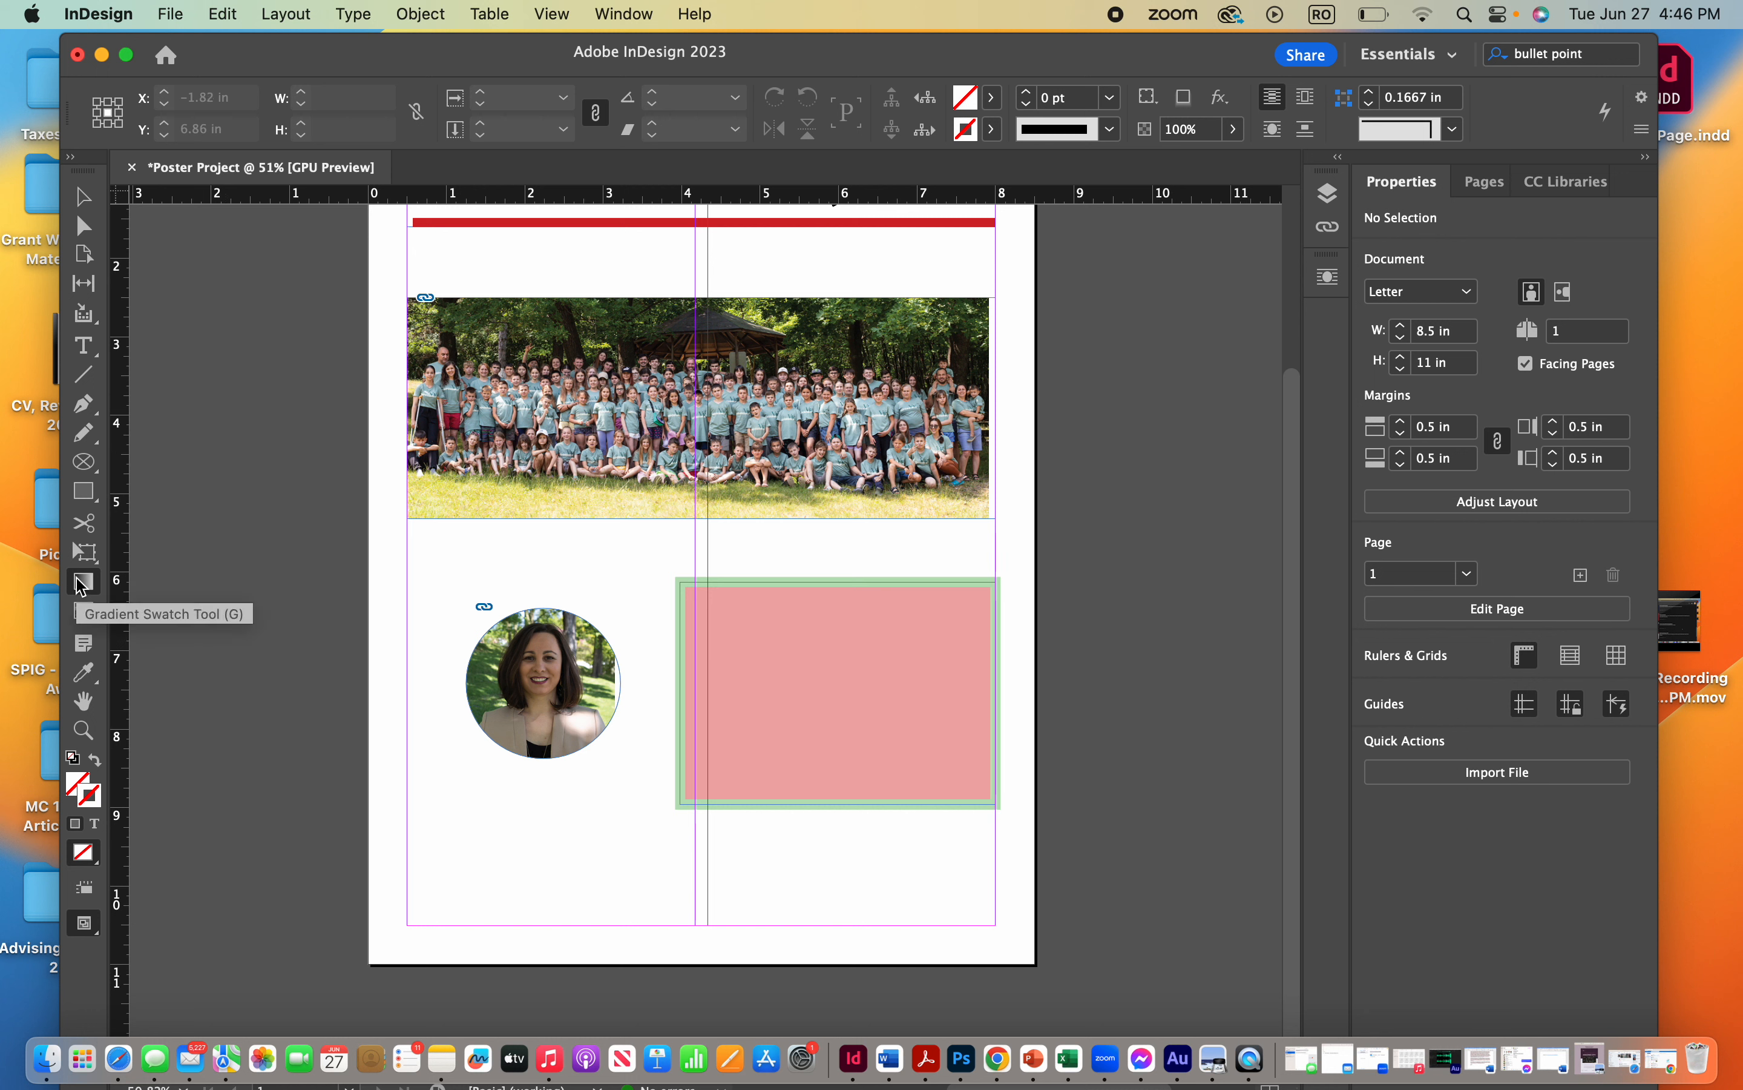
click(84, 497)
drag(427, 798, 575, 919)
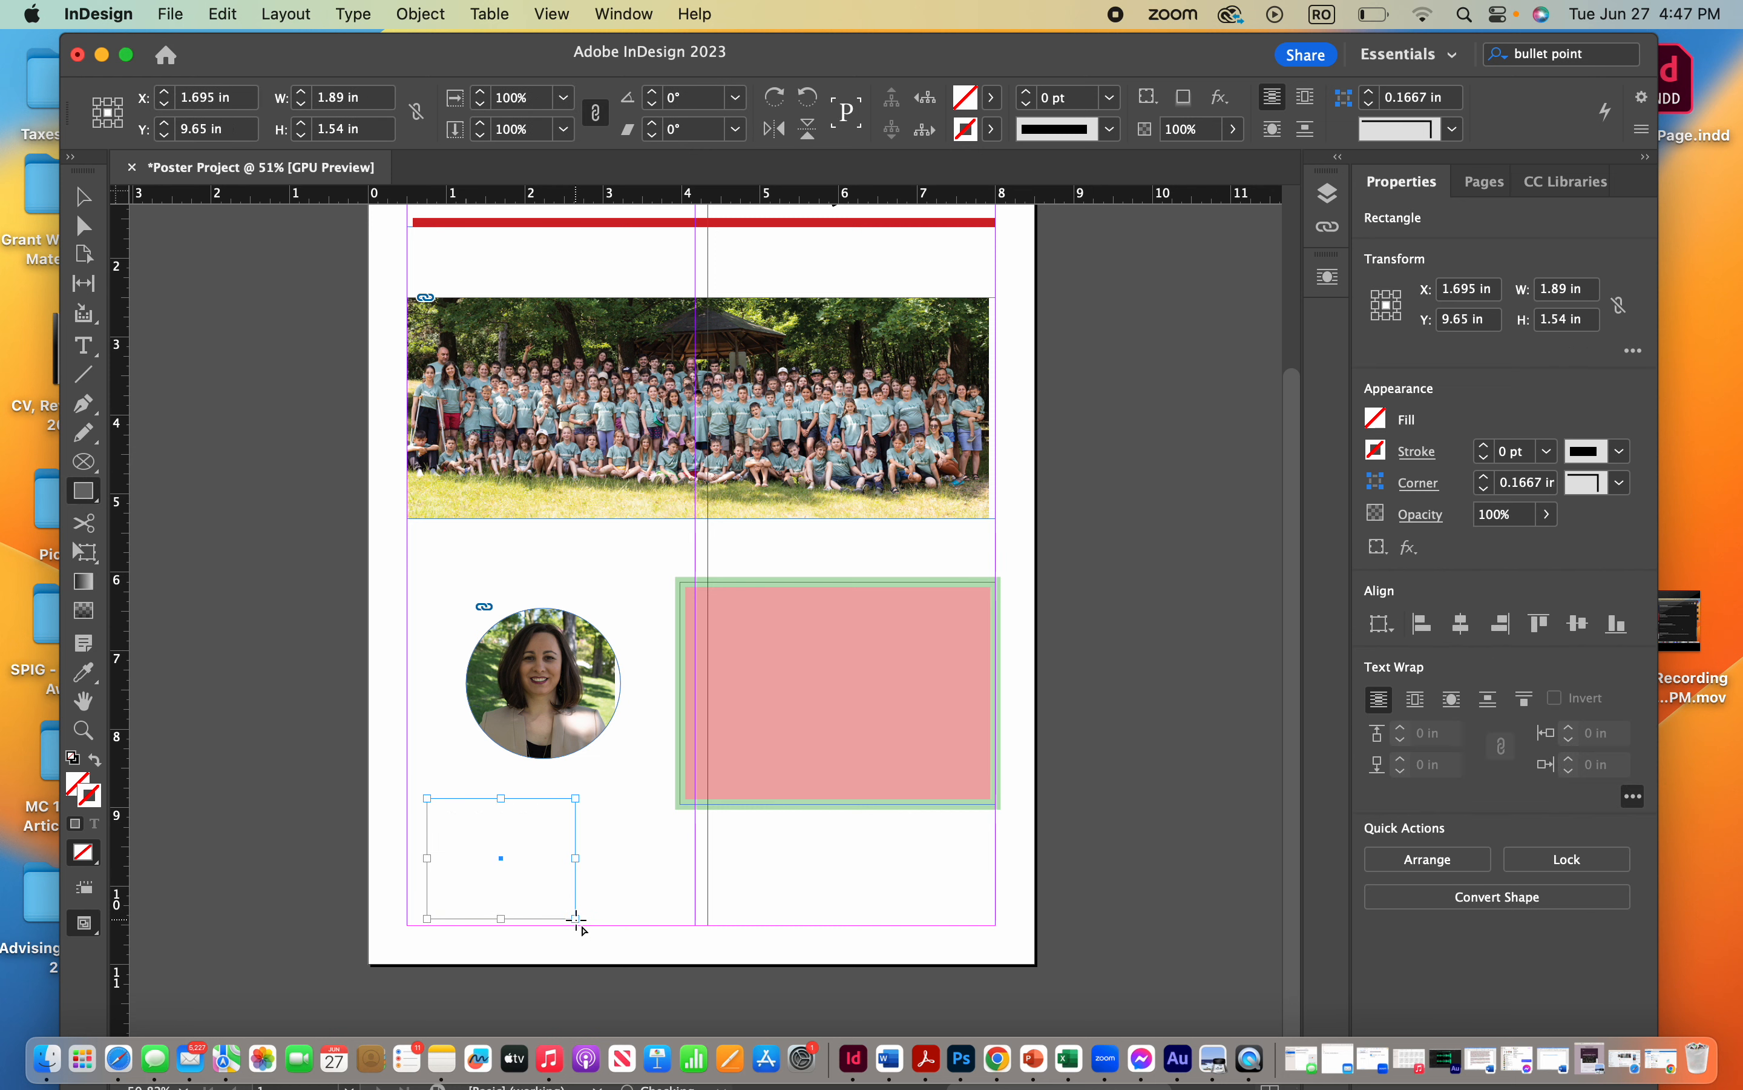
Apply the default white-to-black gradient to the small rectangle's stroke and fill, with the fill running diagonally from upper left to lower right
click(83, 586)
drag(399, 776, 608, 936)
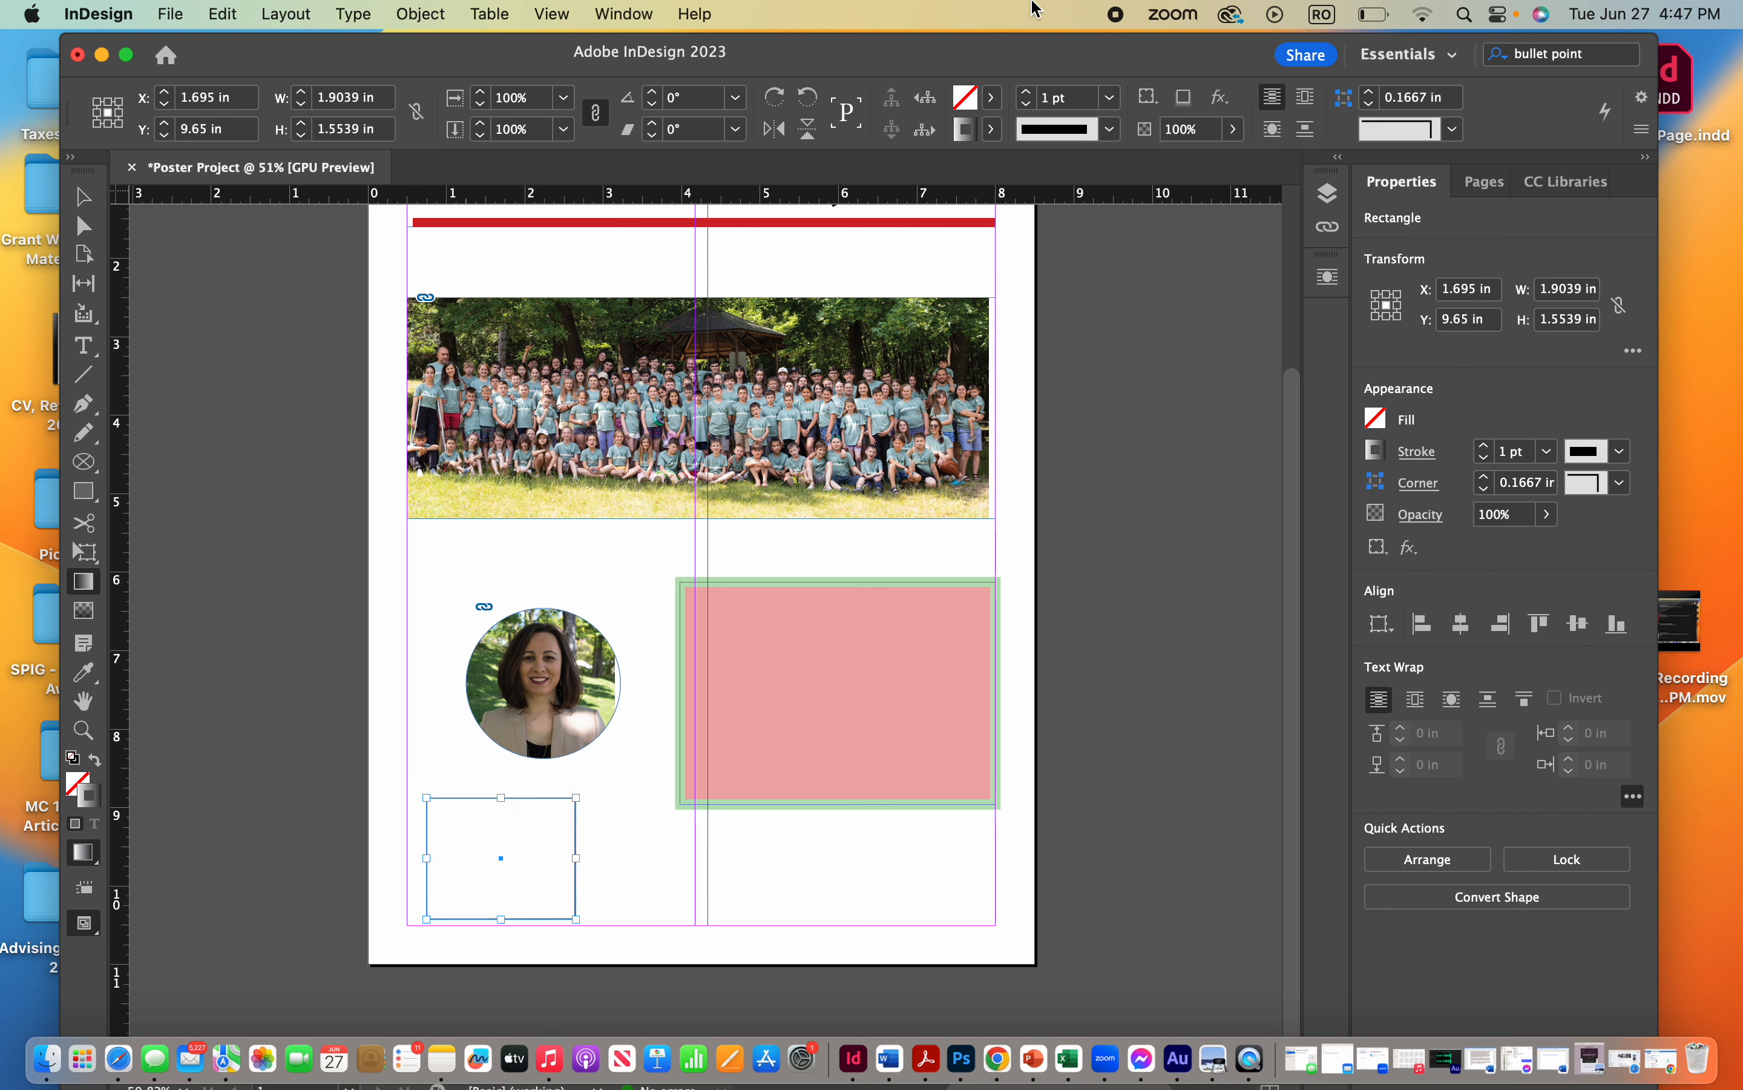
click(993, 101)
click(964, 102)
drag(416, 794, 609, 963)
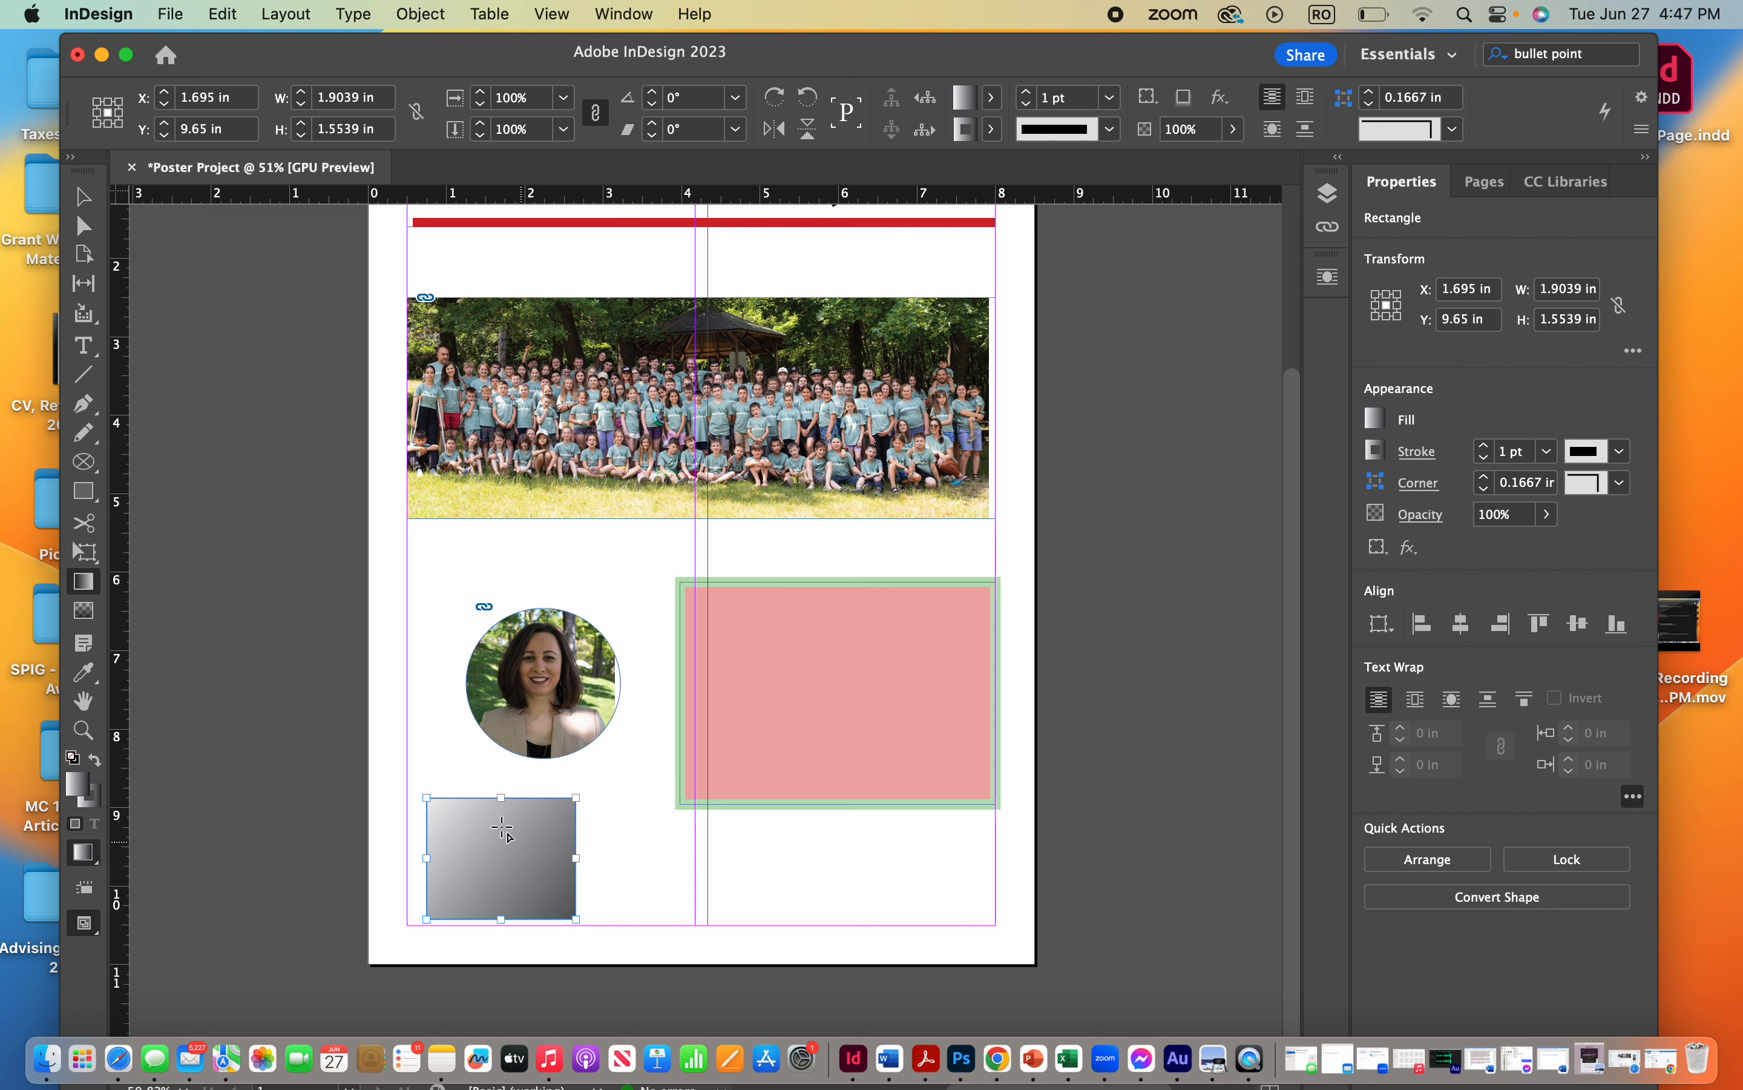
right_click(969, 105)
click(1009, 136)
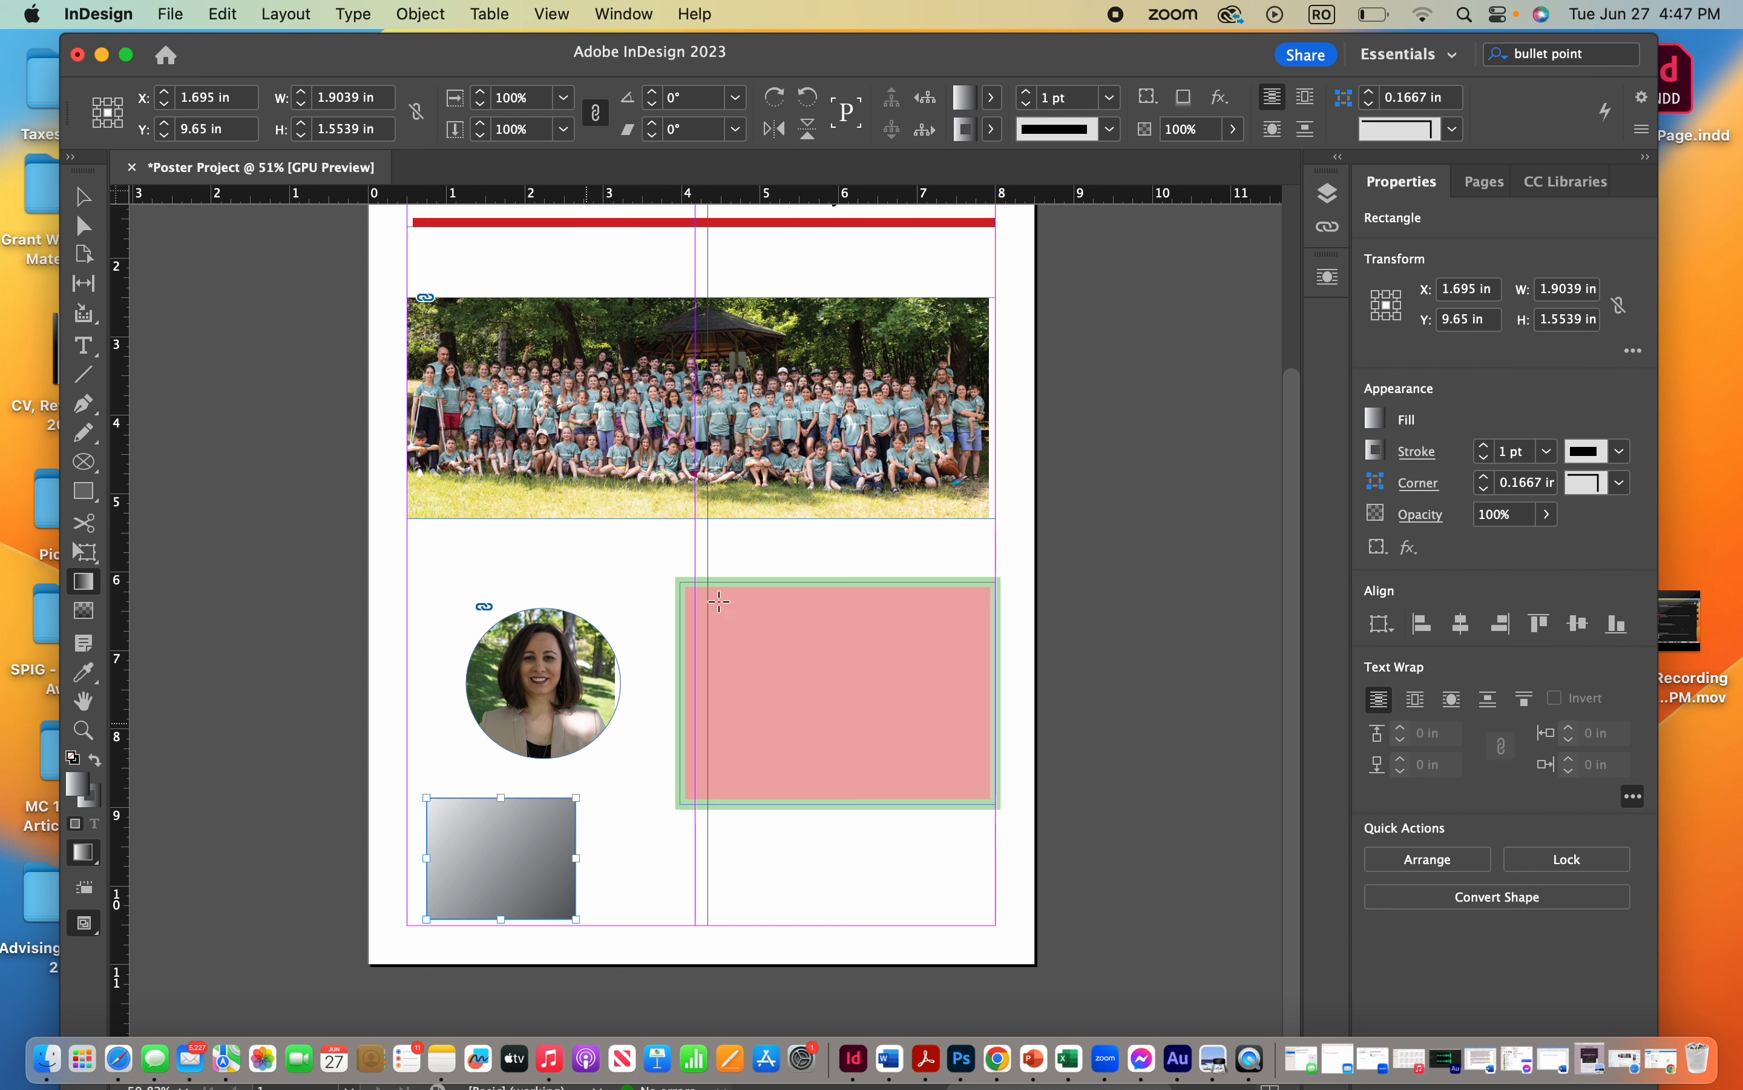
Recolour the small rectangle's linear fill gradient from a light magenta tint to C=100 M=0 Y=0 K=0, with the end stop at 99.18%
click(992, 97)
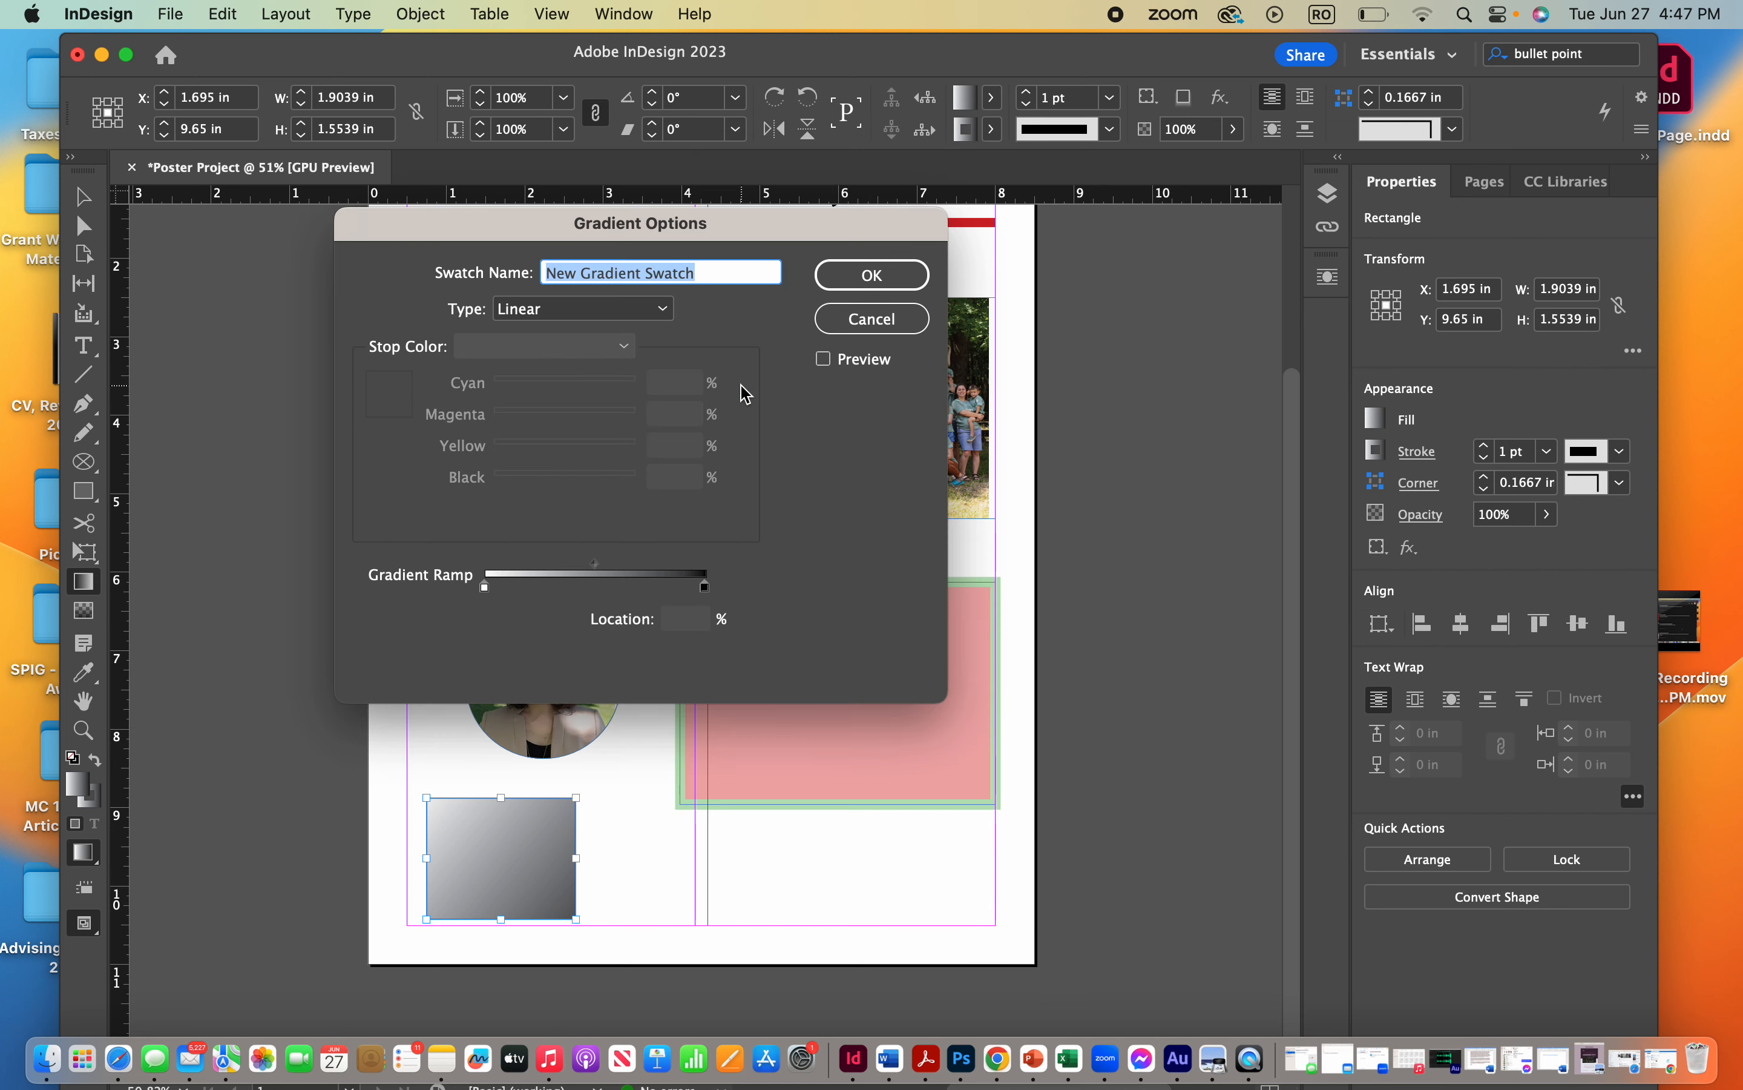
drag(742, 233, 973, 238)
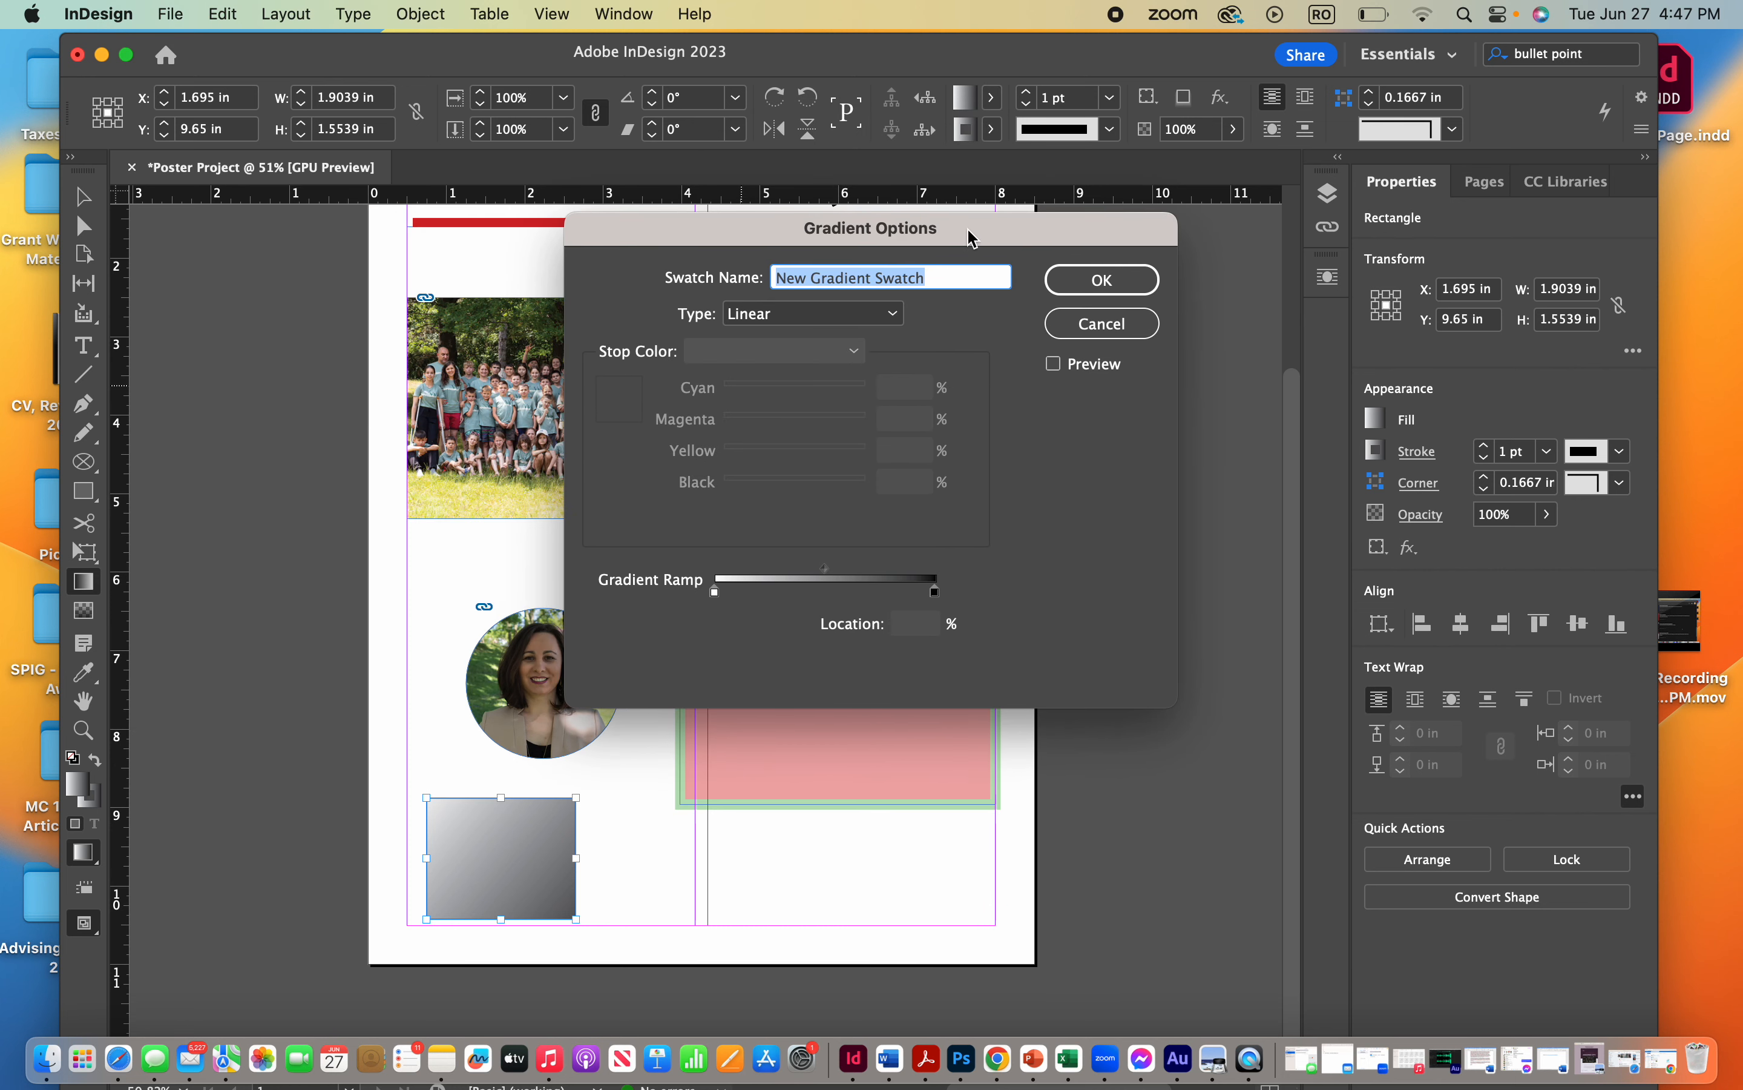
click(716, 593)
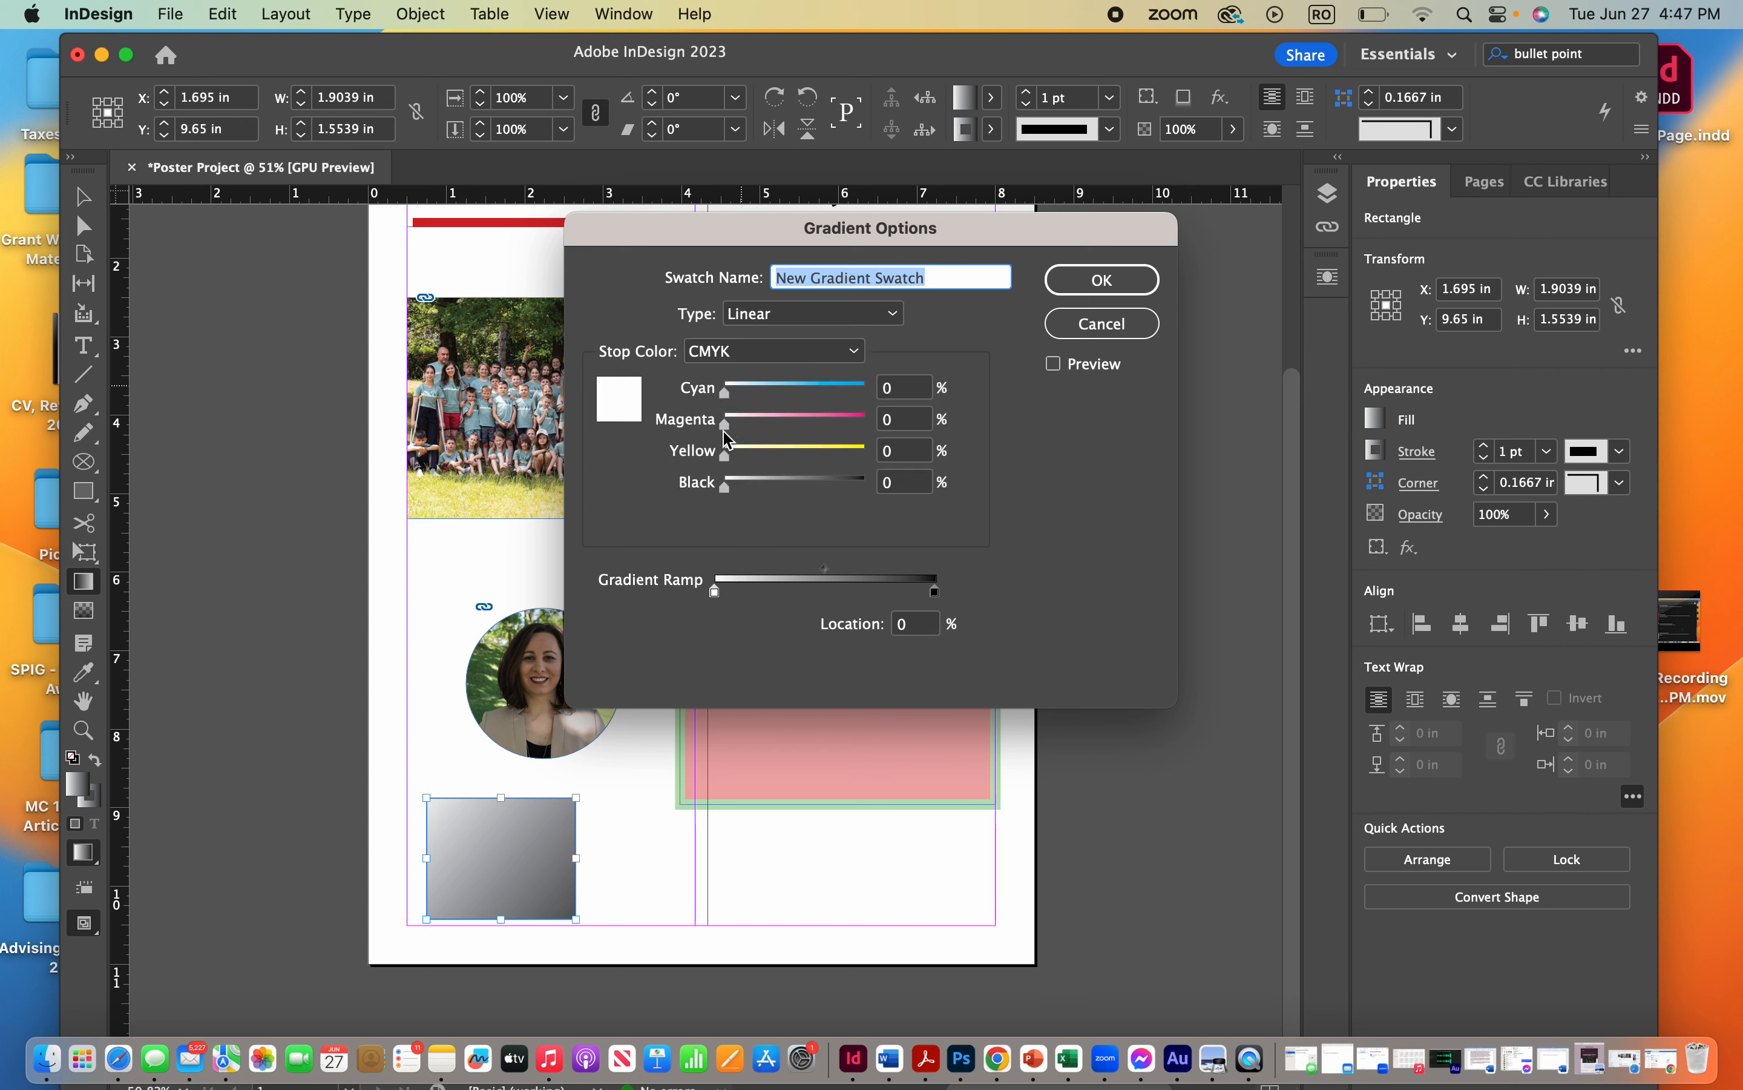
drag(726, 425, 766, 432)
click(936, 593)
drag(936, 590, 934, 591)
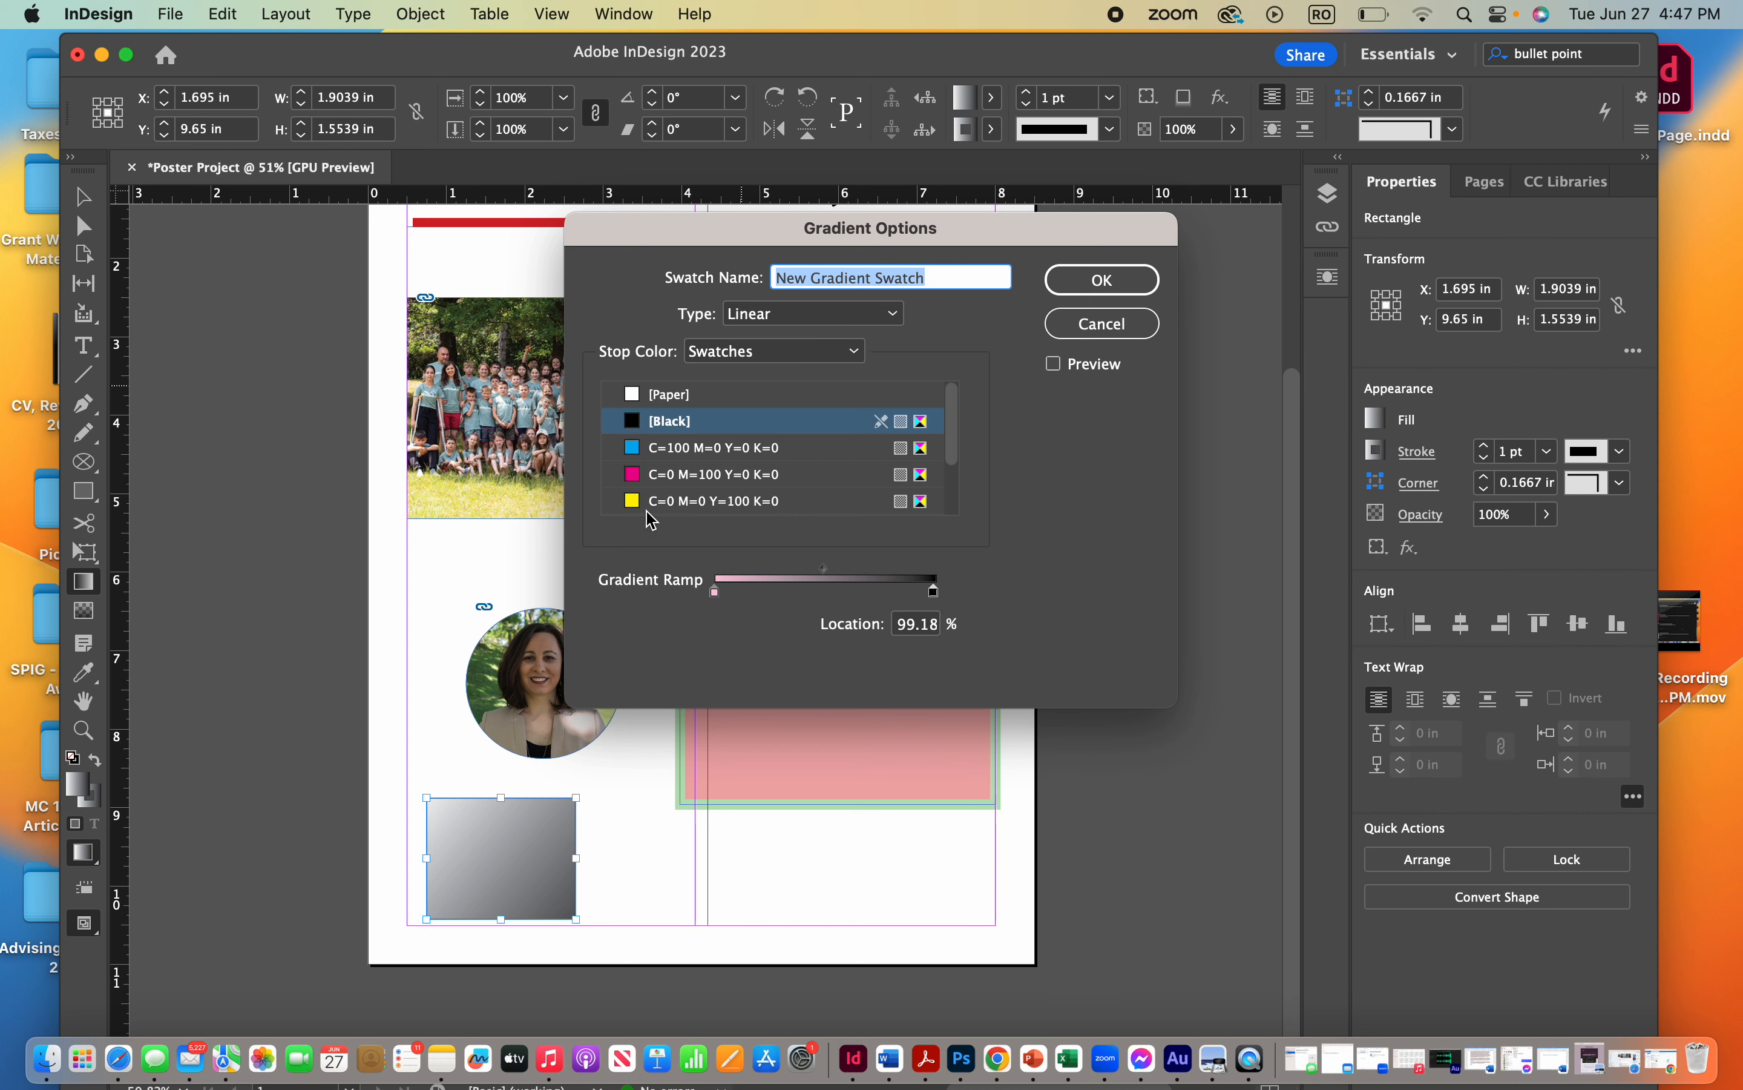
click(637, 448)
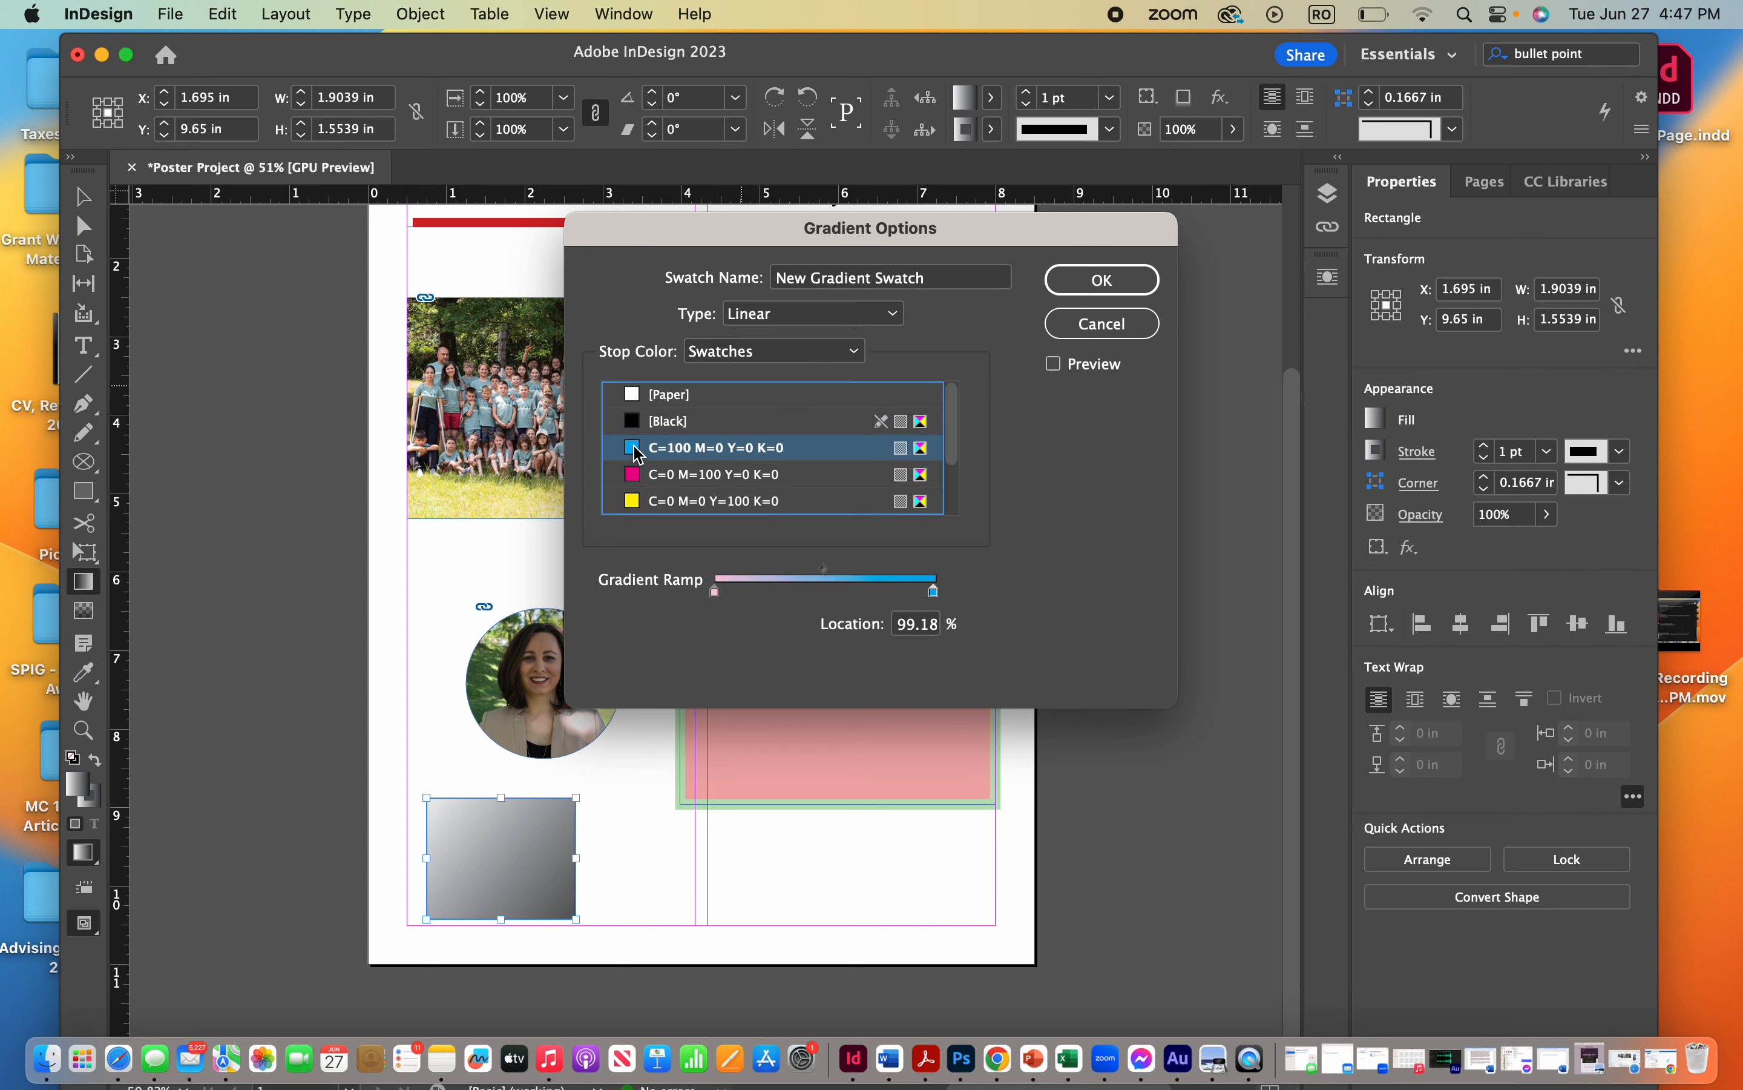
click(1146, 282)
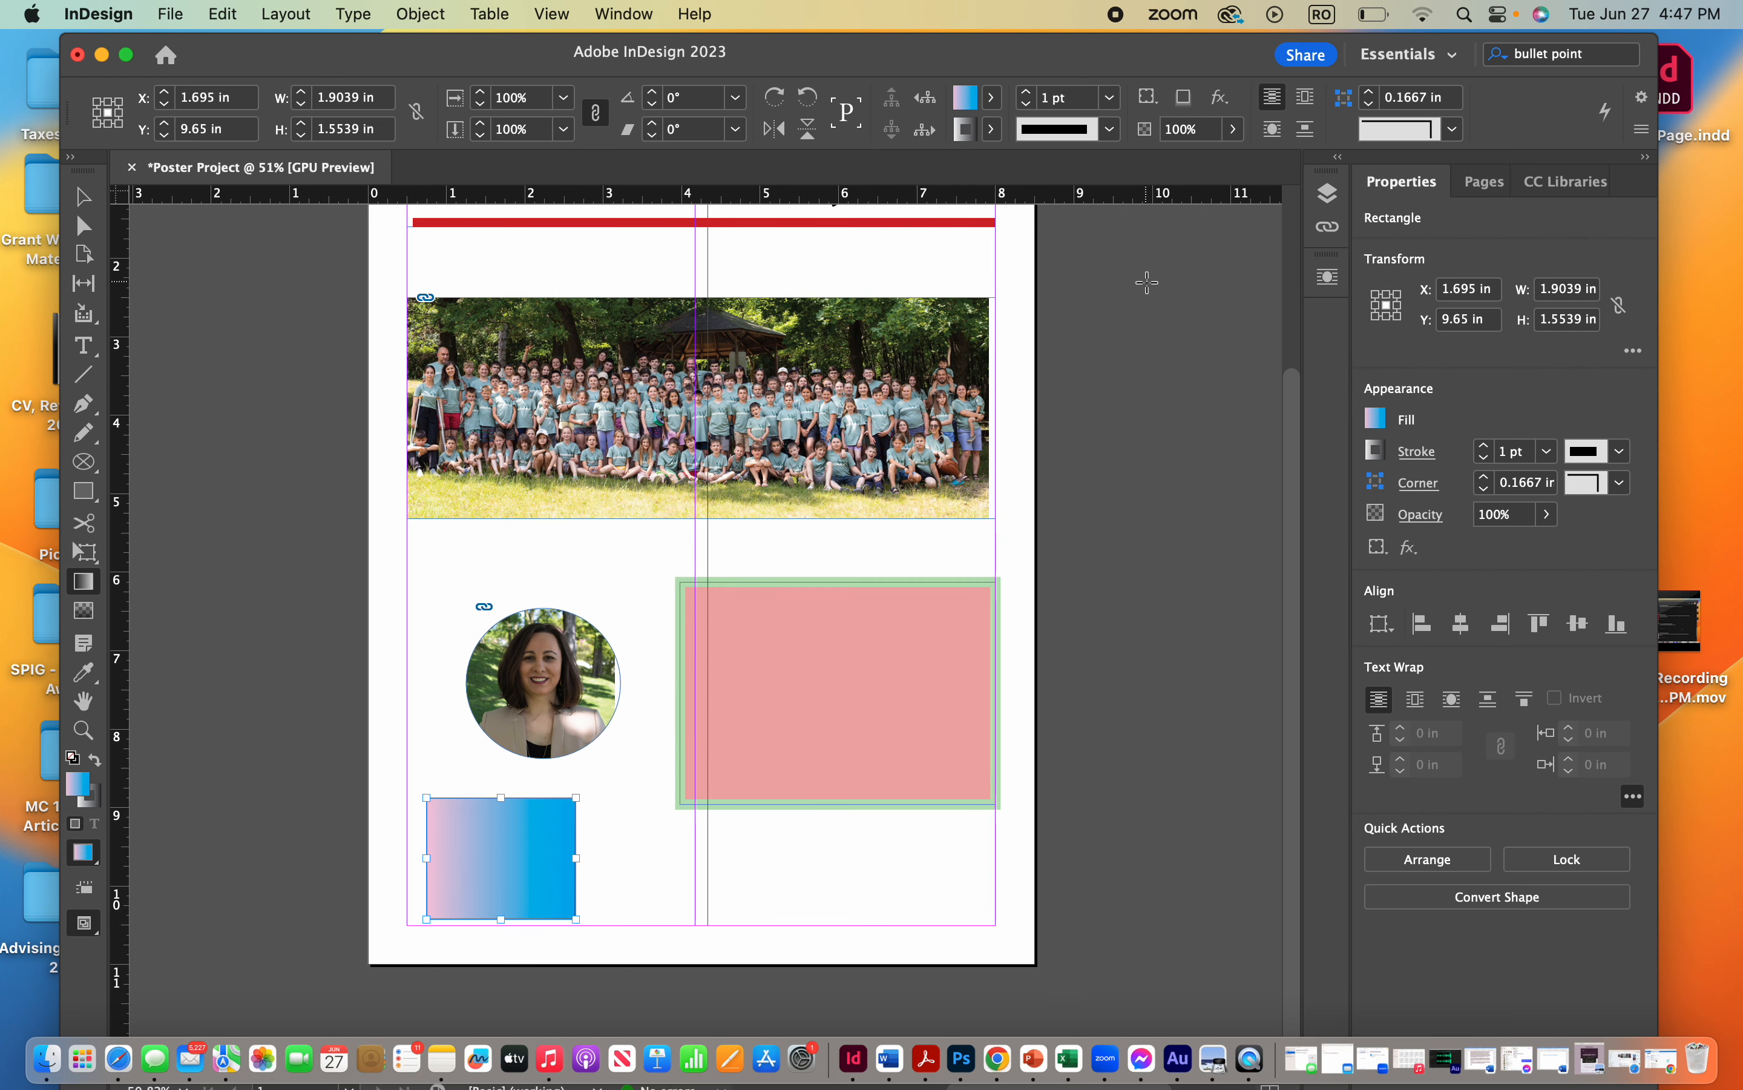
Apply a Gradient Feather to the small rectangle so that it fades toward its left side
click(88, 617)
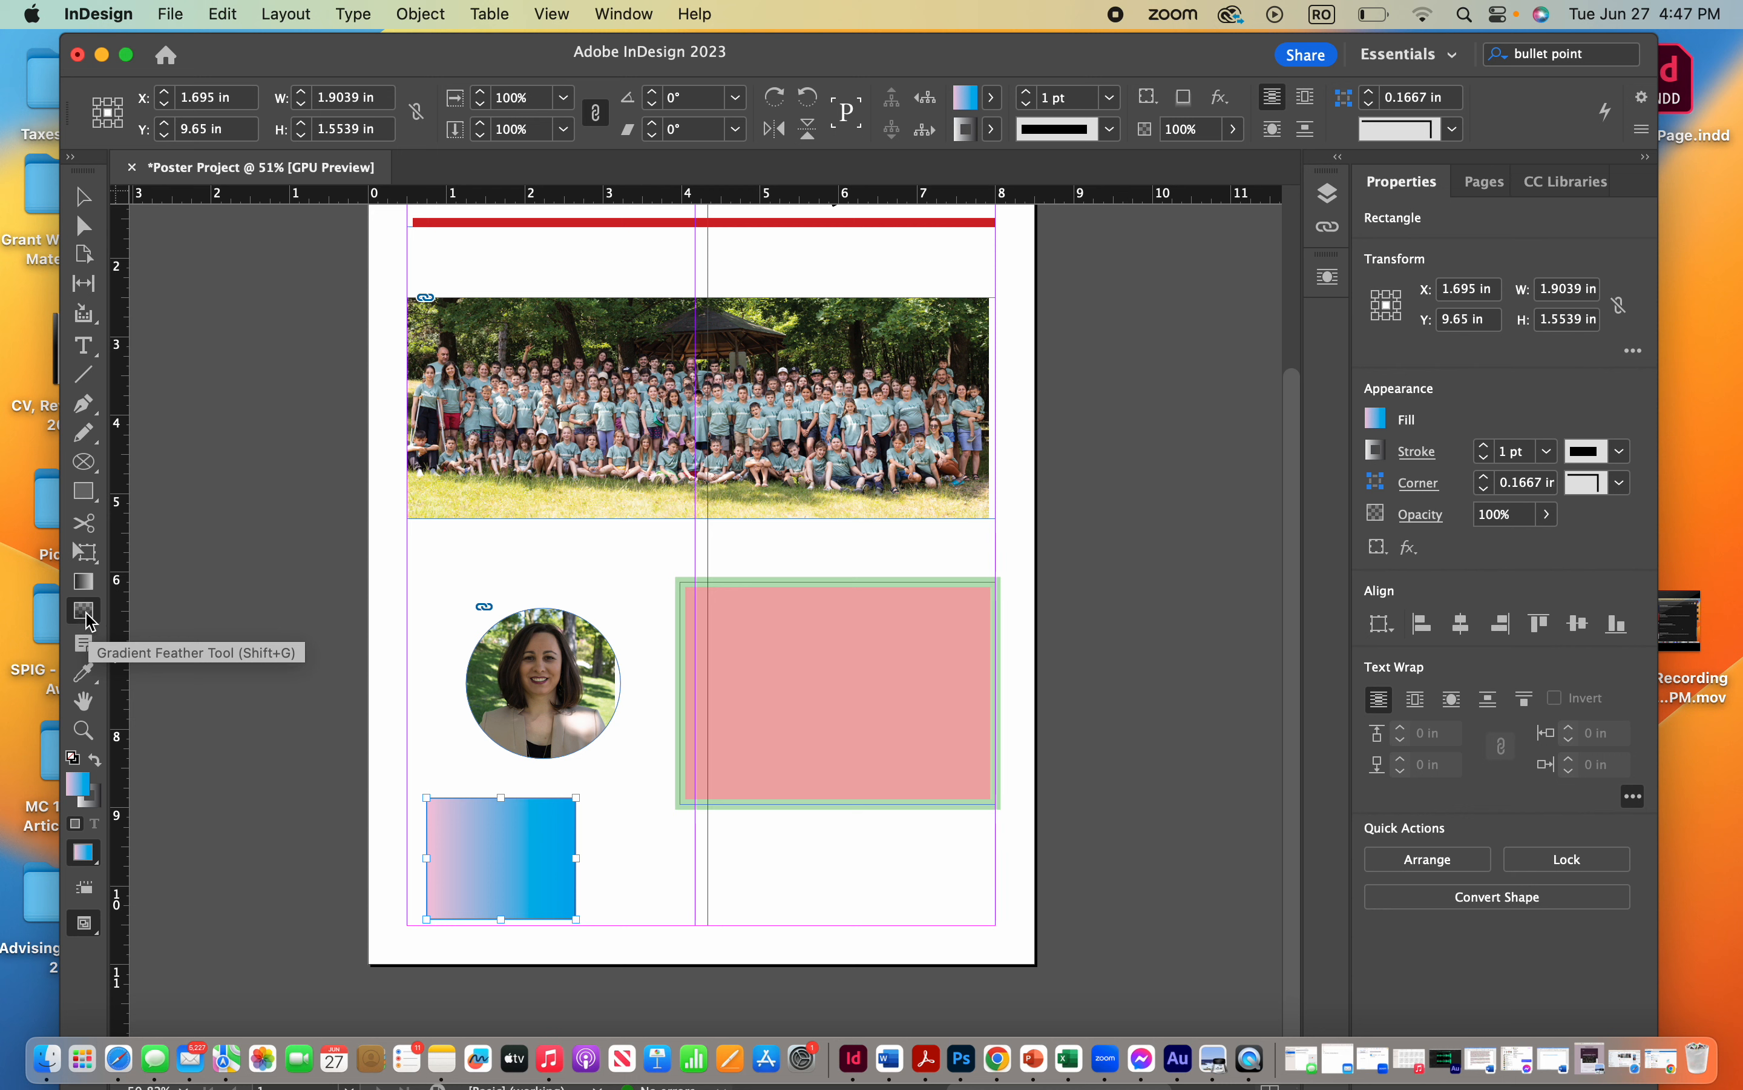
drag(500, 855, 344, 719)
drag(596, 642, 372, 675)
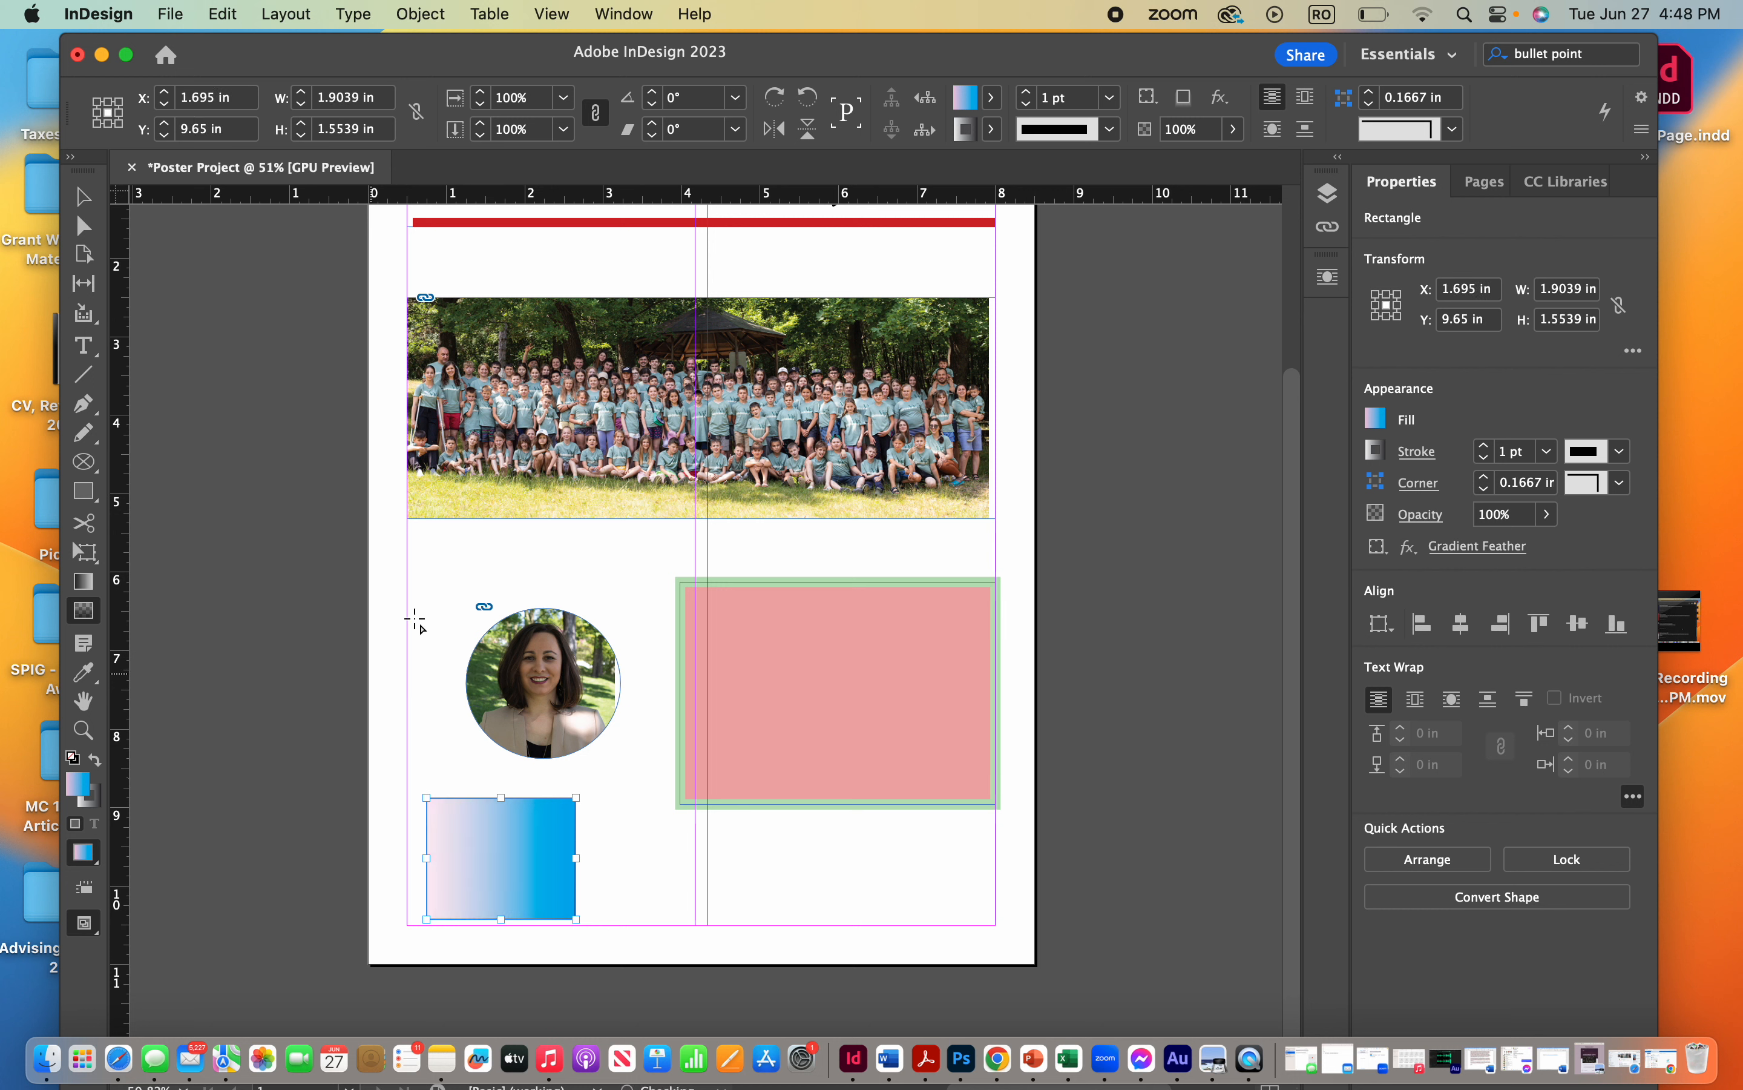
Apply a Gradient Feather to the circular portrait so that it fades toward its left side
click(85, 196)
click(588, 624)
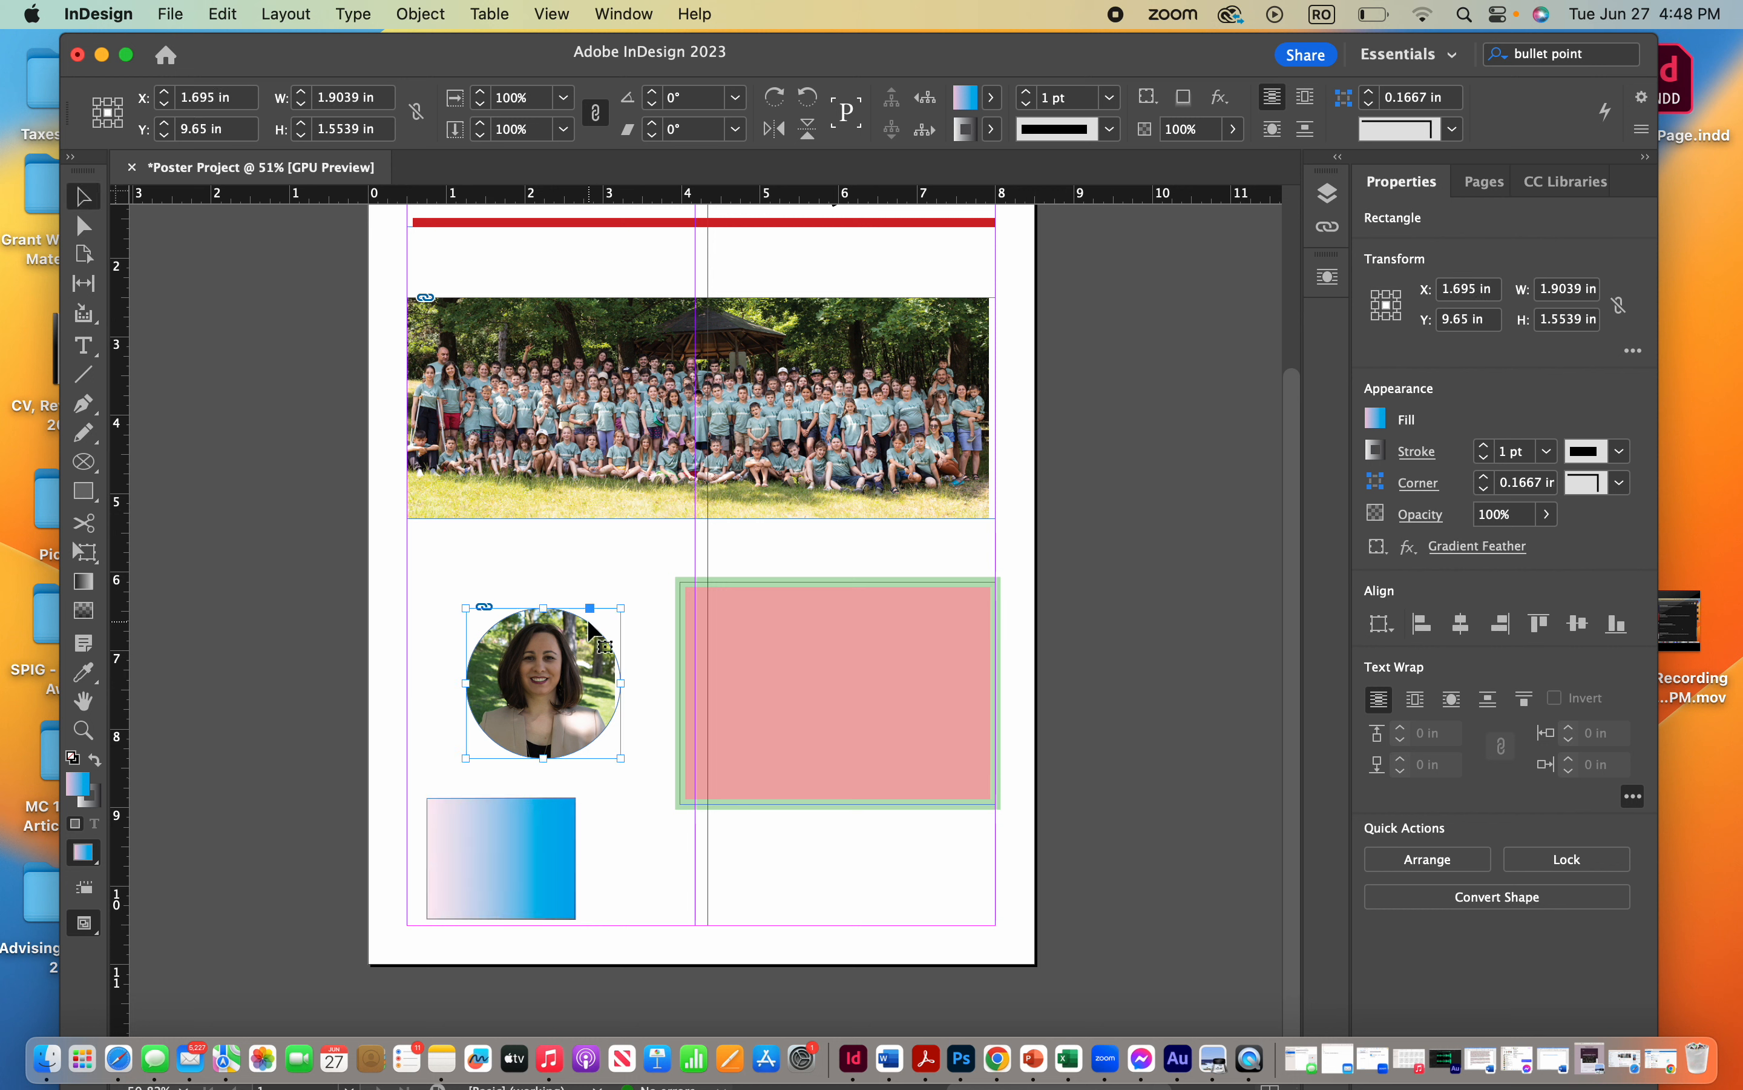
click(544, 683)
click(84, 617)
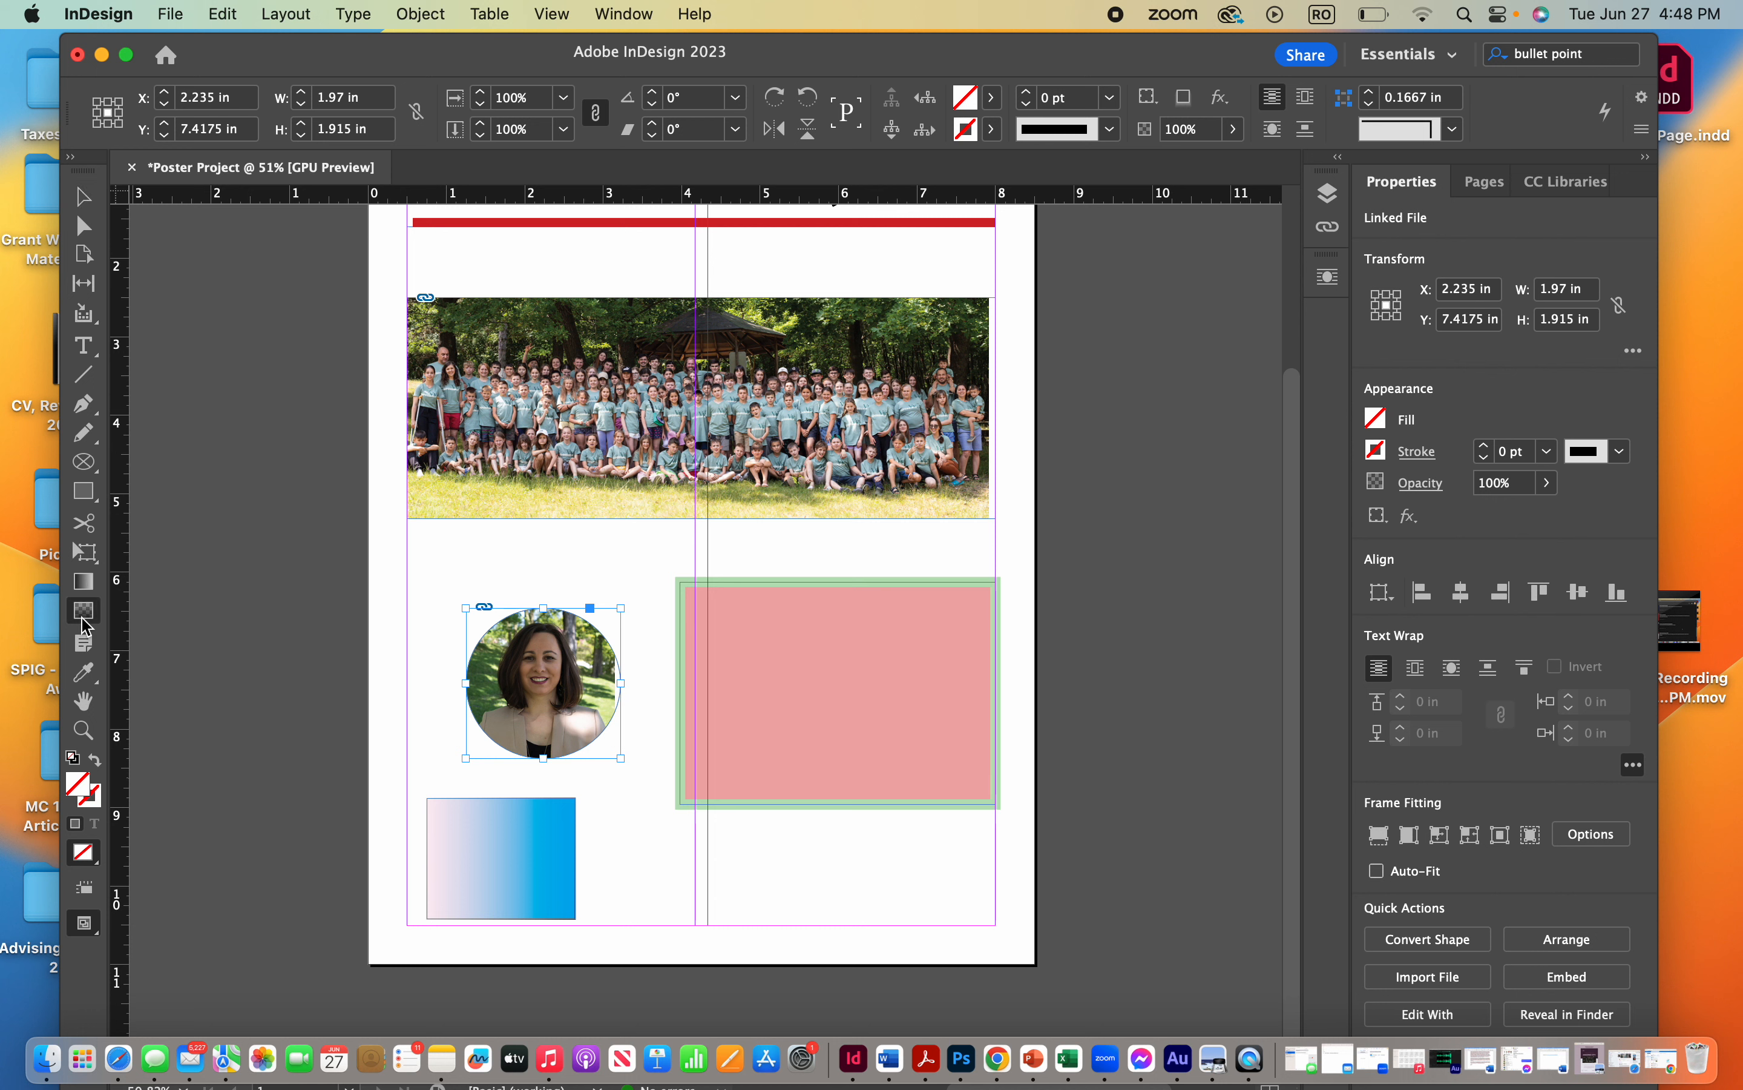
drag(539, 657, 372, 663)
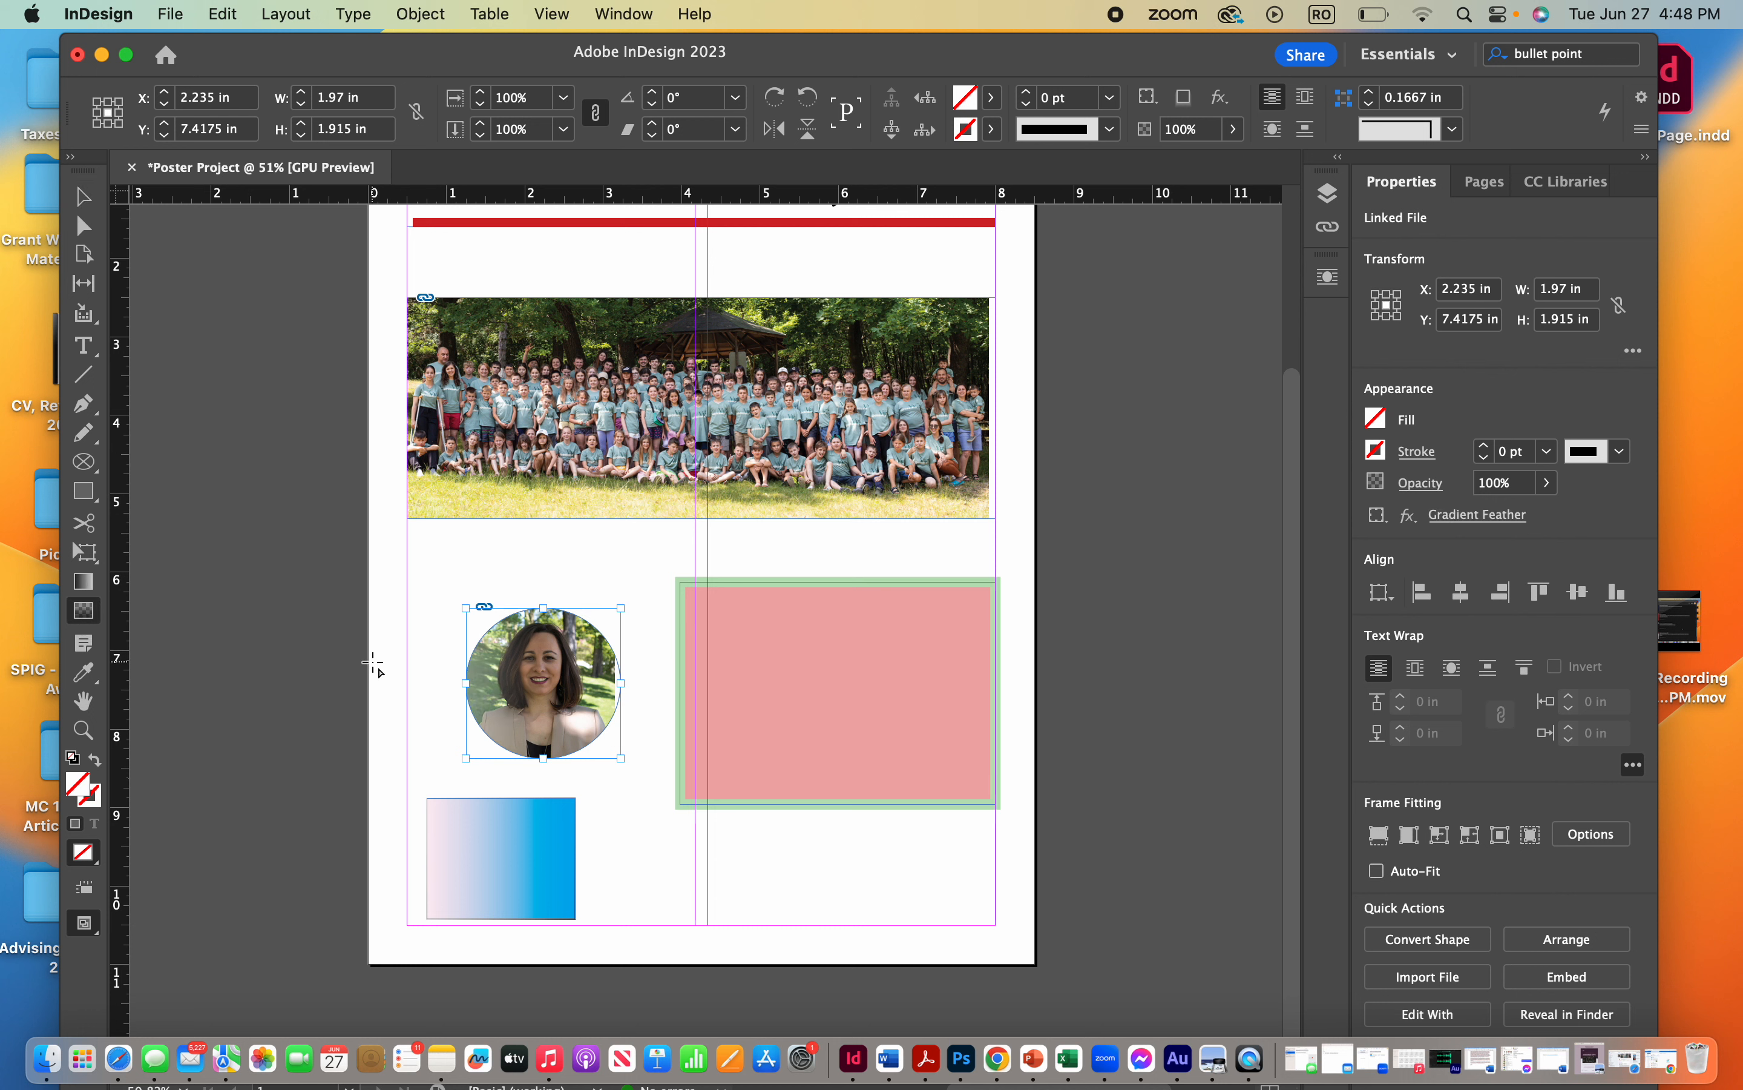
Sample the pale grass colour R=240 G=244 B=217 from the group photo as the portrait frame's fill and add it to the swatches
click(84, 675)
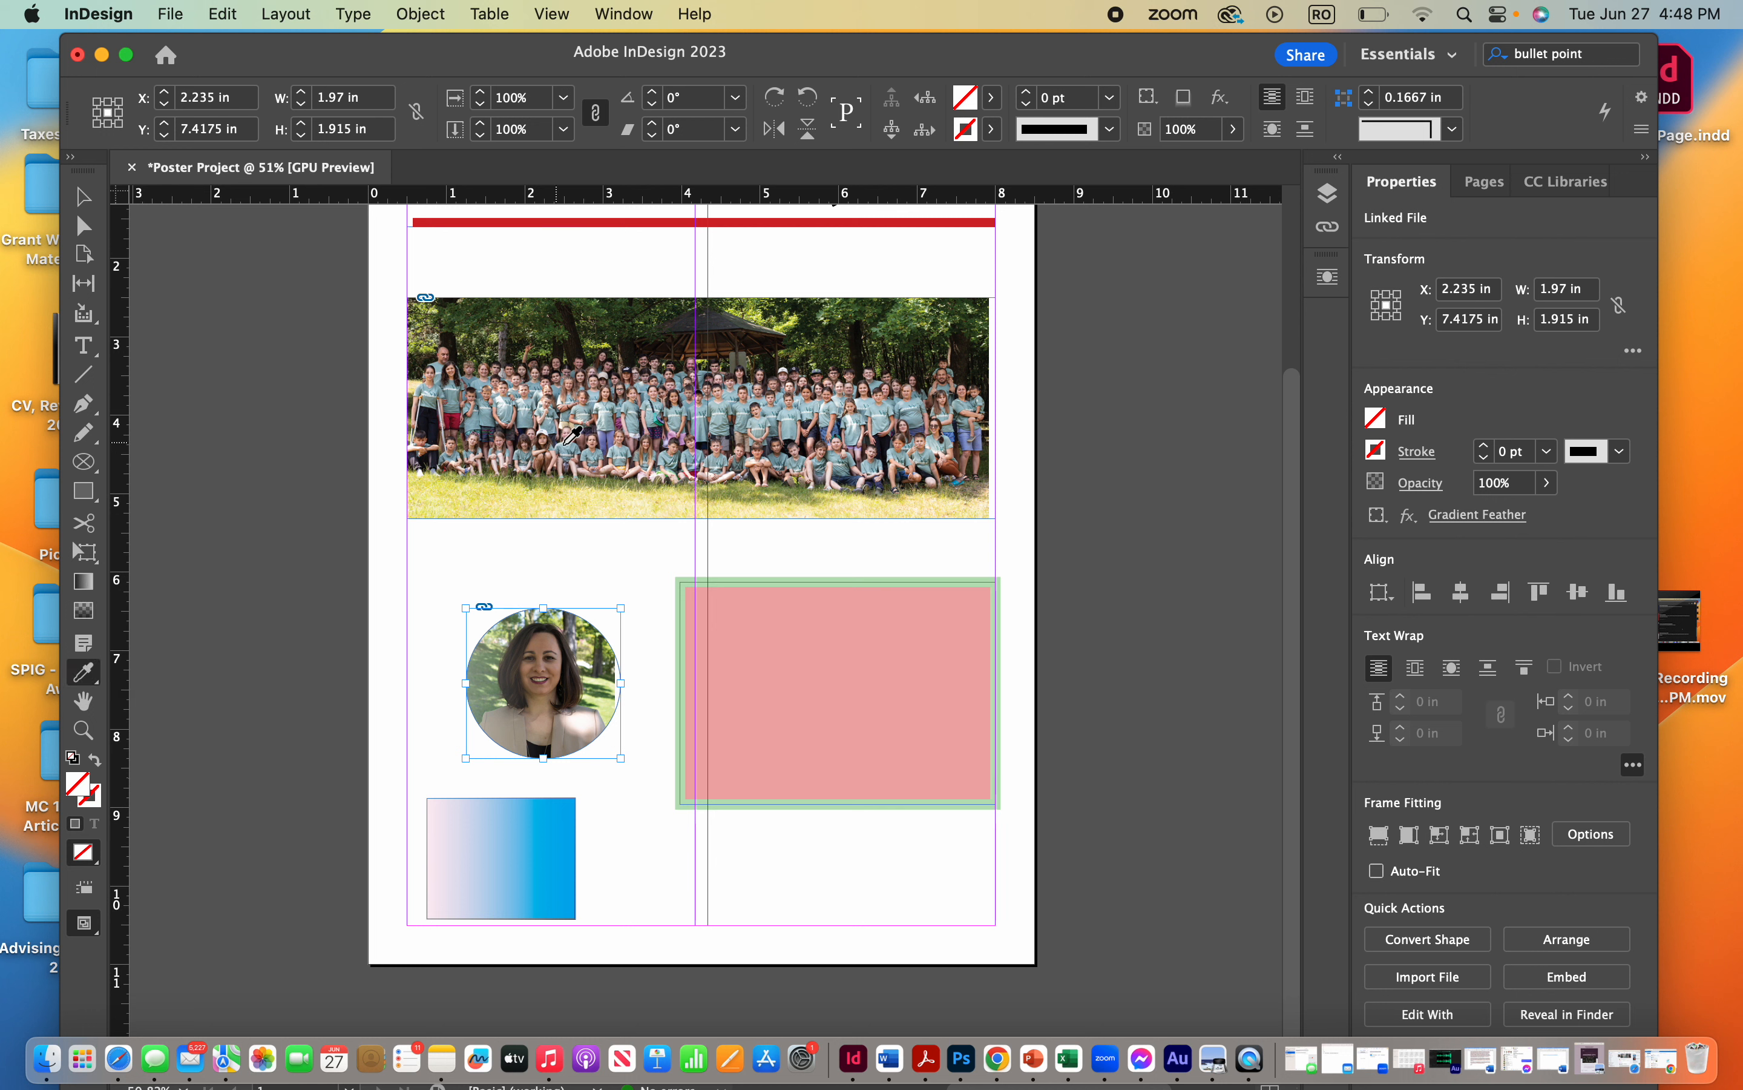
click(475, 487)
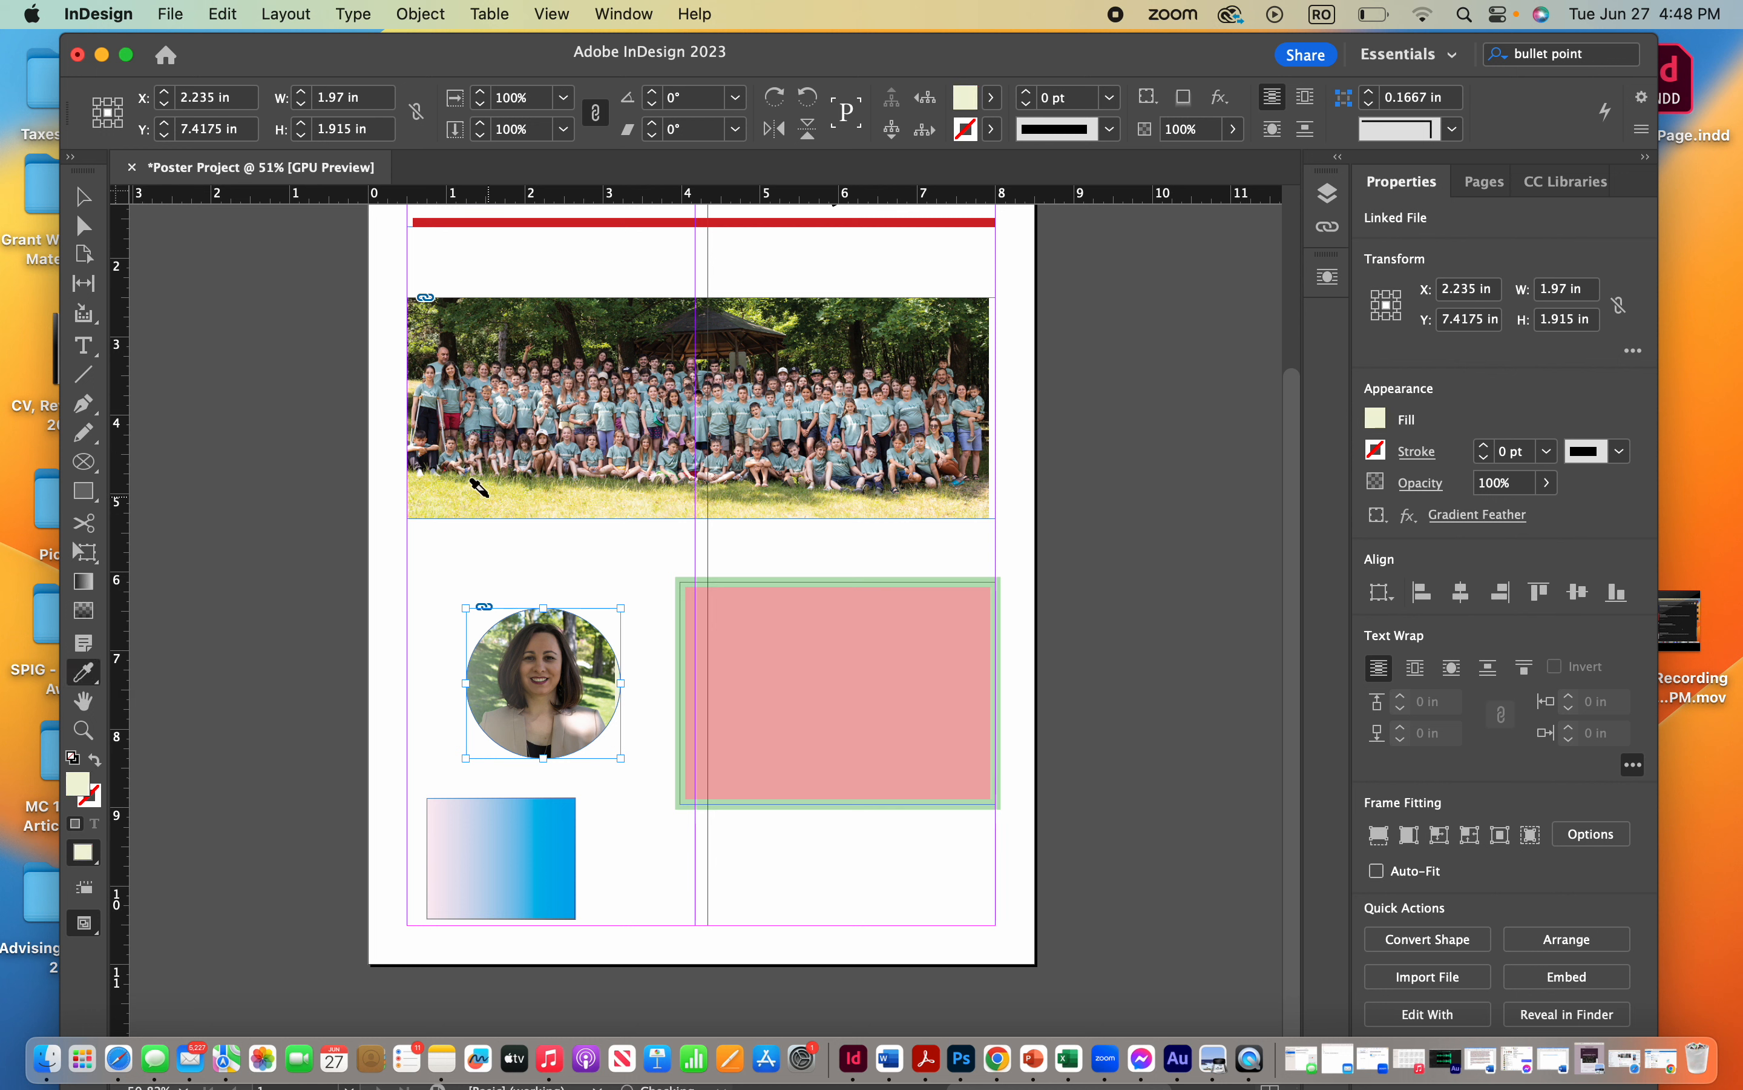
right_click(968, 105)
click(1023, 121)
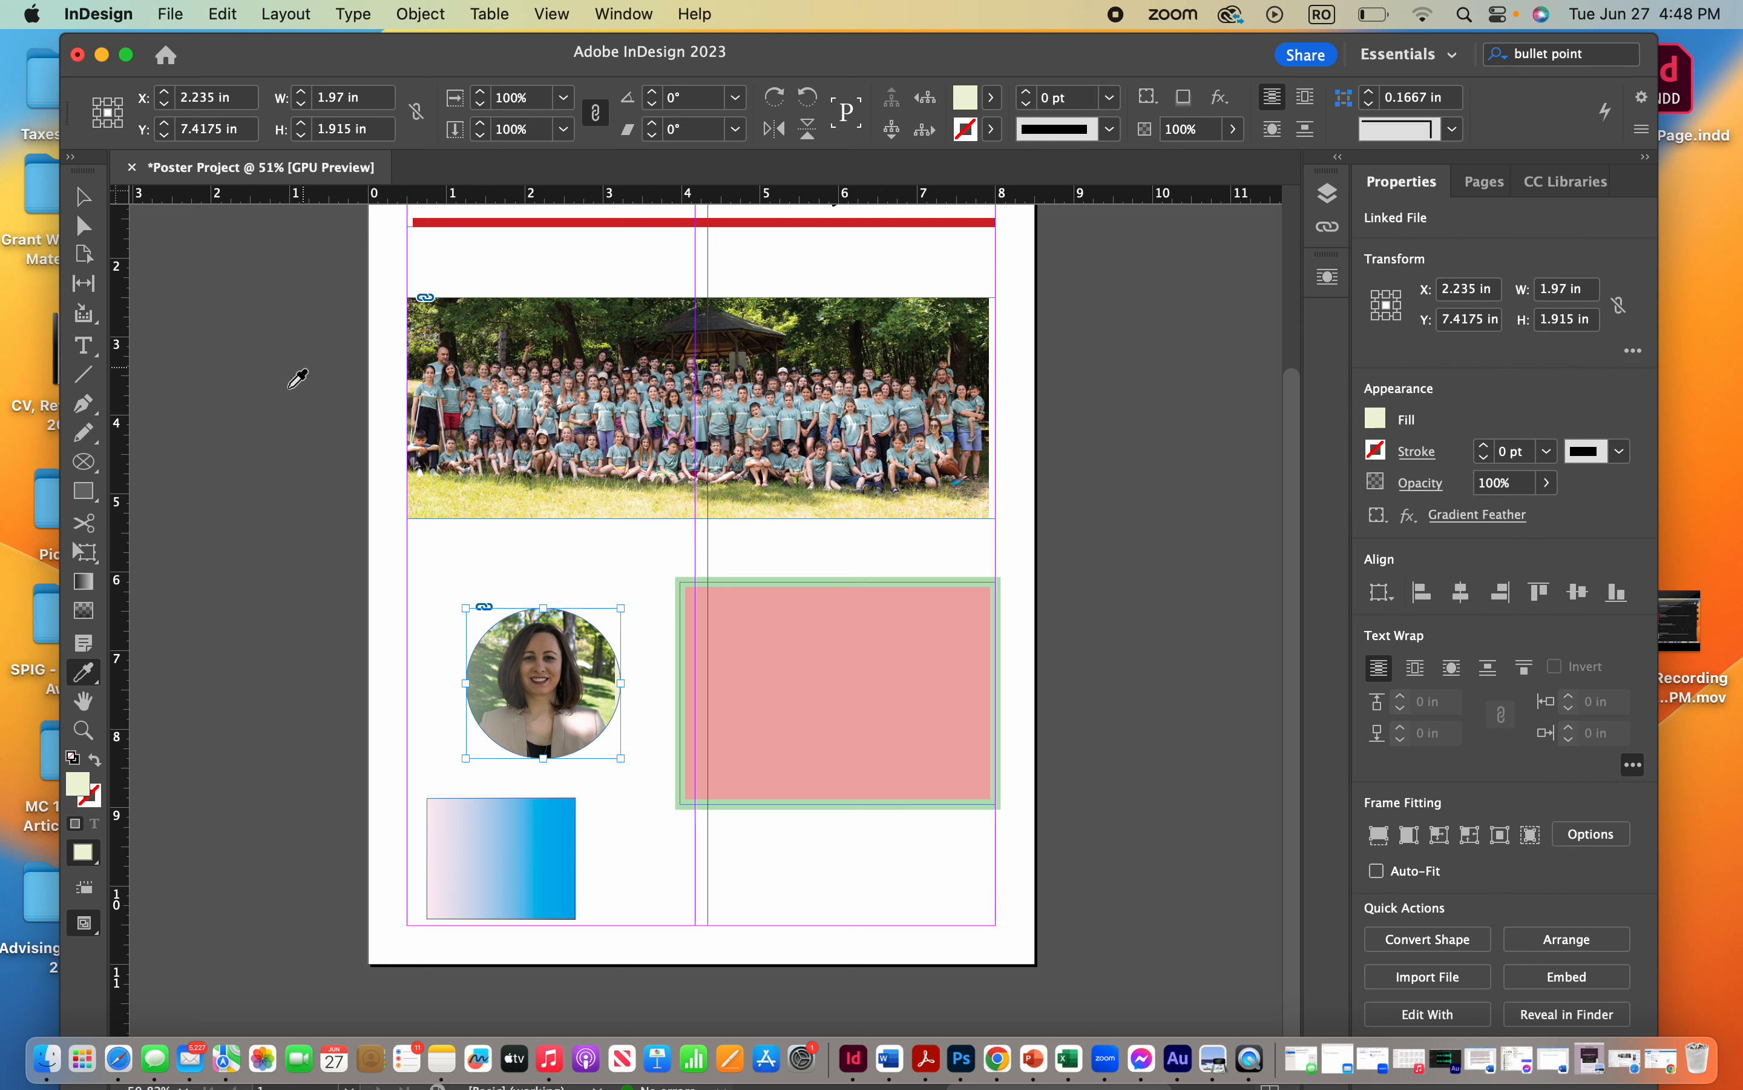
Sample dark green R=61 G=81 B=22 from the group photo's trees as the portrait frame's fill and save it as a swatch
click(531, 302)
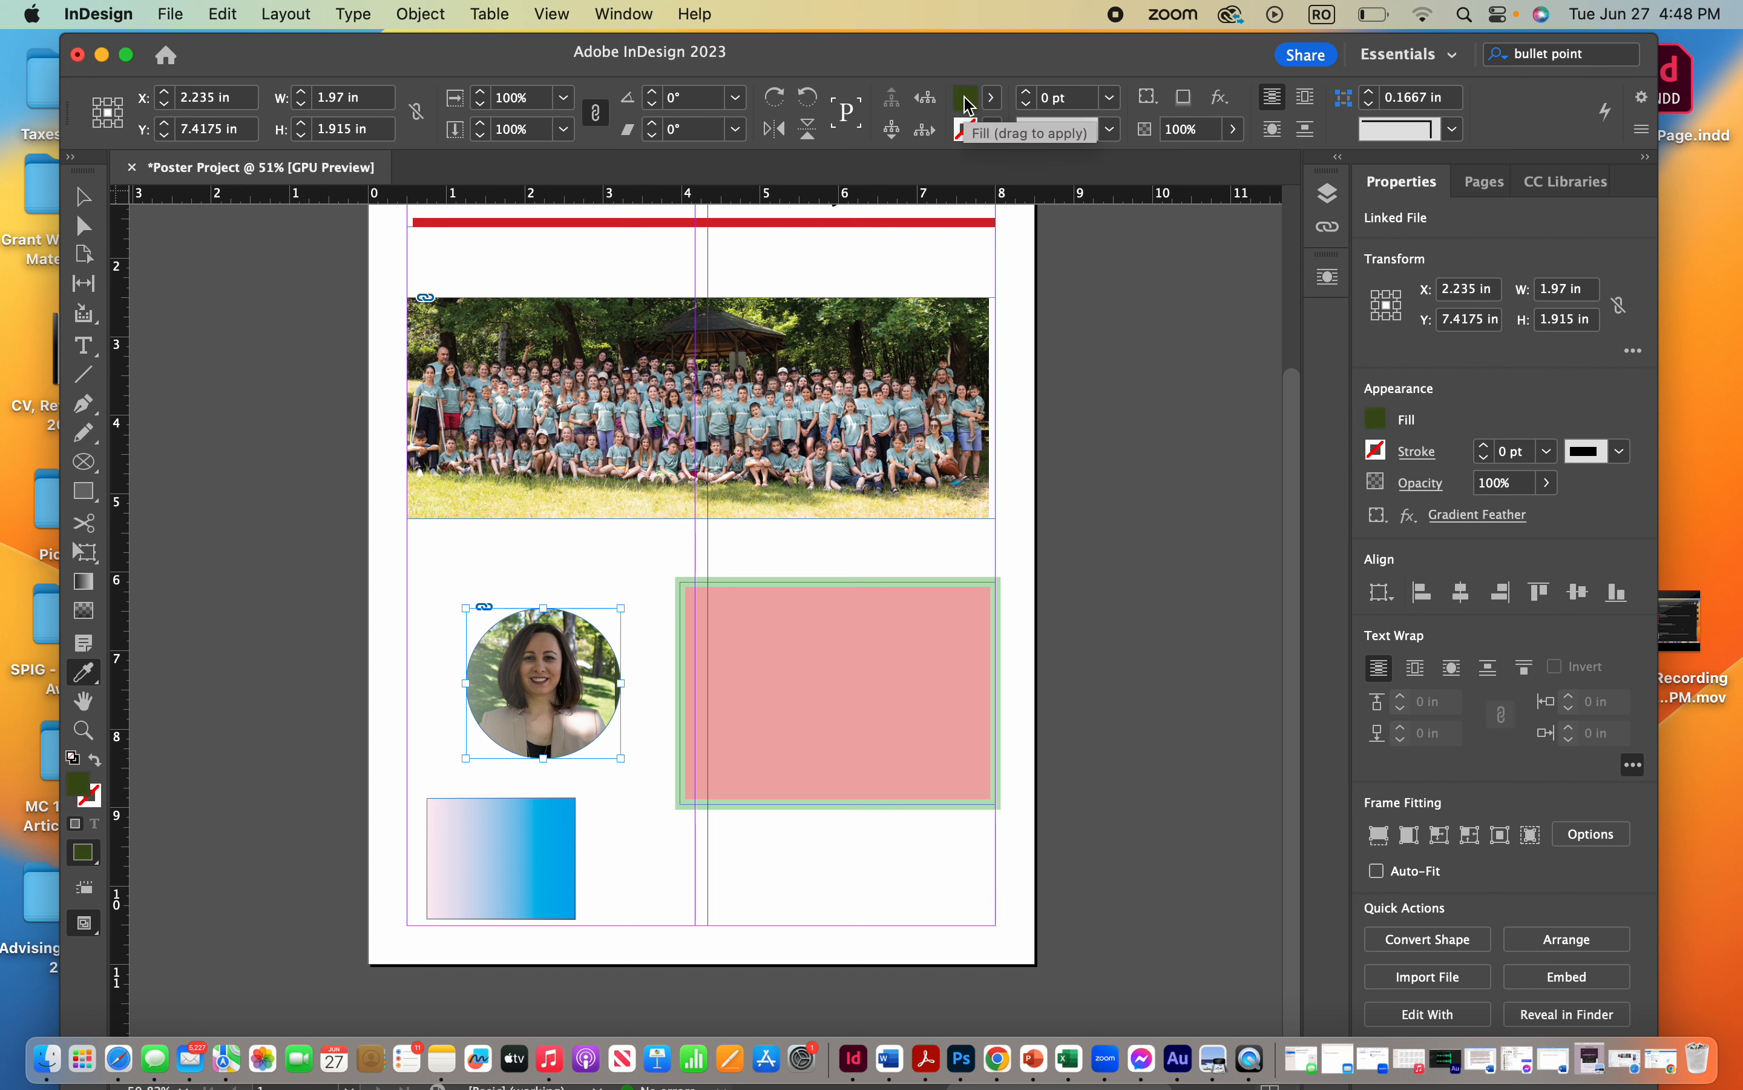
click(996, 101)
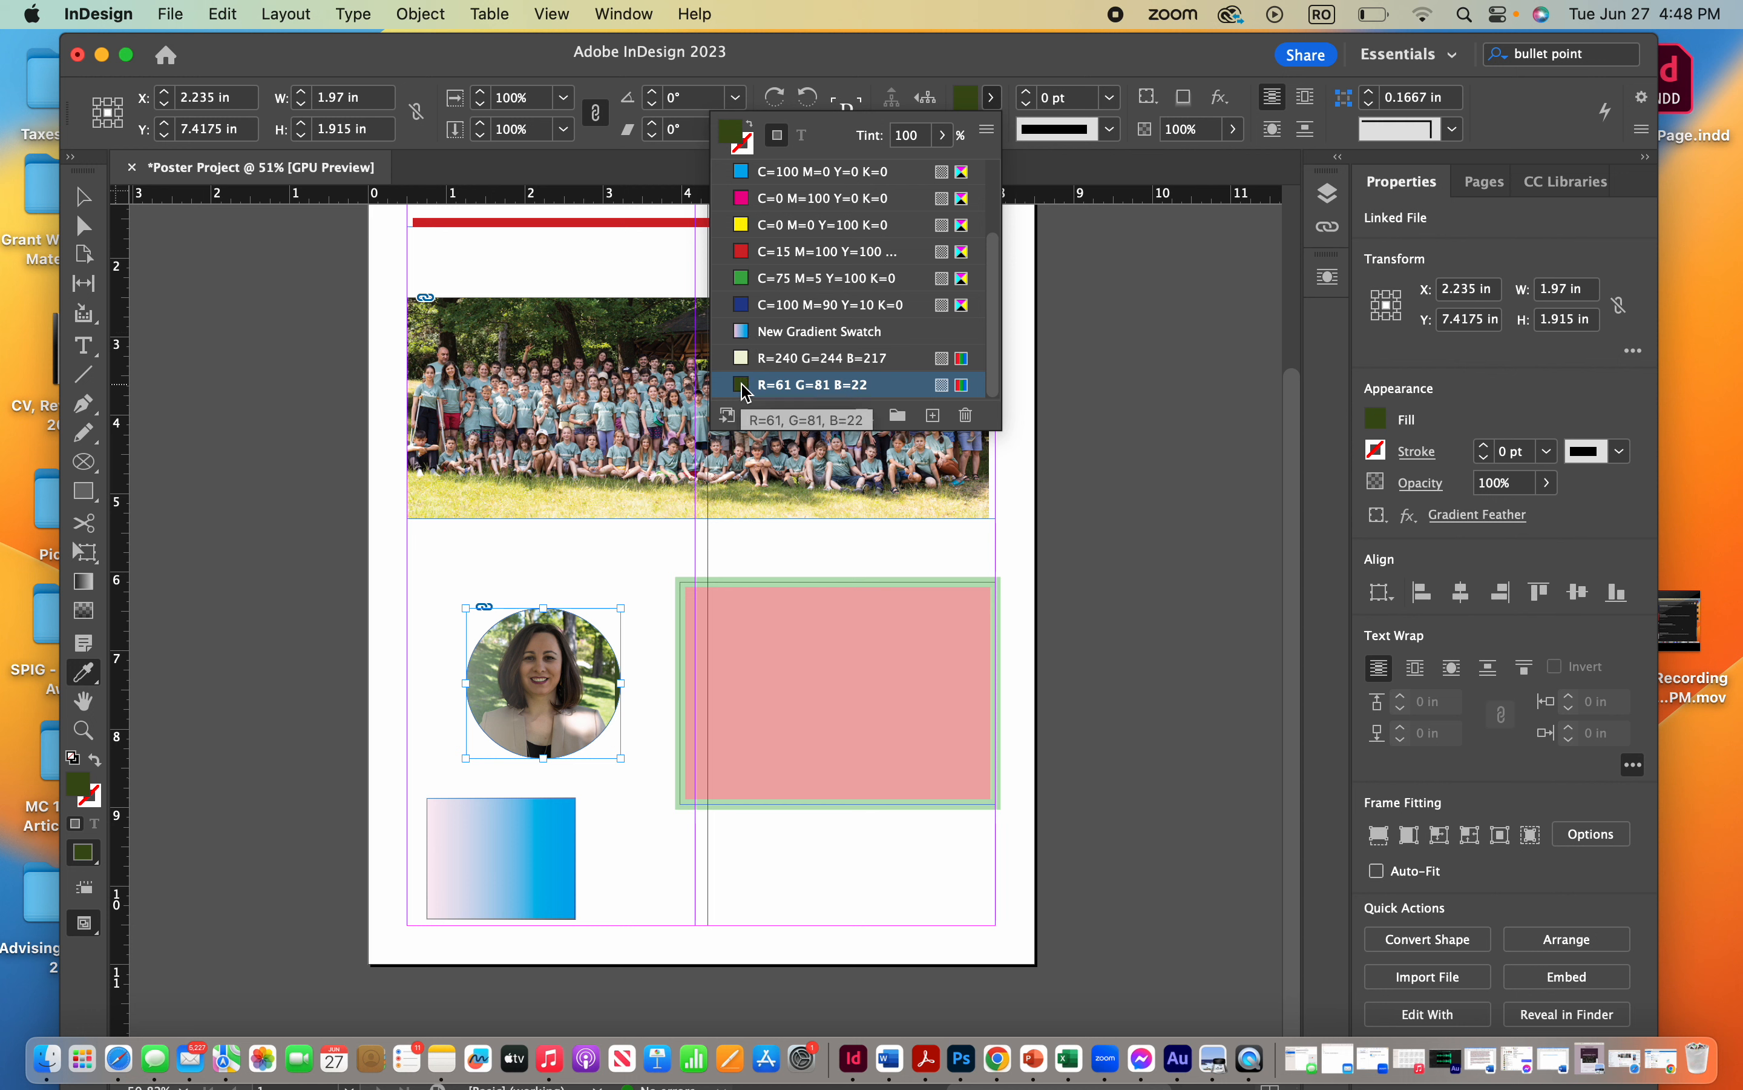
click(86, 202)
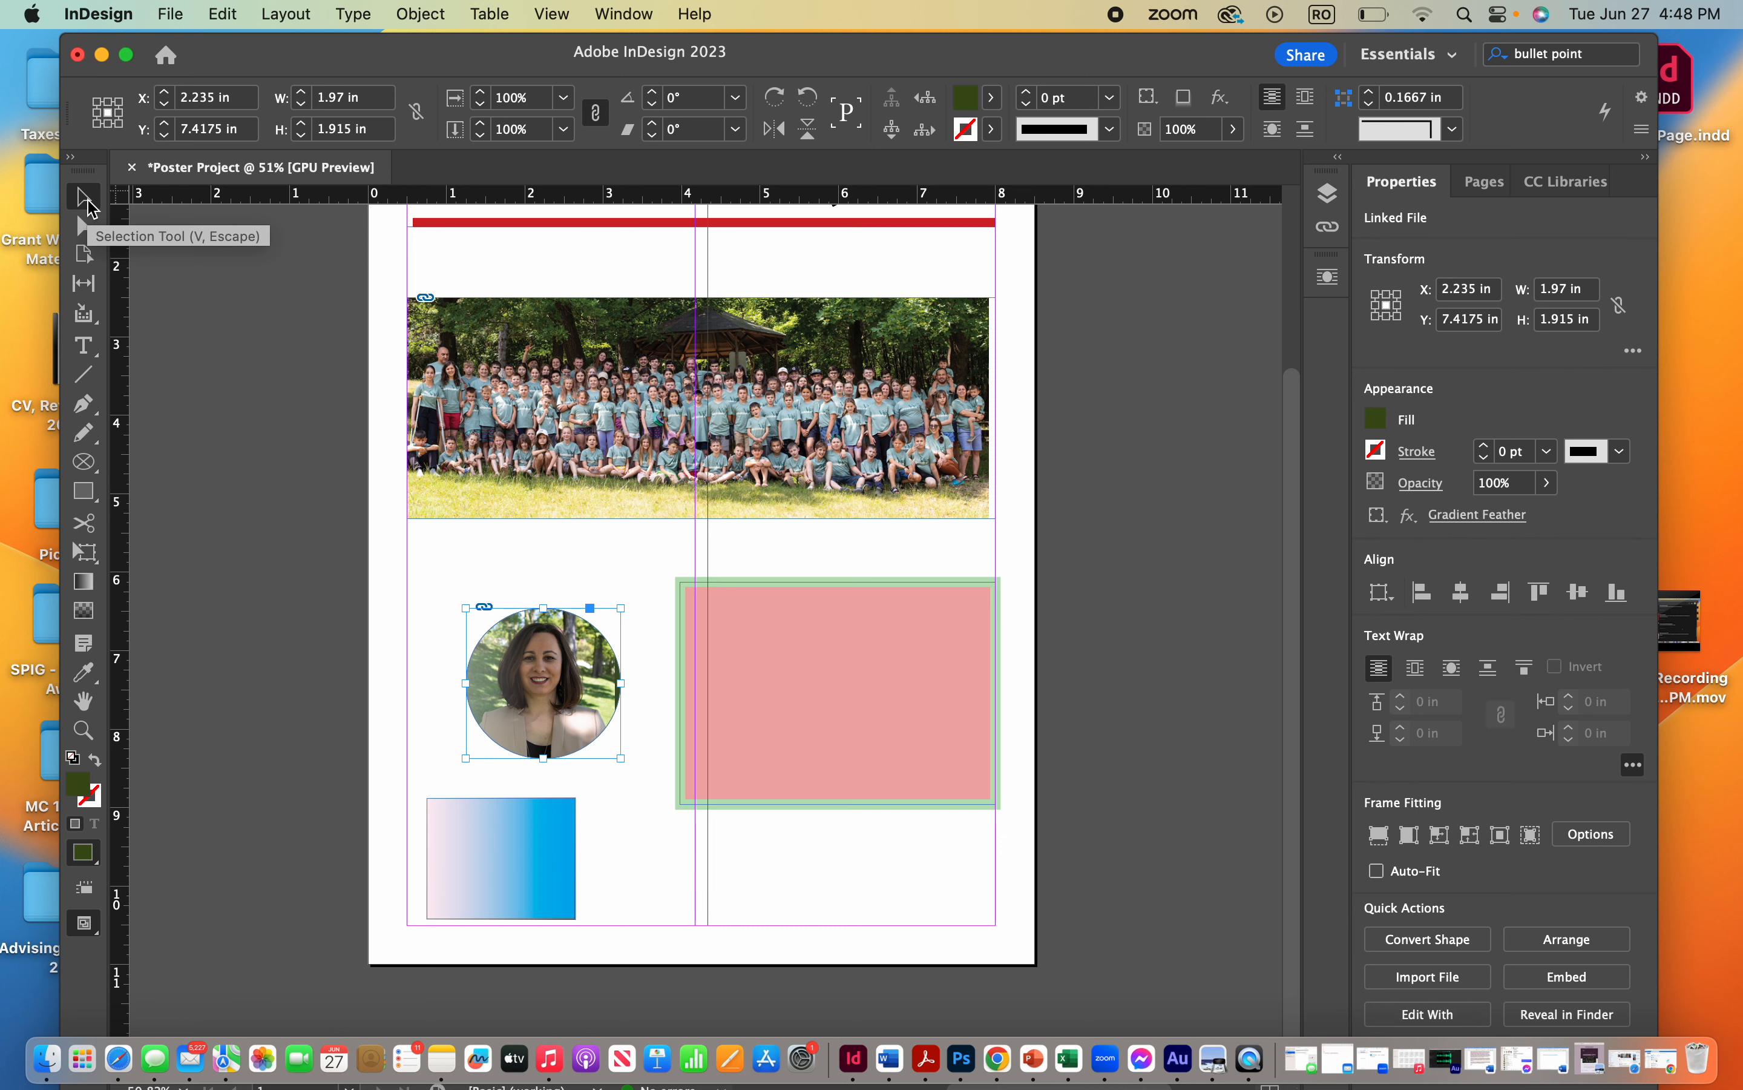
scroll(212, 360, up, 3)
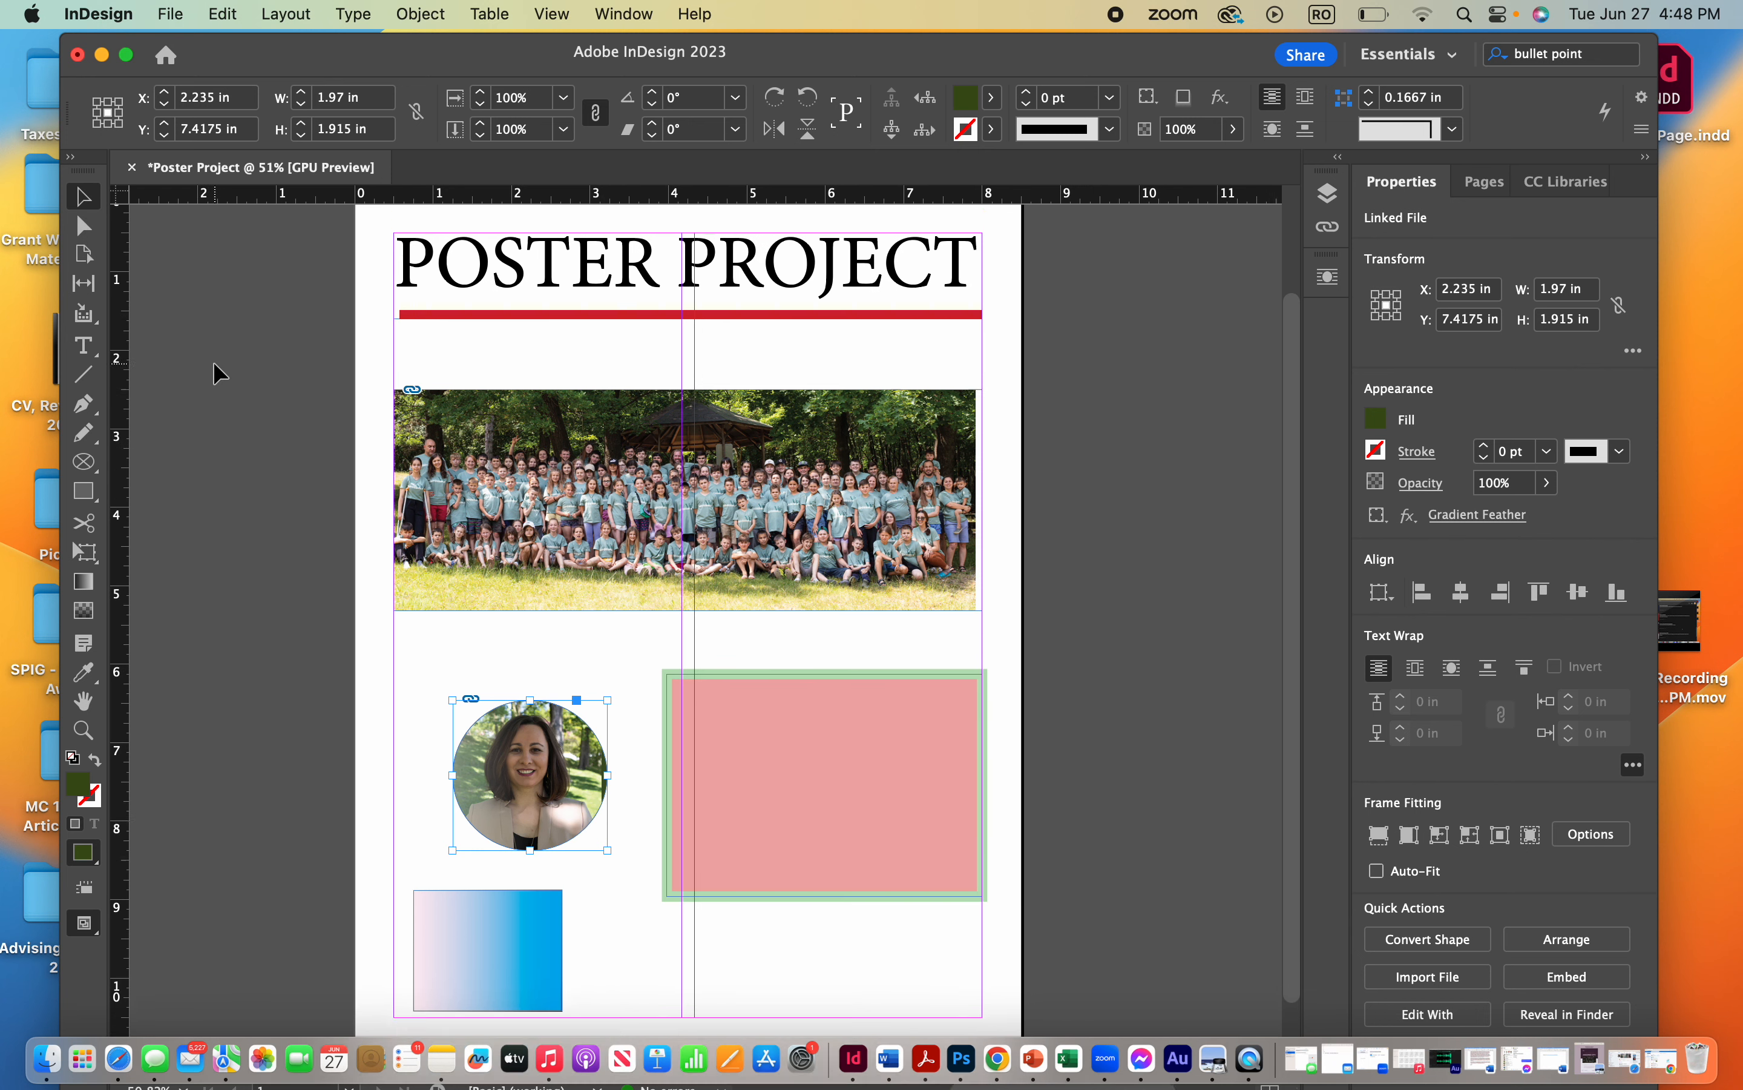
scroll(213, 364, down, 2)
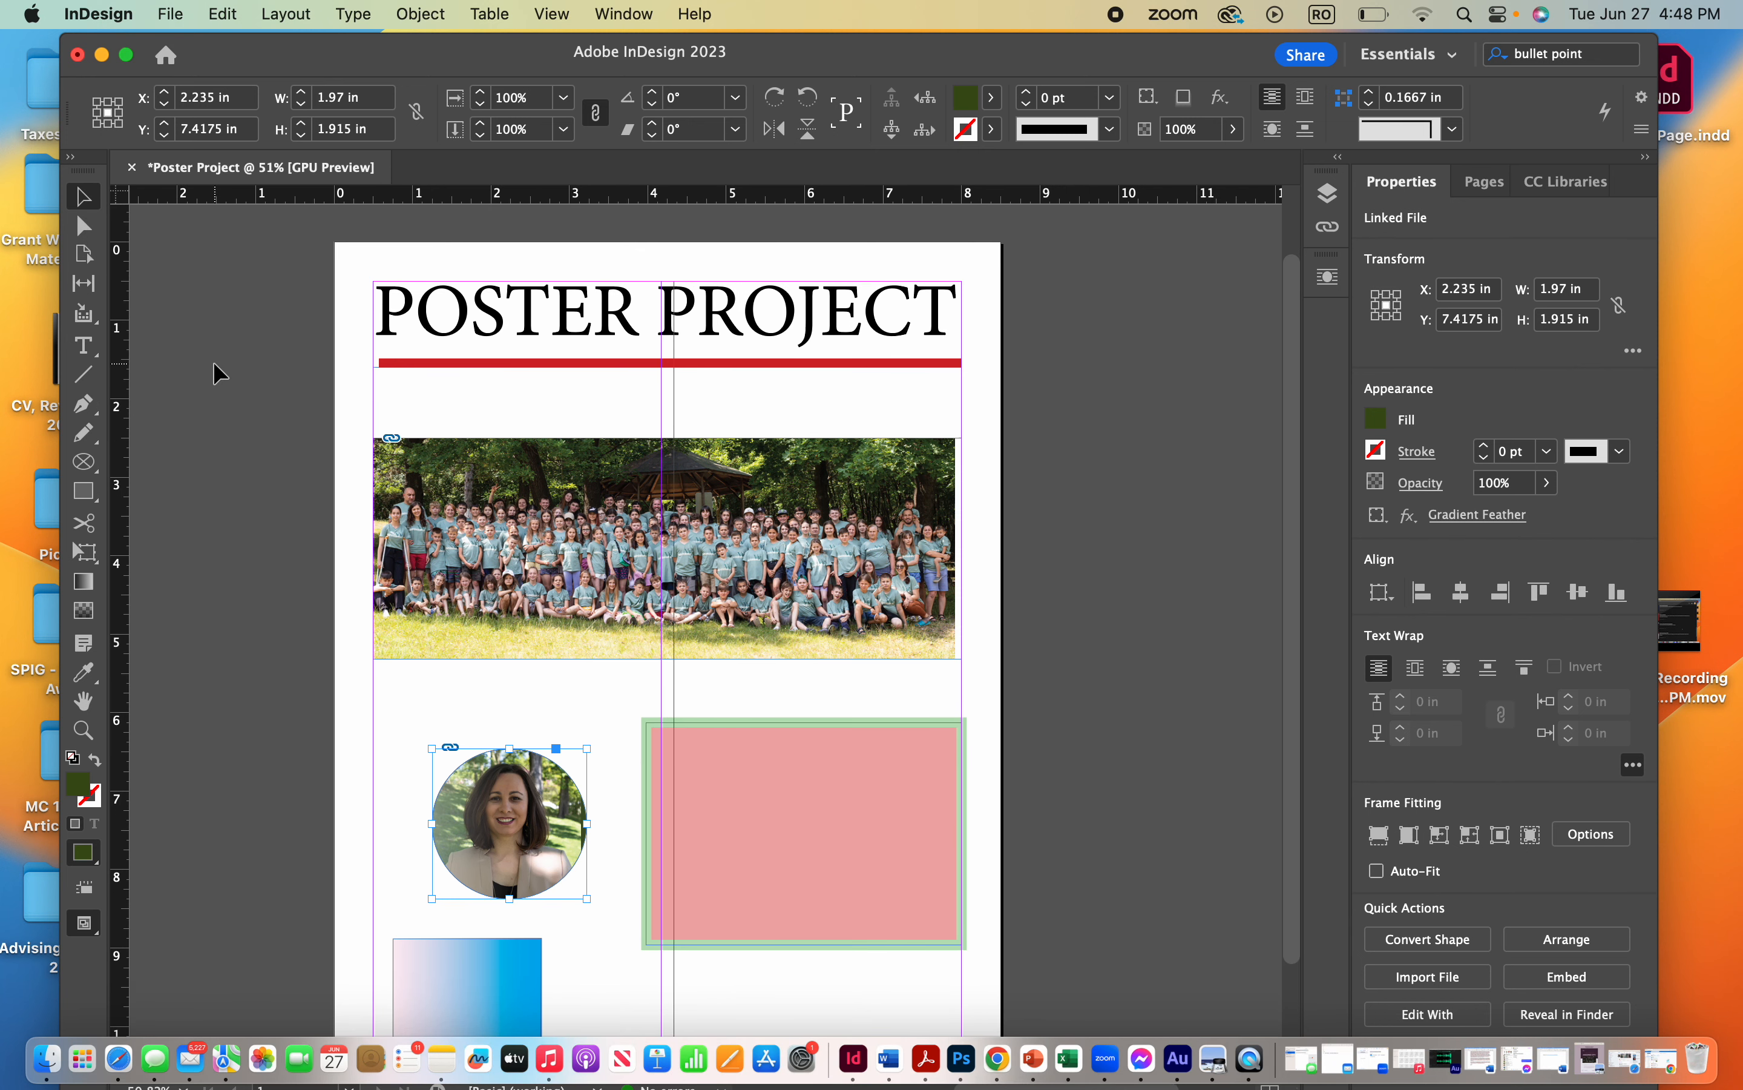